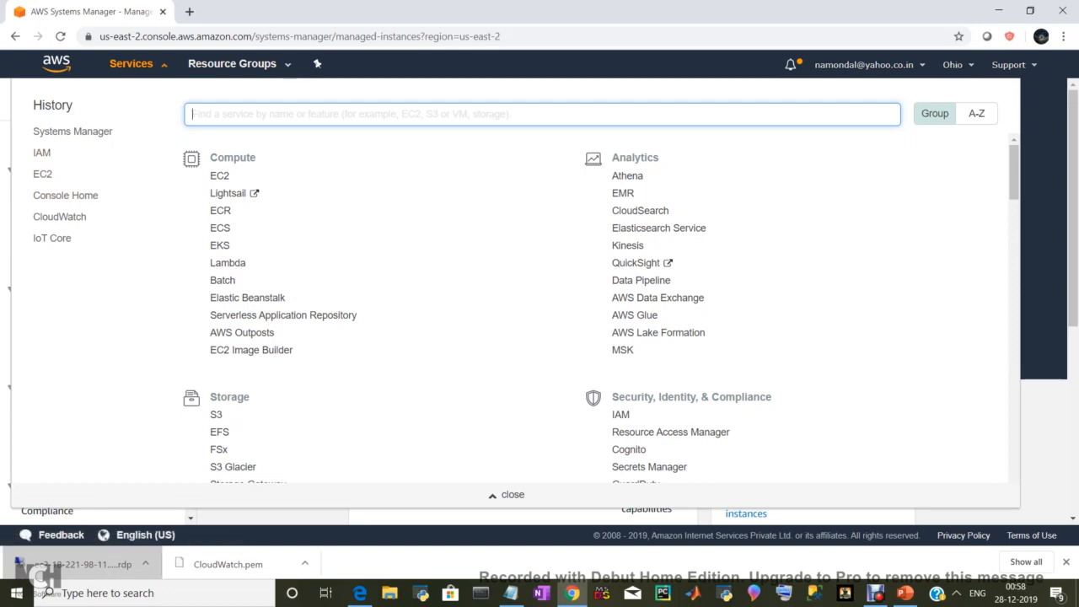
Step: Find the IAM service by searching for "iam" and open its list of roles
type("iam")
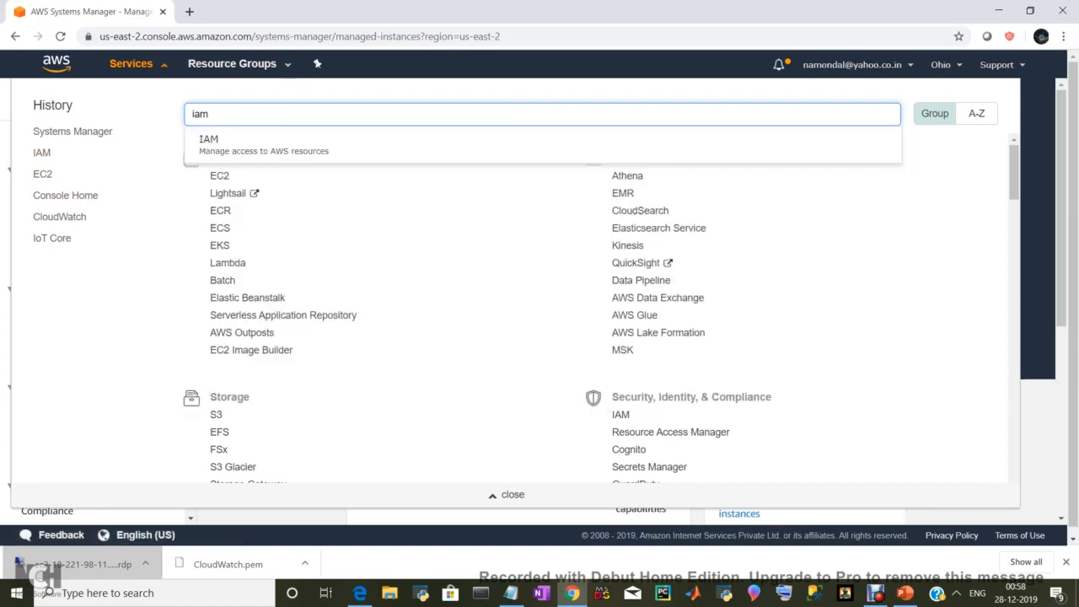
key("Down")
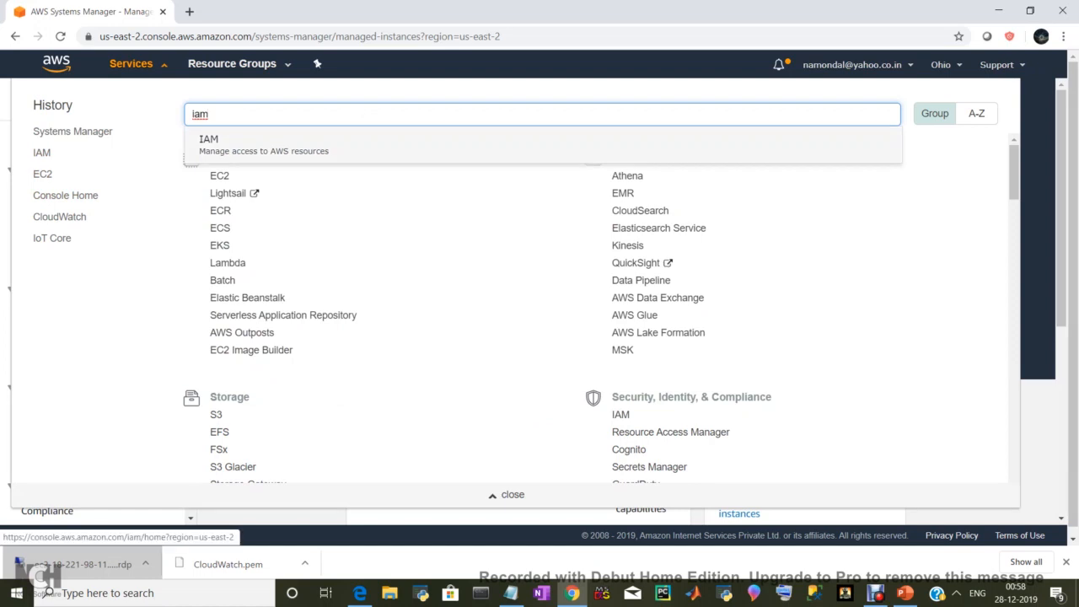
key("Return")
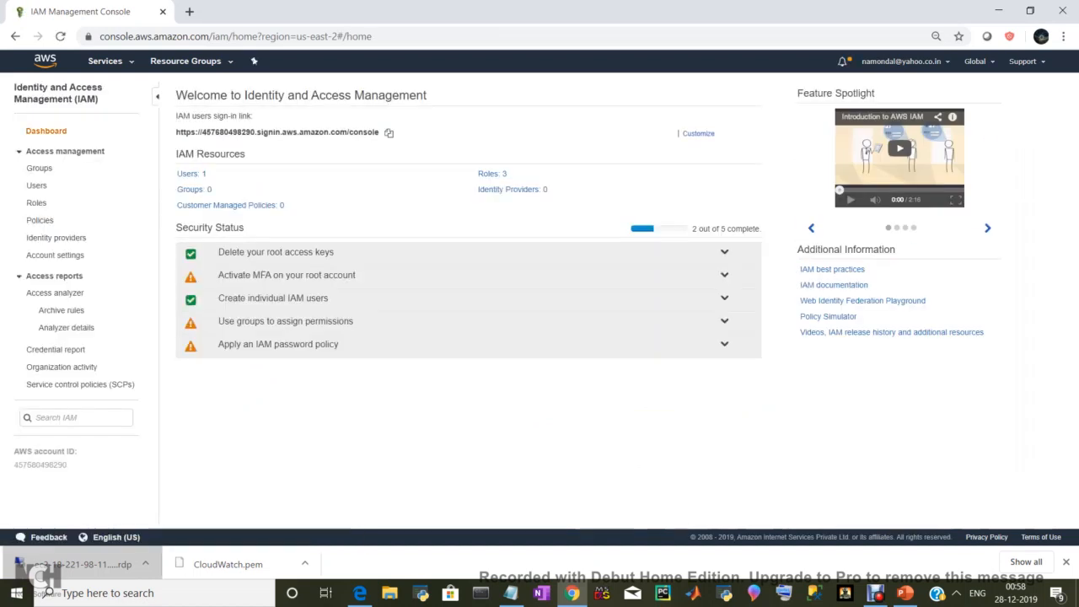
left_click(36, 202)
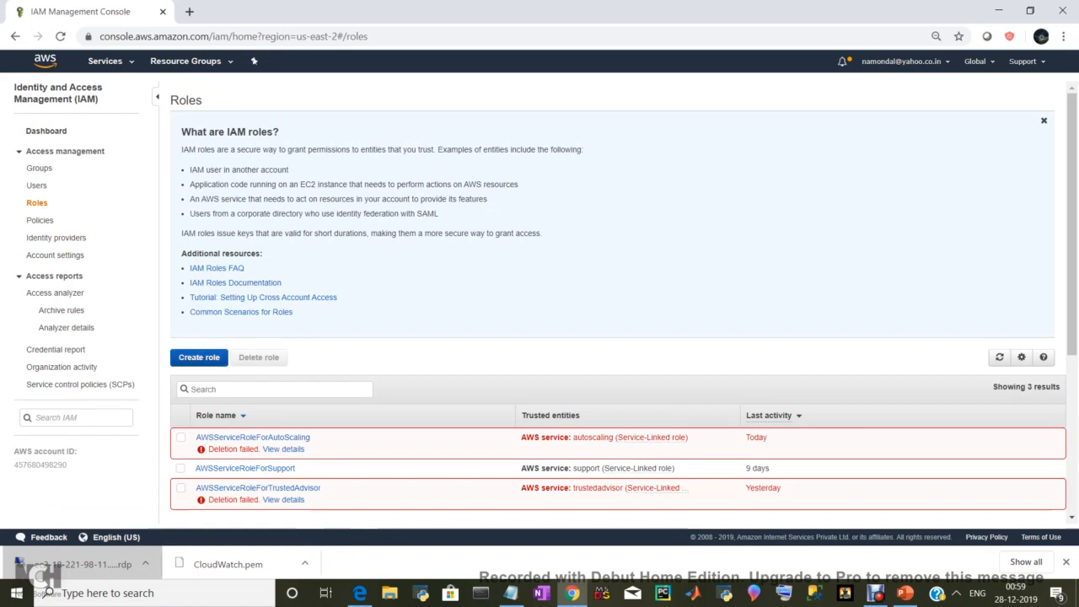
Step: Start creating a role for an AWS service with EC2 as the use case, and proceed to the permissions
left_click(199, 356)
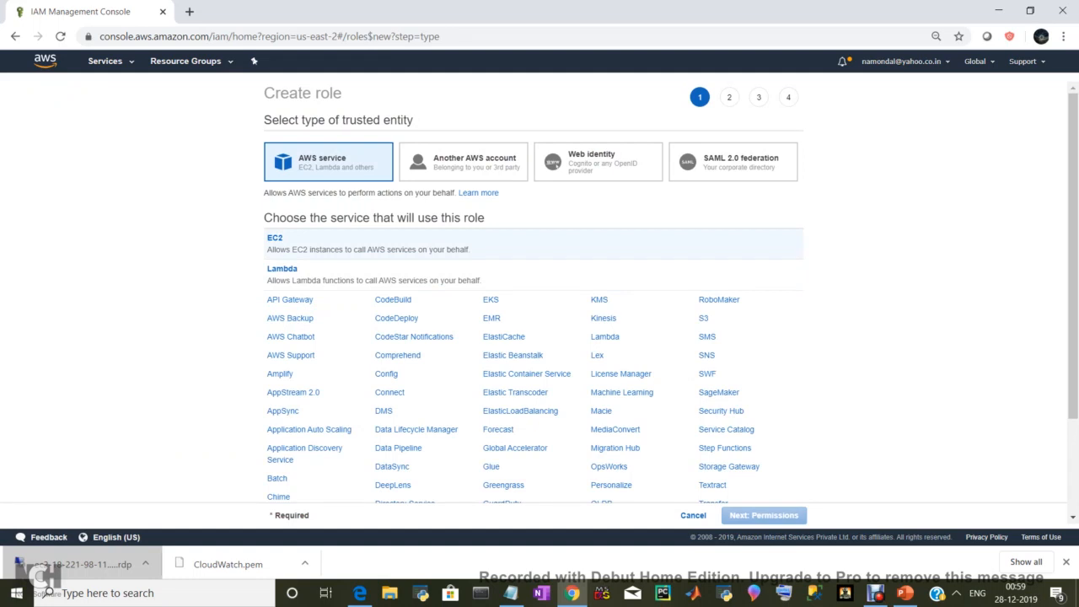
left_click(275, 238)
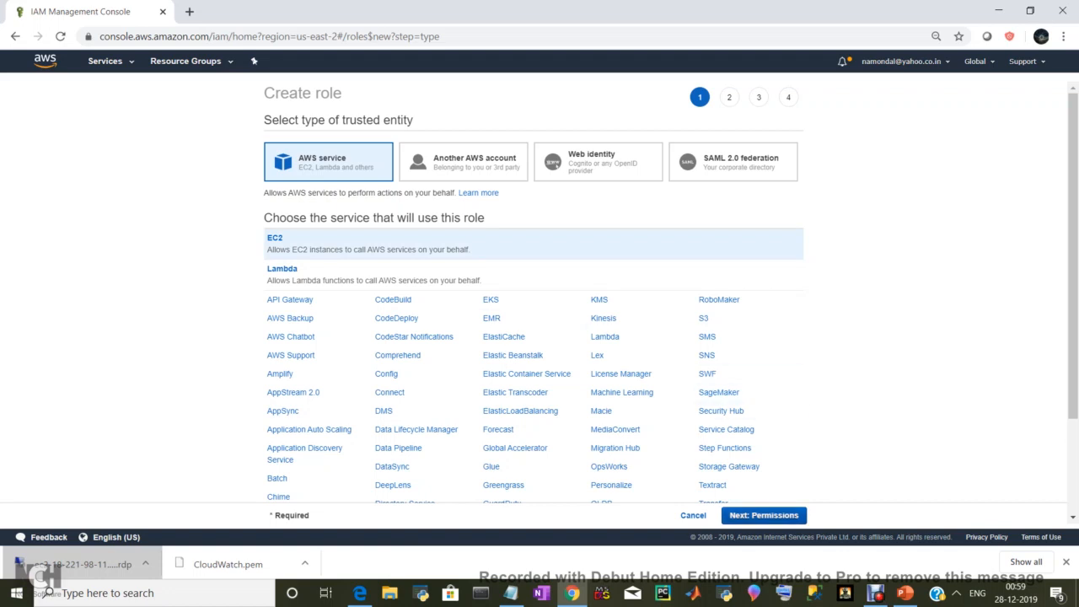
left_click(763, 515)
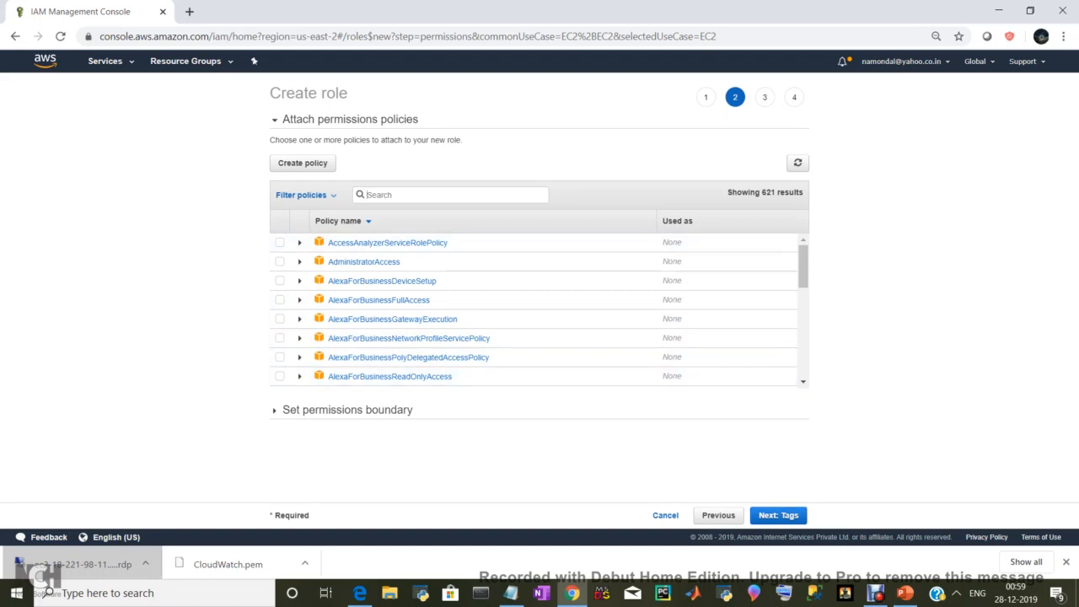
Step: Attach the AmazonEC2RoleforSSM, CloudWatchAgentAdminPolicy and CloudWatchAgentServerPolicy policies to the new role and continue to the tags
type("ssm")
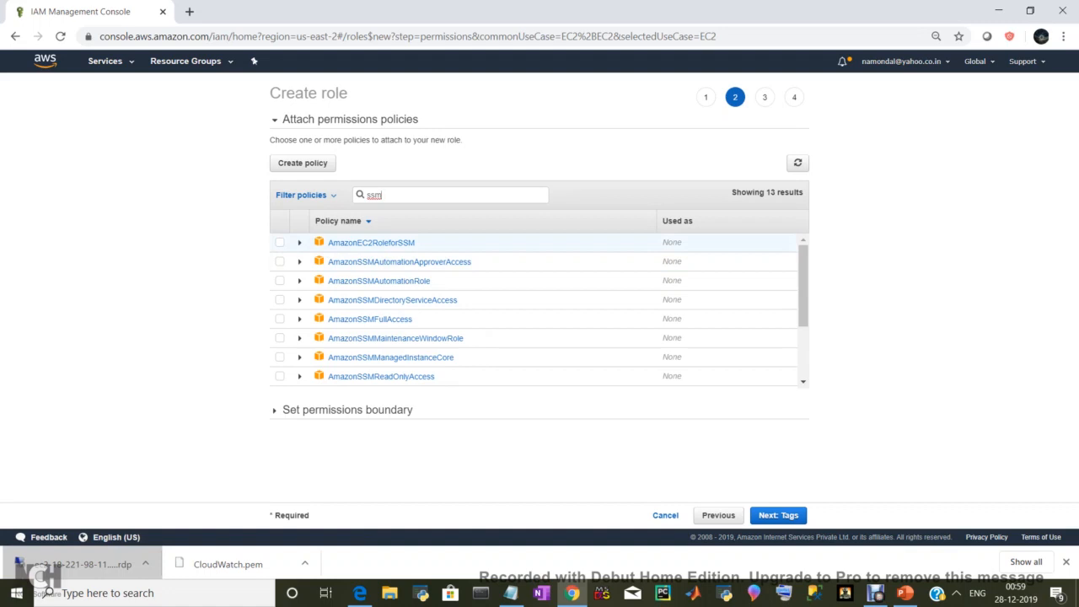
left_click(279, 242)
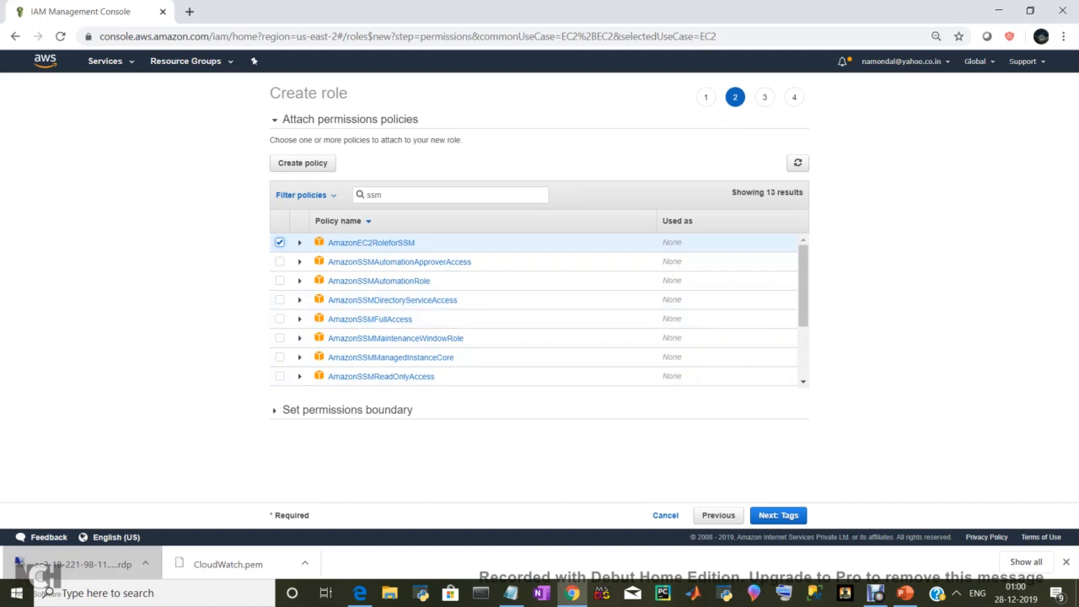
double_click(373, 194)
type("age")
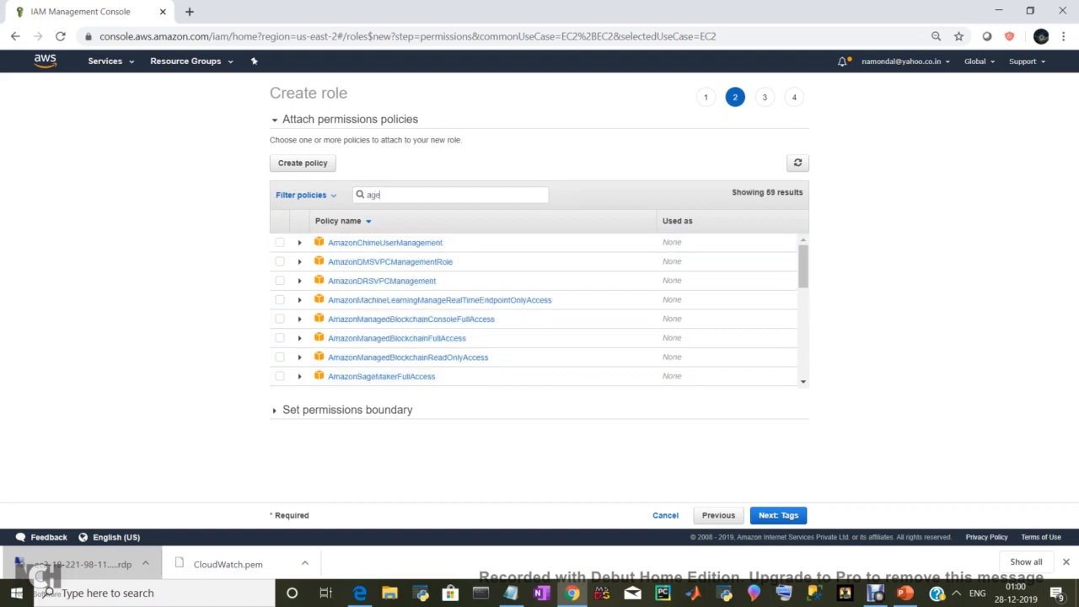
type("nt")
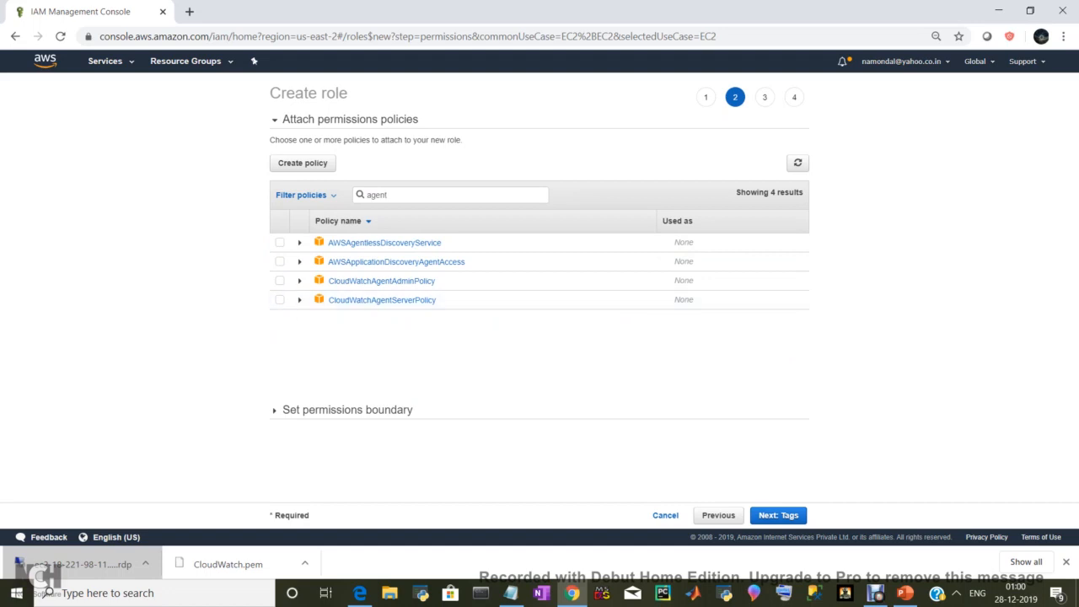
left_click(279, 281)
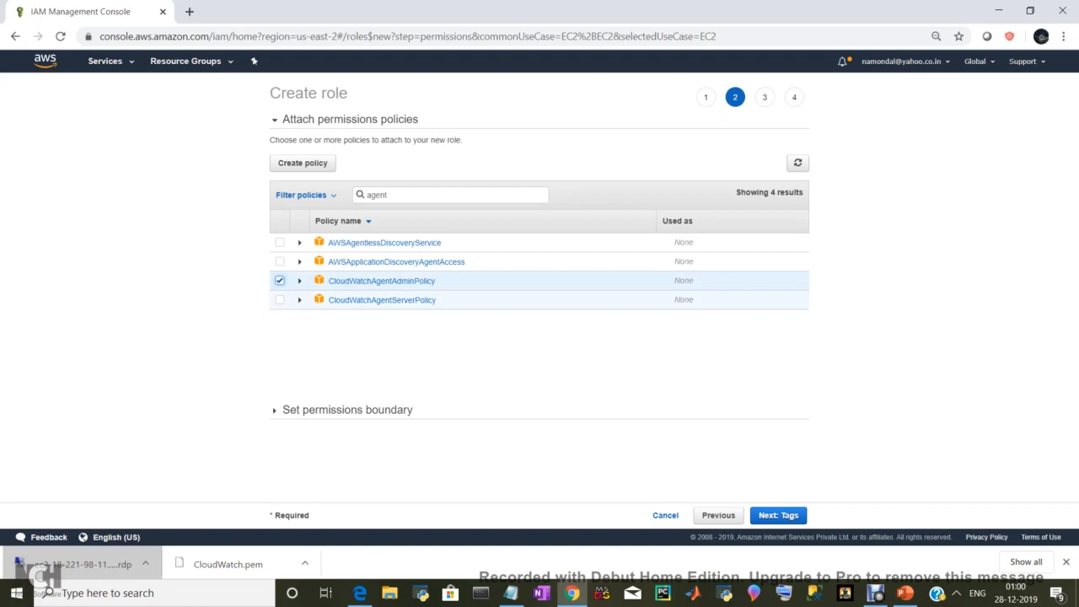
left_click(279, 299)
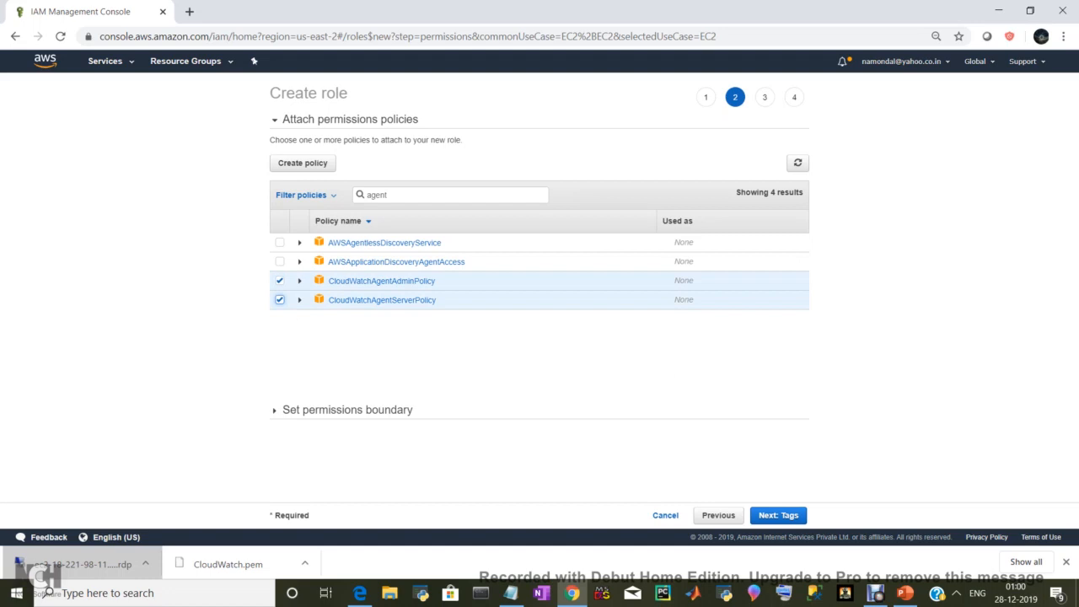
left_click(778, 515)
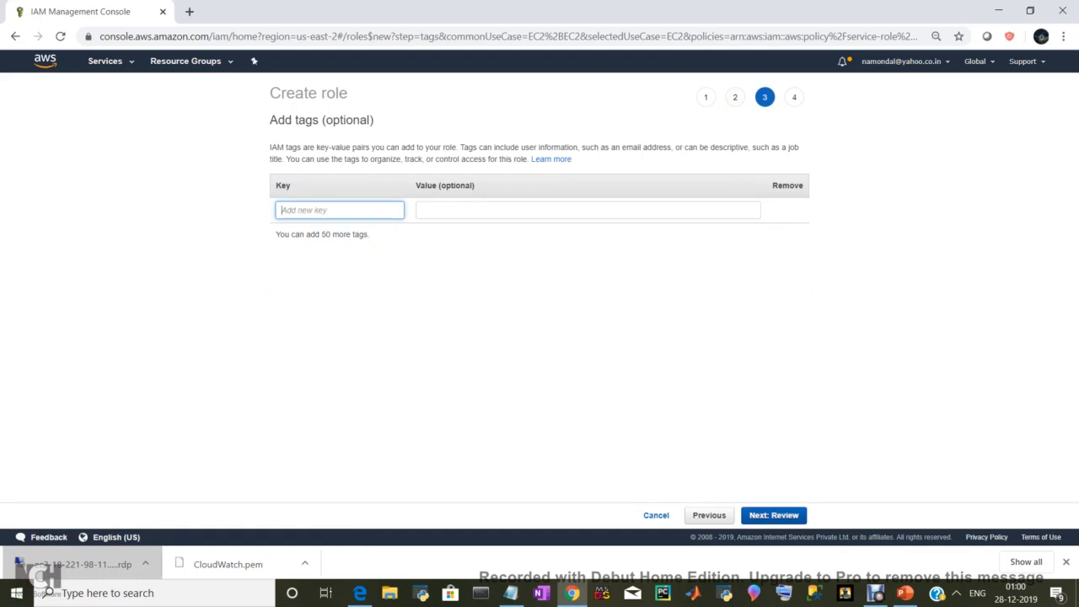
Step: Skip the tags, name the role CloudWatchAgentRole and create it
left_click(774, 515)
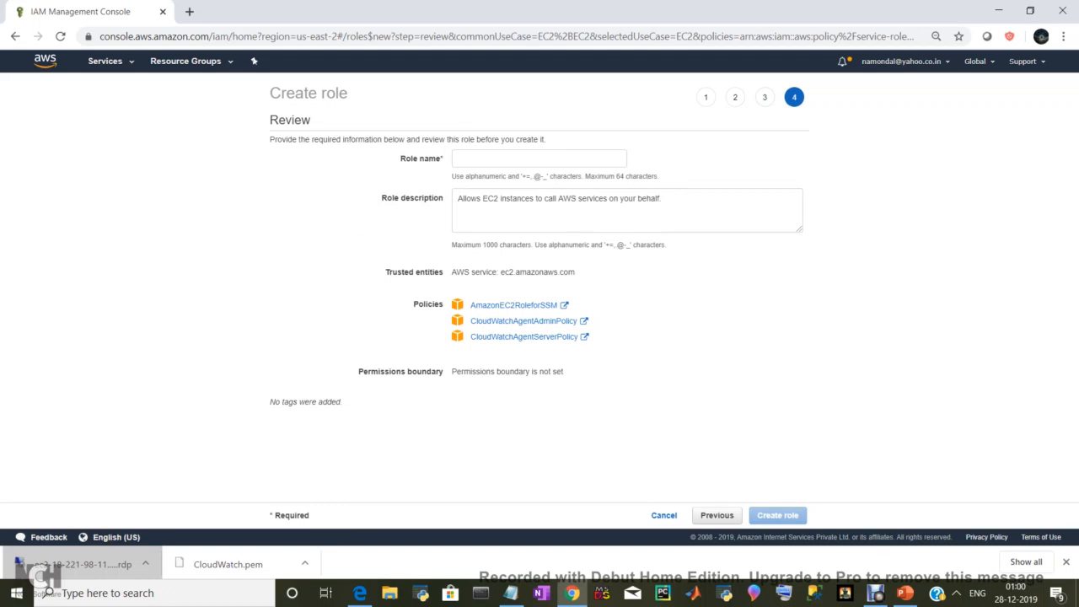
left_click(539, 158)
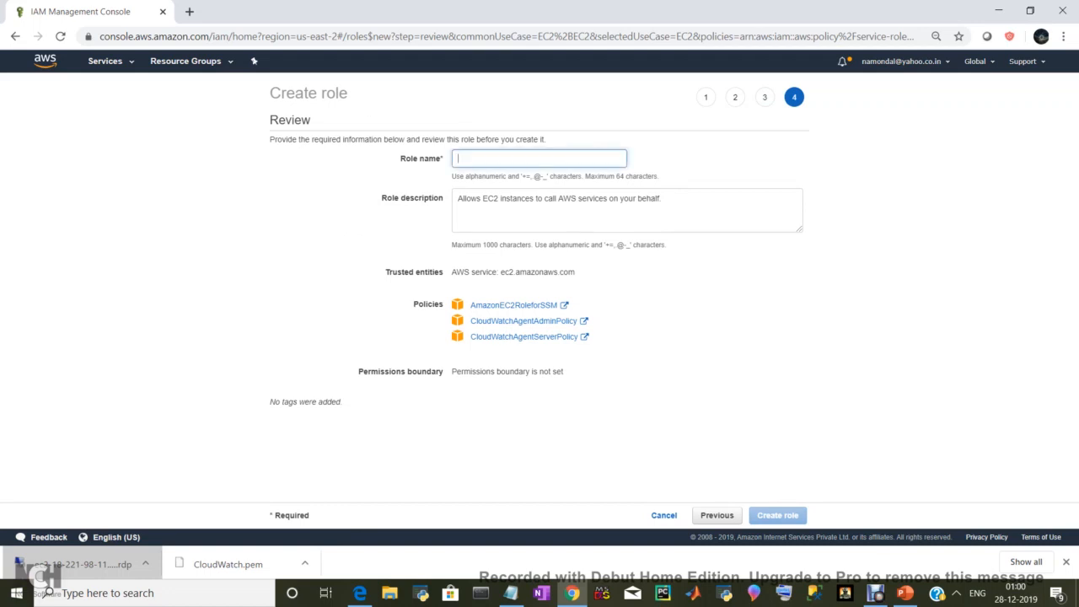
type("C")
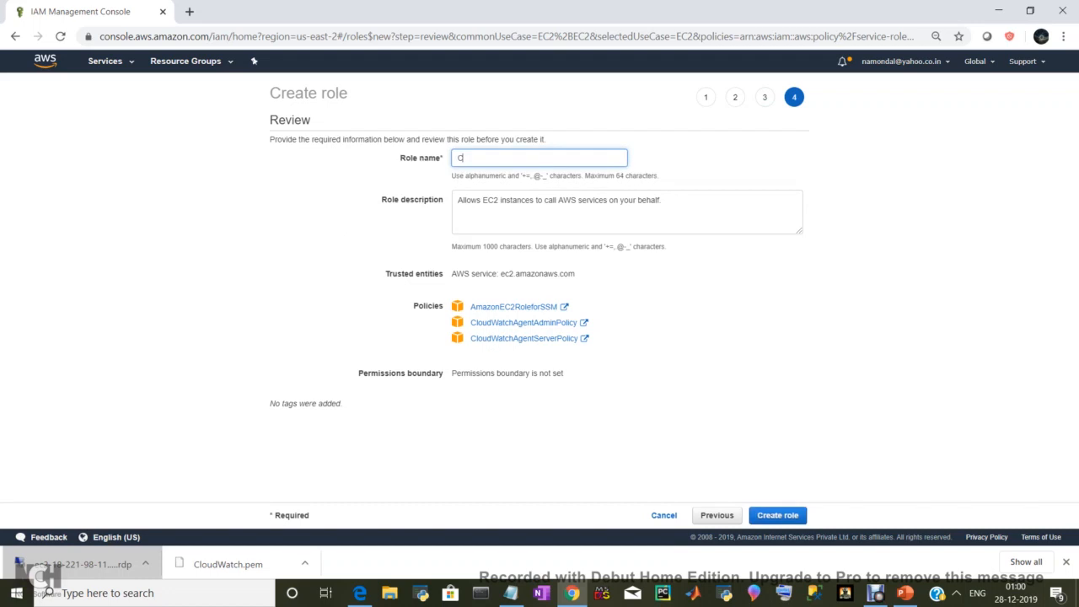
type("loudWatchAgentRole")
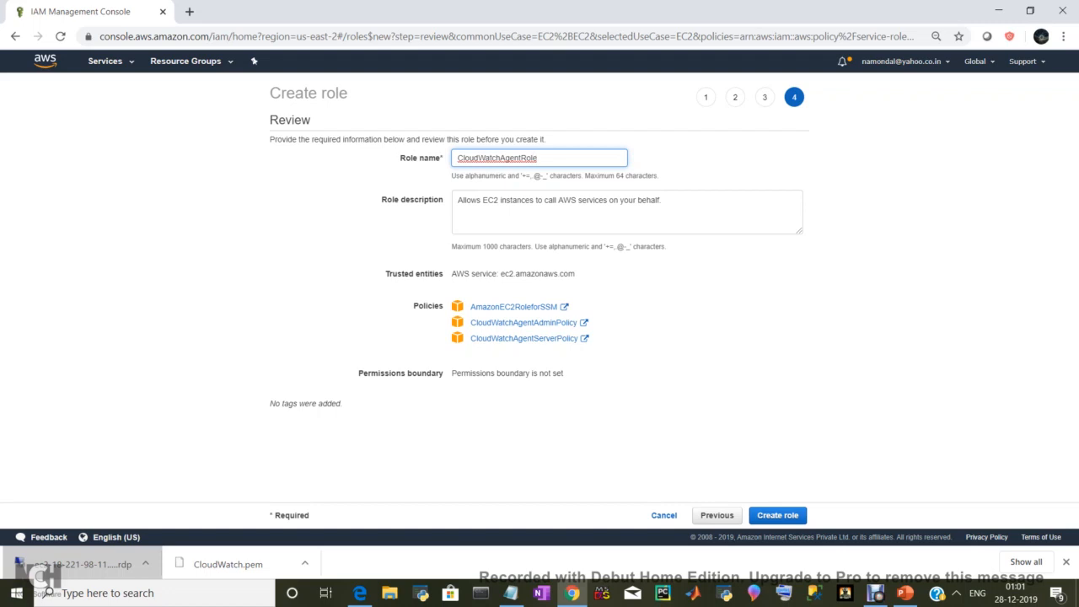
left_click(778, 515)
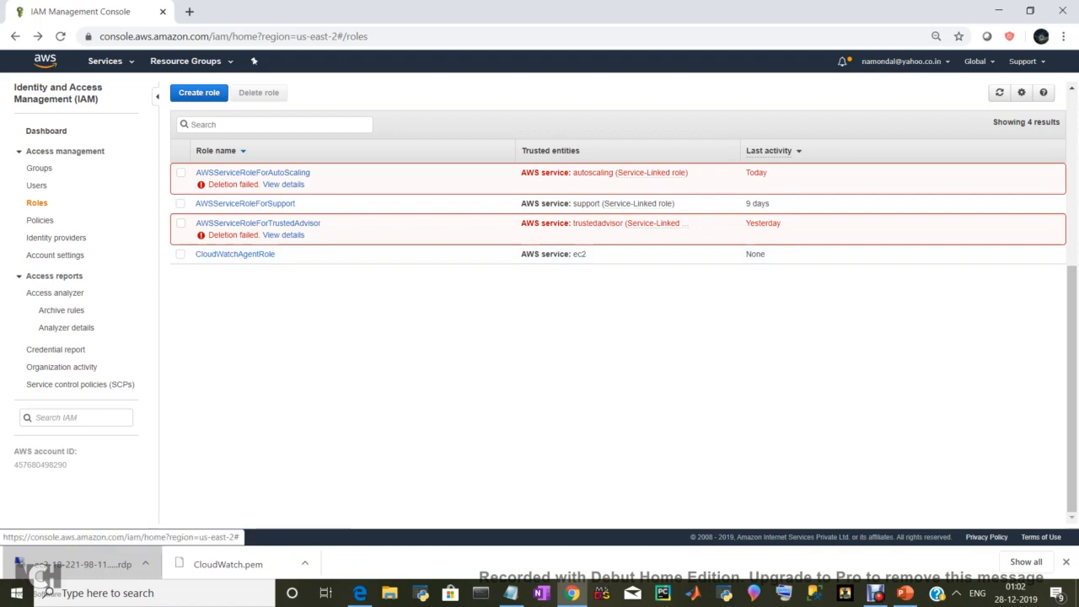
Step: Switch to the EC2 service and open its list of instances
left_click(105, 61)
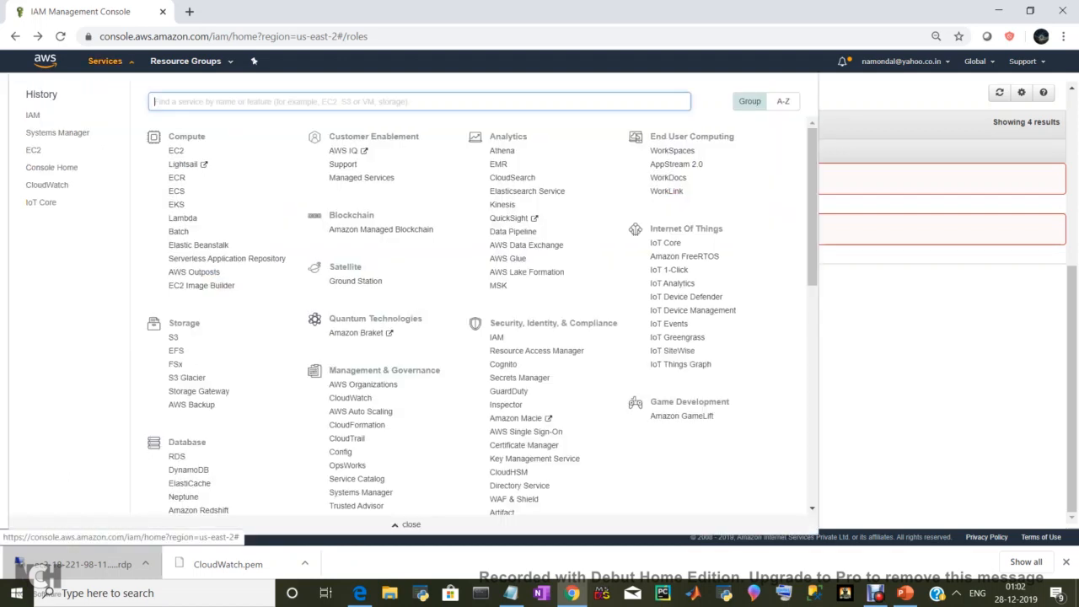
left_click(34, 150)
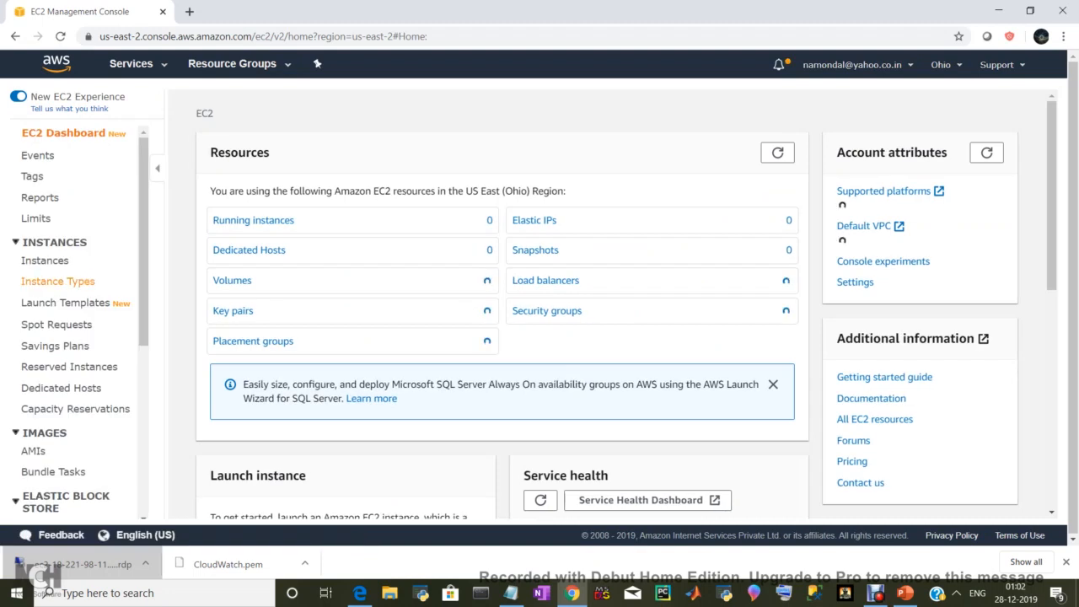
left_click(48, 260)
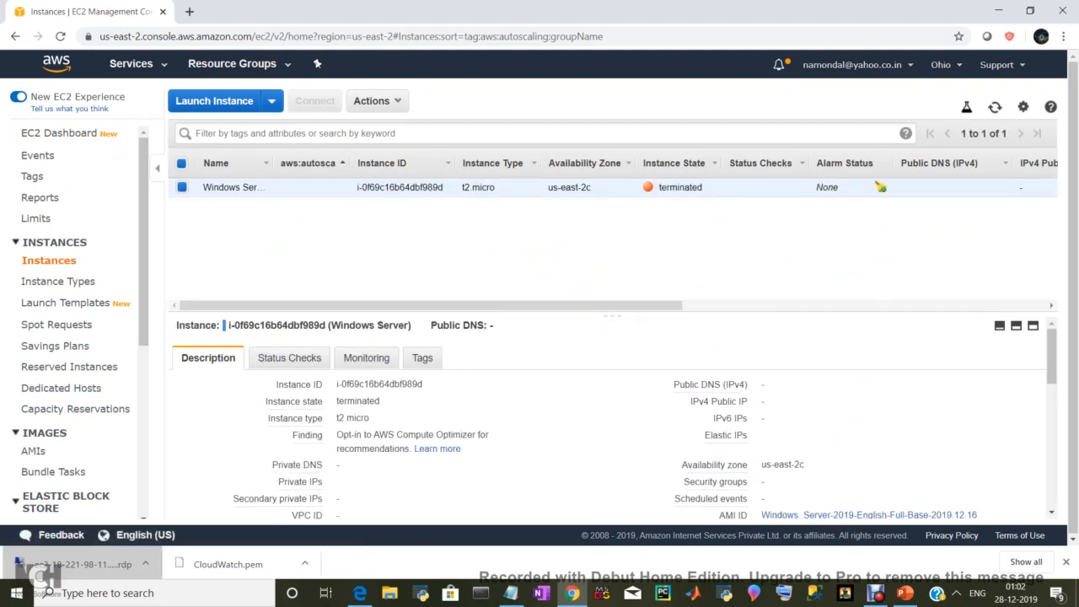
Step: Start launching a new instance from a Windows AMI with the t2.micro type, and proceed to the instance details
left_click(214, 101)
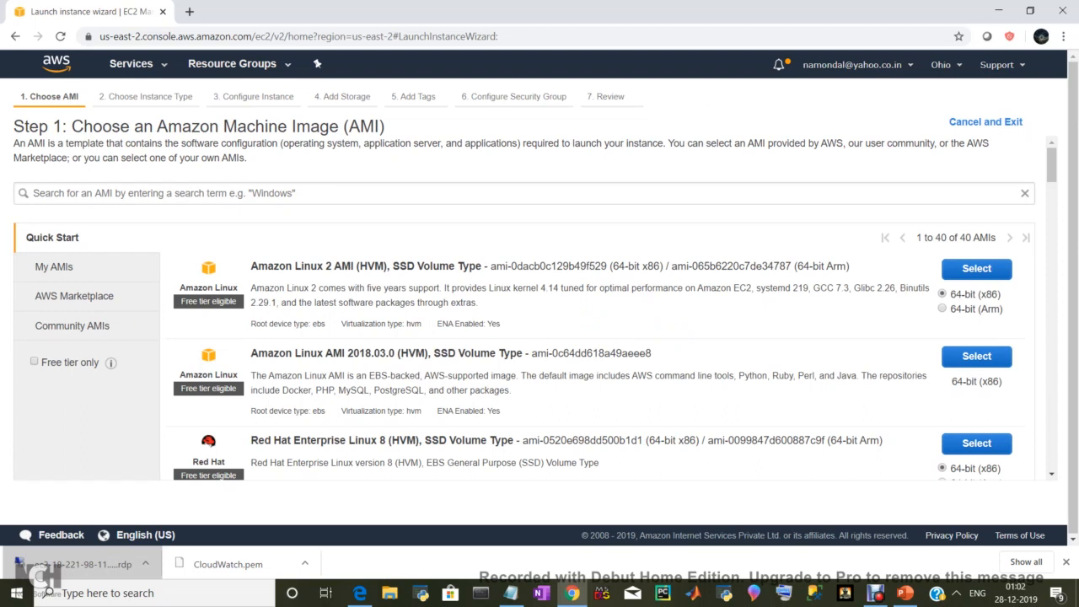
left_click(164, 193)
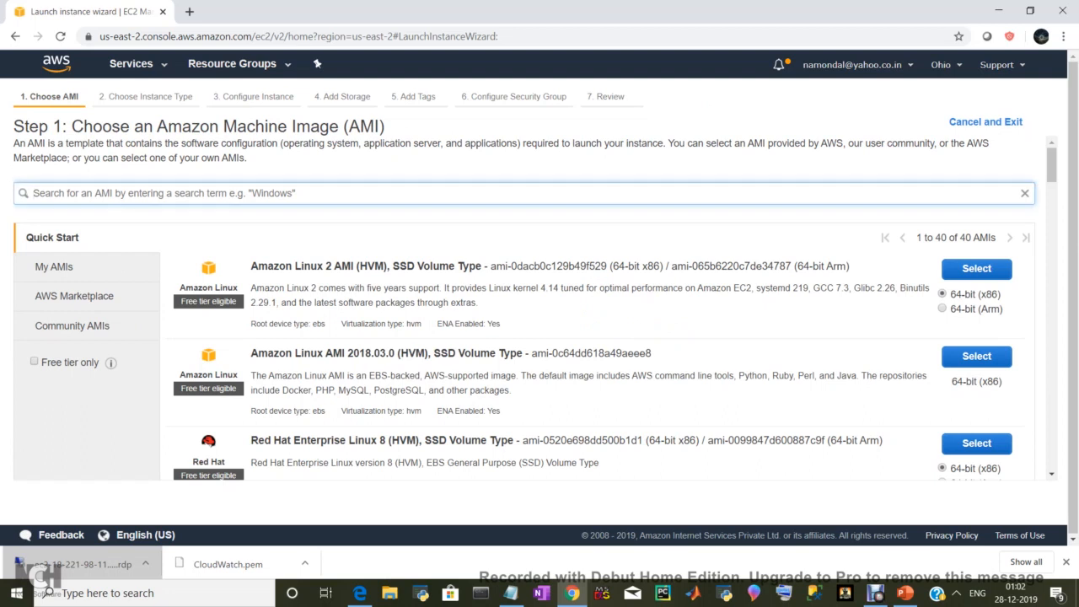
type("windows")
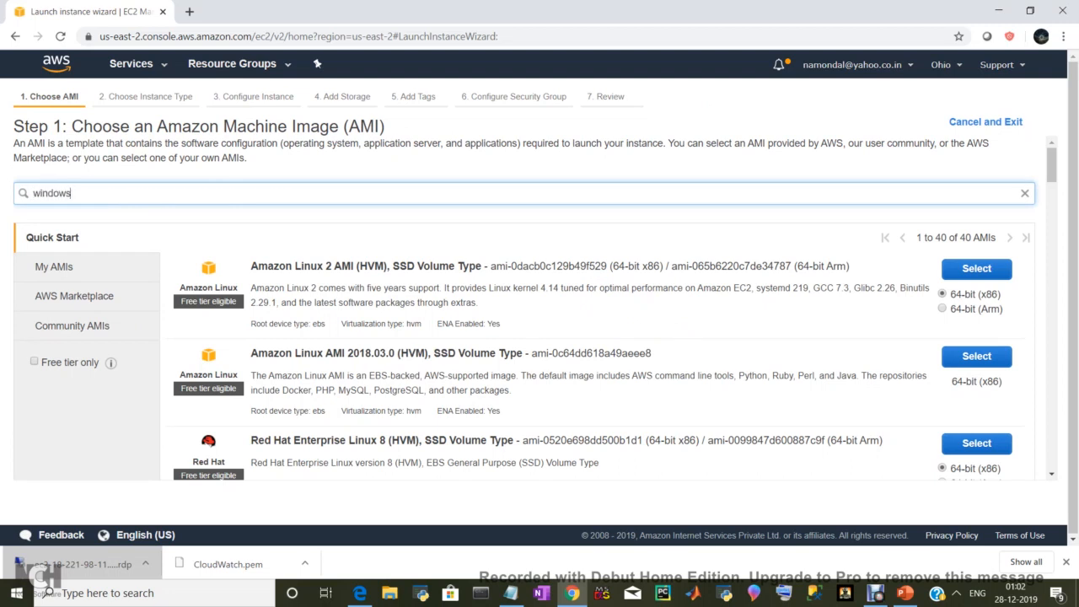
key("Return")
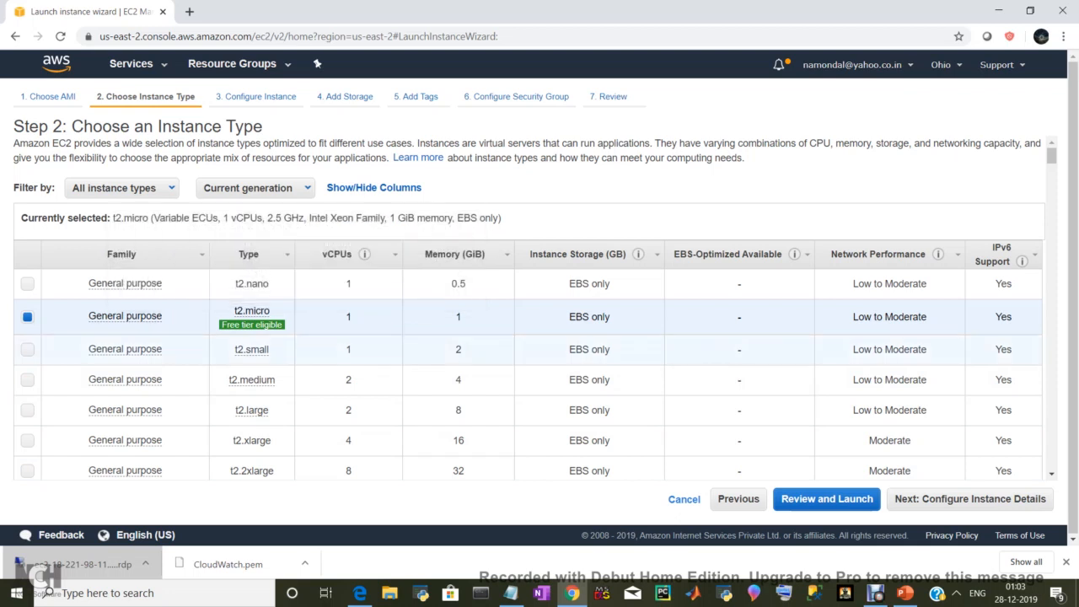
mouse_move(251, 325)
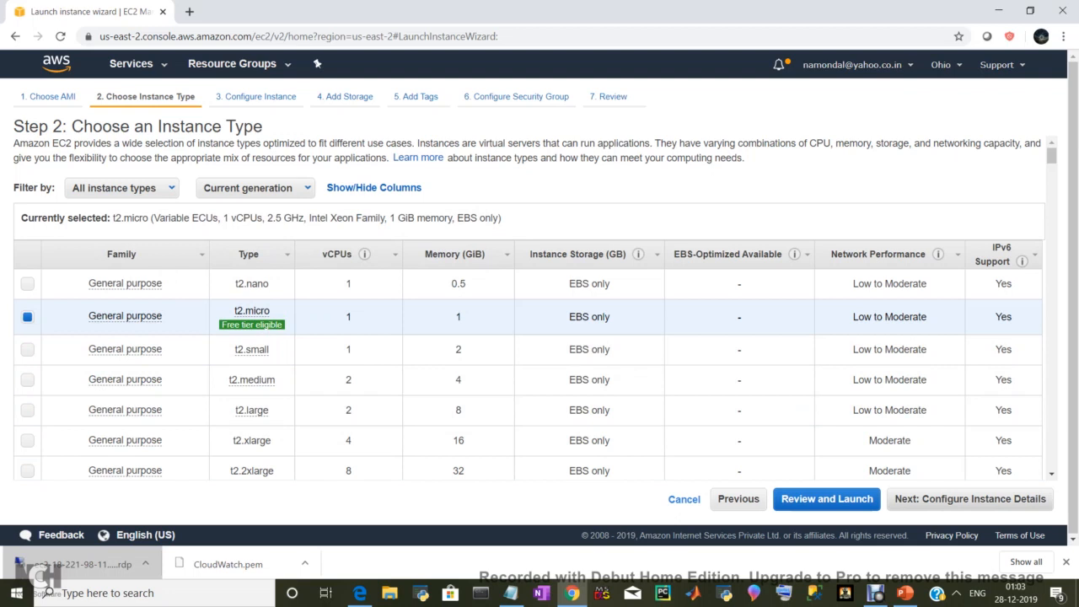
left_click(970, 498)
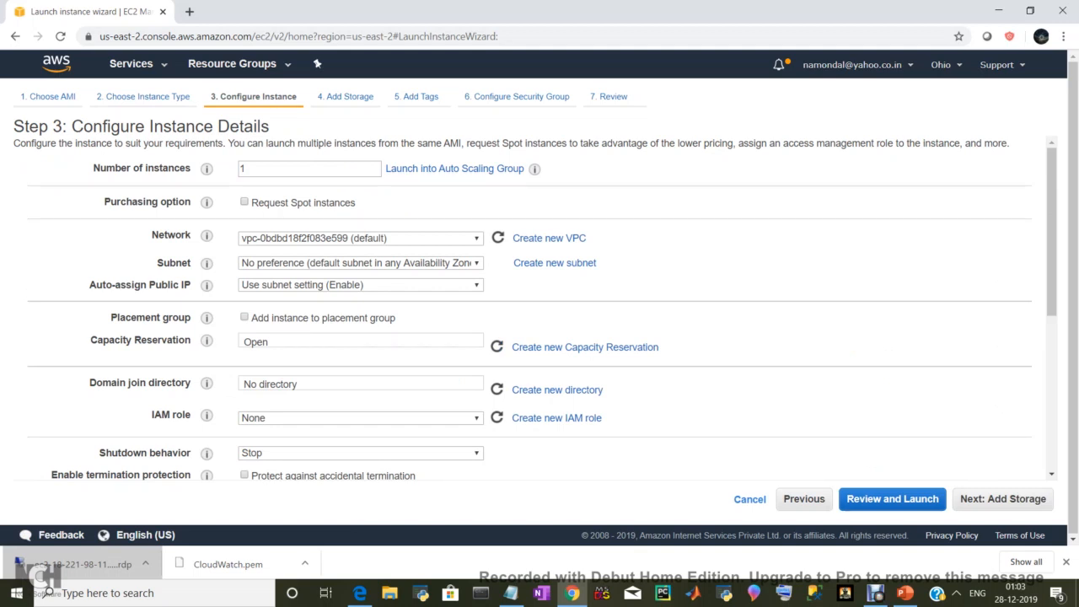
Step: Assign the CloudWatchAgentRole IAM role to the instance, and continue to the security group with default storage and no tags
left_click(360, 417)
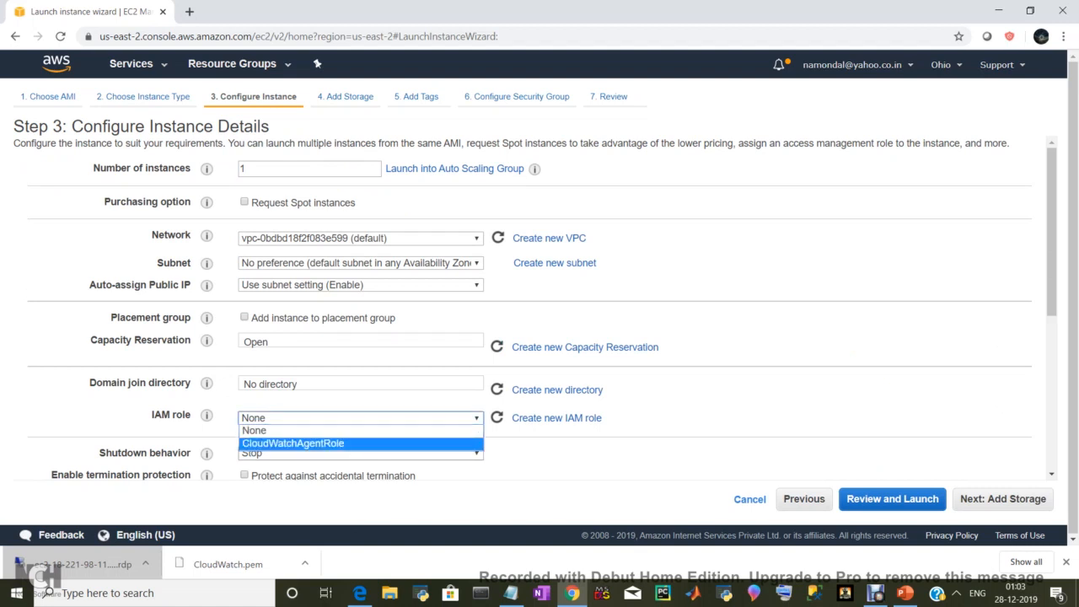
left_click(293, 442)
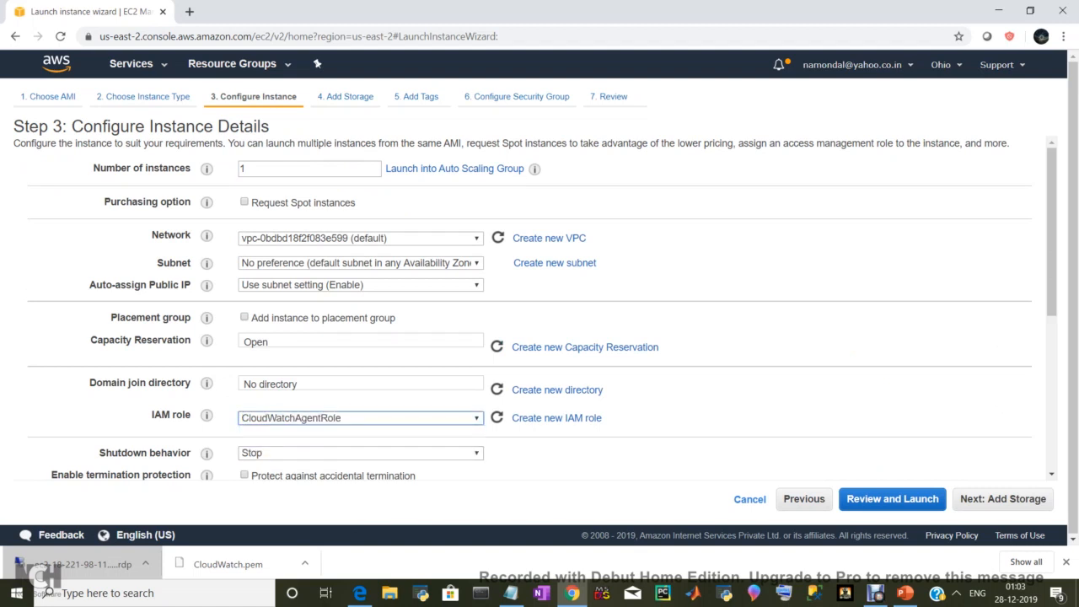
left_click(1003, 498)
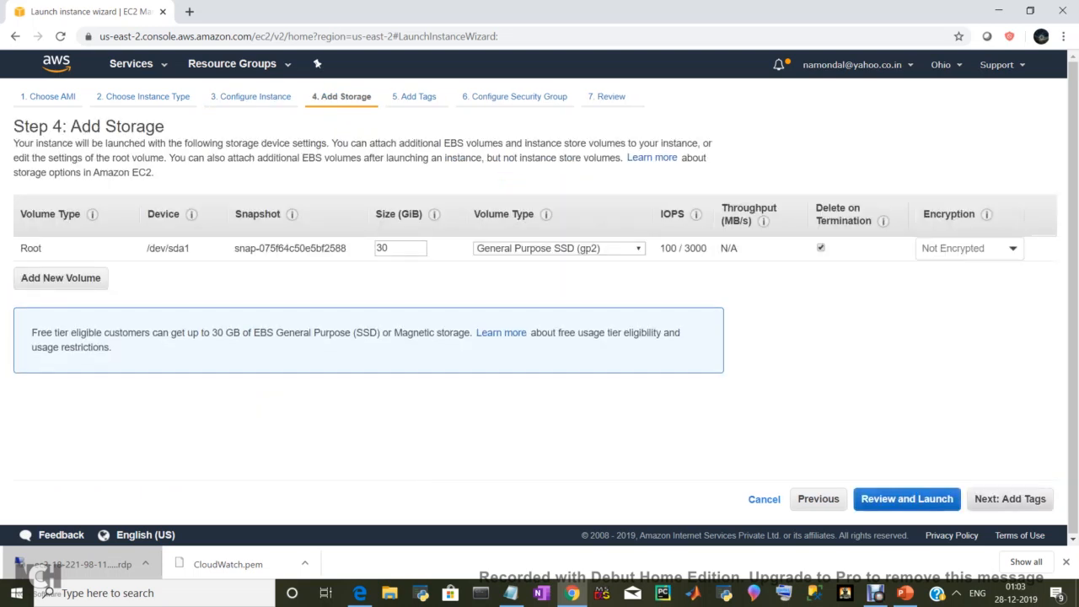
left_click(1010, 498)
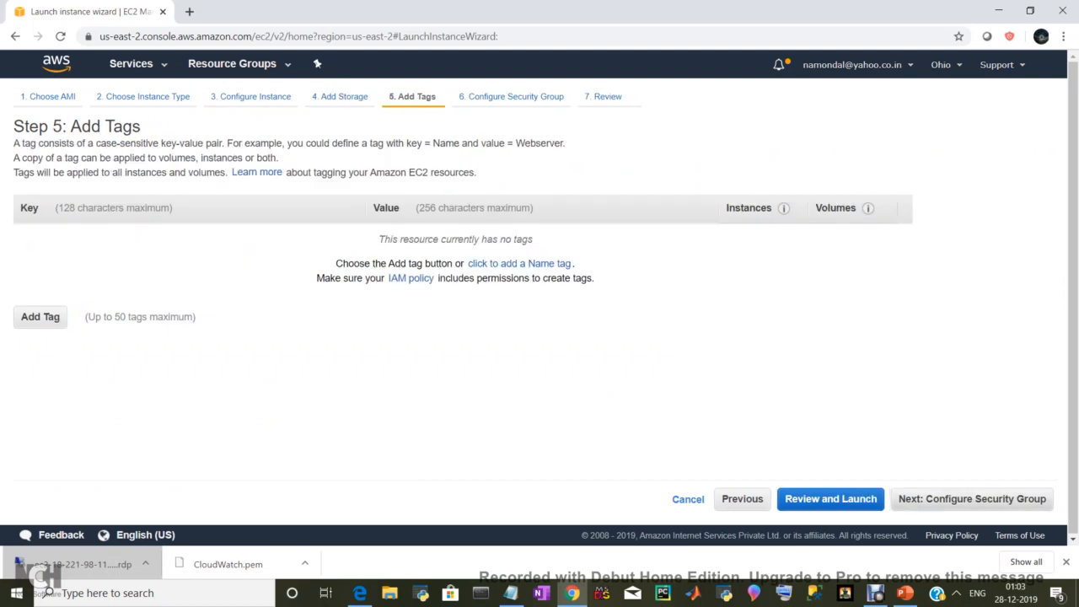
left_click(1010, 498)
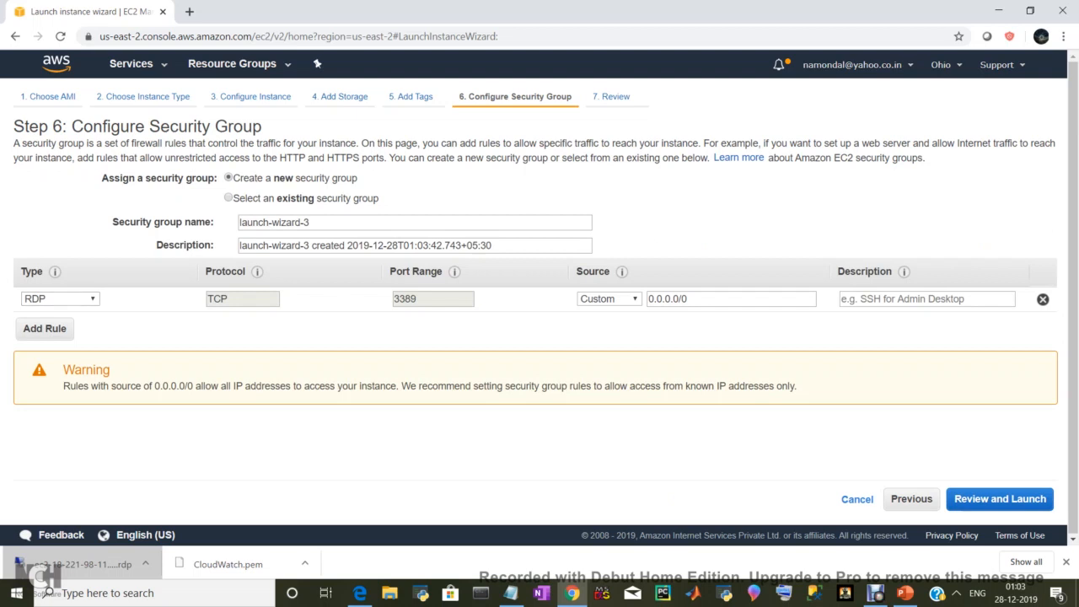
Step: Add an HTTP rule to the new security group alongside the RDP rule
left_click(45, 328)
left_click(59, 323)
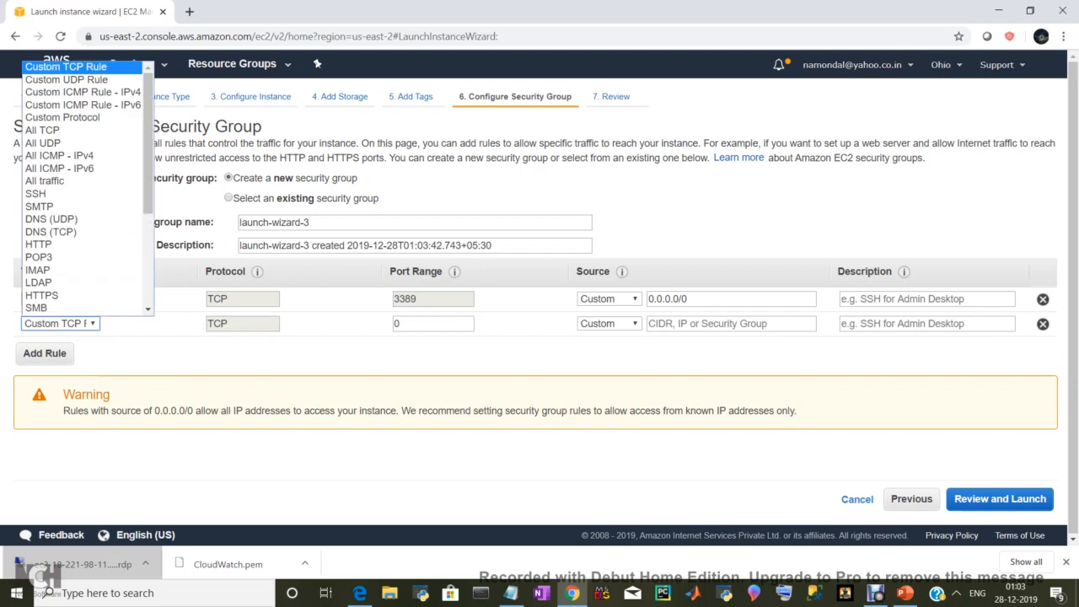
left_click(50, 245)
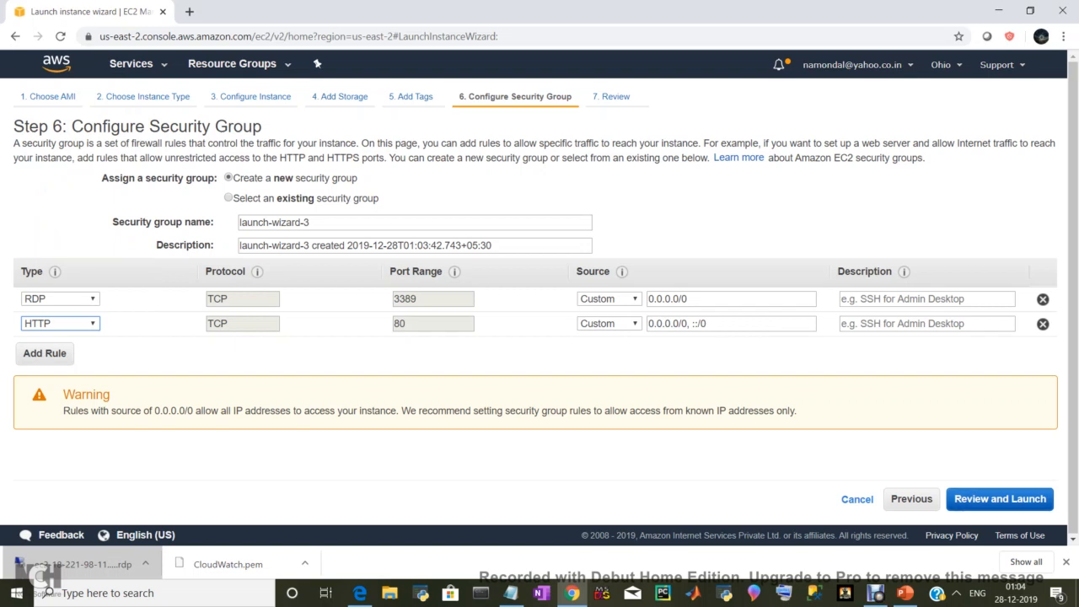
Step: Review the launch settings, start the launch, and create and download a new key pair named cloudwatchagent
left_click(1000, 498)
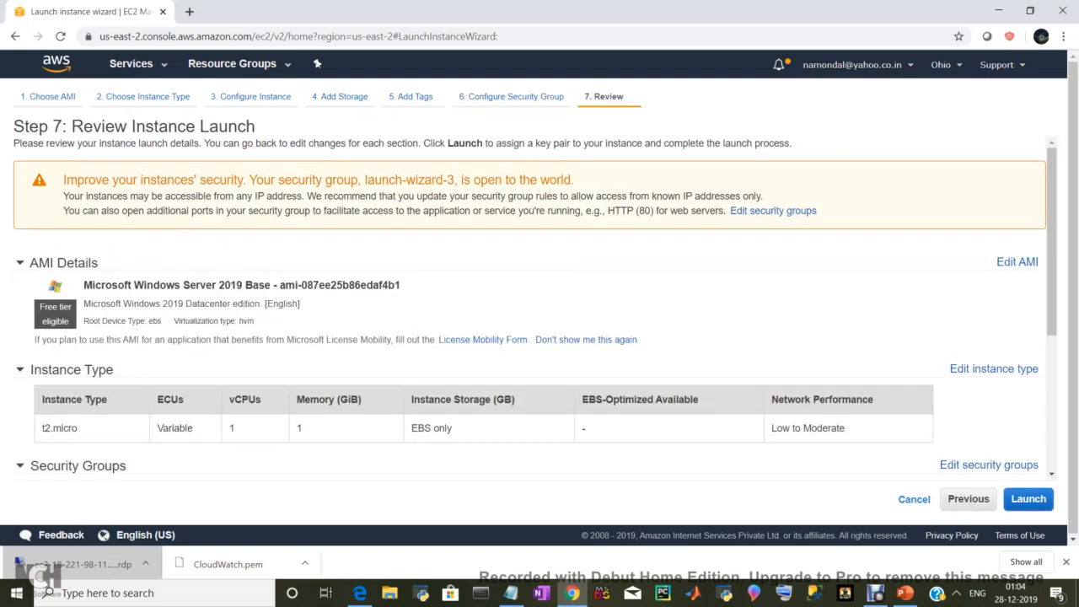
left_click(1027, 498)
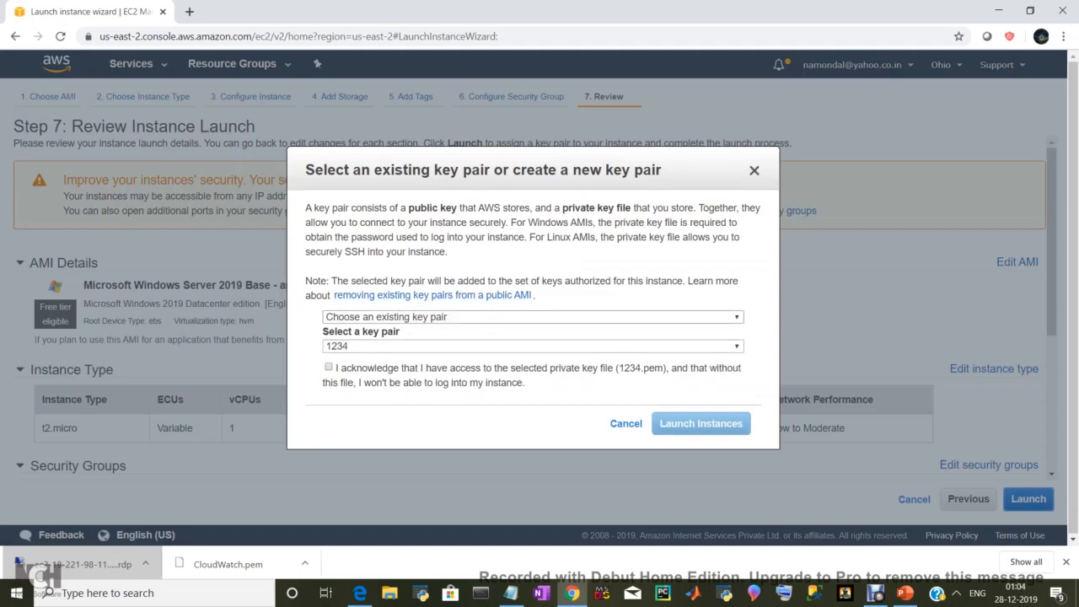
left_click(532, 316)
key("Down")
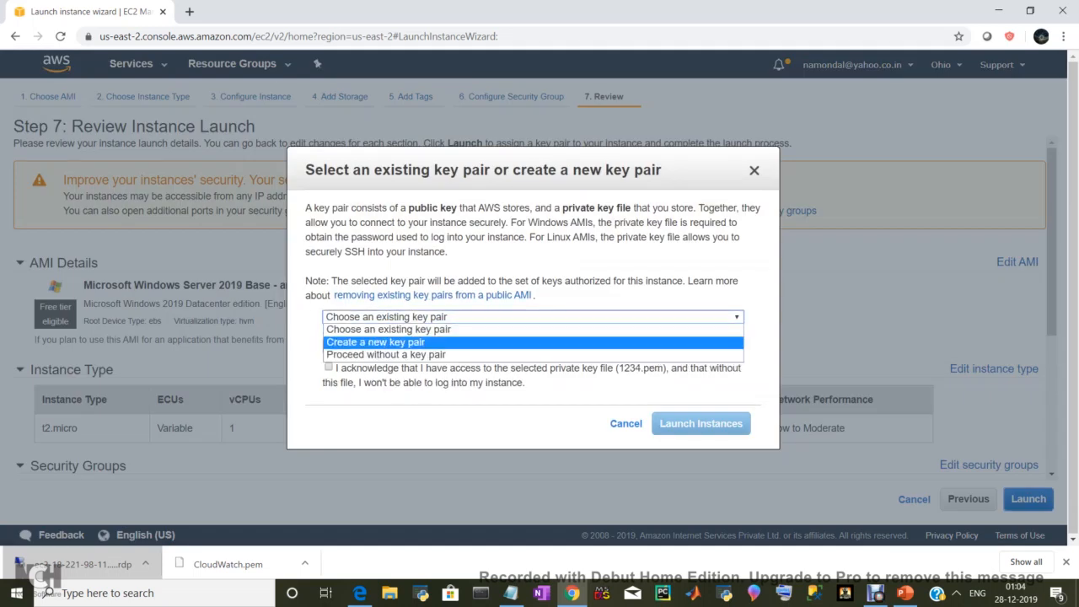
key("Return")
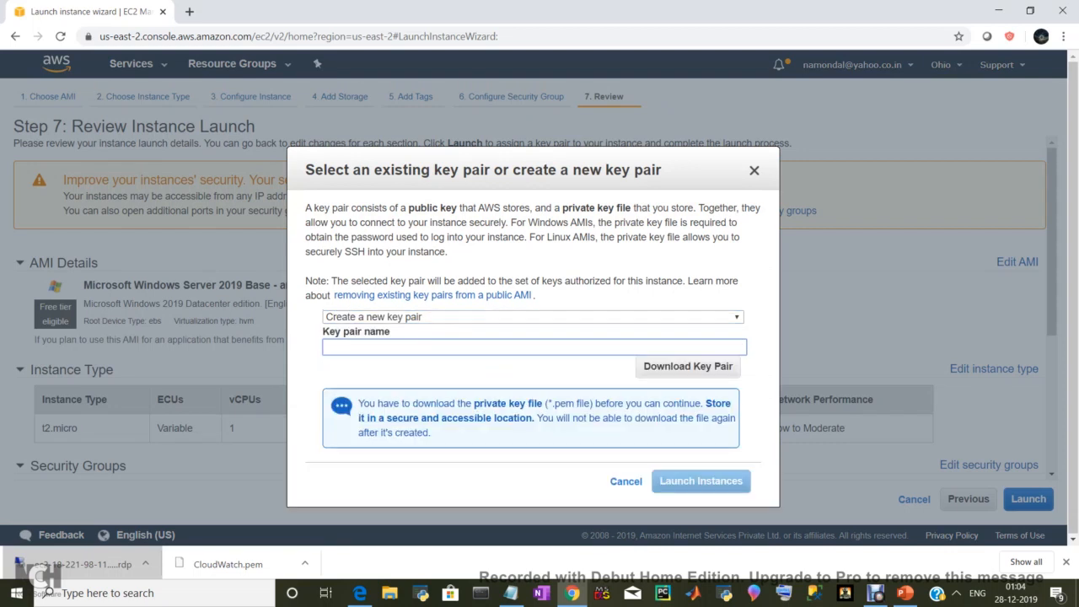
type("cloudwatagent")
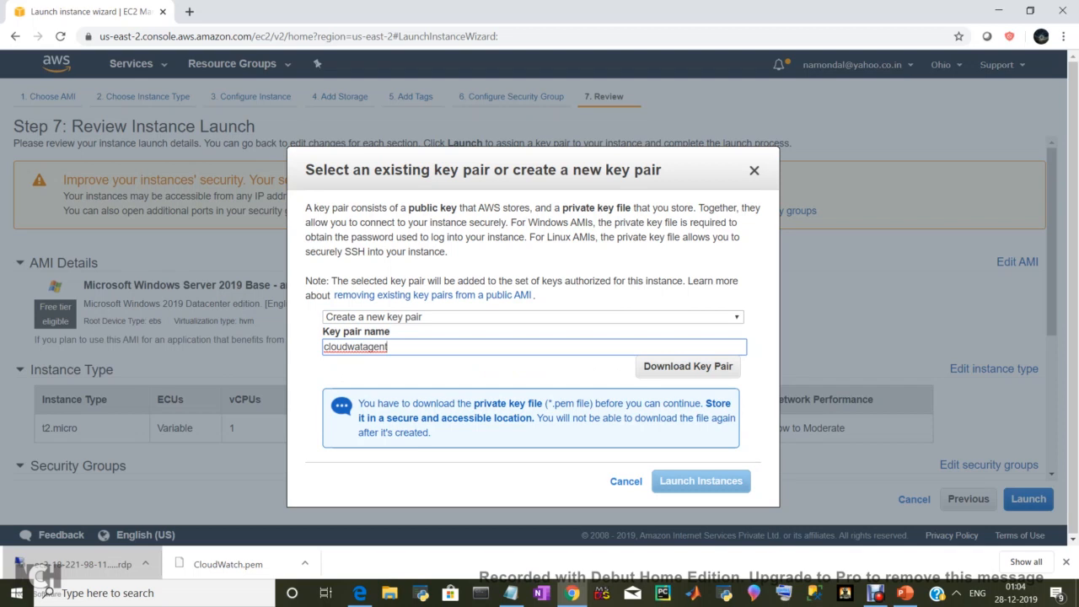
left_click(363, 347)
type("ch")
left_click(688, 366)
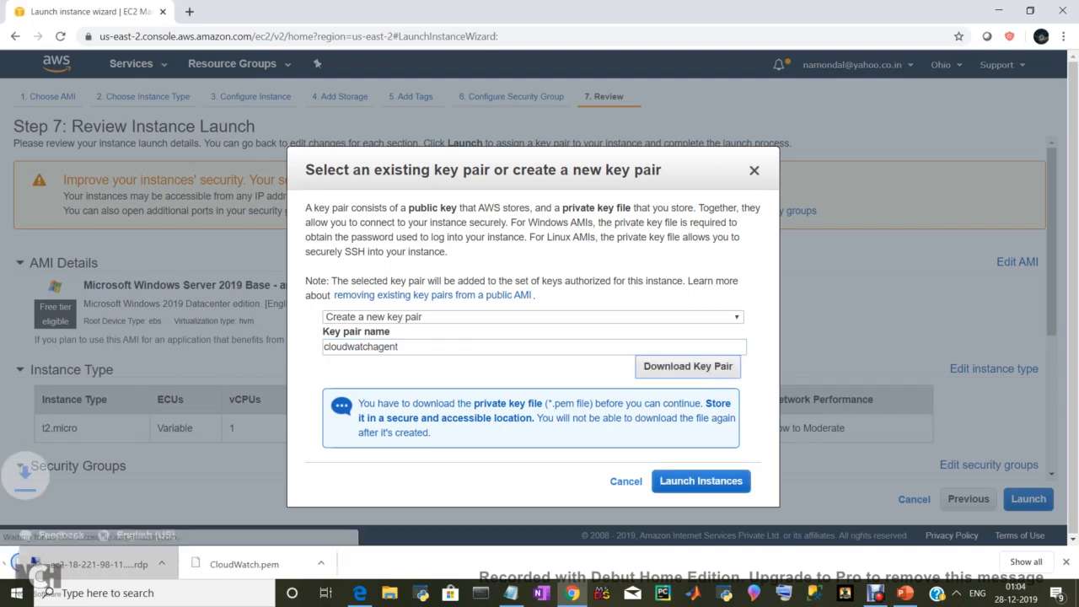
Step: Launch the instance with the new key pair and open its entry in the instances list
left_click(701, 480)
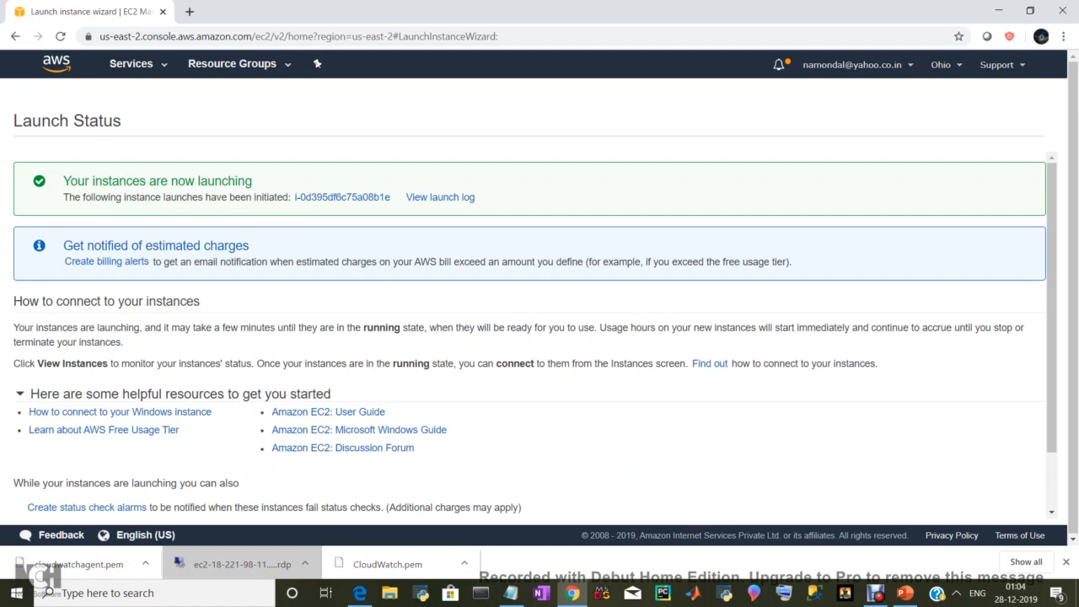
scroll(539, 337, "down", 2)
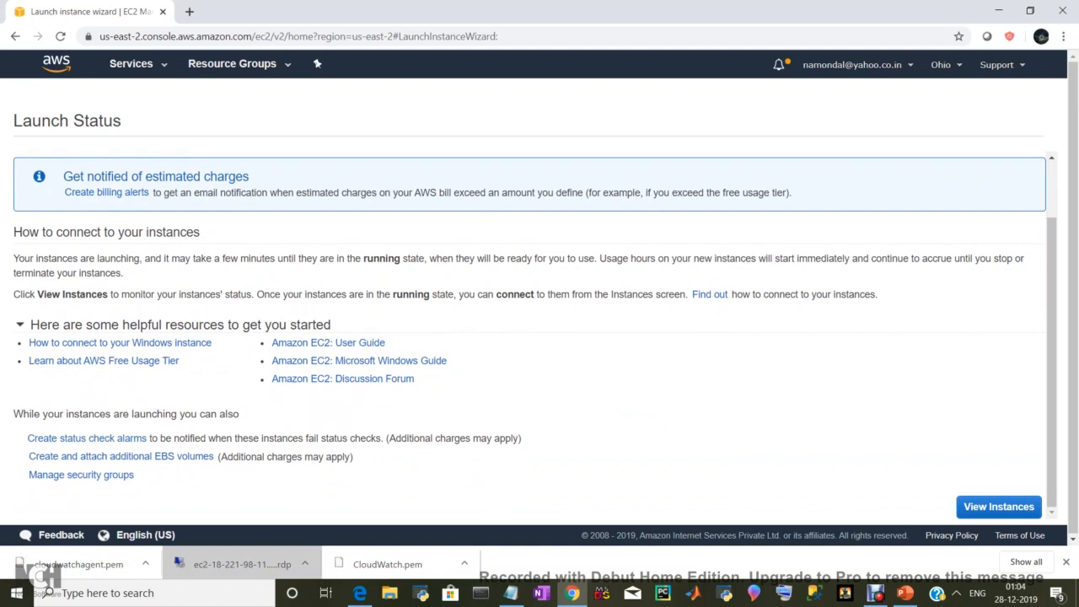
left_click(342, 196)
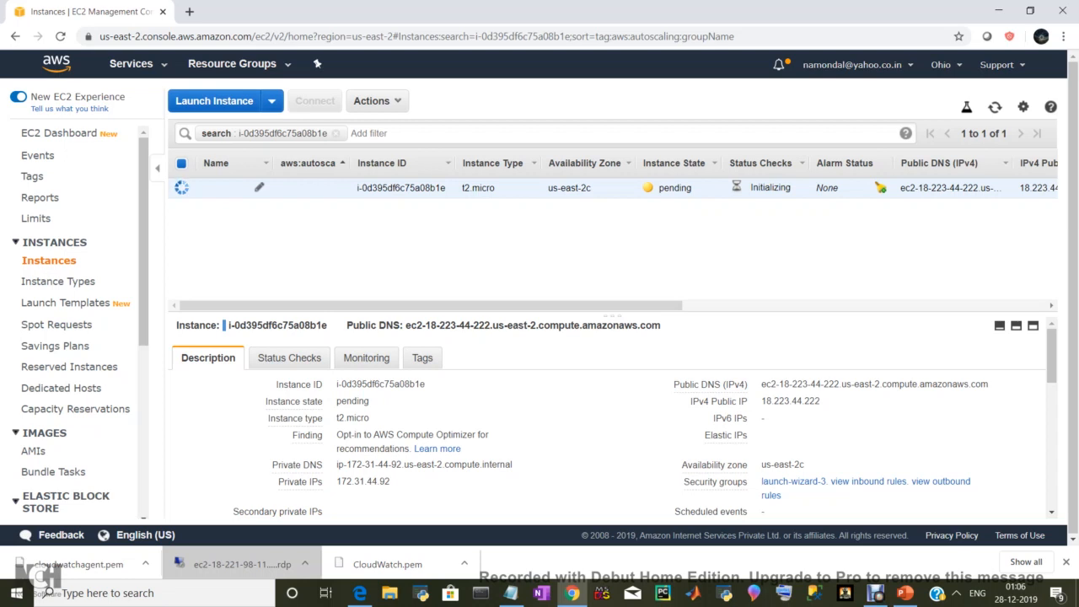
Step: Name the new instance Windows Server
left_click(259, 187)
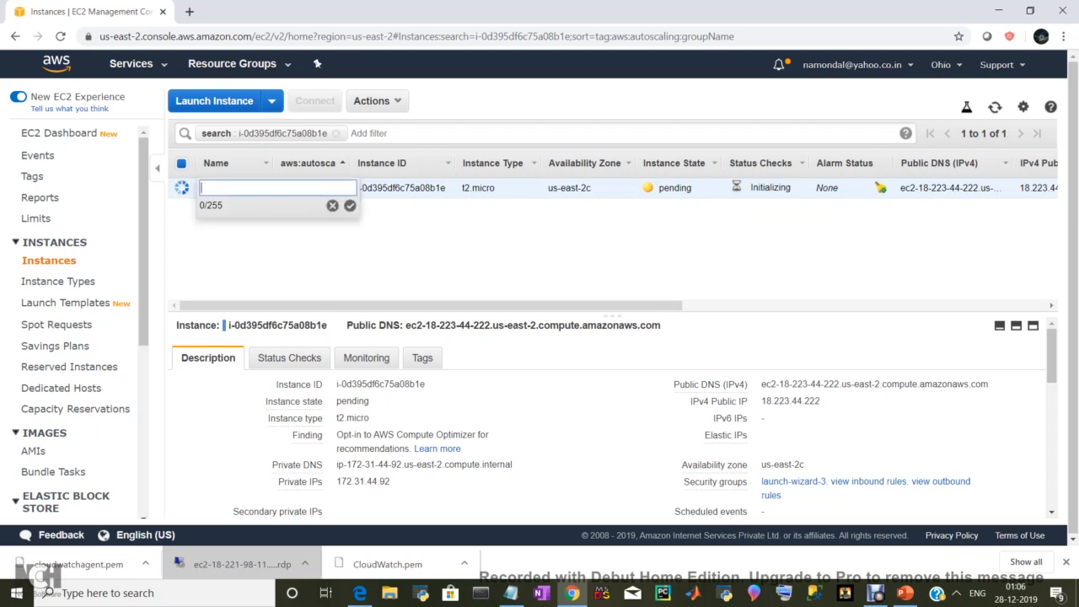
type("Windows Server")
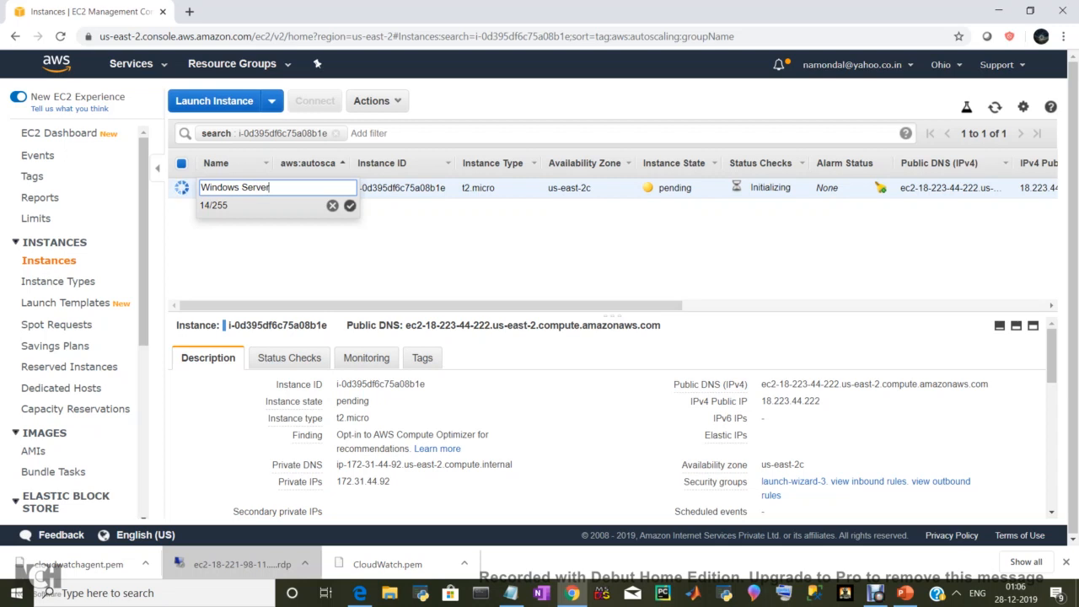
left_click(350, 205)
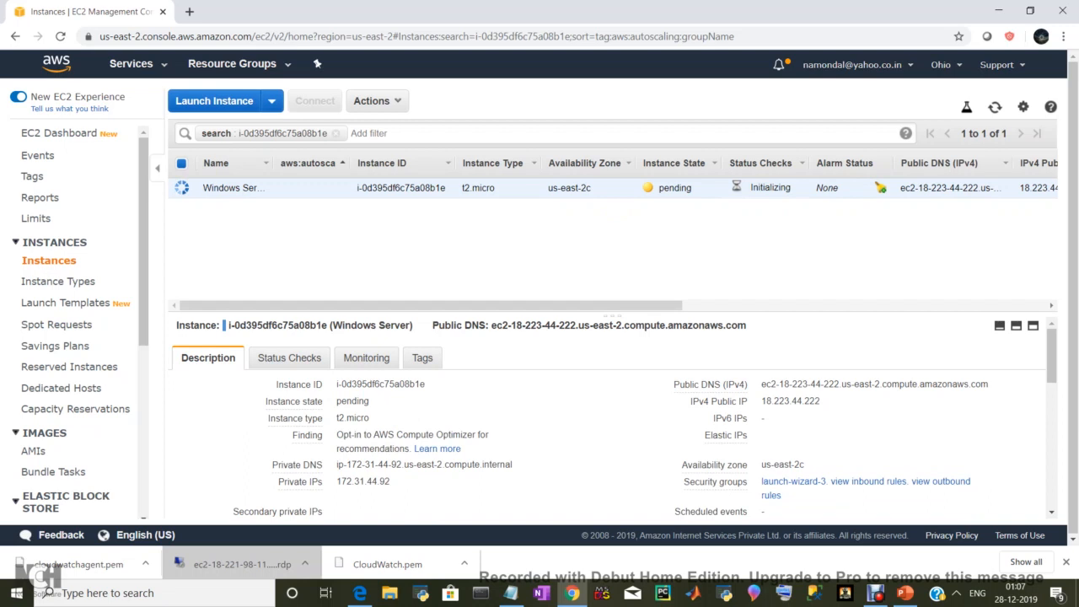
mouse_move(710, 385)
mouse_move(875, 594)
left_click(995, 107)
left_click(956, 592)
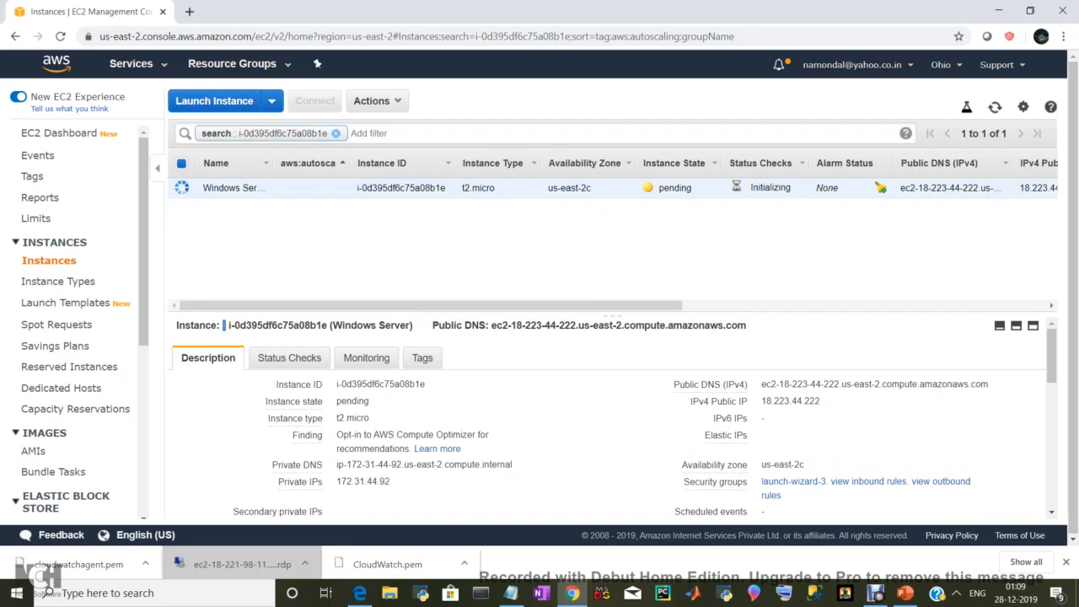
left_click(377, 101)
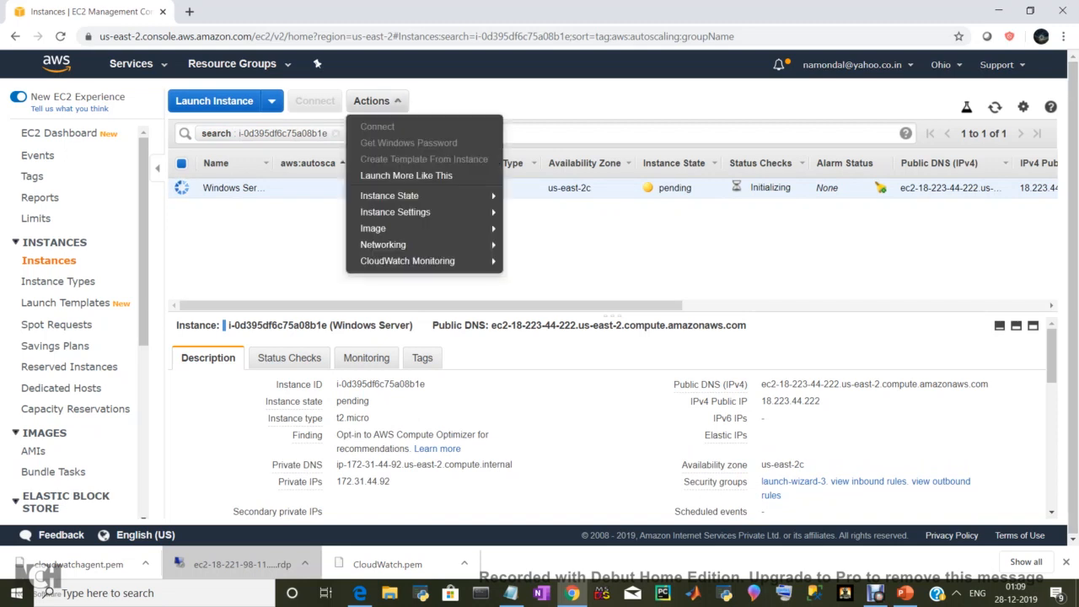
mouse_move(396, 245)
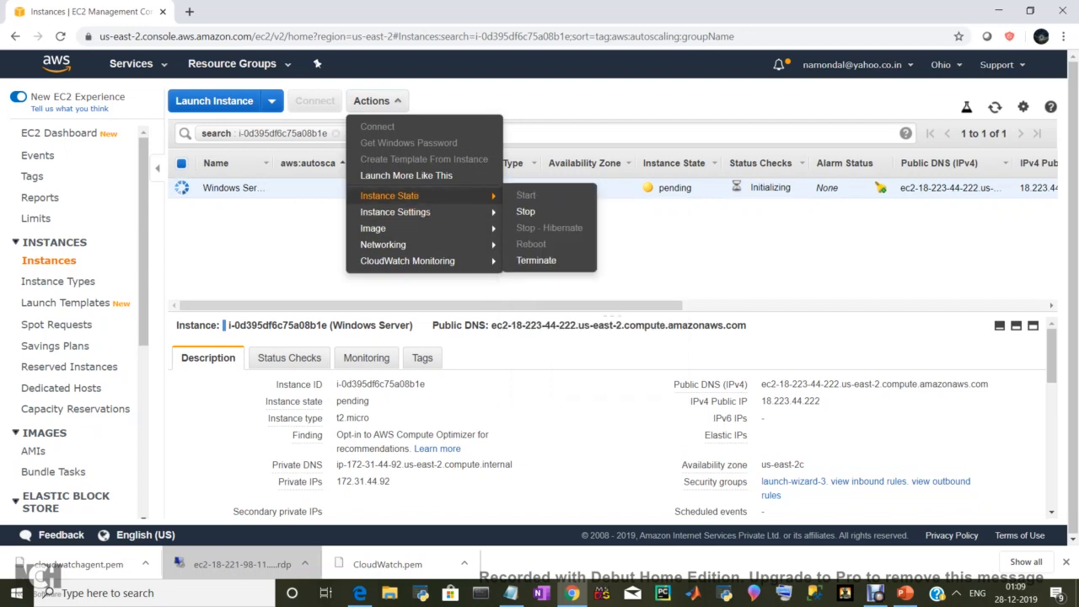
key("Escape")
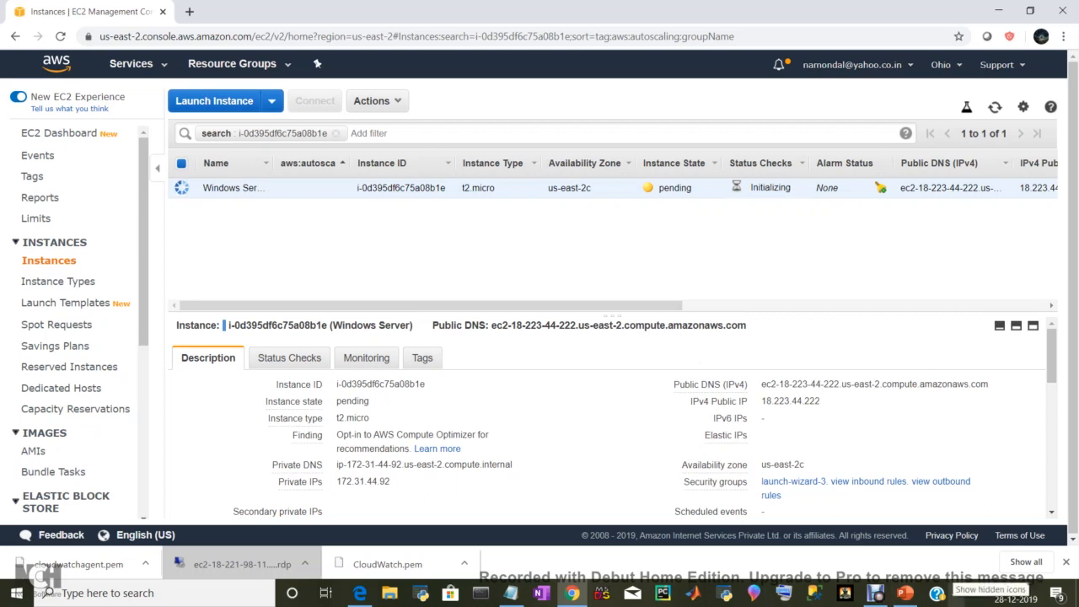
mouse_move(877, 595)
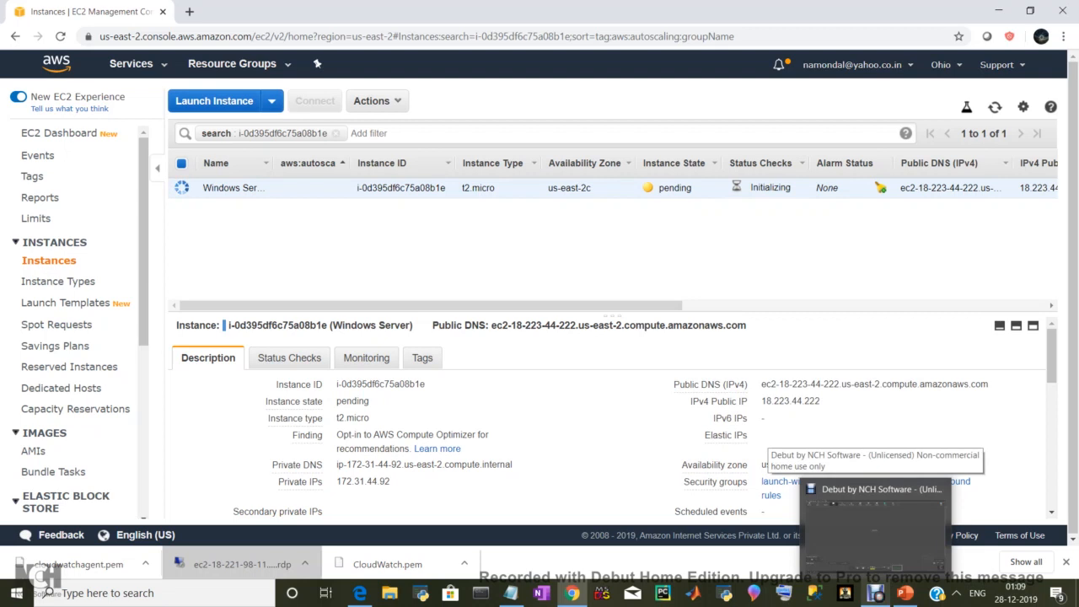
left_click(877, 595)
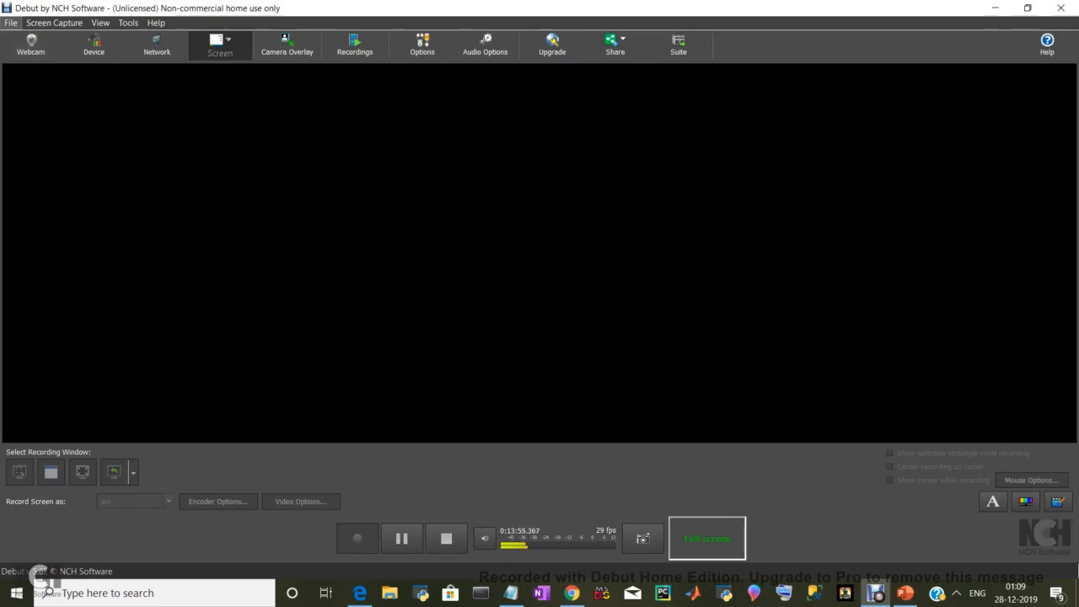
left_click(11, 23)
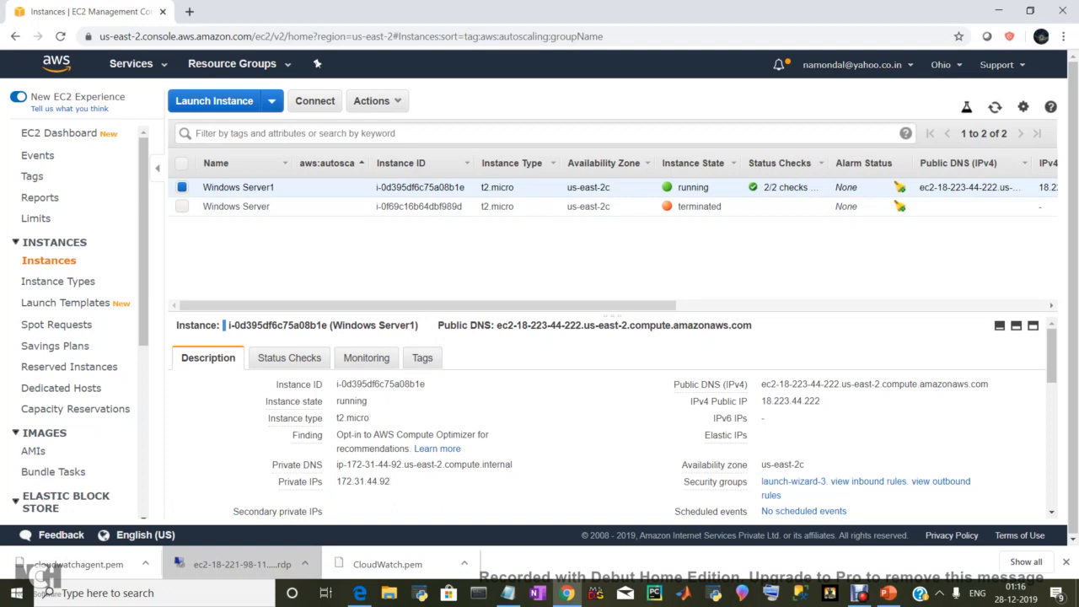
Step: Decrypt the Administrator password of the running Windows Server1 instance with the cloudwatchagent.pem key file, and copy the password
left_click(315, 101)
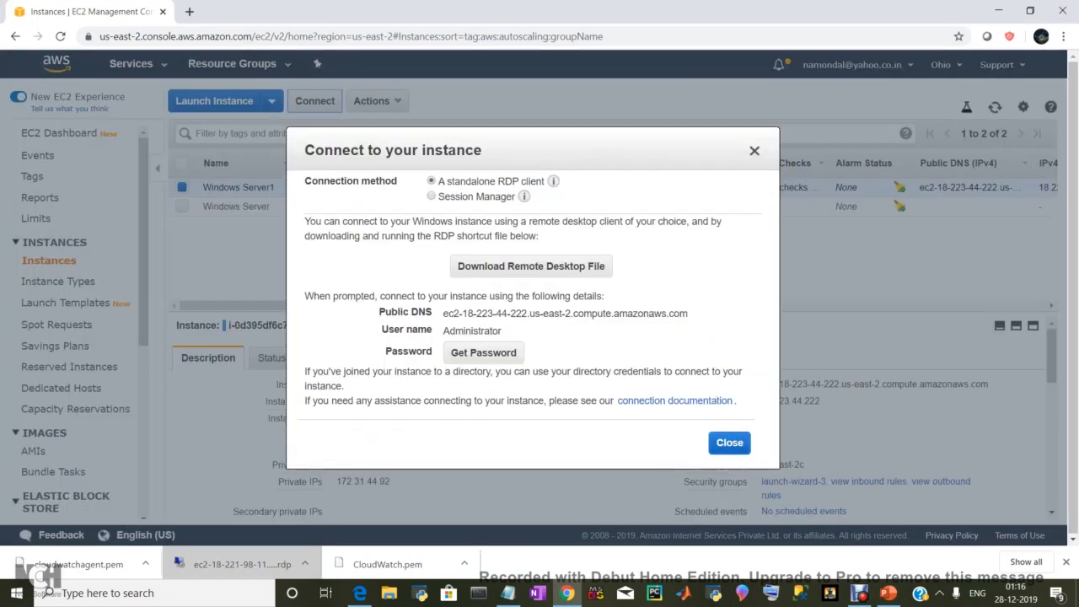
left_click(483, 352)
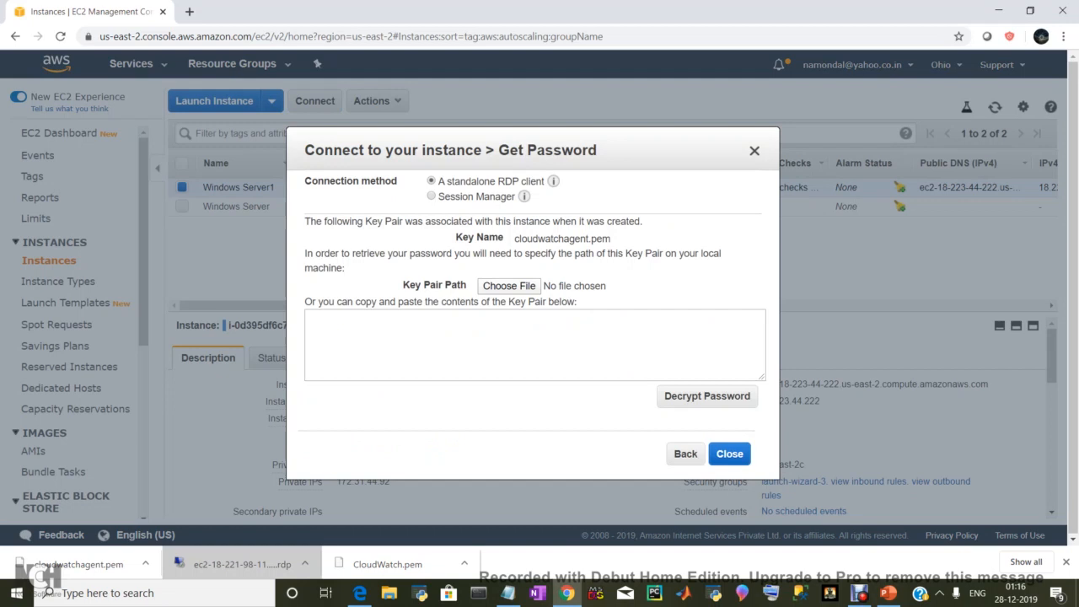
left_click(510, 286)
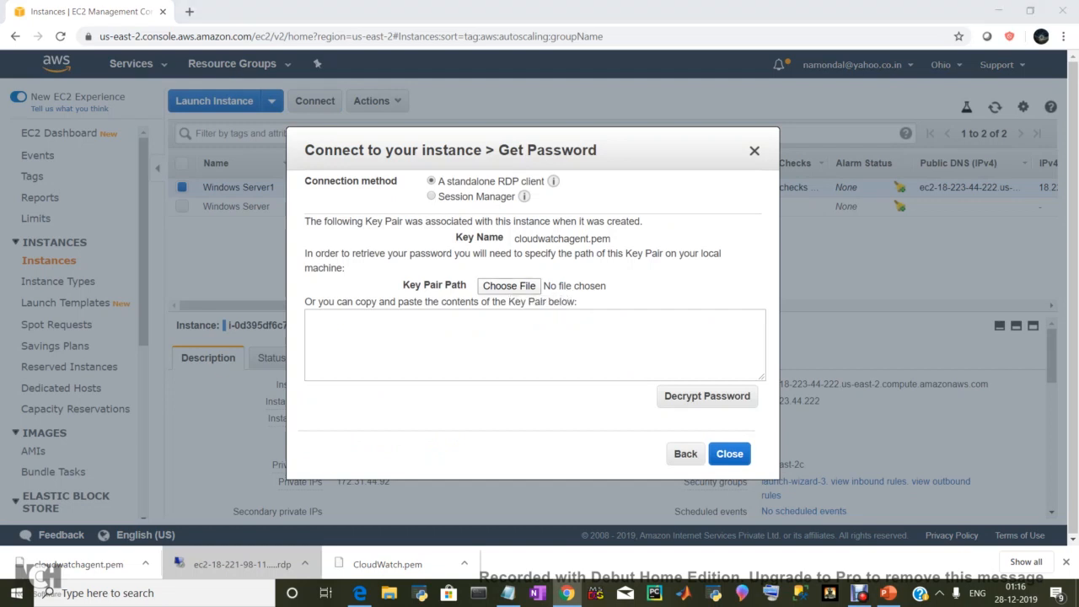
left_click(339, 115)
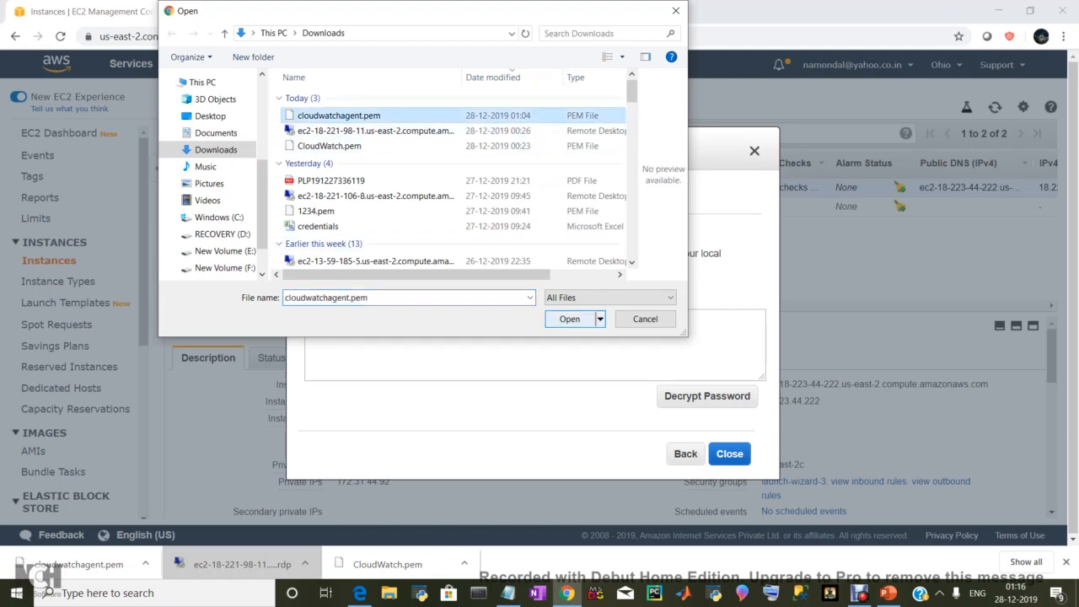
left_click(570, 319)
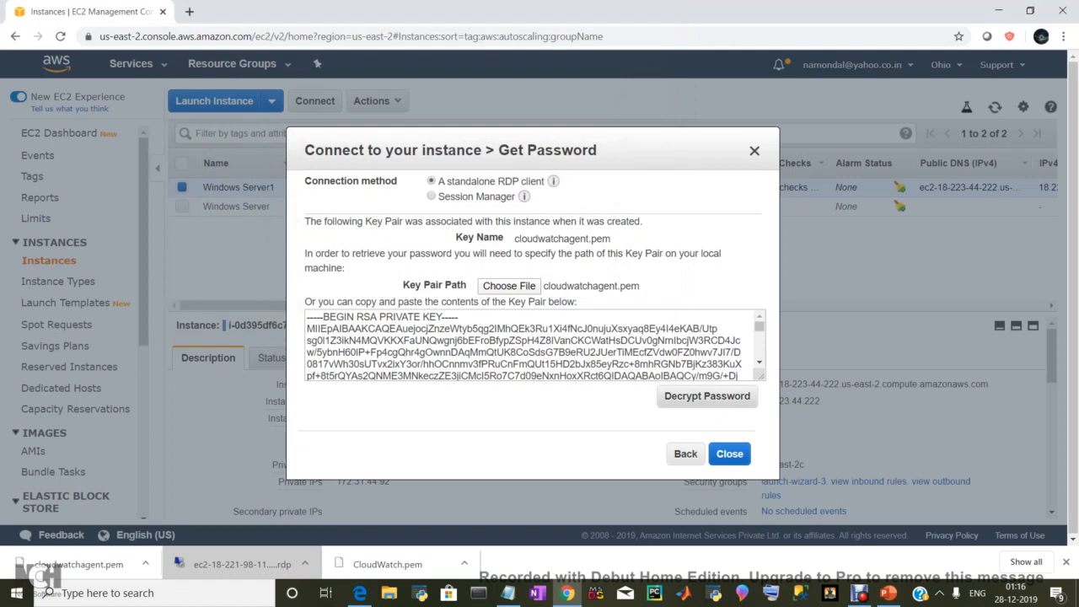
left_click(706, 397)
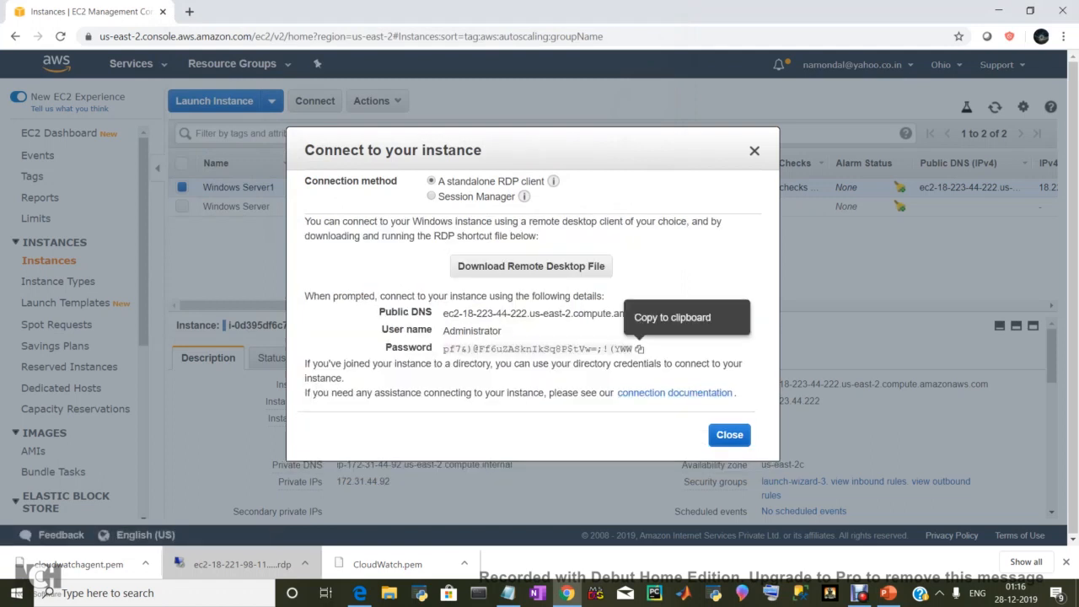
left_click(639, 349)
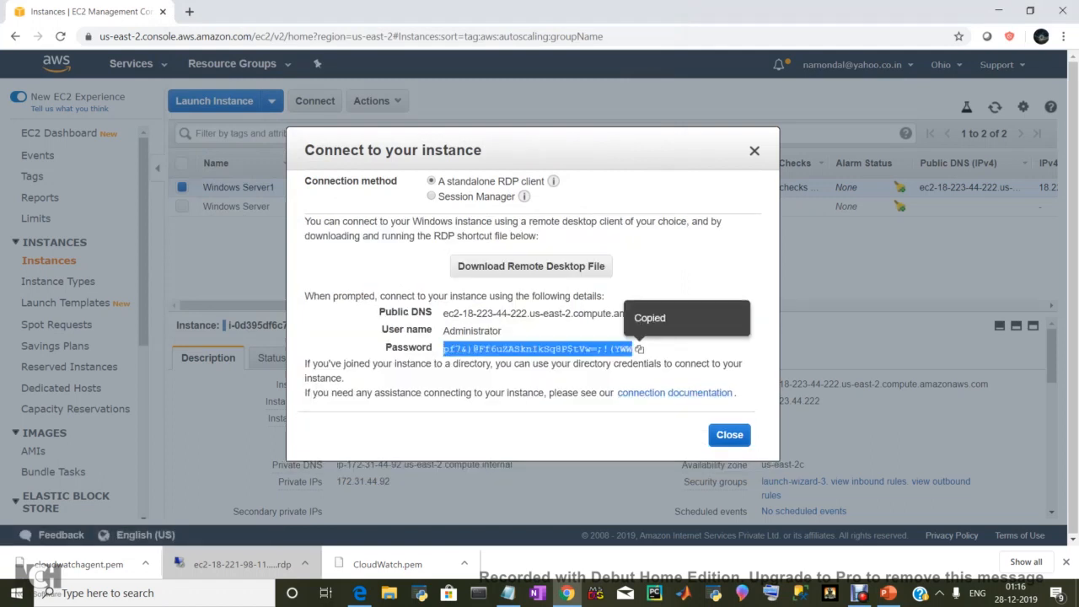
Step: Download the instance's remote desktop file, open it, and accept connecting to the unidentified publisher
left_click(531, 266)
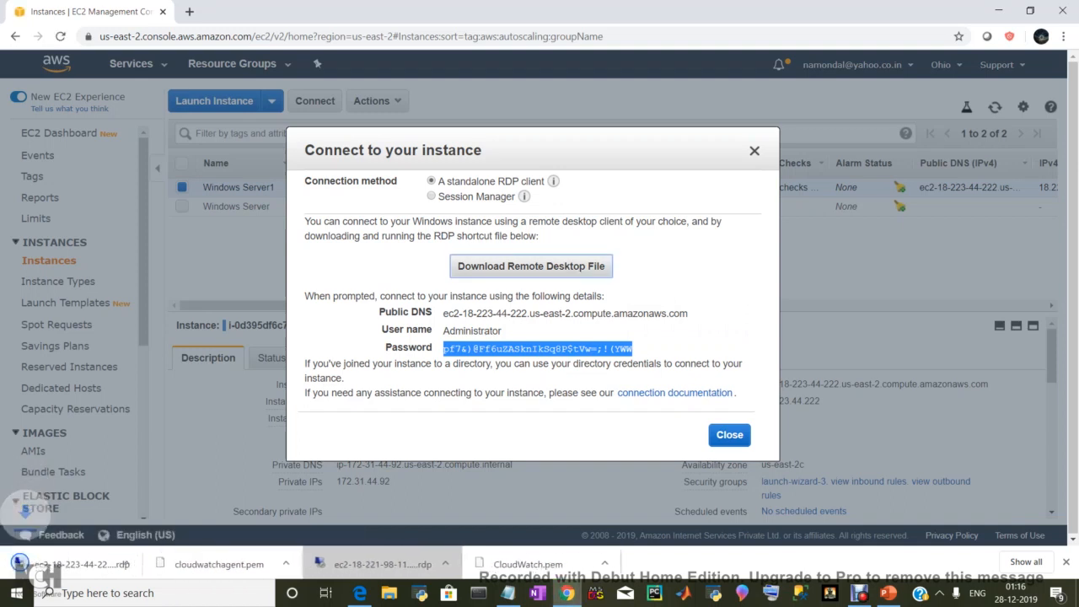
left_click(80, 563)
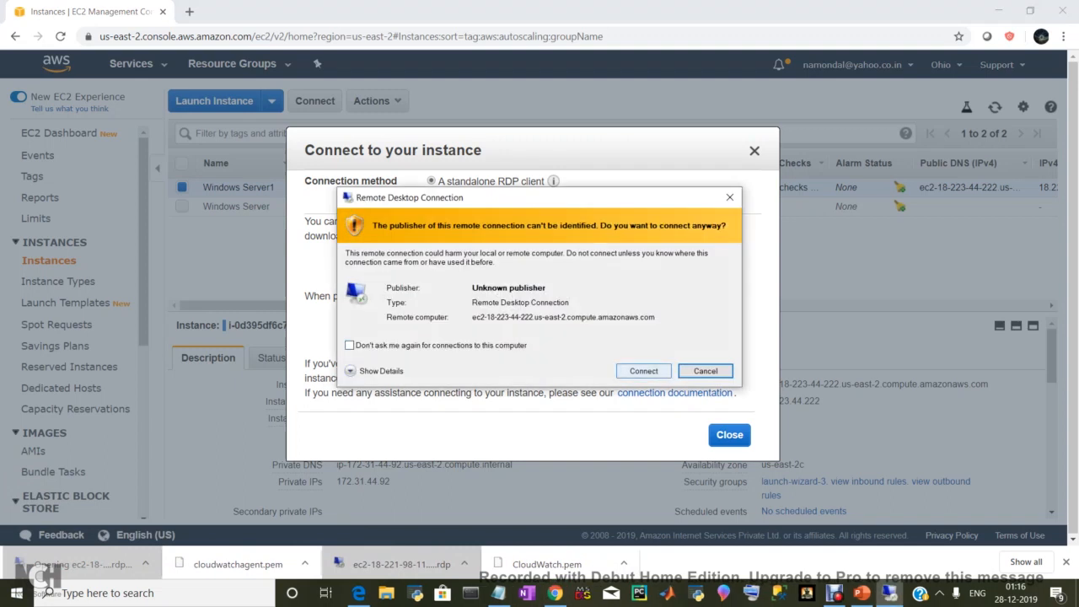
key("Return")
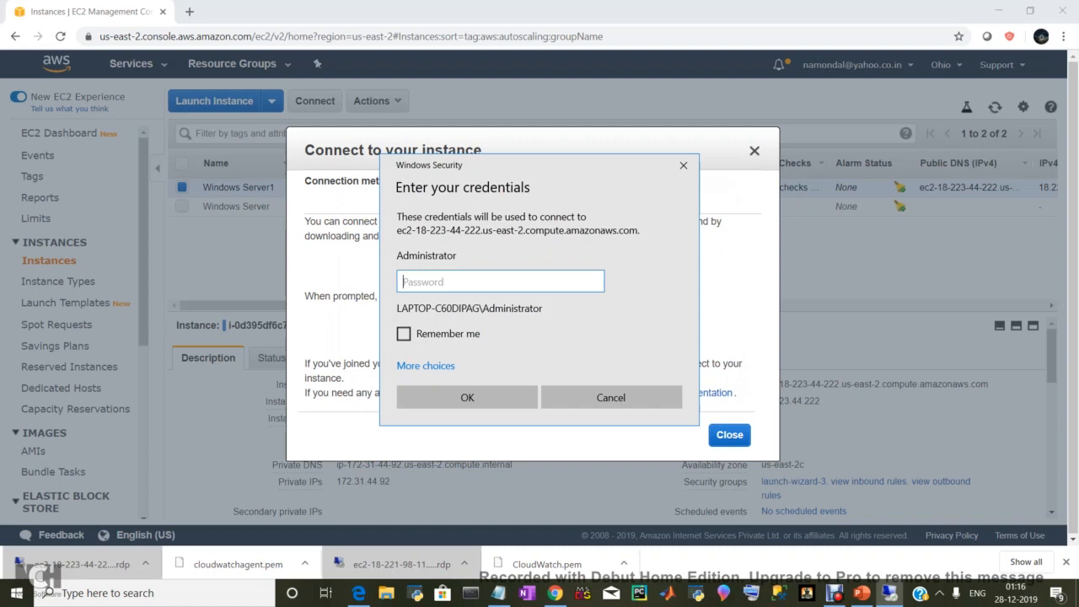
Step: Paste the Administrator password into the credentials prompt and connect to the remote computer despite the certificate warning
right_click(498, 283)
left_click(536, 295)
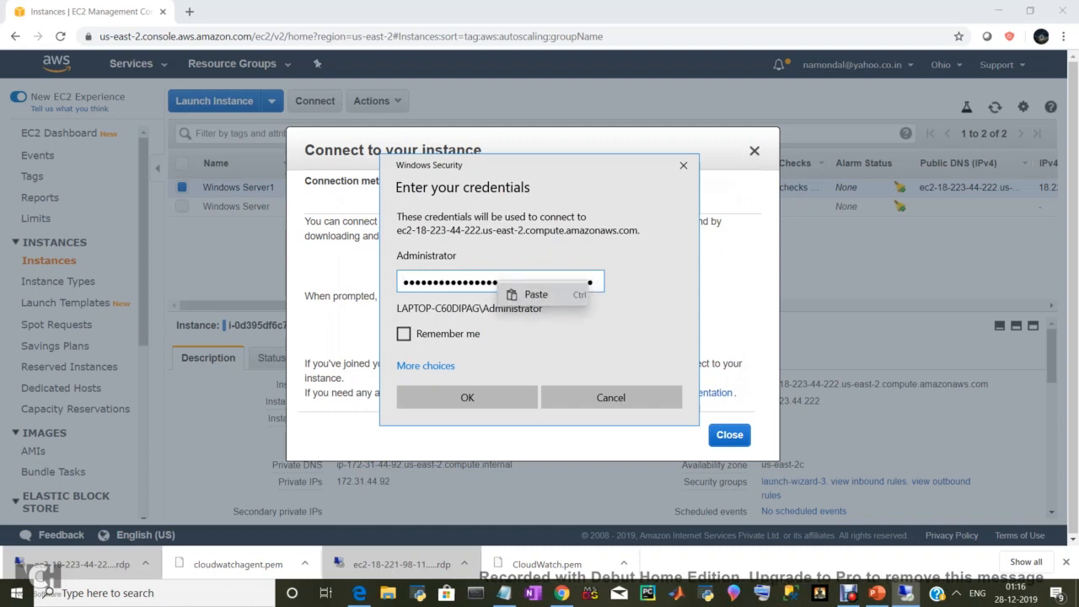
key("Return")
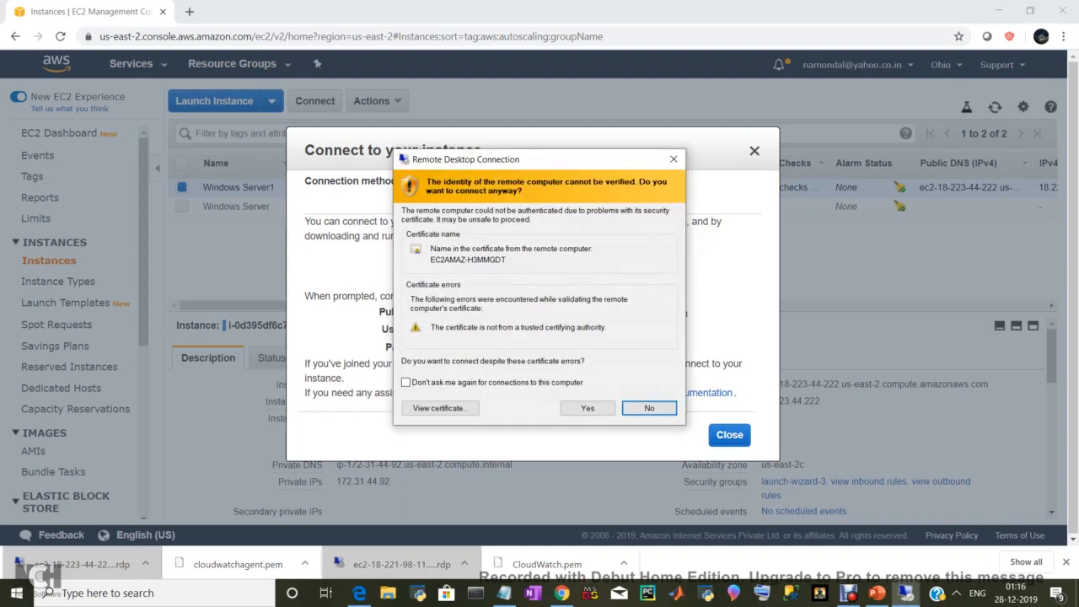
key("Return")
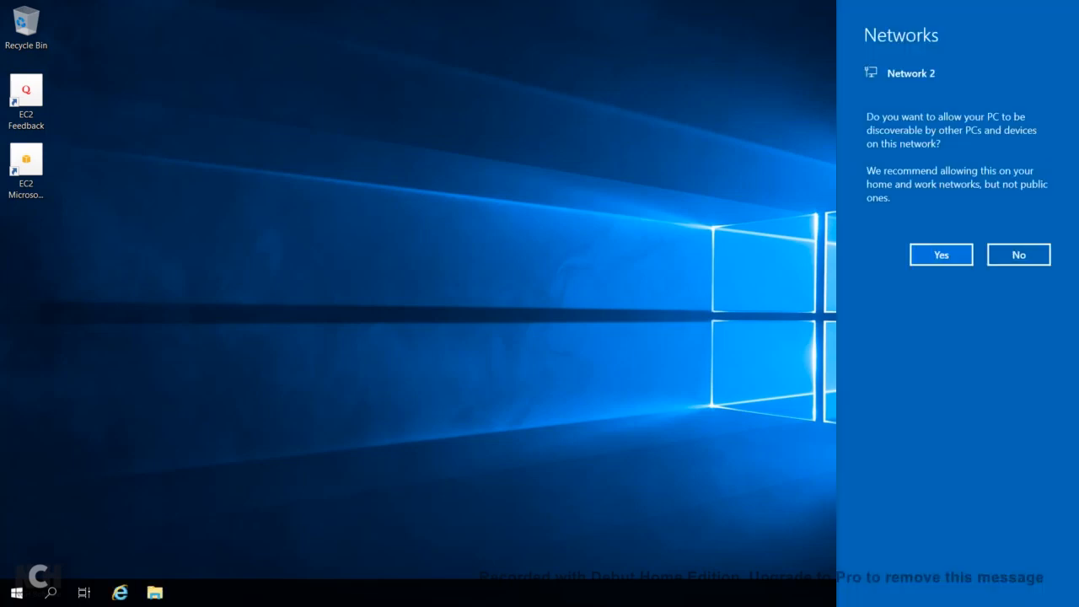
Step: Allow the PC to be discoverable on the network, and open the Amazon folder under Program Files on Local Disk (C:)
left_click(941, 255)
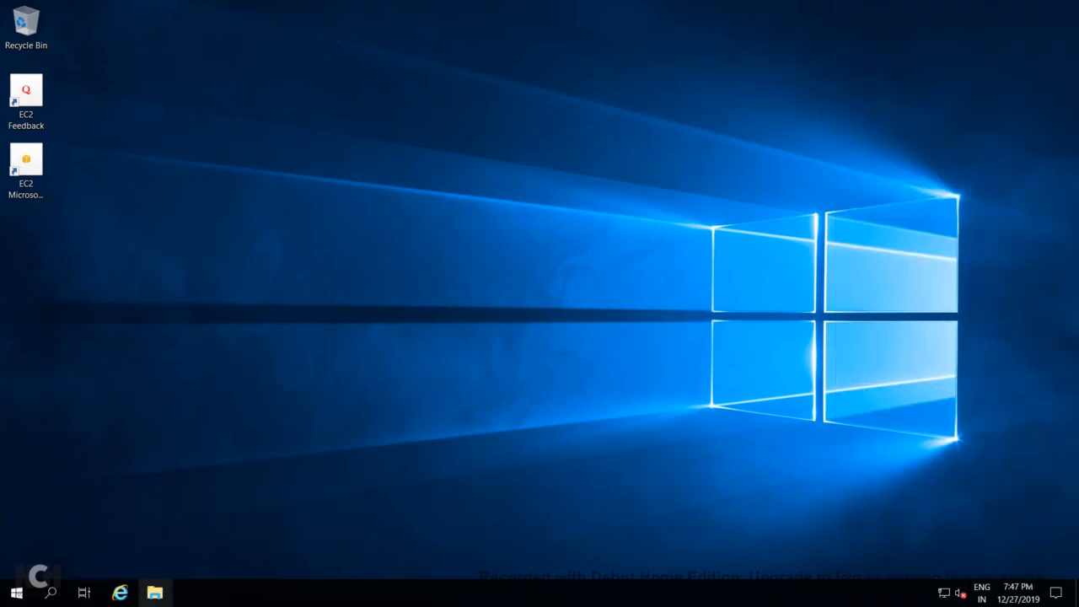
left_click(154, 593)
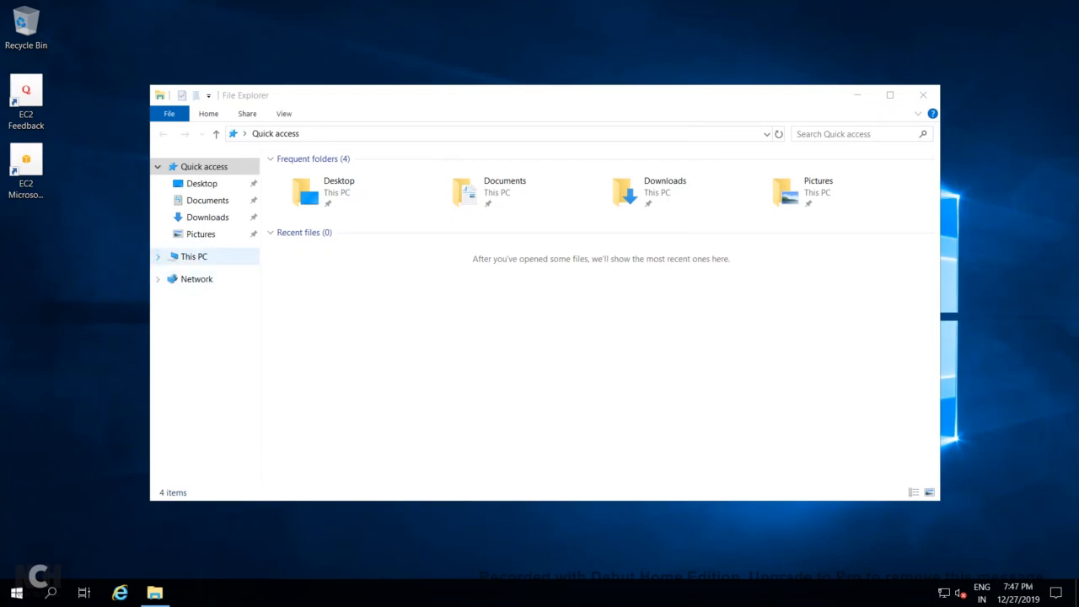
left_click(194, 256)
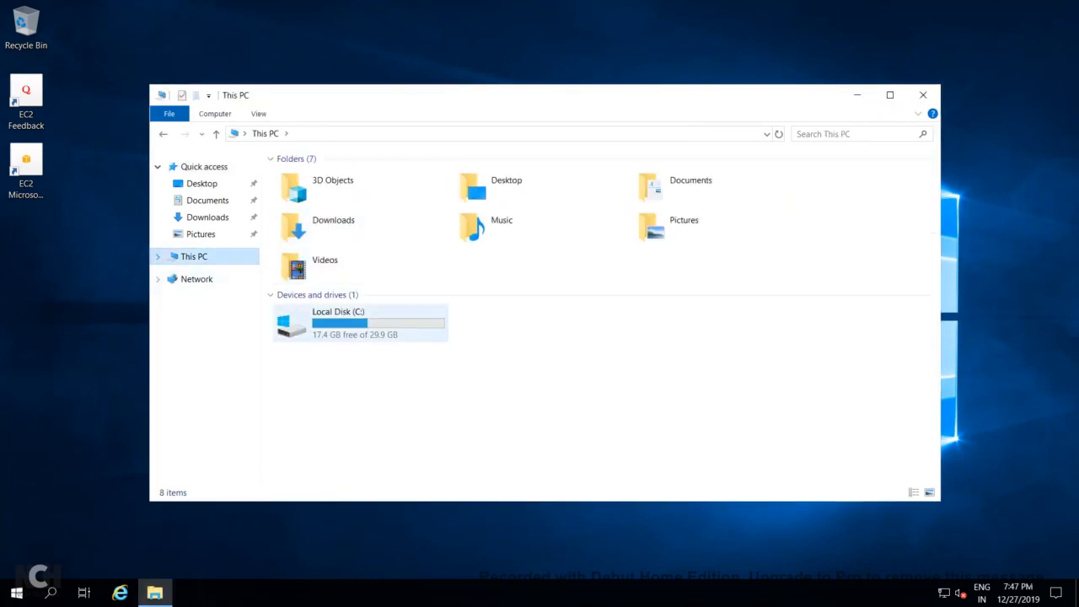
double_click(354, 323)
double_click(315, 207)
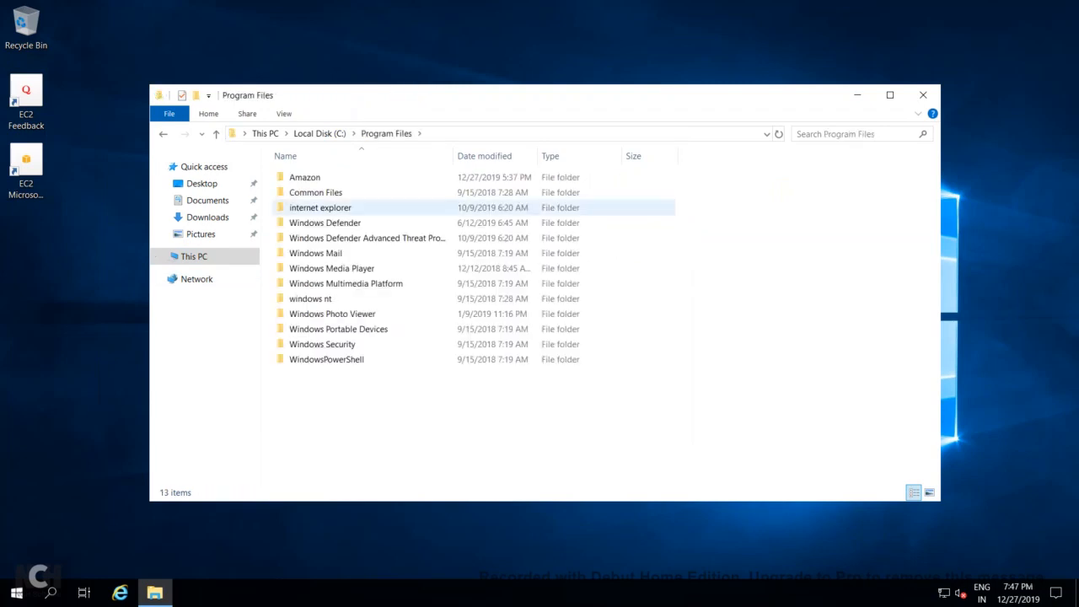
double_click(305, 177)
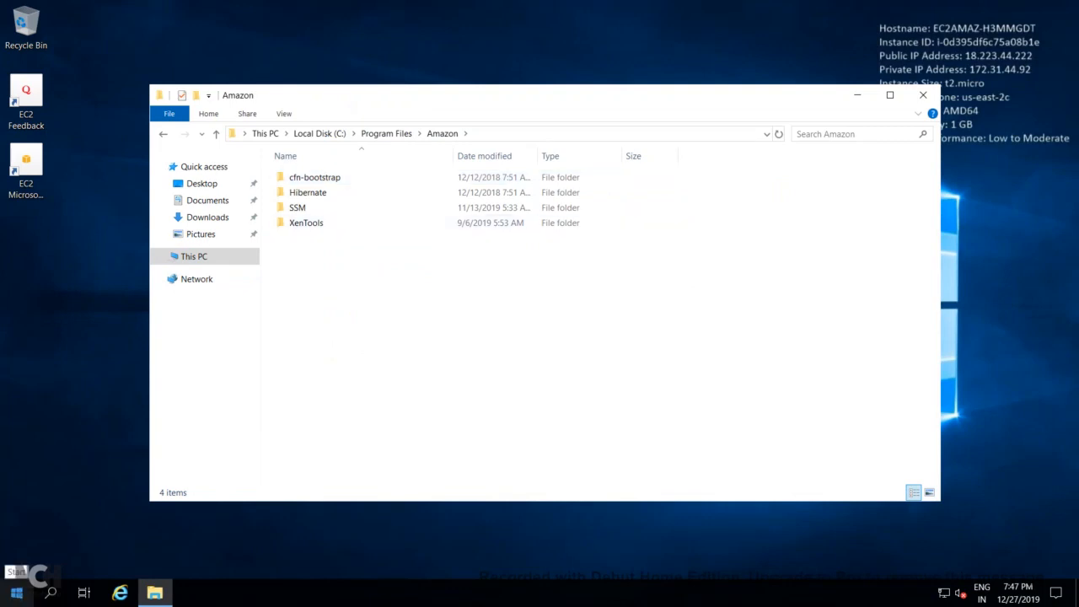
Step: Open Server Manager and dismiss the Windows Admin Center message, choosing not to show it again
left_click(17, 593)
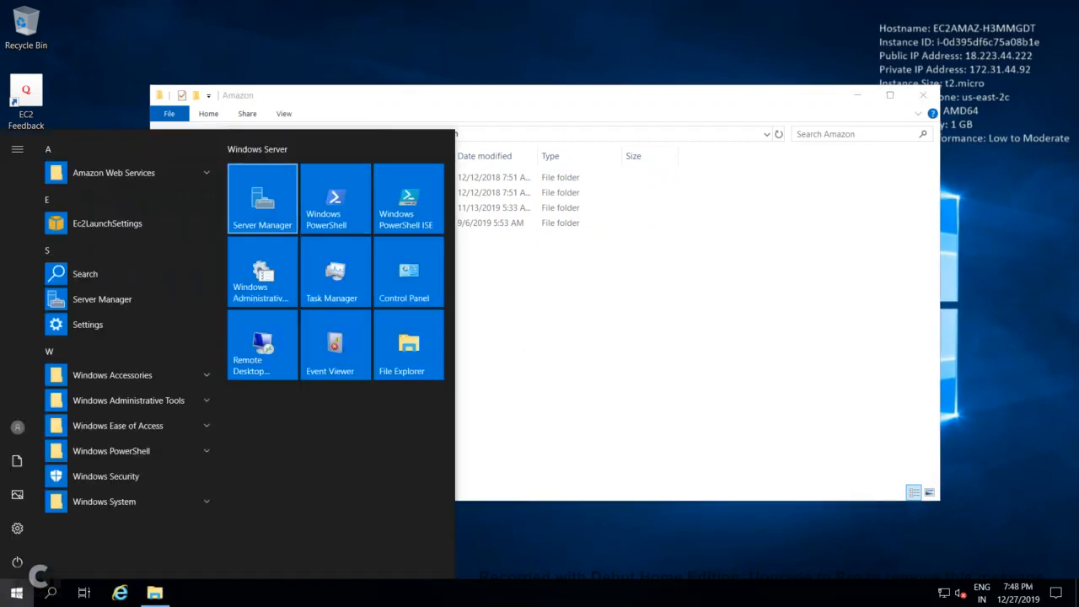
left_click(262, 198)
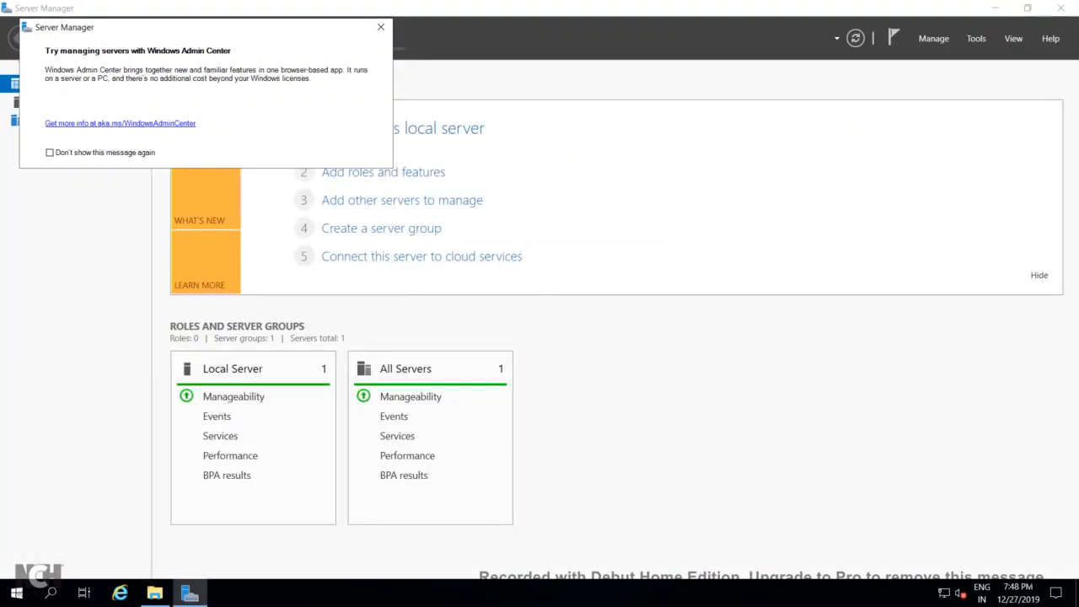
left_click(49, 153)
left_click(380, 27)
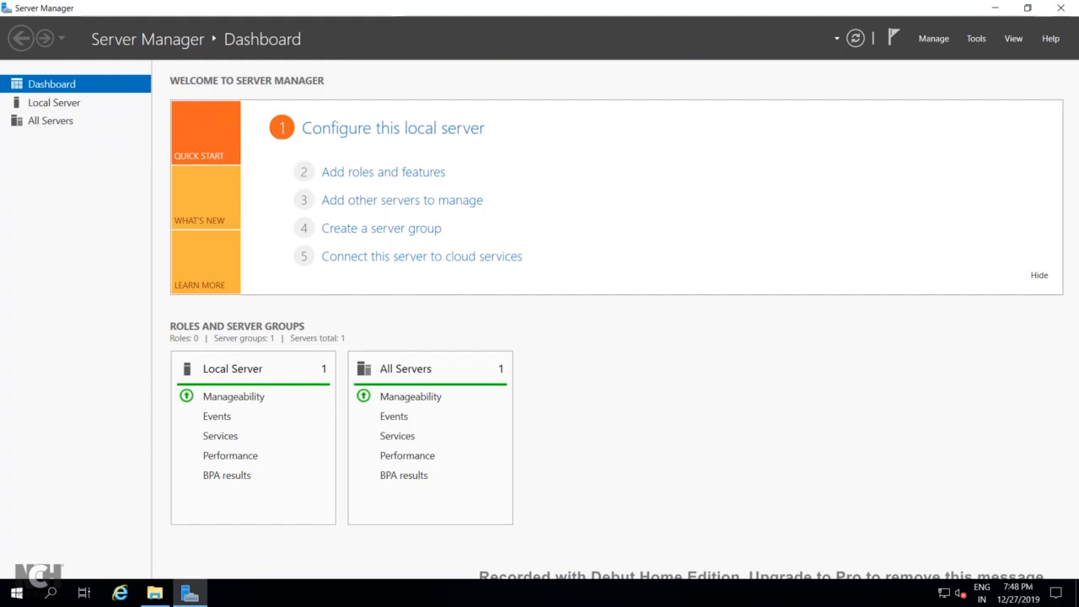
Step: Turn off Windows Defender Firewall for both private and public networks, and close the firewall settings
left_click(50, 593)
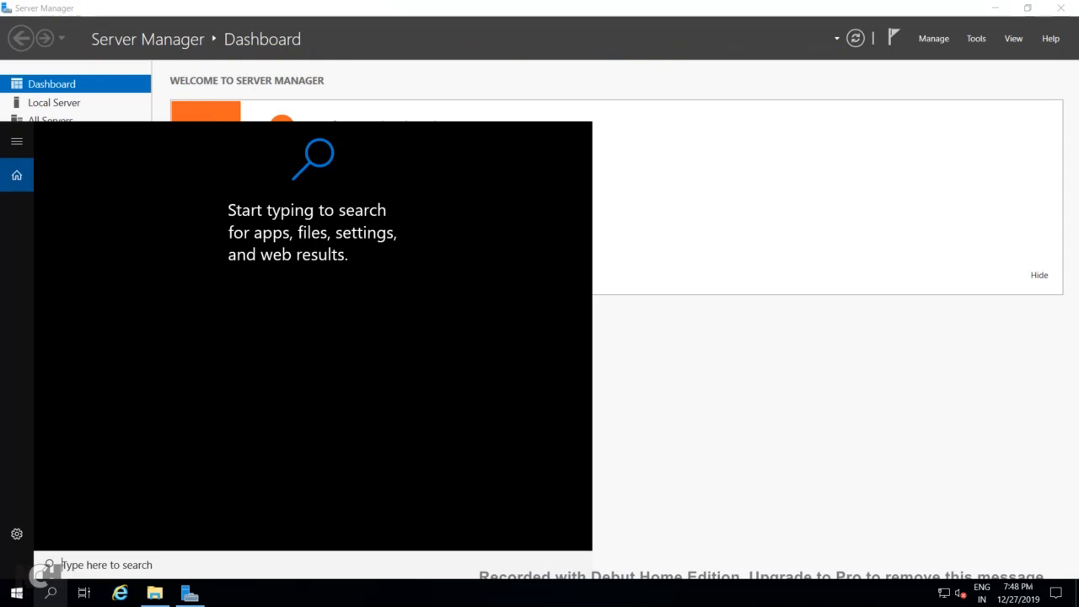
type("f")
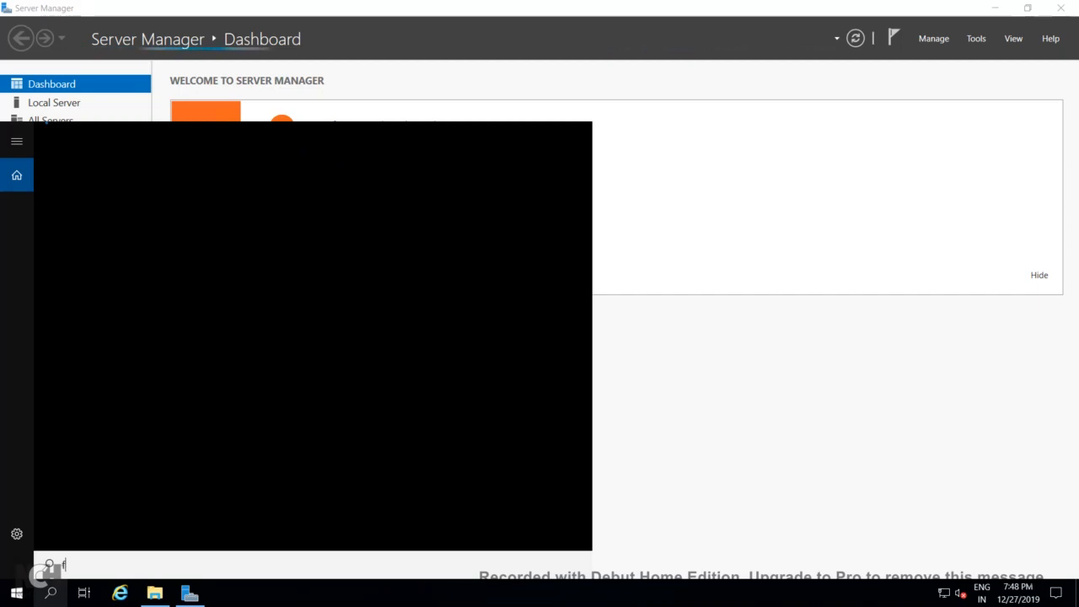
type("irewa")
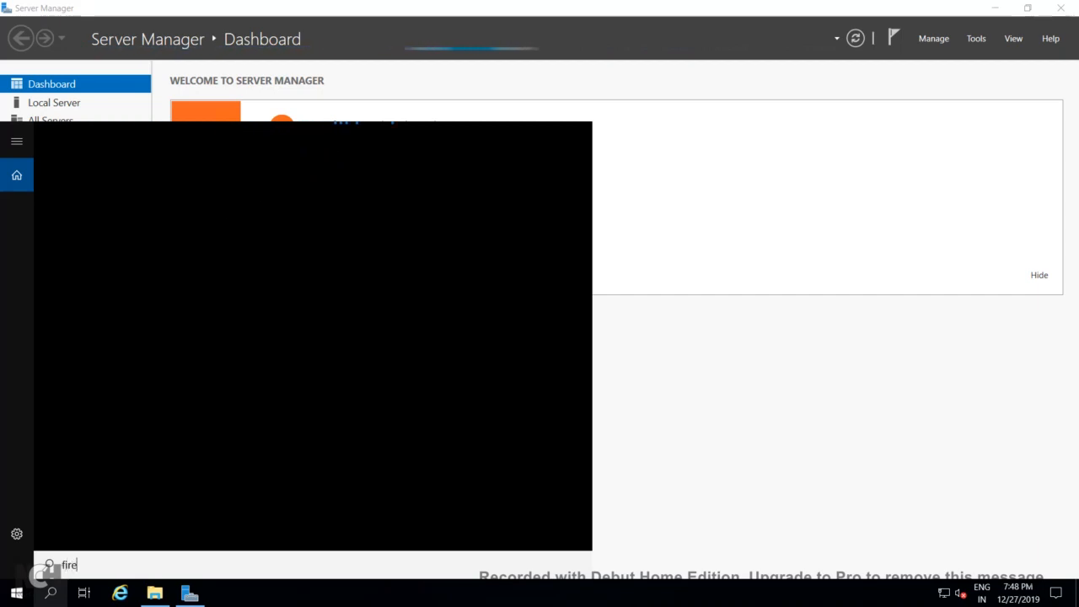
type("ll")
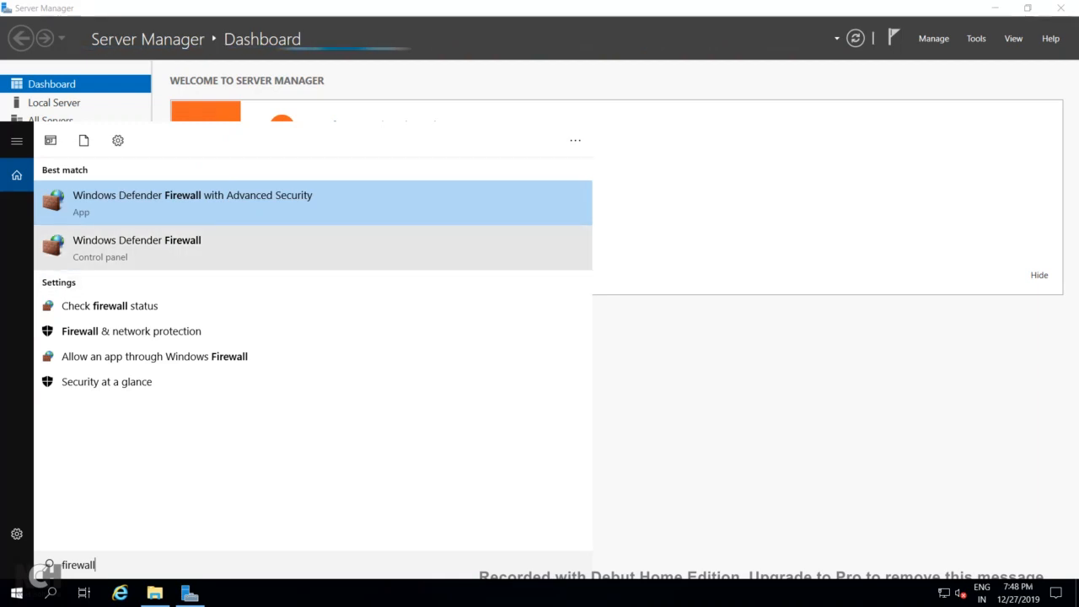
left_click(137, 247)
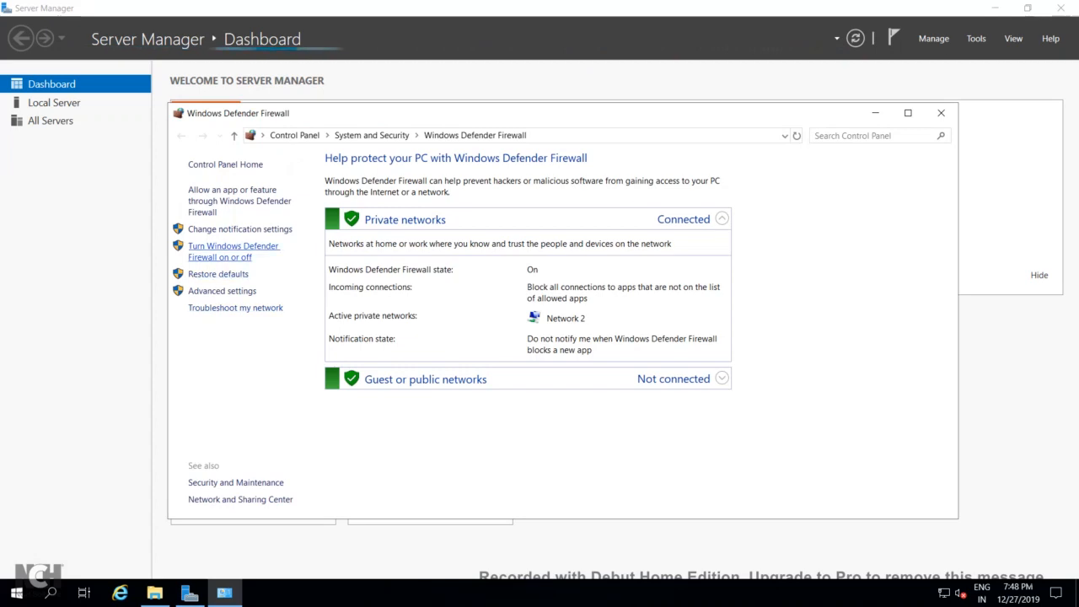
left_click(234, 252)
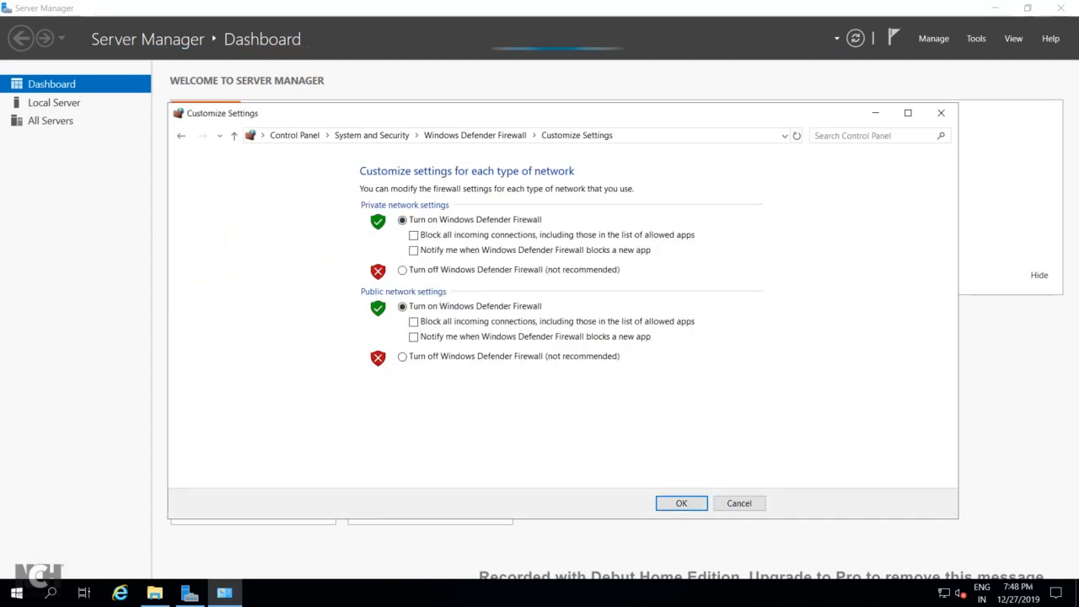
left_click(402, 270)
left_click(402, 356)
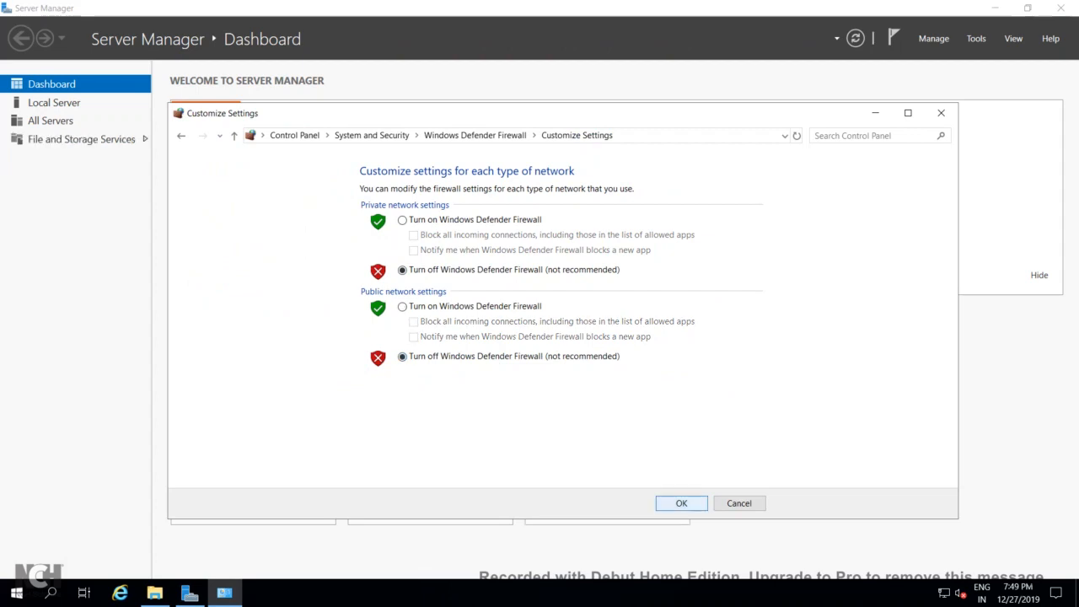
key("Return")
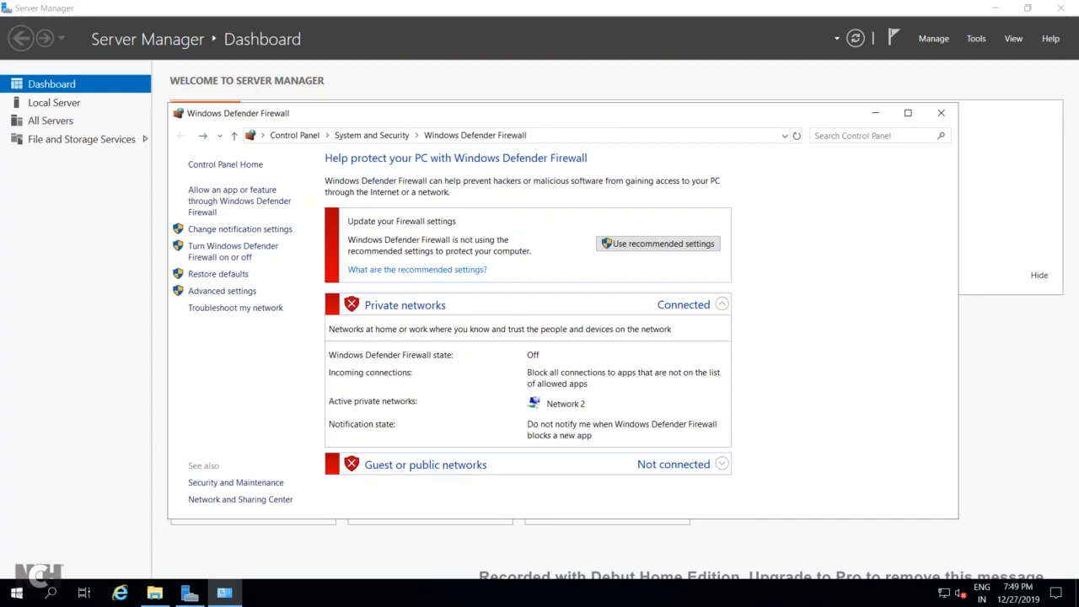
left_click(941, 112)
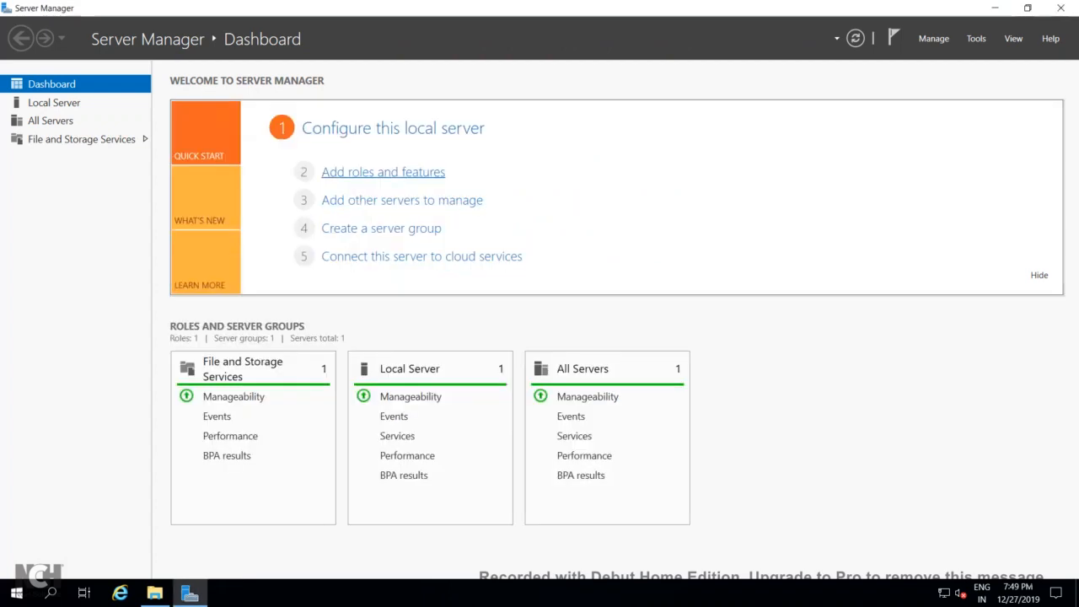
Step: Start a role-based installation on the local server and select the Web Server (IIS) role with its required management tools
left_click(383, 172)
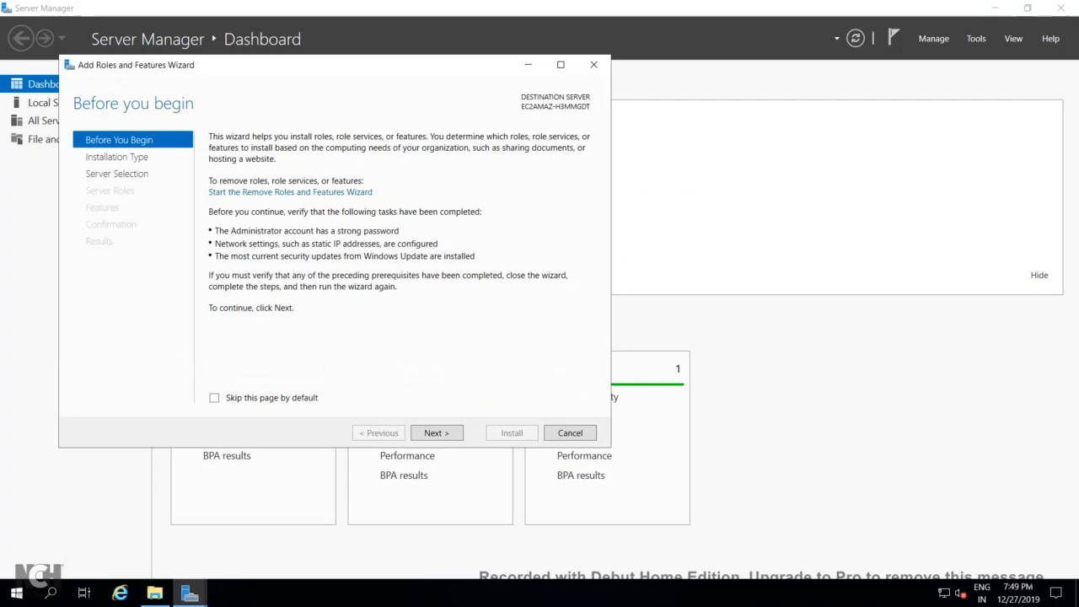
key("Return")
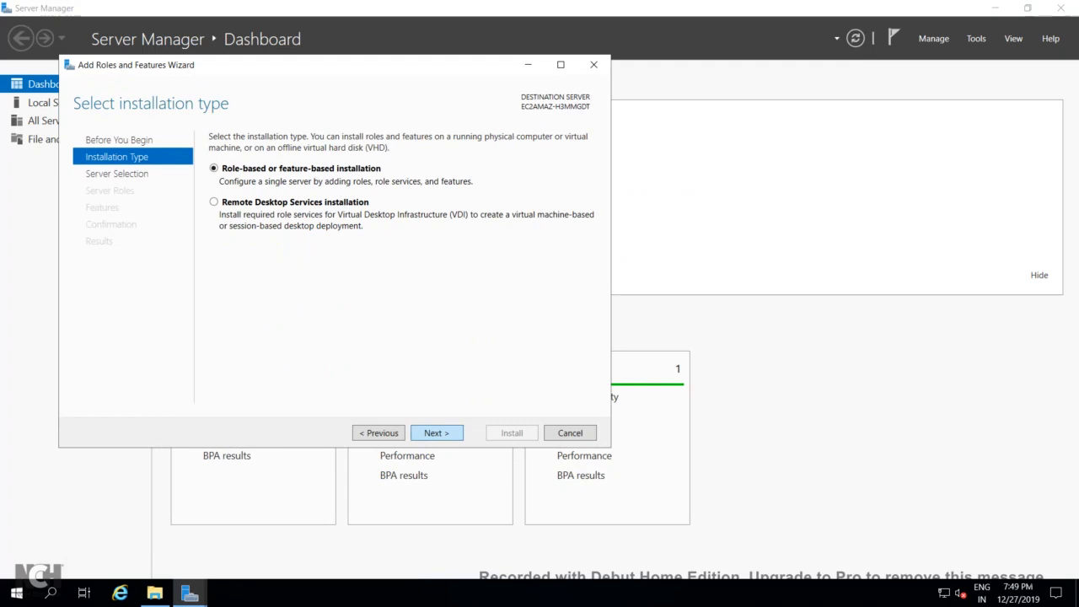
key("Return")
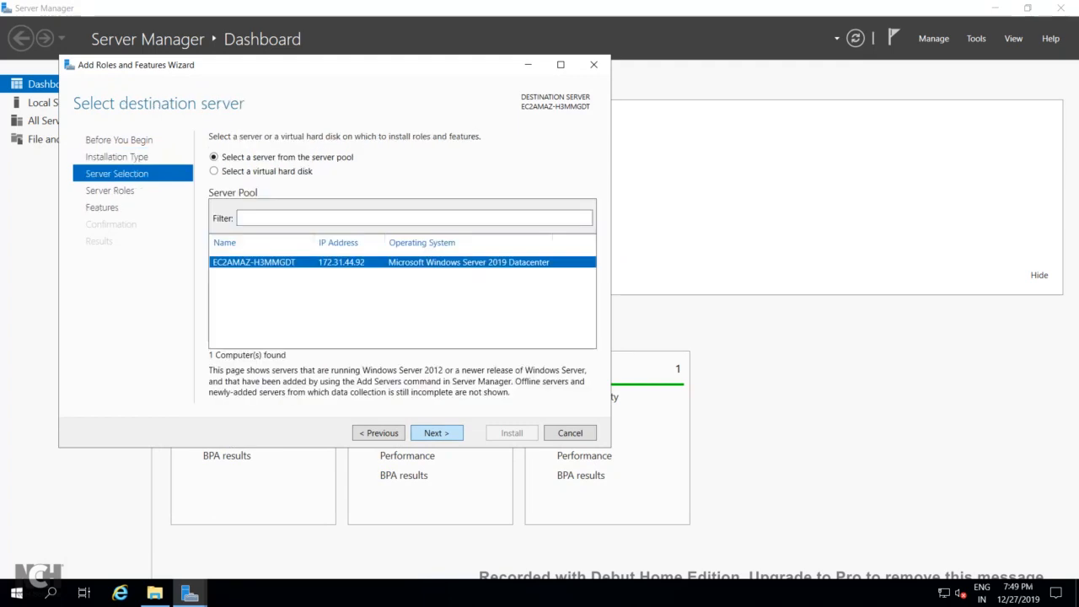
key("Return")
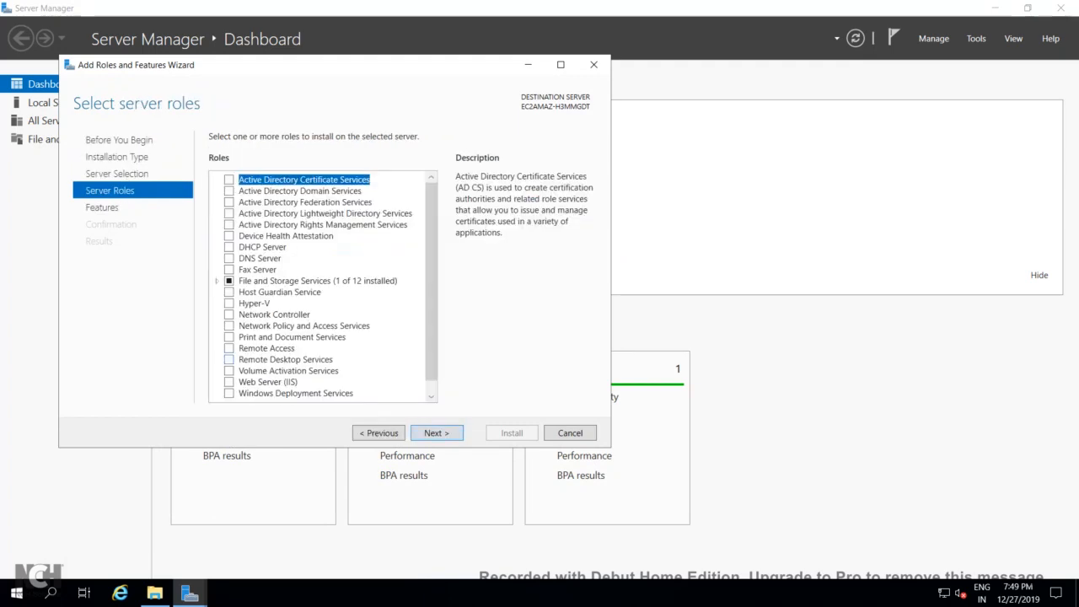
left_click(228, 382)
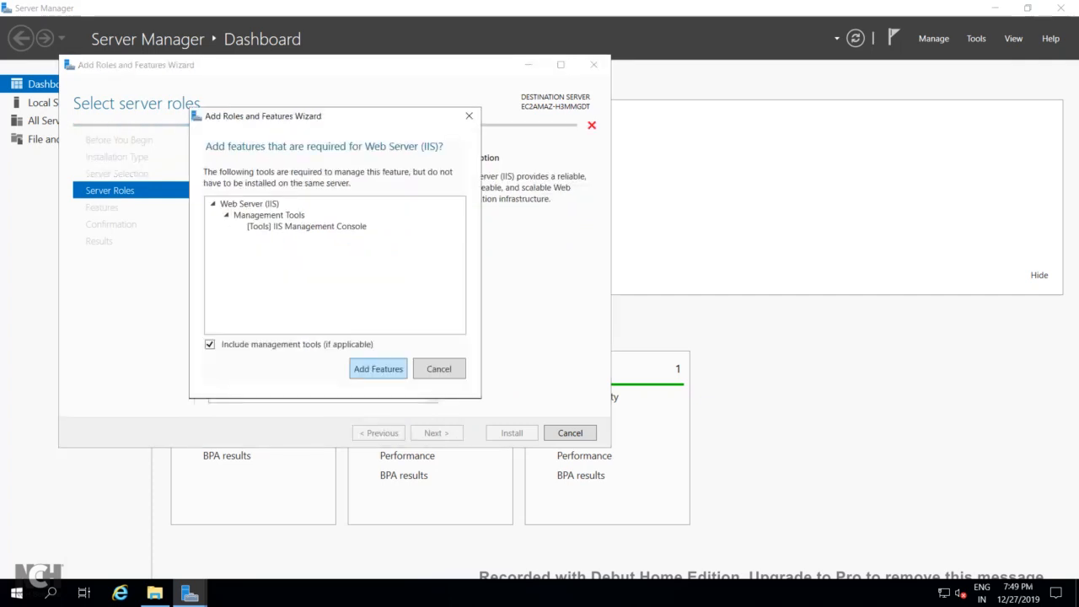
key("Return")
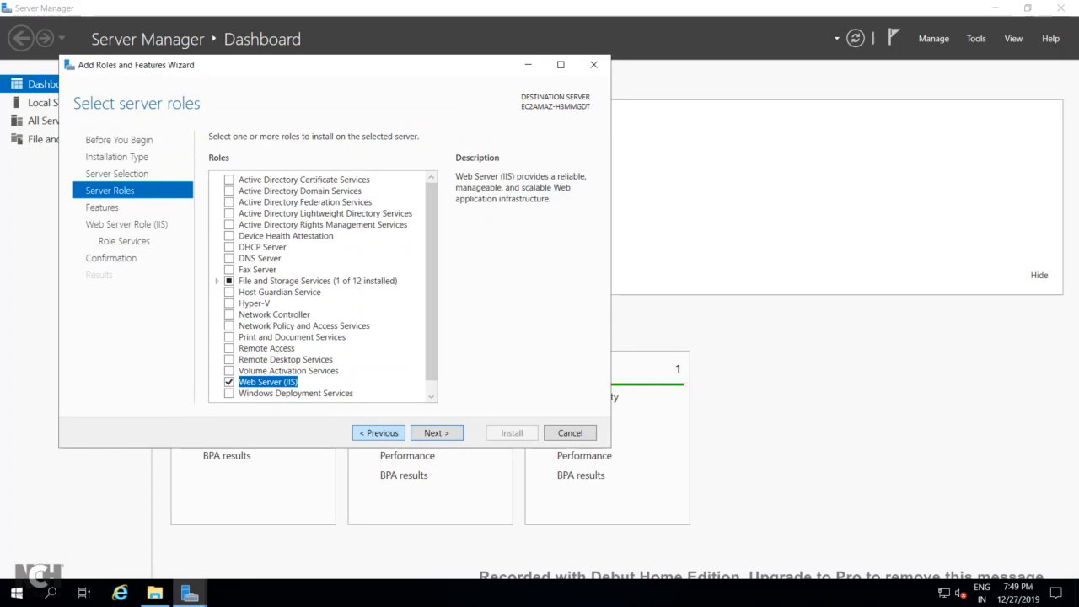
Step: Accept the default features and IIS role services, and start the installation without automatic restart
key("Return")
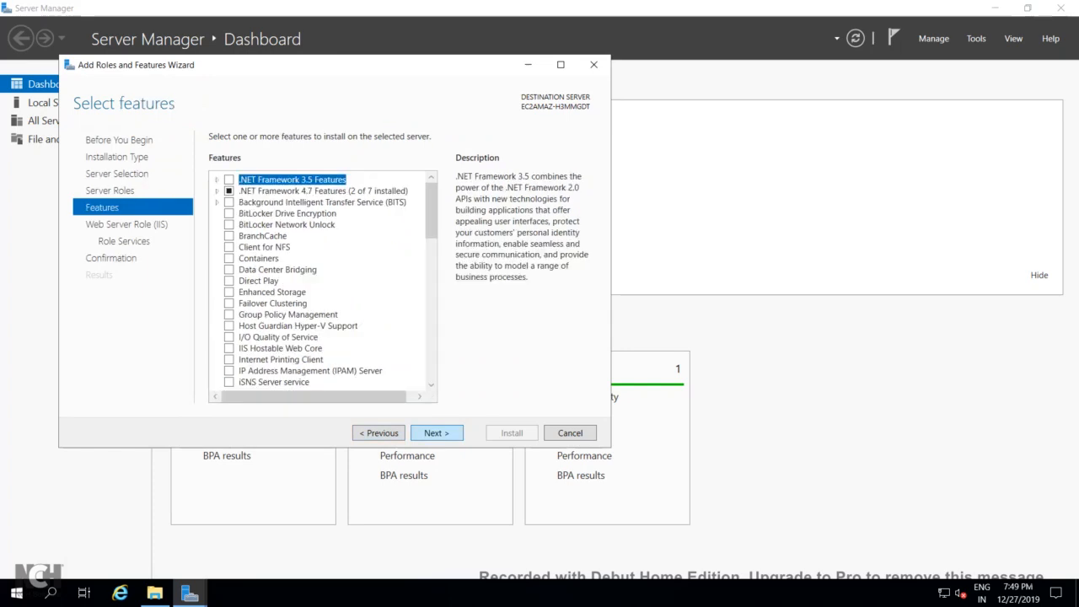
key("Return")
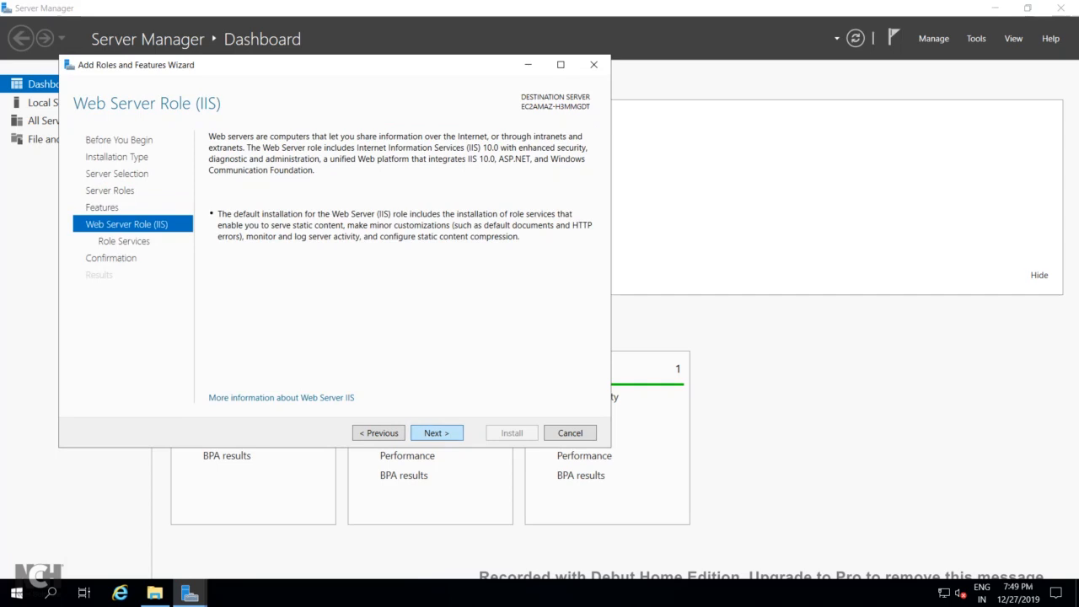
key("Return")
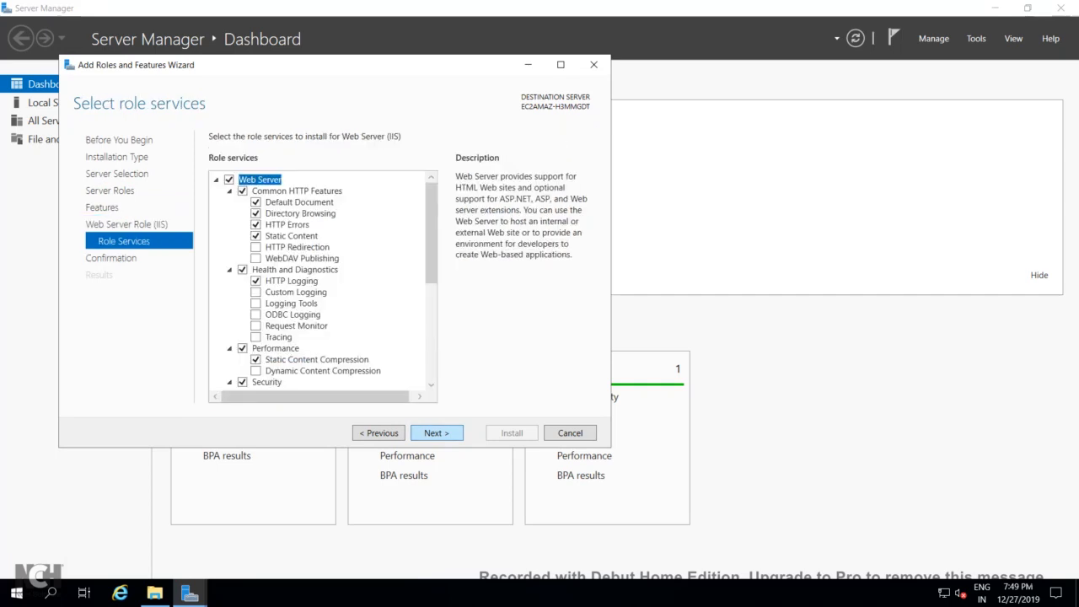
key("Return")
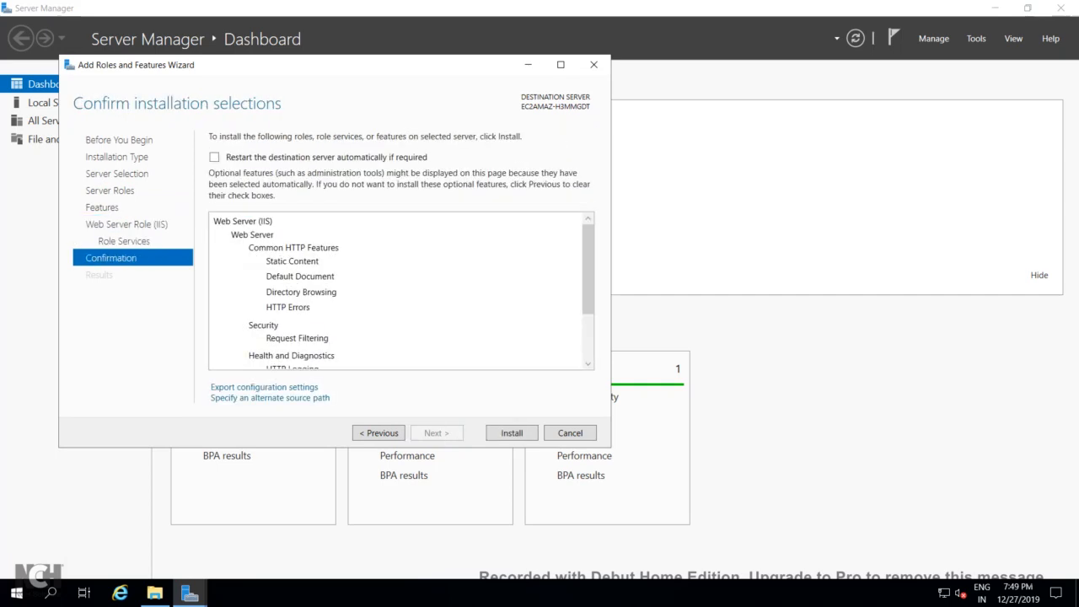
key("Return")
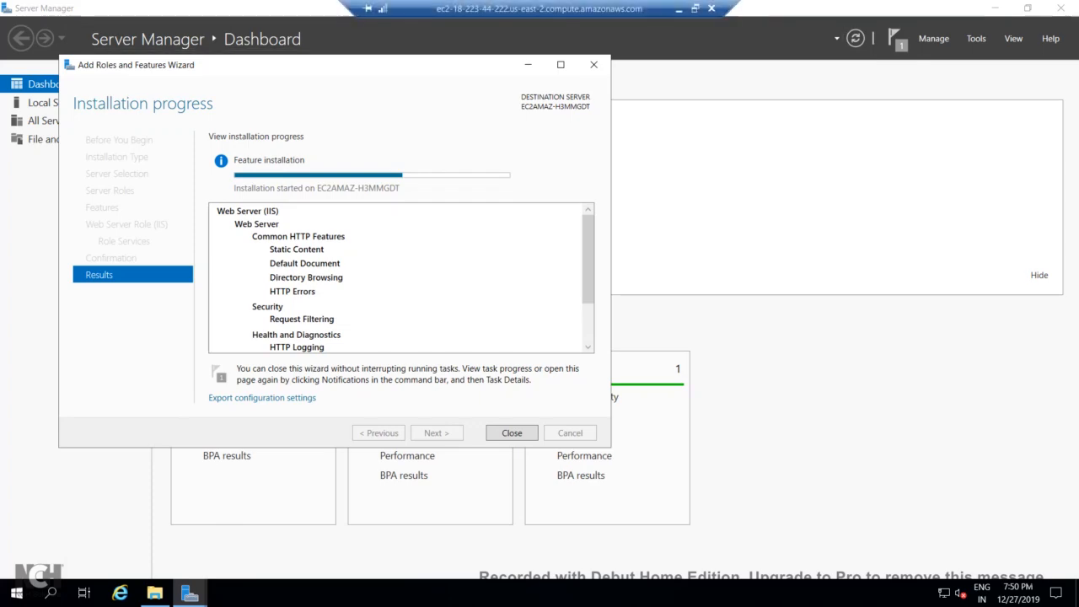
Step: Switch from the remote session to the AWS console in the browser, close the instance connection dialog, and open the Systems Manager service
left_click(677, 8)
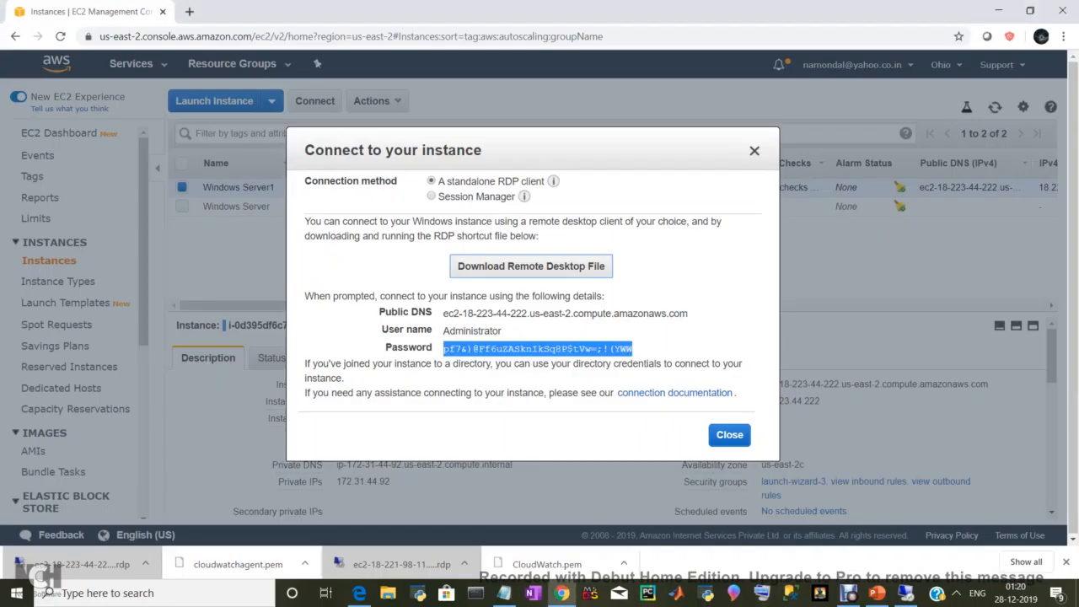
left_click(729, 434)
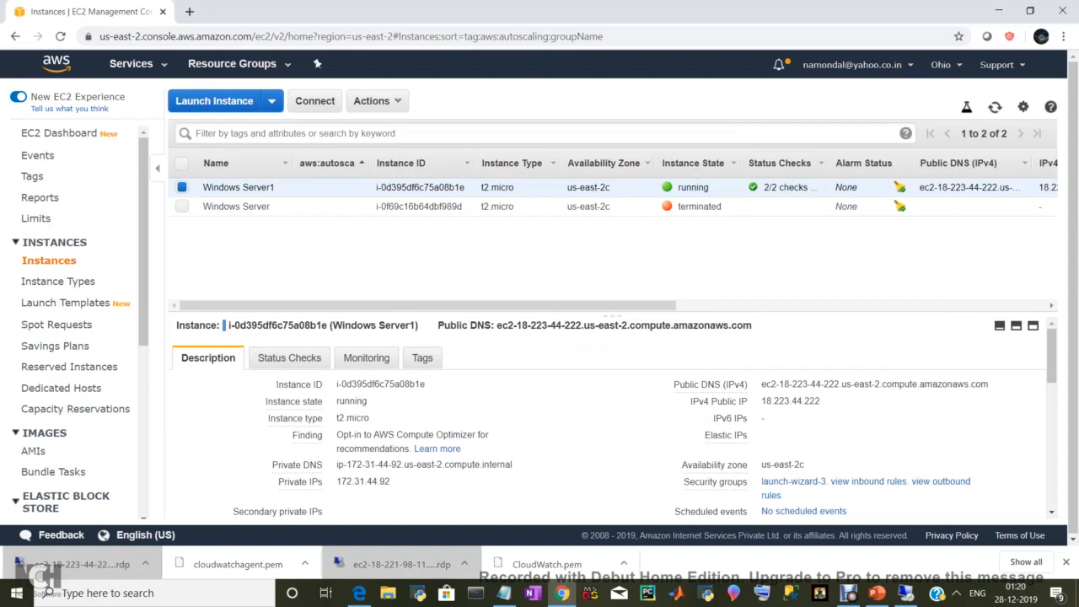
left_click(130, 63)
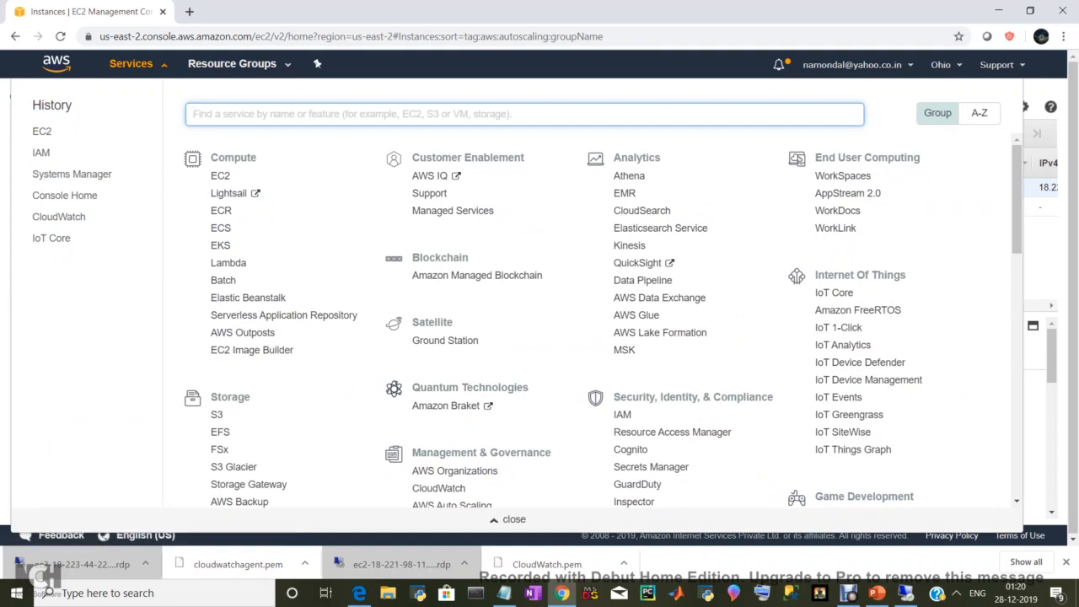
type("s")
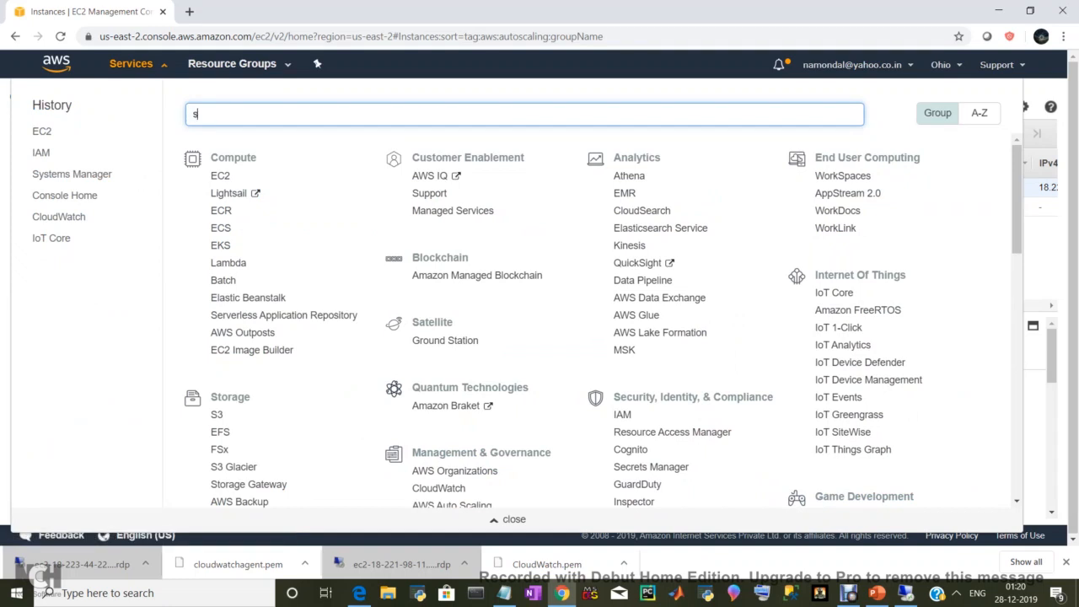
type("yste")
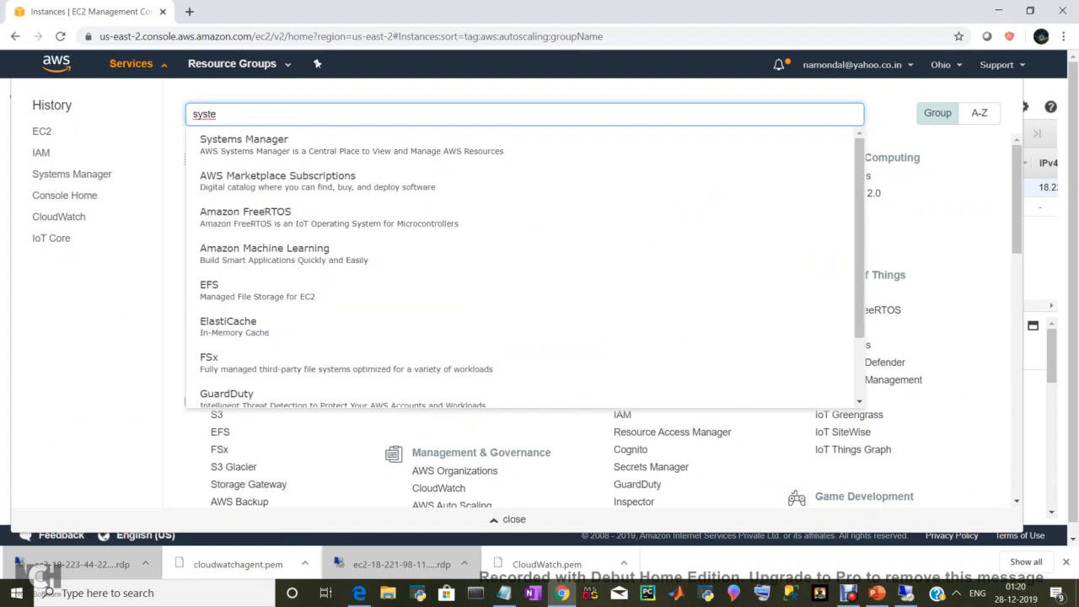
key("Down")
key("Return")
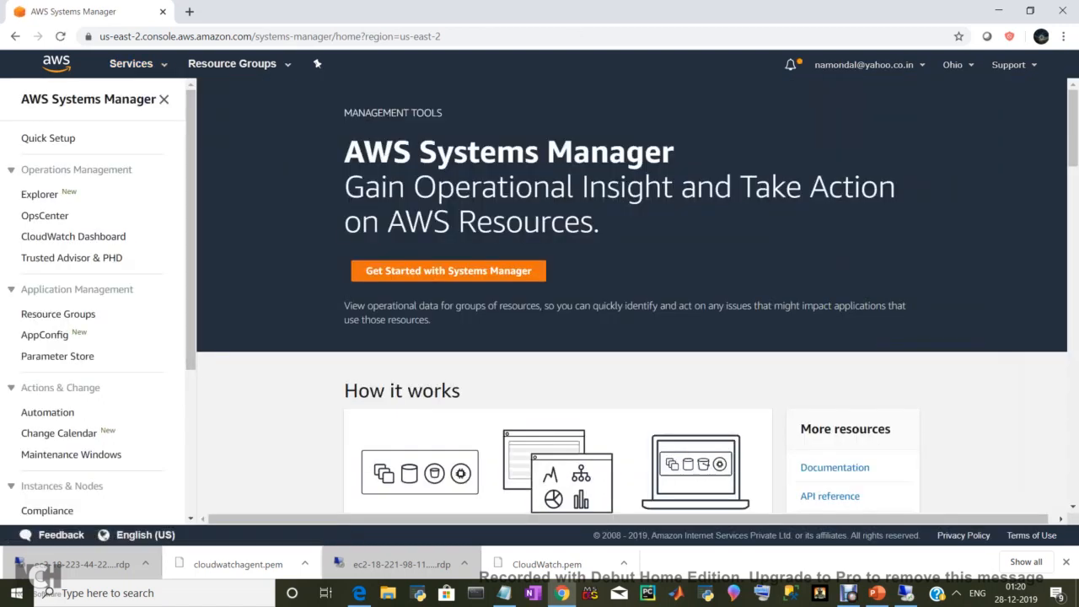
scroll(98, 299, "down", 3)
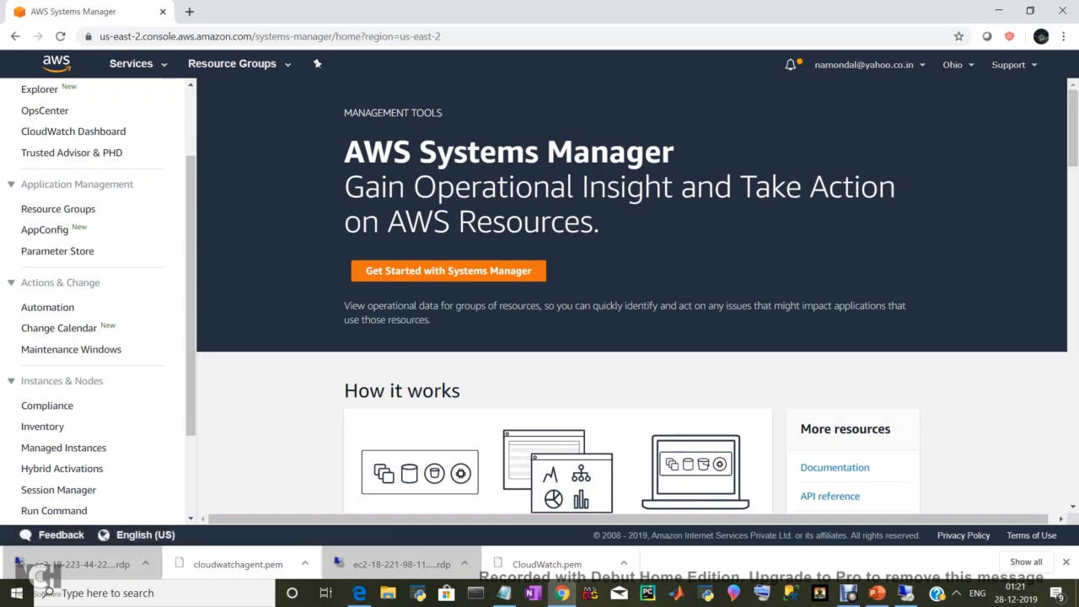
Step: Open the managed instances list, select the Windows Server1 instance, and start Run Command for it
scroll(632, 337, "down", 2)
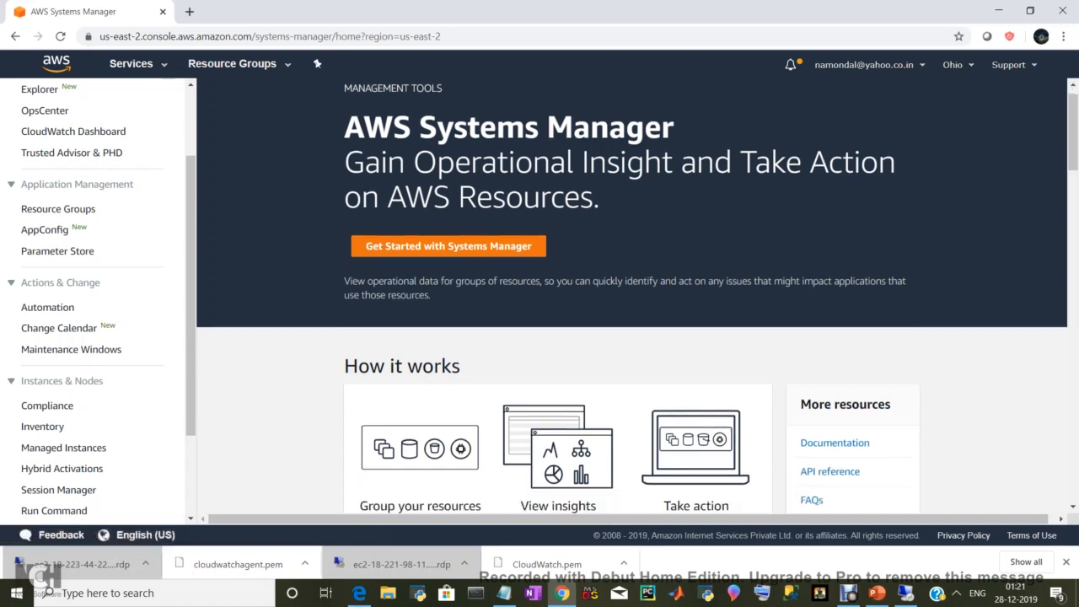
scroll(632, 337, "down", 4)
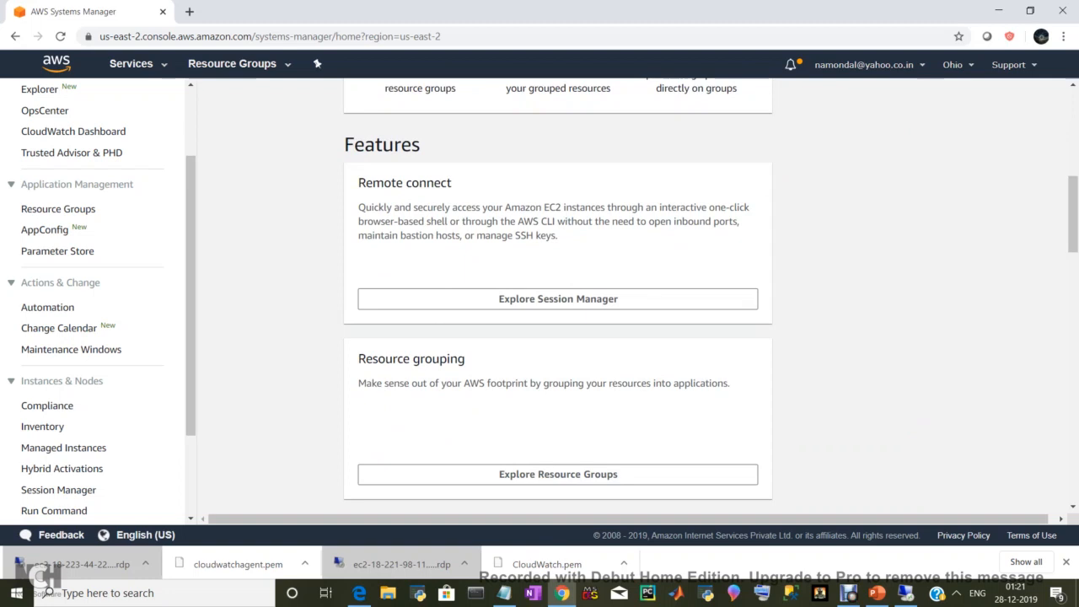
left_click(63, 447)
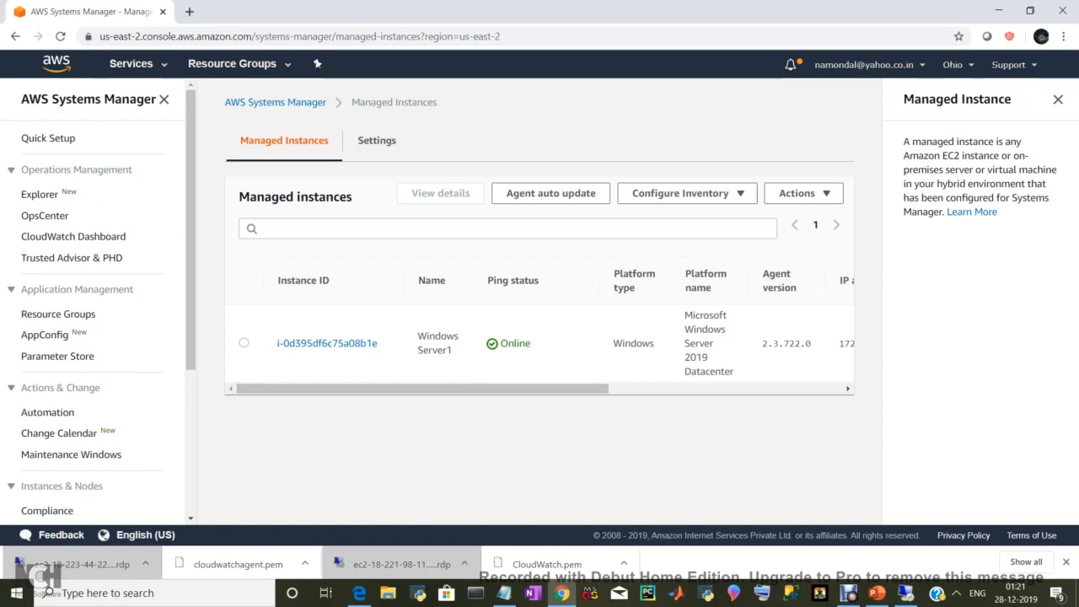
left_click(244, 343)
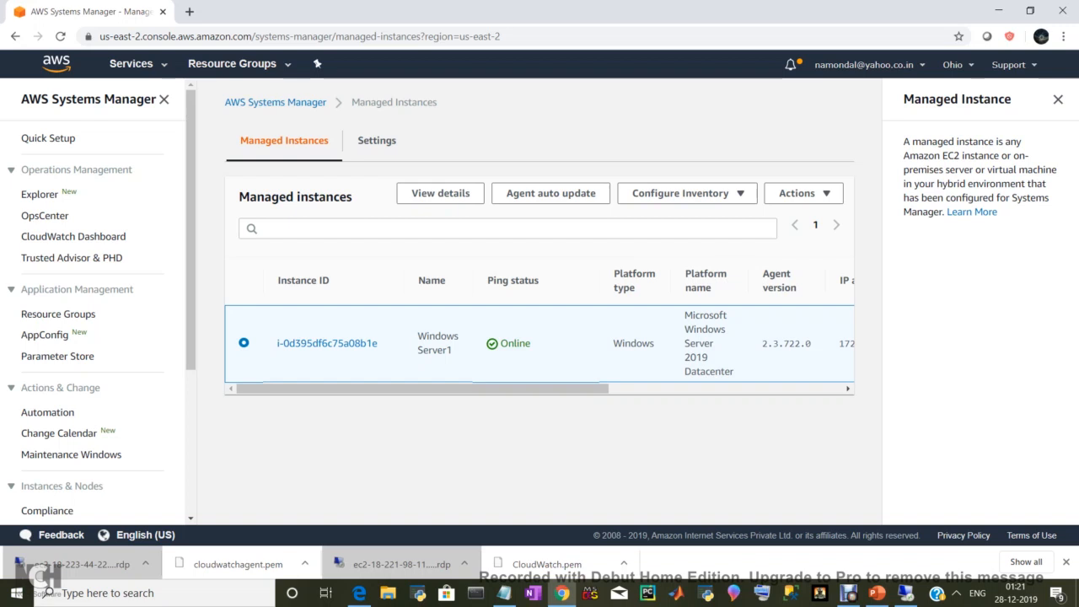
left_click(797, 193)
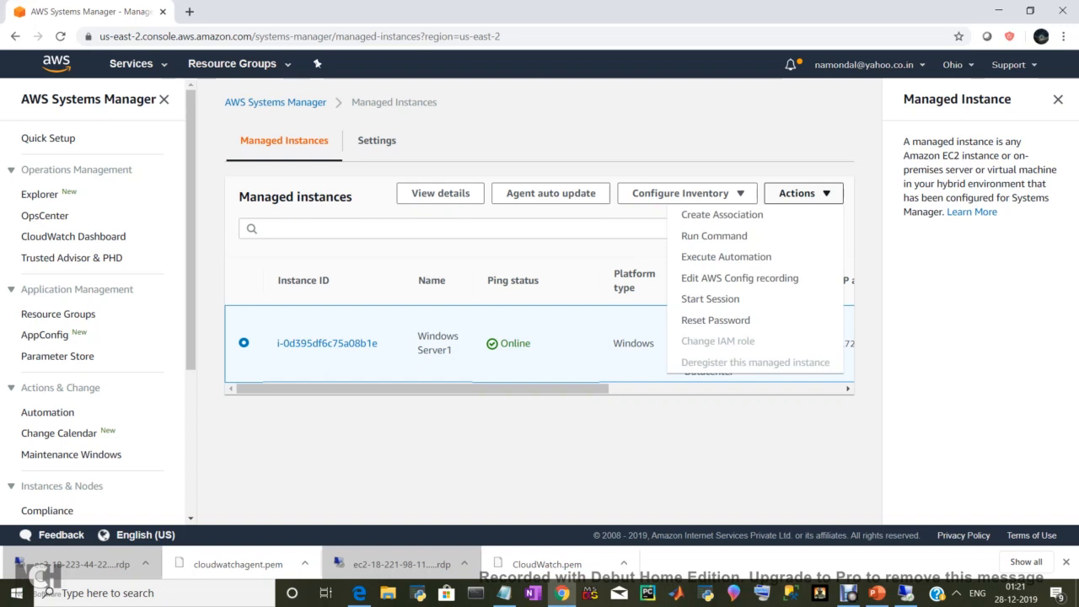
left_click(714, 236)
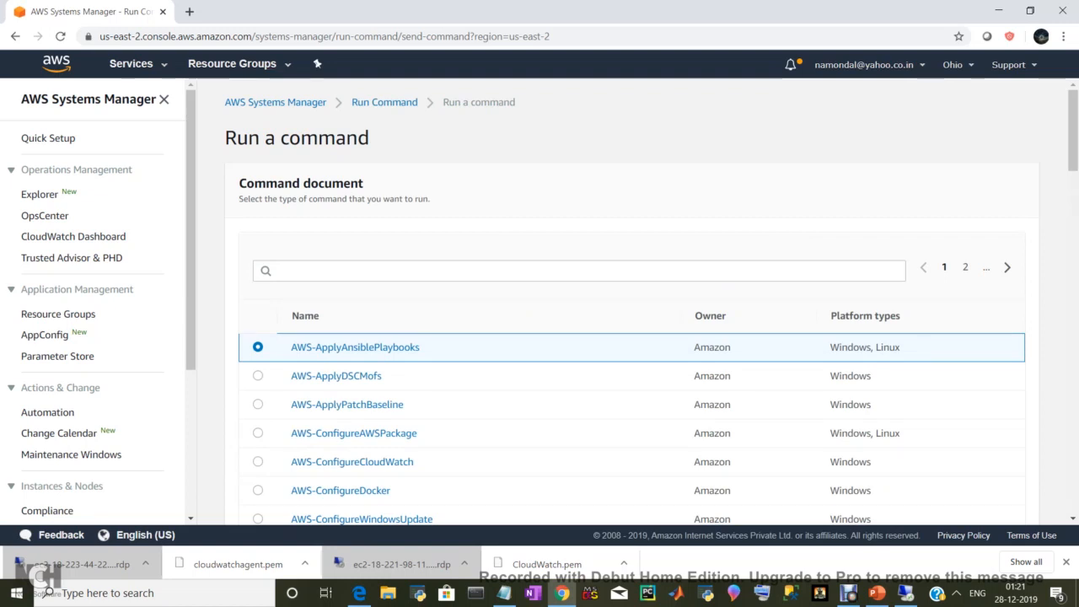
Step: Choose the AWS-ConfigureAWSPackage command document and set the package name to install to AmazonCloudWatchAgent
left_click(258, 434)
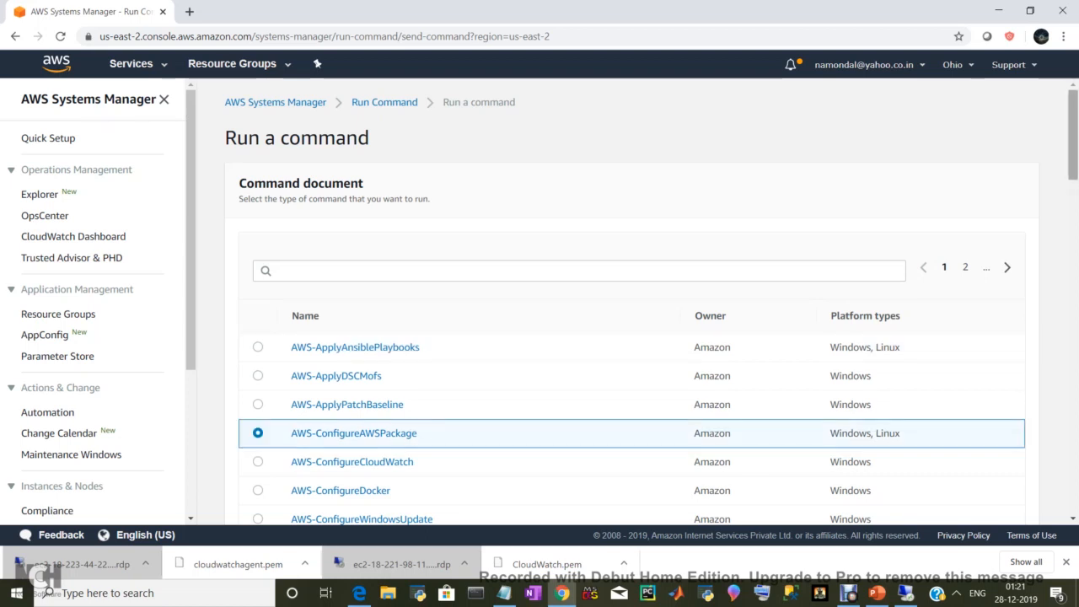
scroll(632, 337, "down", 6)
scroll(632, 337, "down", 2)
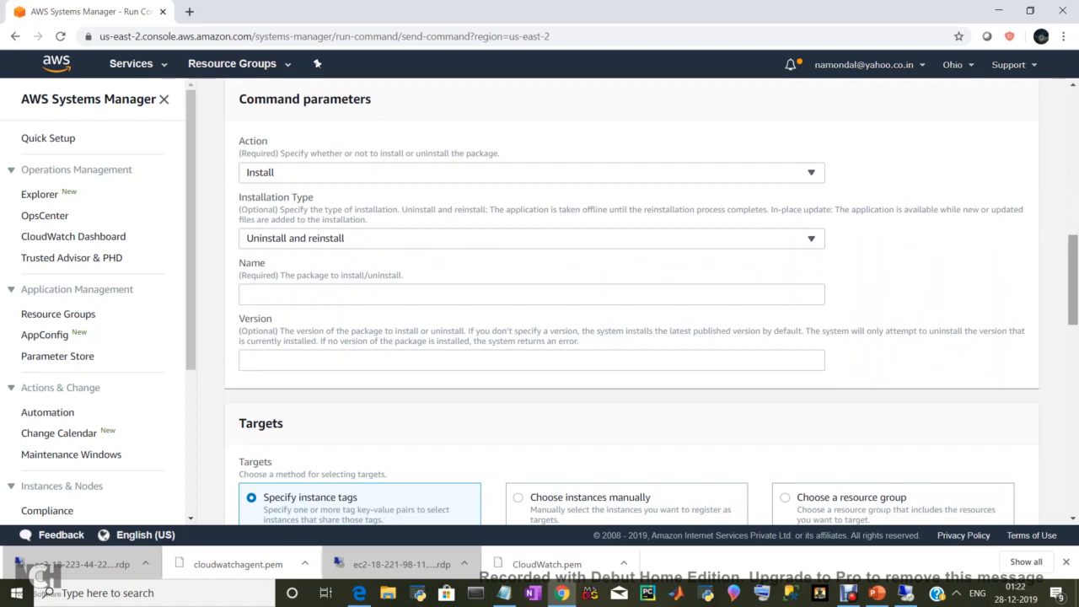
left_click(531, 294)
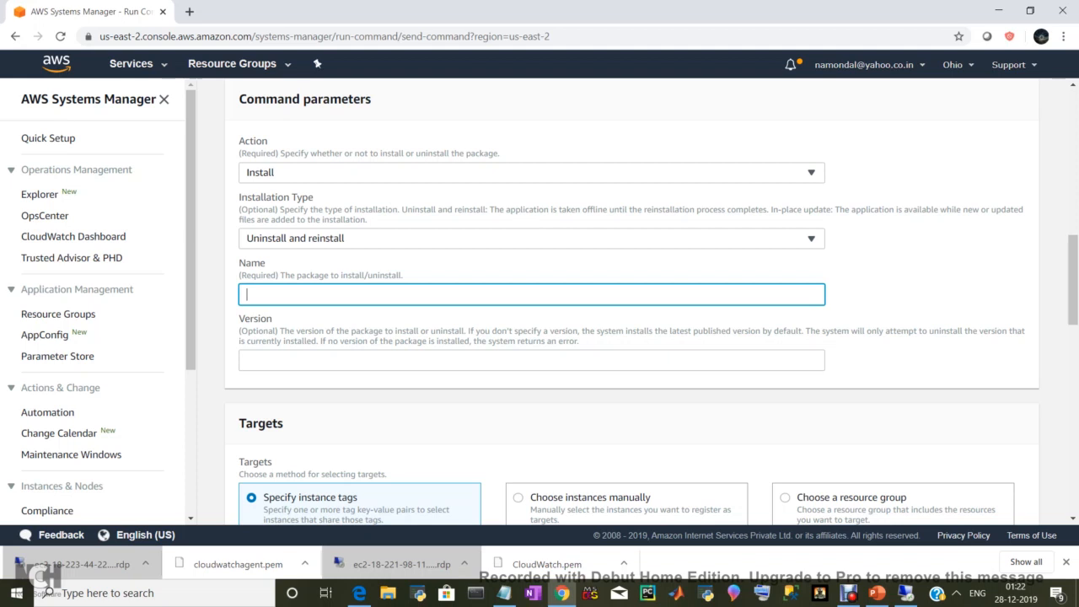
type("AmazonCloudWatch")
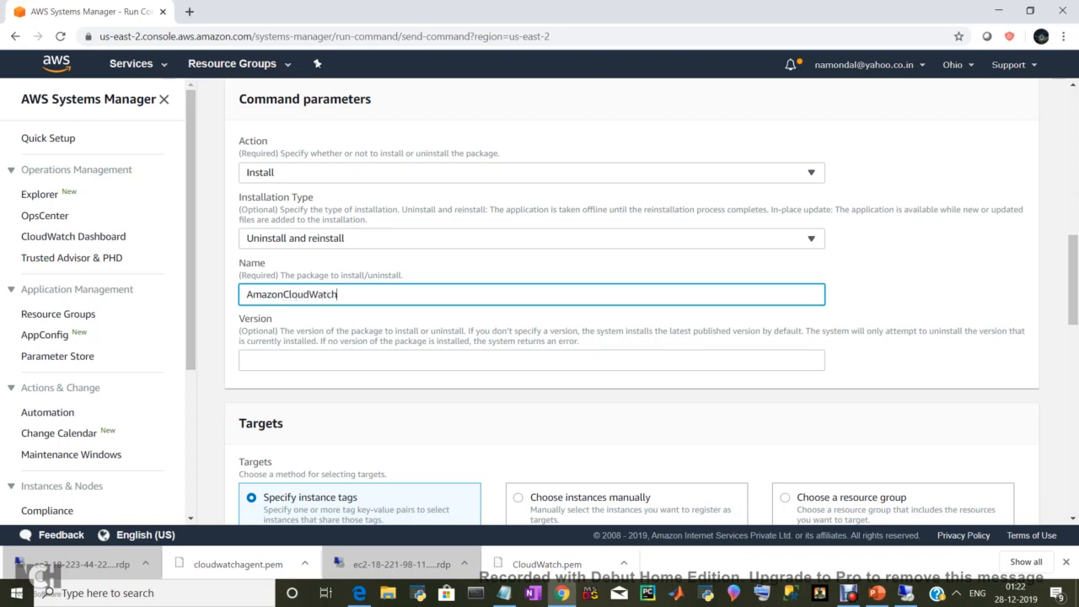
type("Agent")
Step: Target the Windows Server1 instance by choosing instances manually, and run the package installation command
scroll(632, 302, "down", 5)
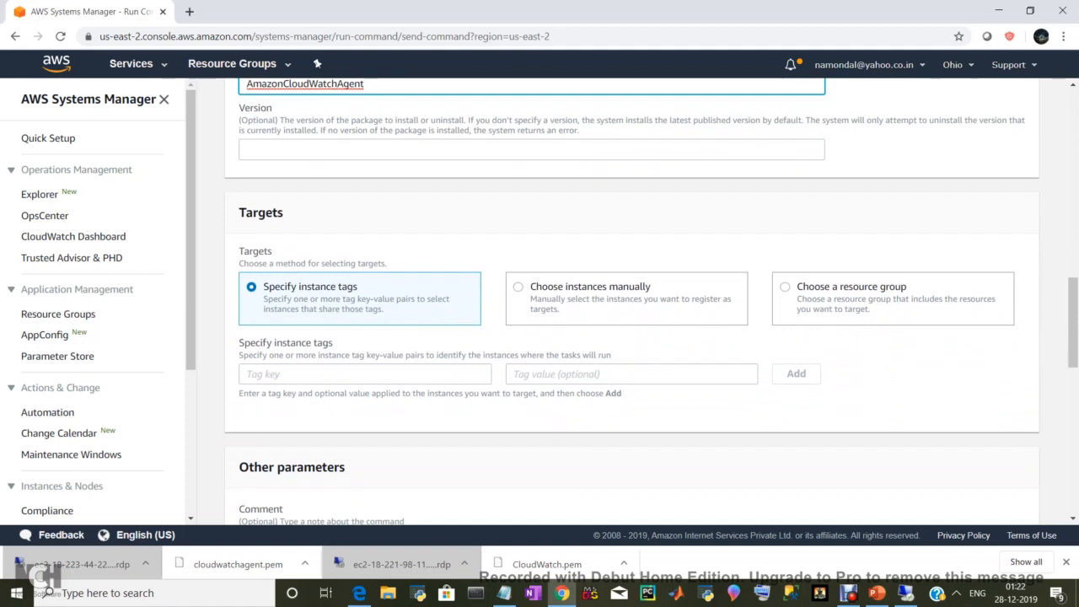
left_click(590, 291)
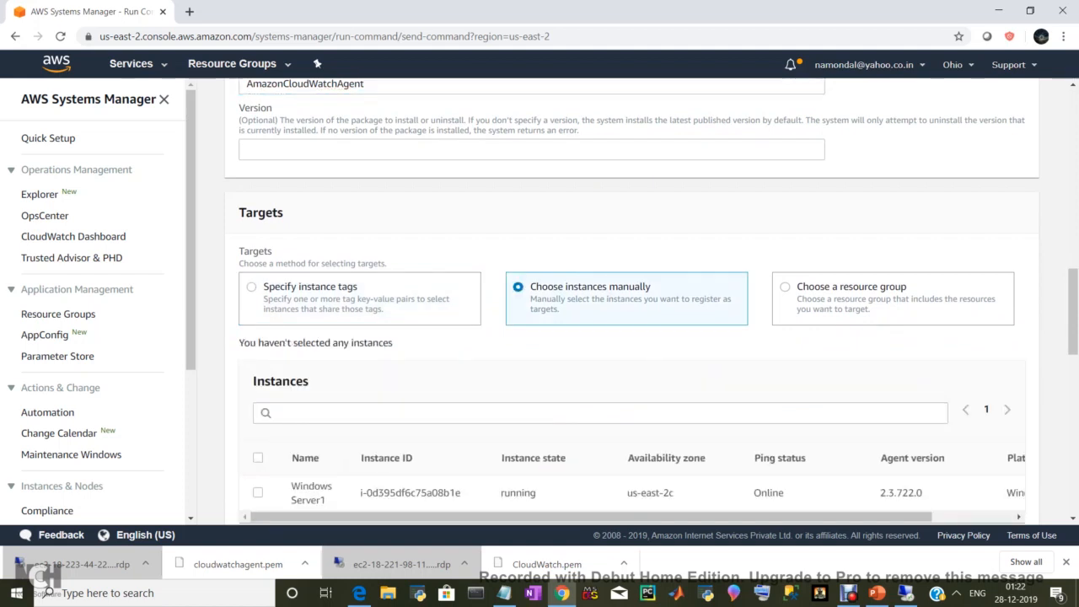
scroll(631, 302, "down", 1)
scroll(631, 302, "down", 1)
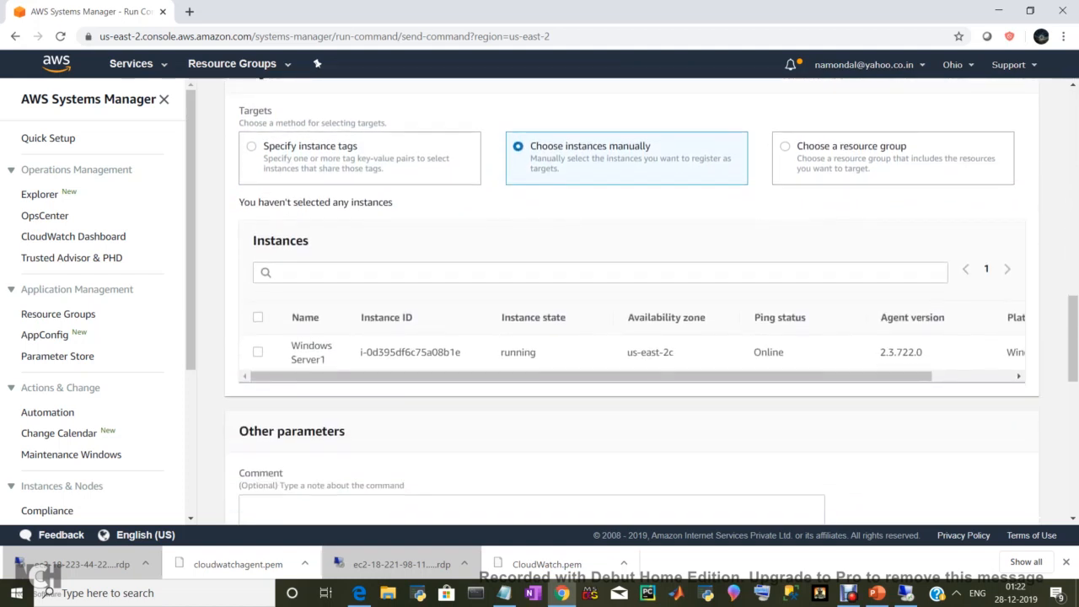
scroll(631, 302, "up", 1)
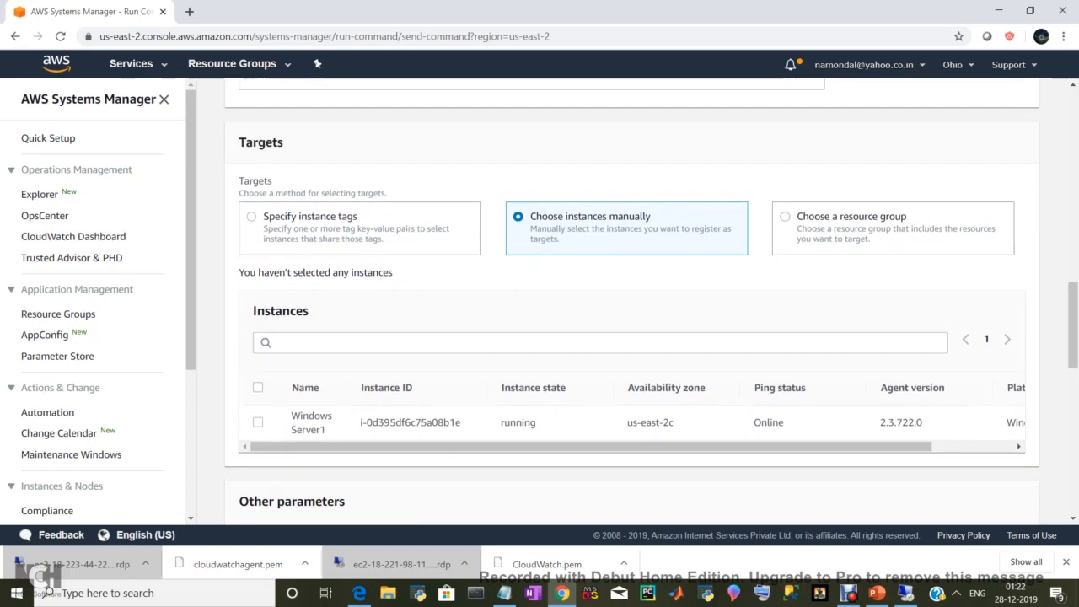
left_click(258, 423)
scroll(632, 302, "down", 4)
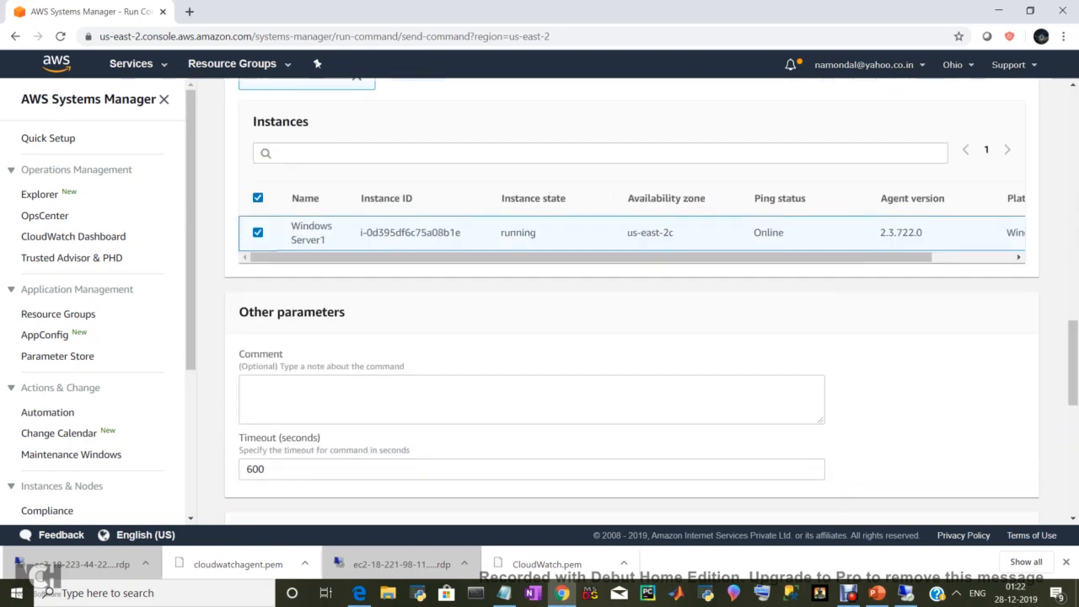
scroll(631, 302, "down", 5)
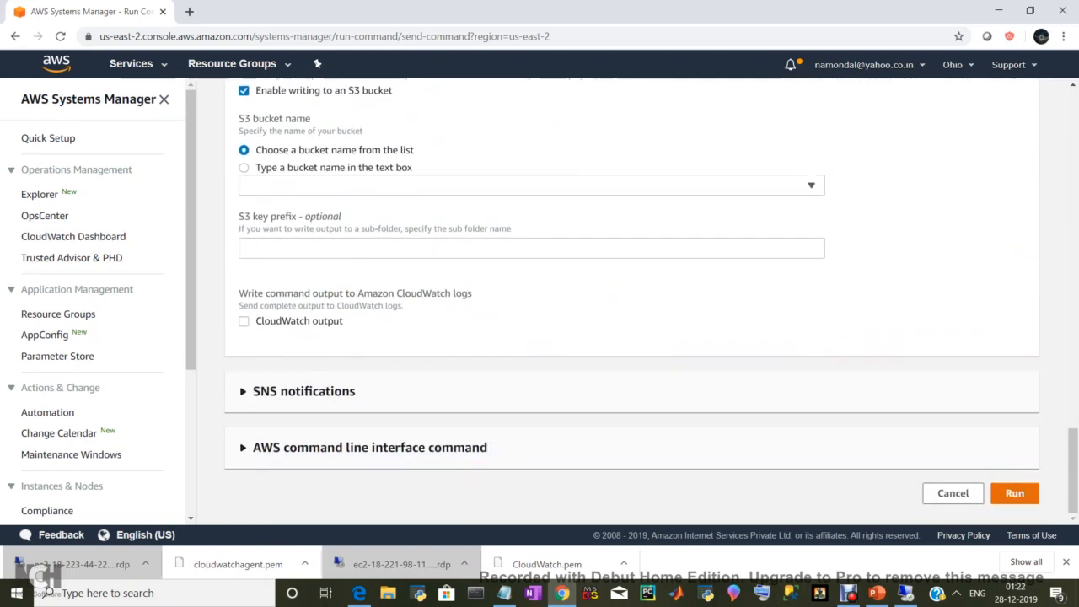
left_click(1015, 493)
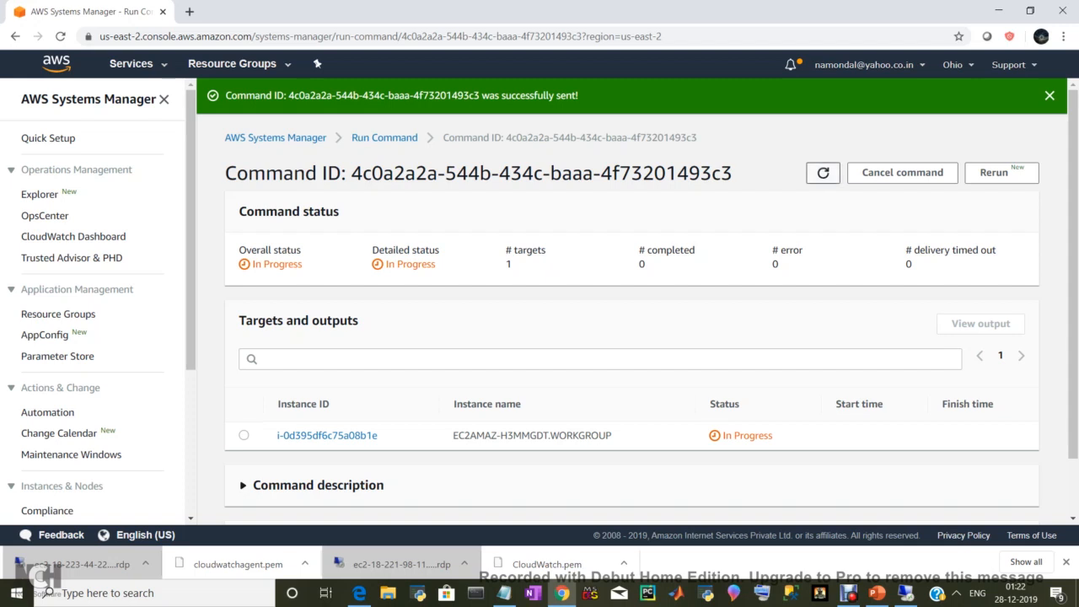
Step: Refresh the command status and examine the Step 1 output for the target instance
left_click(823, 172)
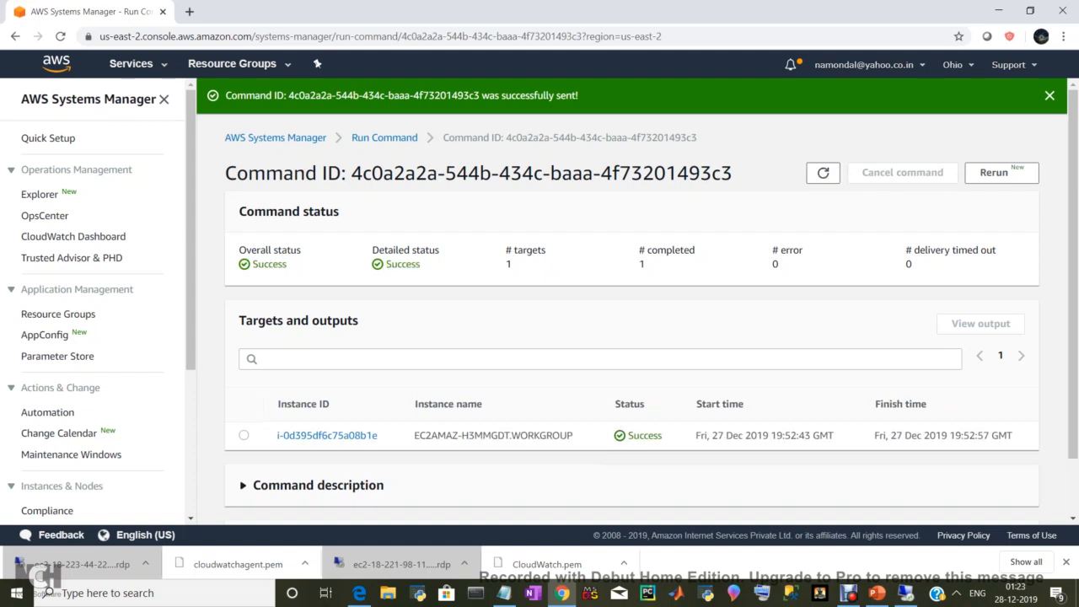
scroll(637, 299, "down", 1)
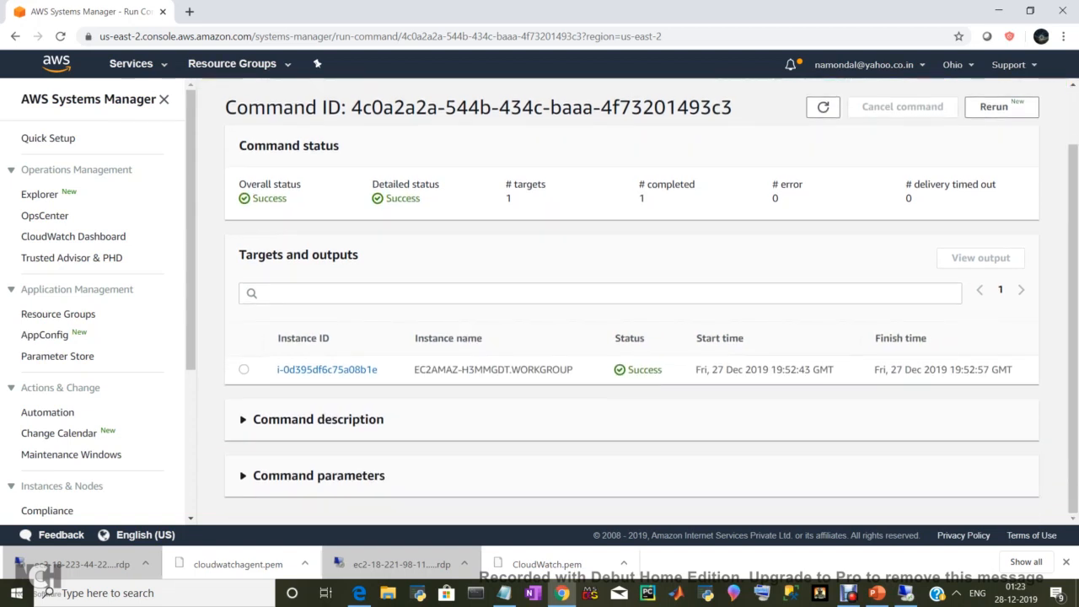
left_click(327, 369)
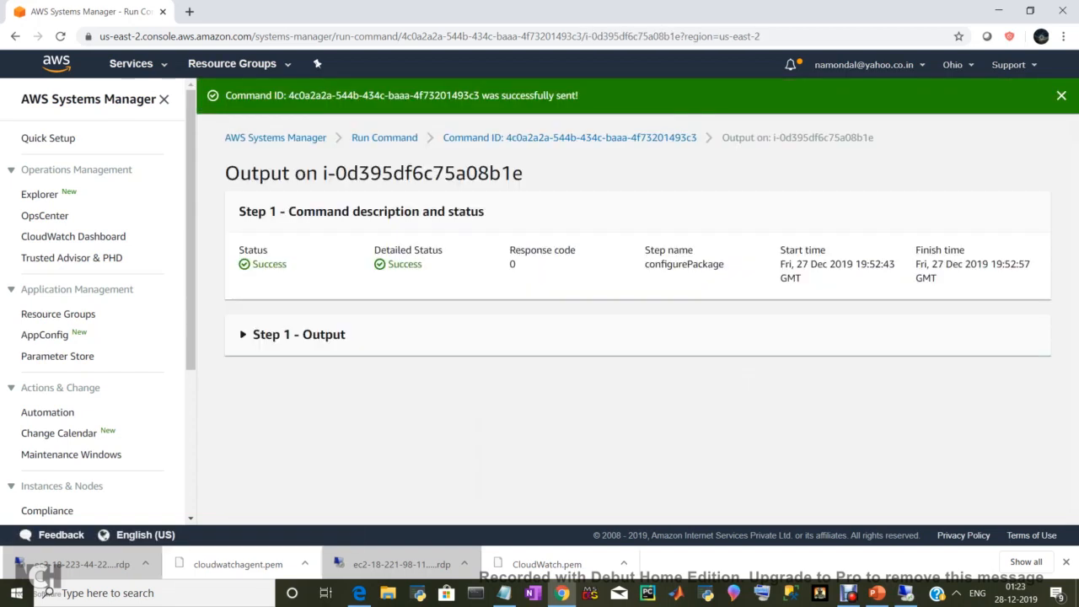
left_click(299, 334)
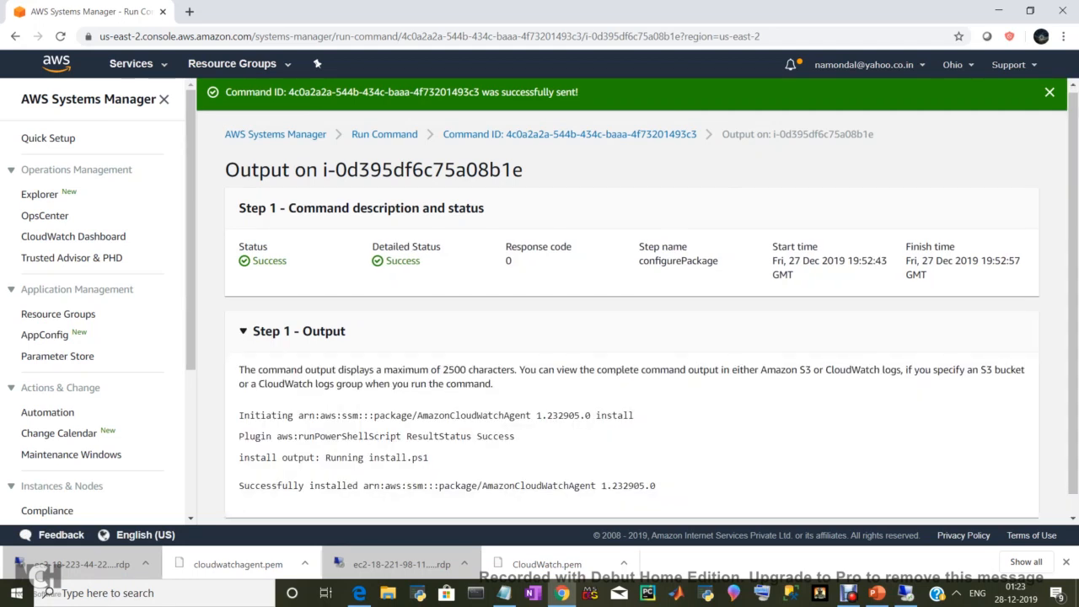
scroll(637, 337, "down", 1)
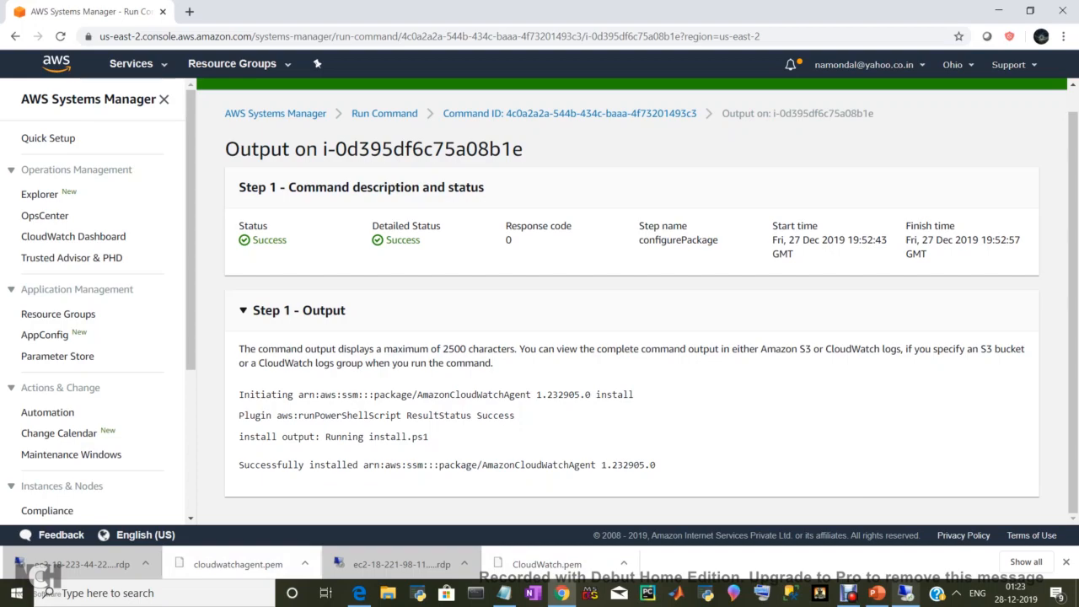
Step: Switch to the remote desktop session and open the AmazonCloudWatchAgent folder under C:\Program Files\Amazon
left_click(906, 593)
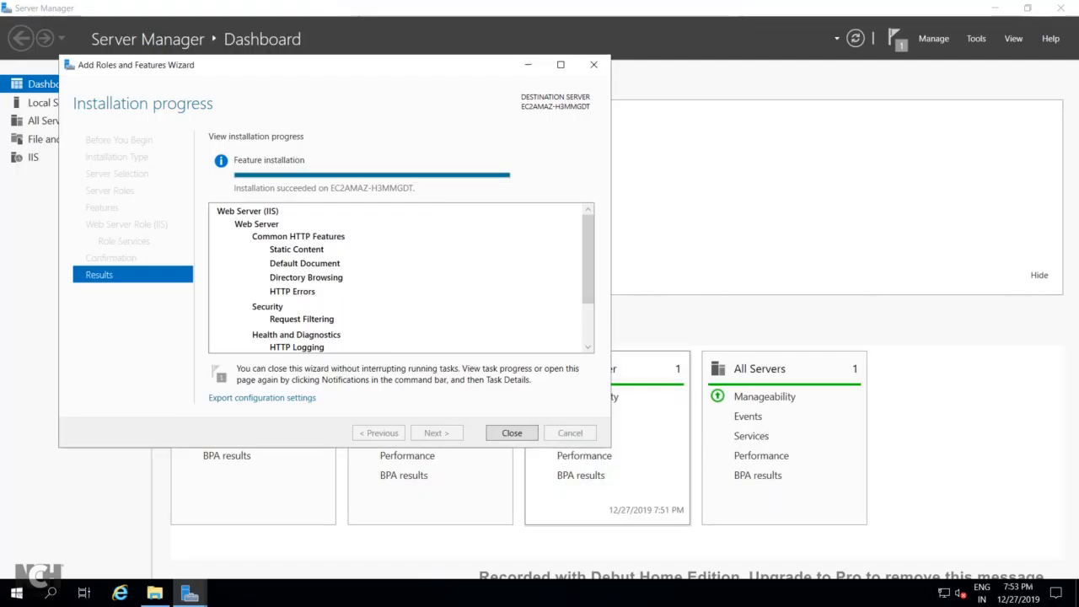
key("alt+Tab")
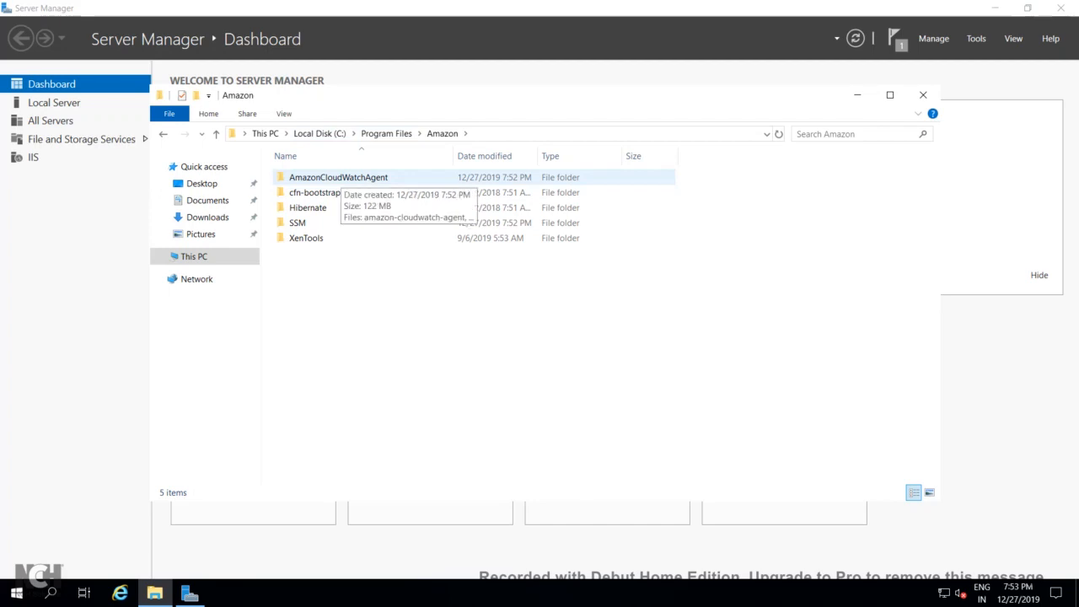
double_click(338, 177)
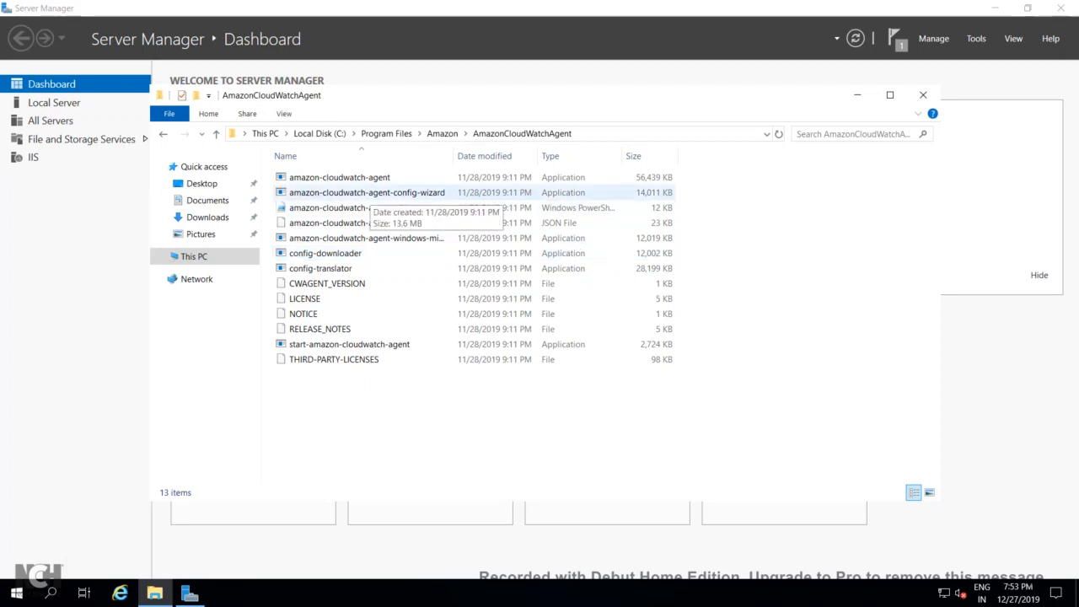
Step: Locate the amazon-cloudwatch-agent-config-wizard application and copy the full path of its folder
left_click(363, 193)
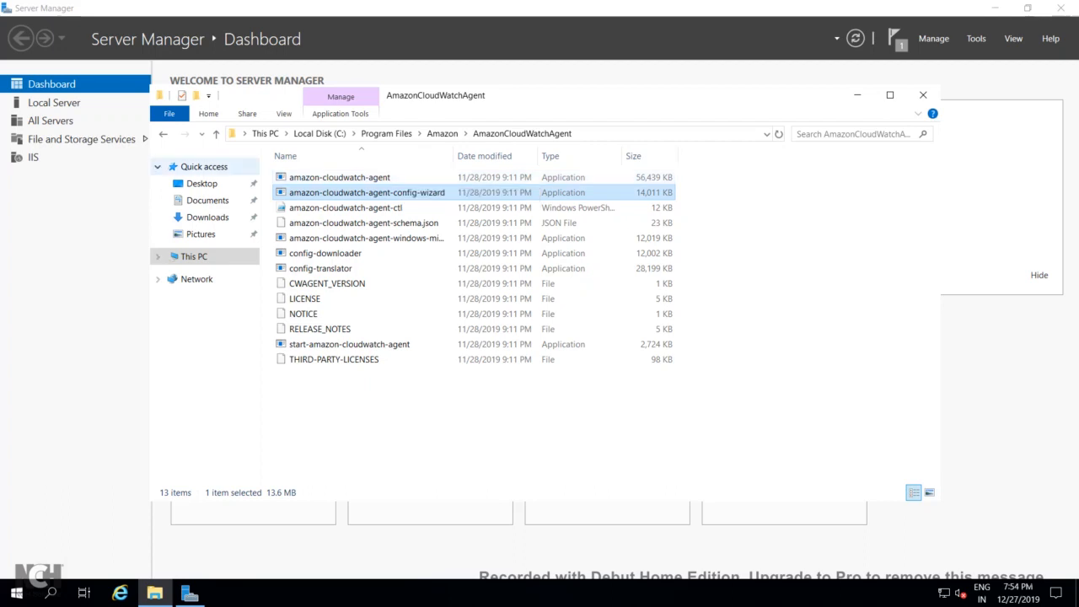
left_click(442, 133)
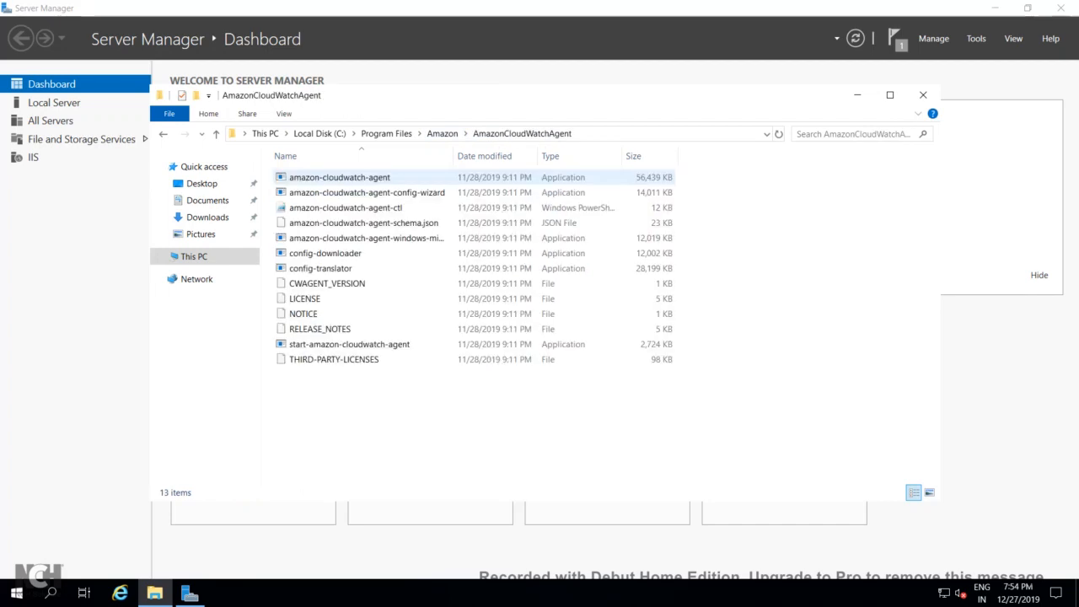
left_click(624, 135)
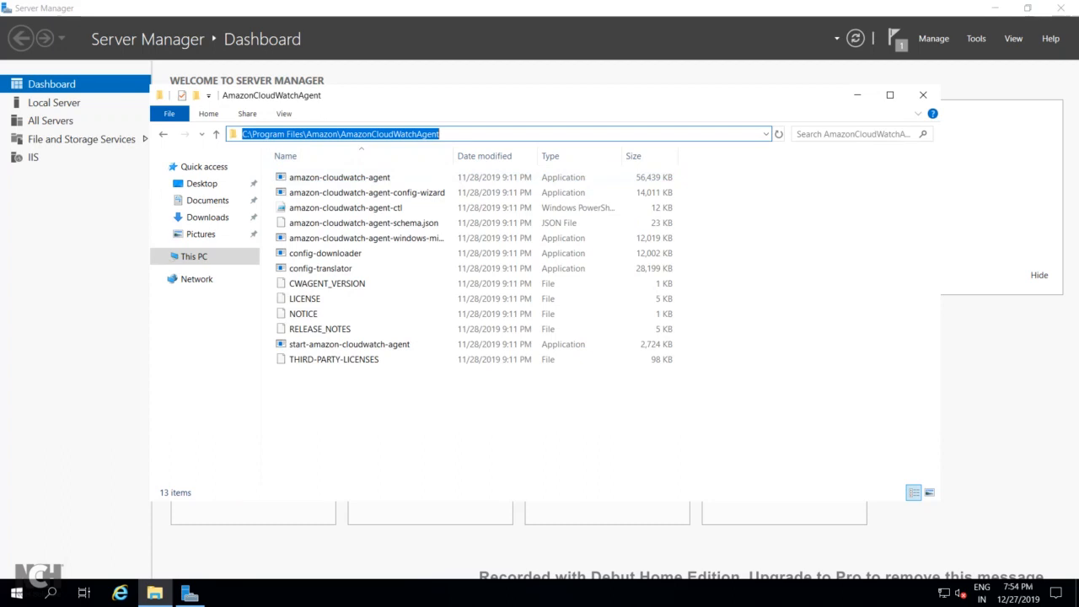
right_click(396, 133)
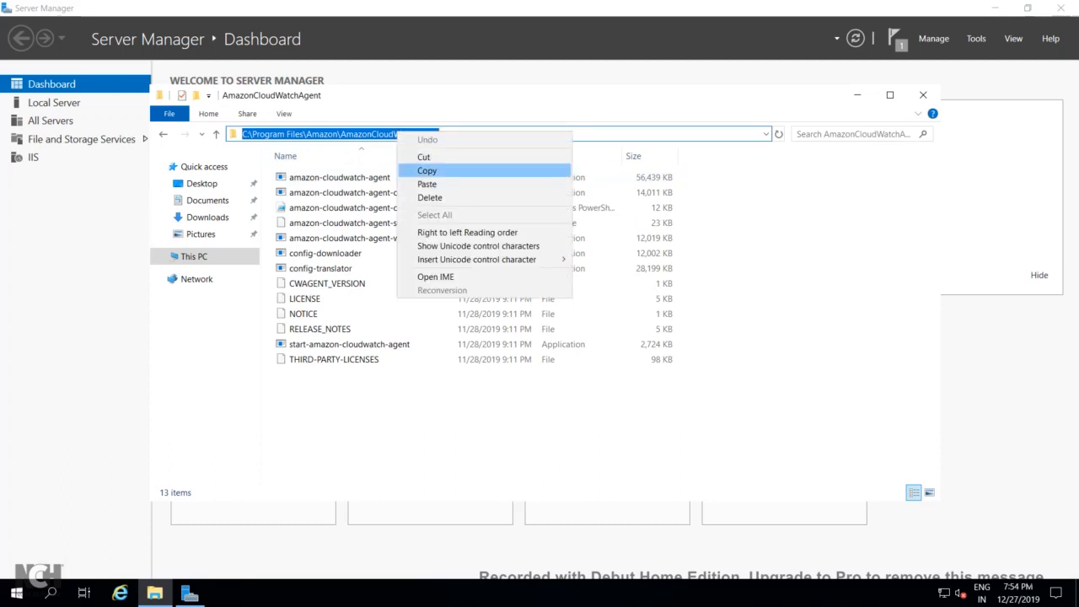
left_click(427, 170)
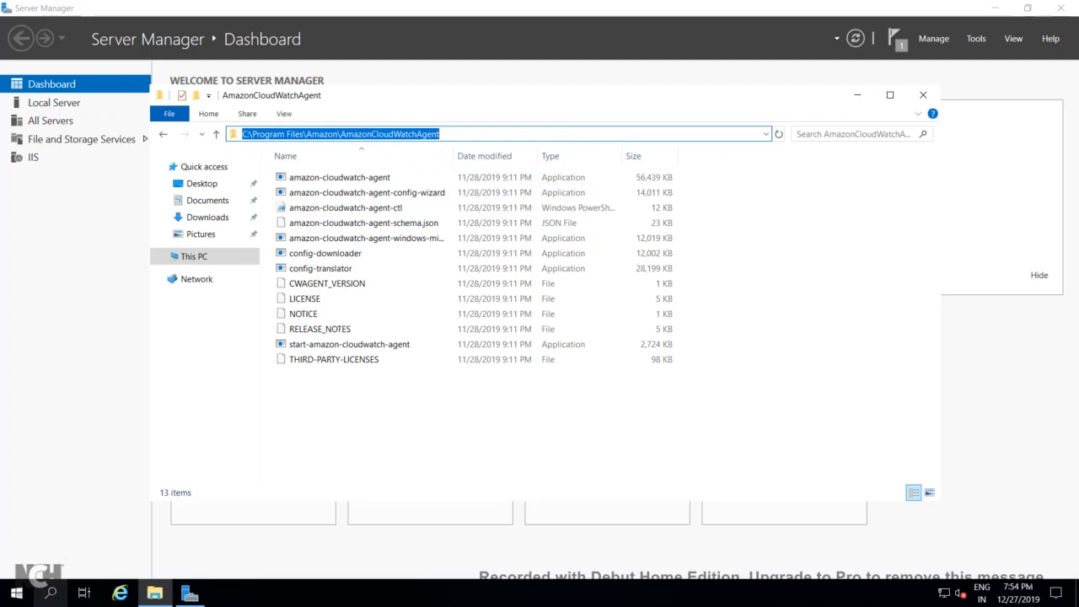
Step: Open Command Prompt as administrator and change to the C:\Program Files\Amazon\AmazonCloudWatchAgent directory
left_click(51, 593)
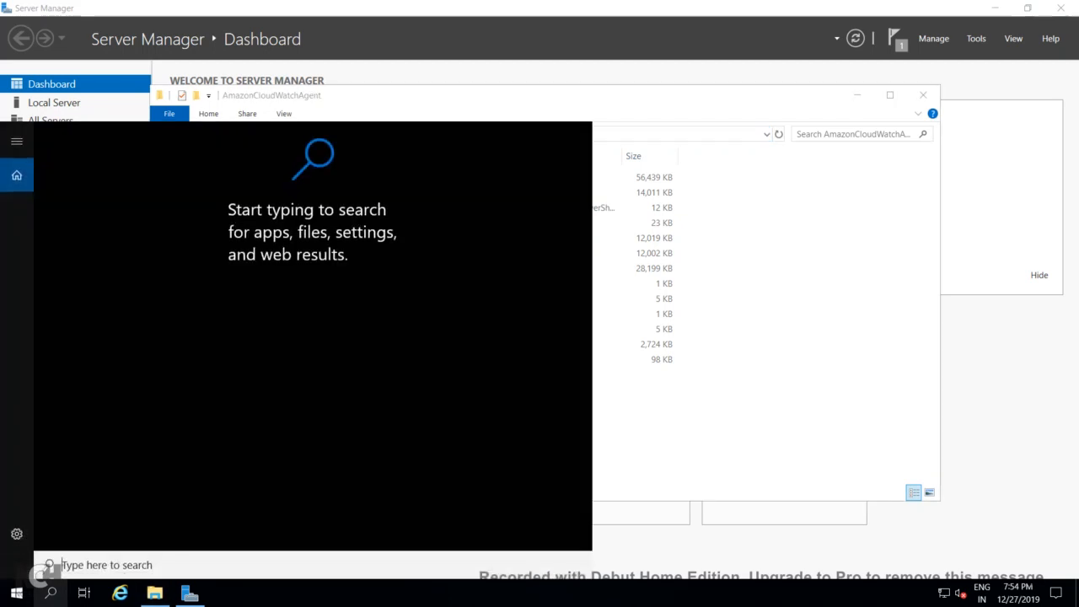
type("cmd")
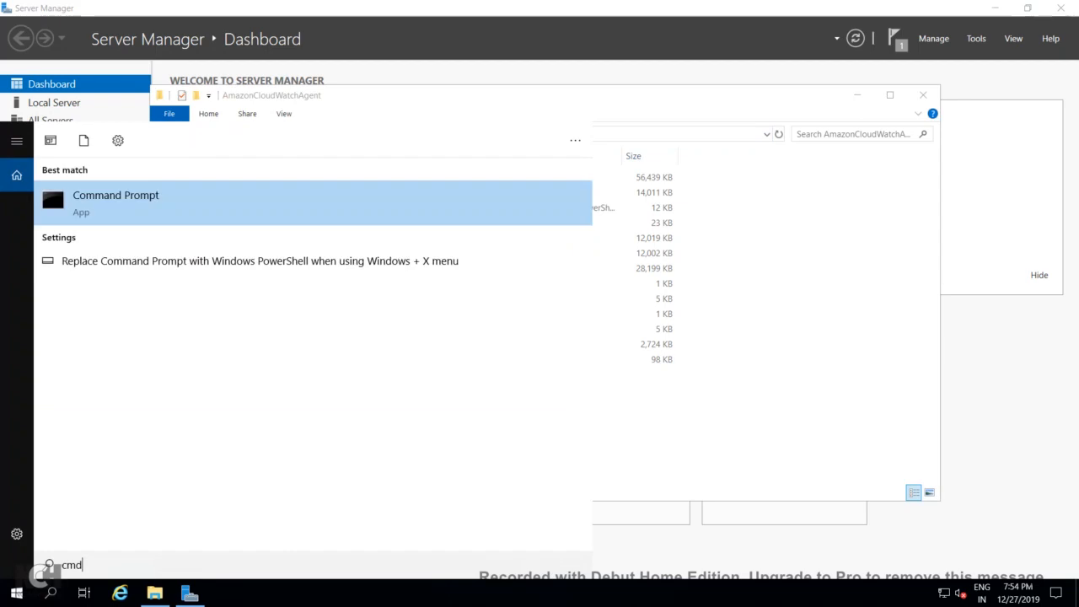
right_click(107, 195)
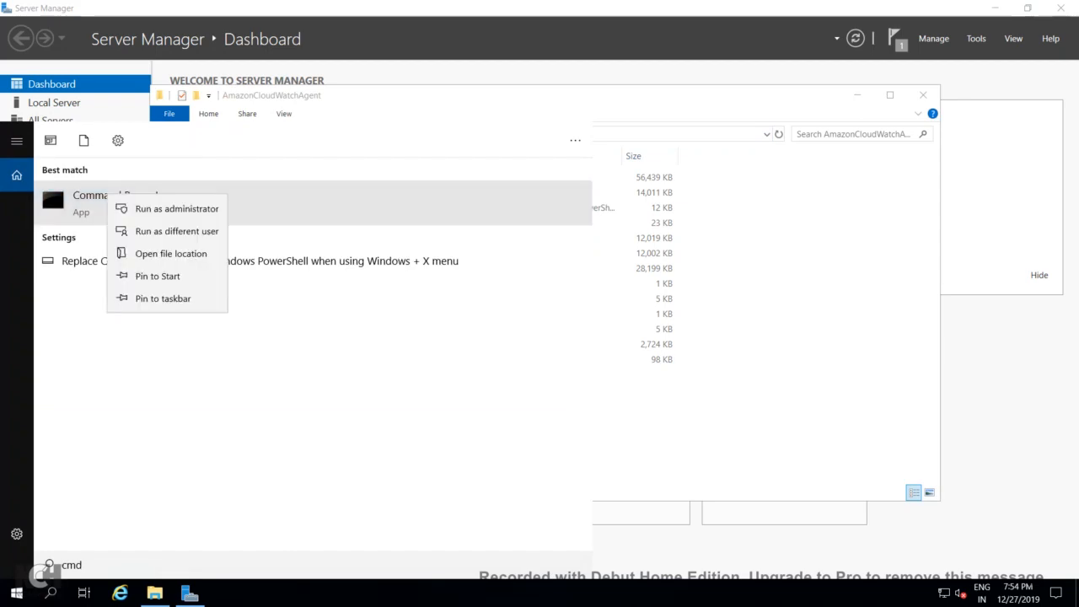
left_click(177, 209)
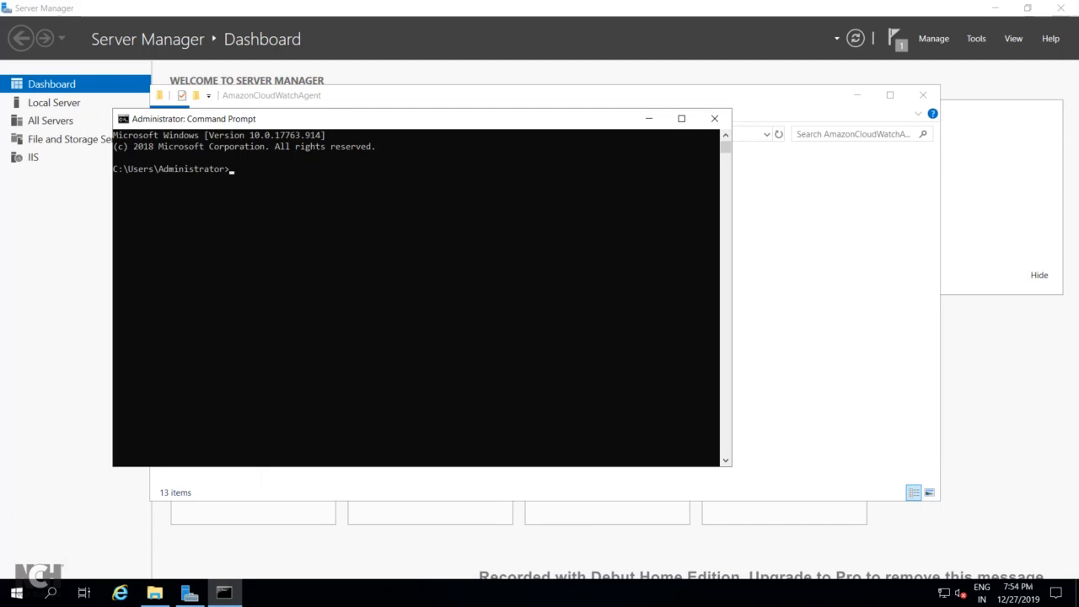
type("cd")
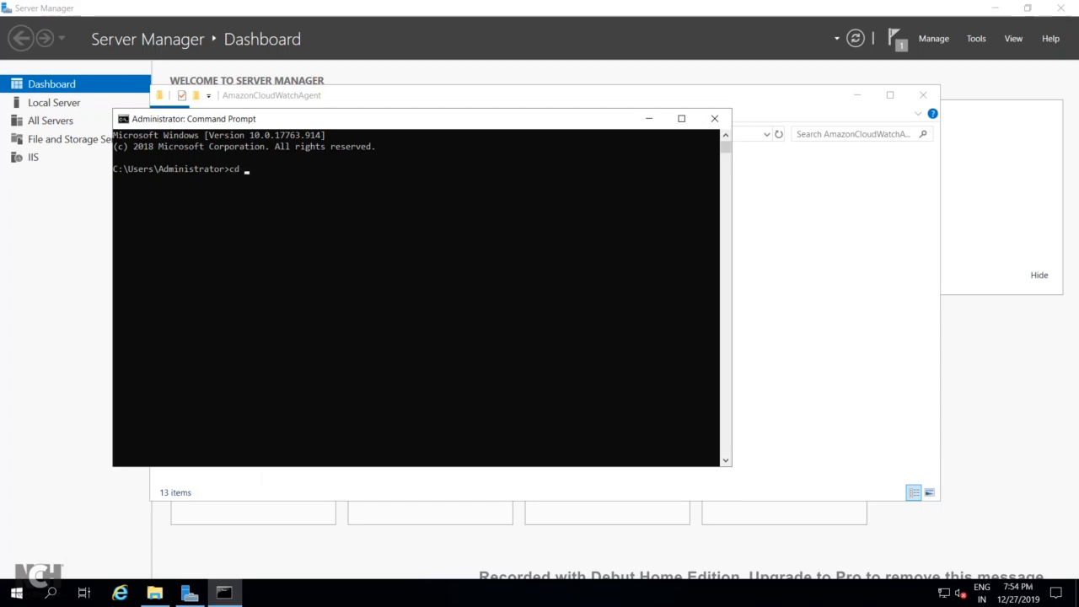
key("ctrl+v")
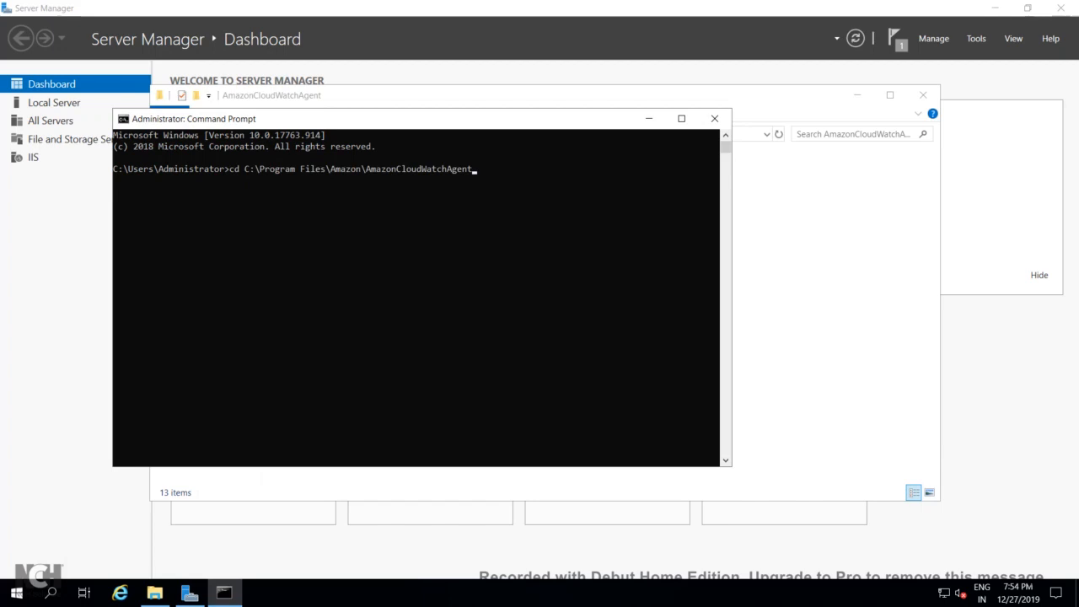
key("Return")
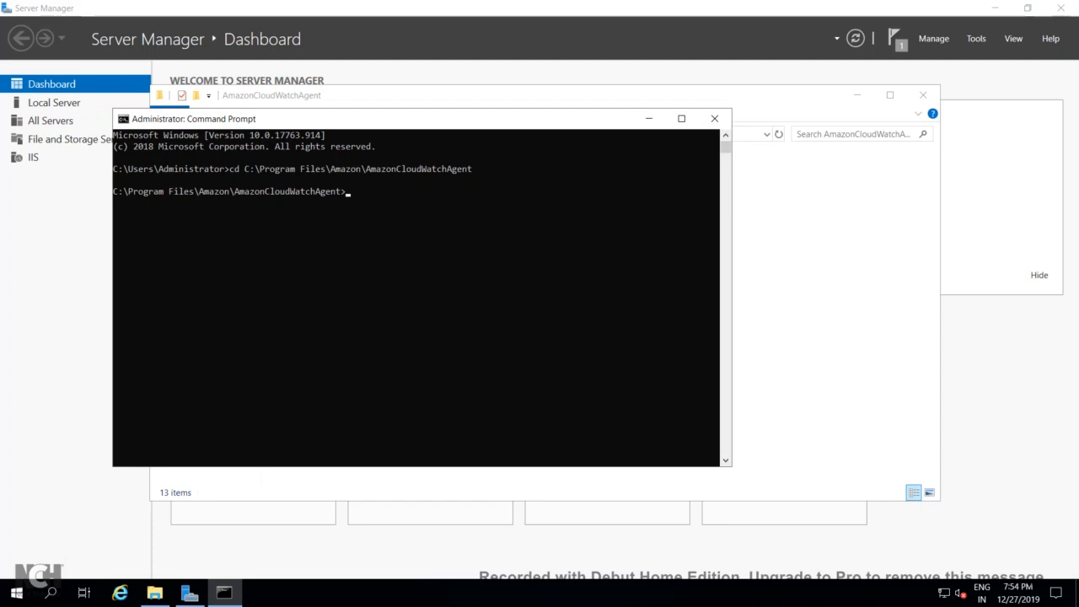
Step: Copy the amazon-cloudwatch-agent-config-wizard file name from the agent folder and run it in Command Prompt
key("alt+Tab")
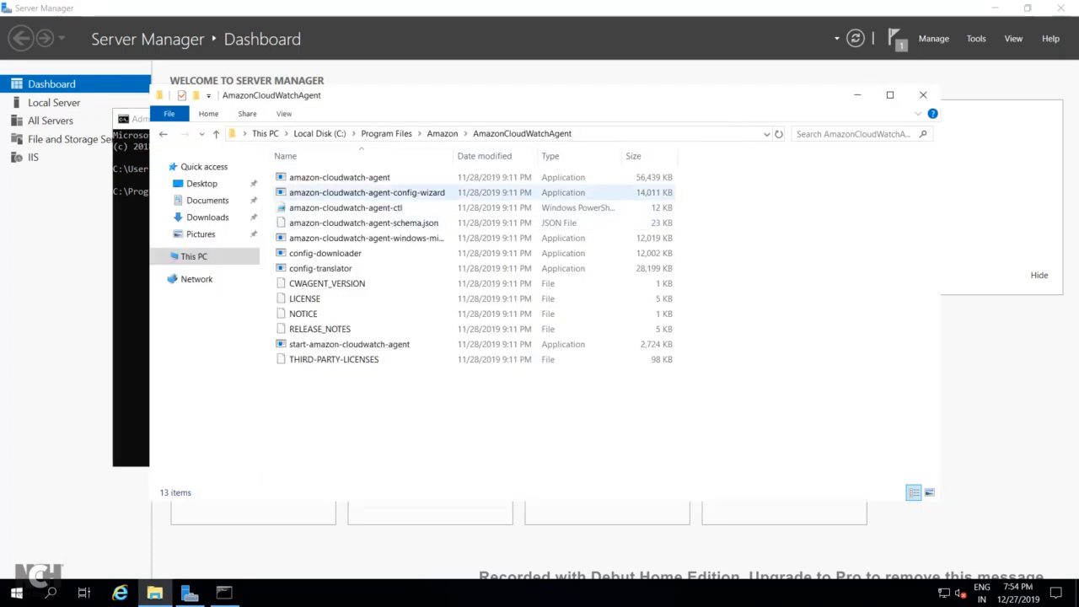
left_click(367, 192)
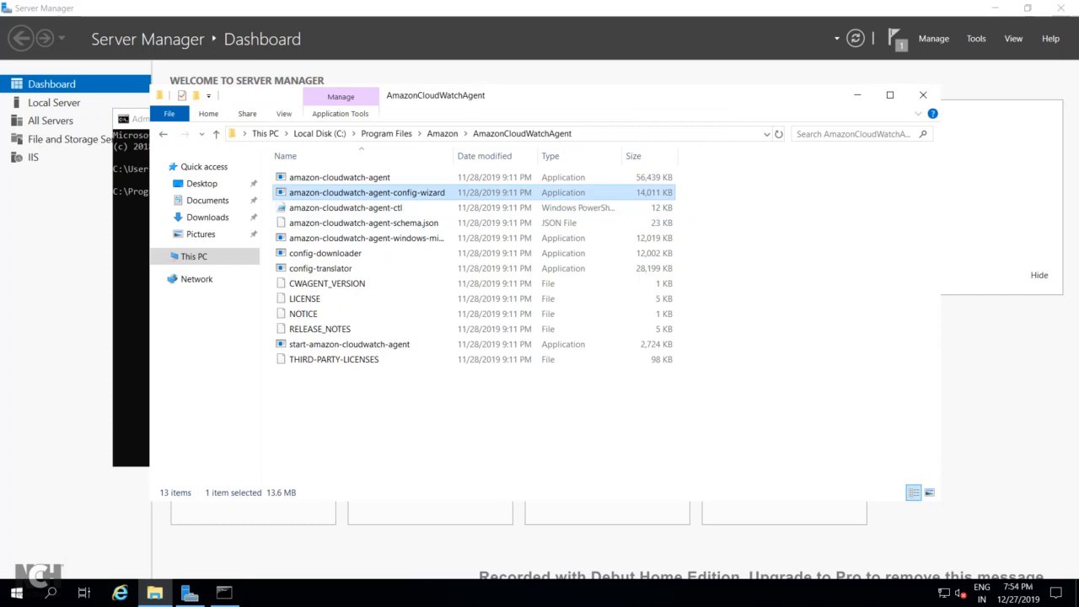
key("F2")
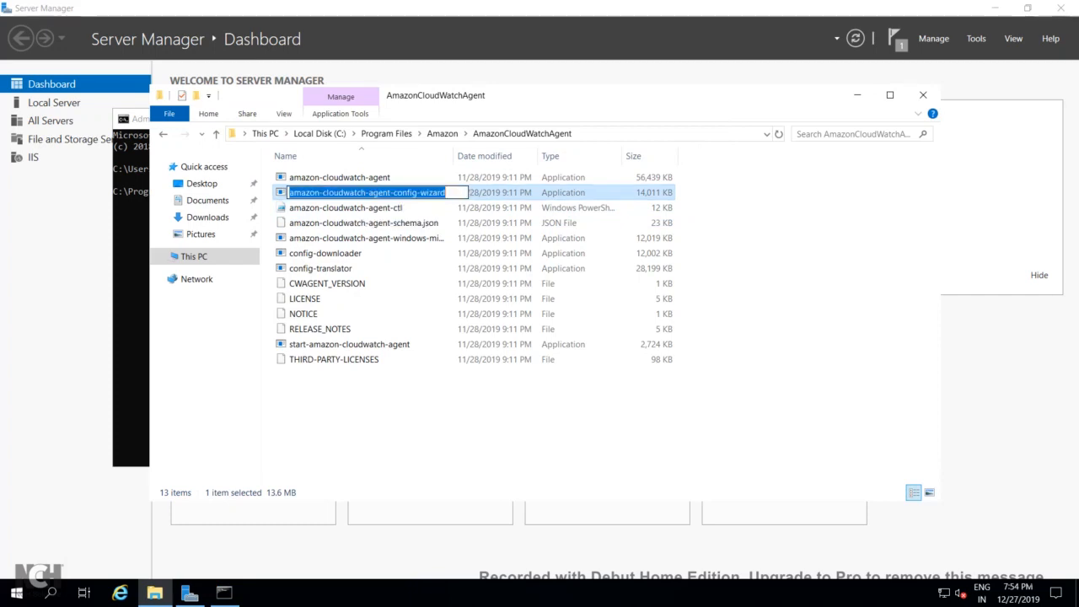
right_click(342, 194)
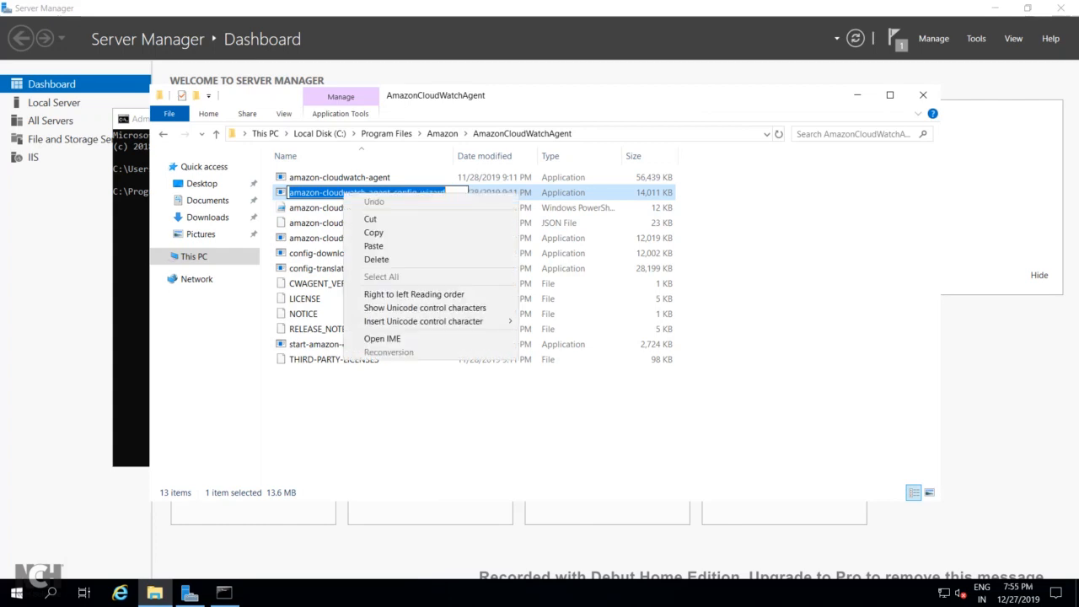
left_click(373, 233)
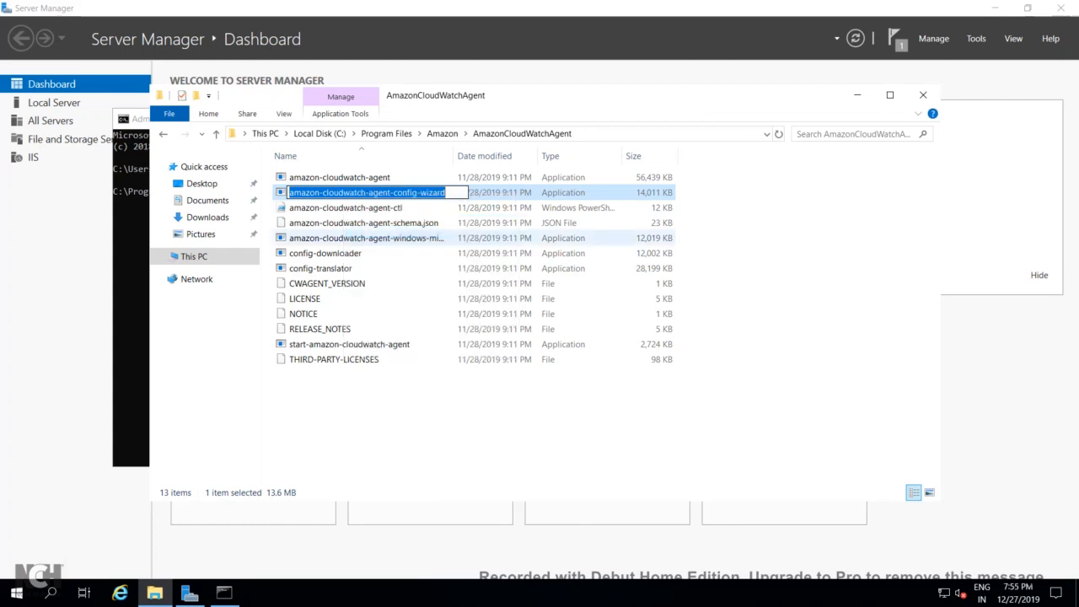
key("alt+Tab")
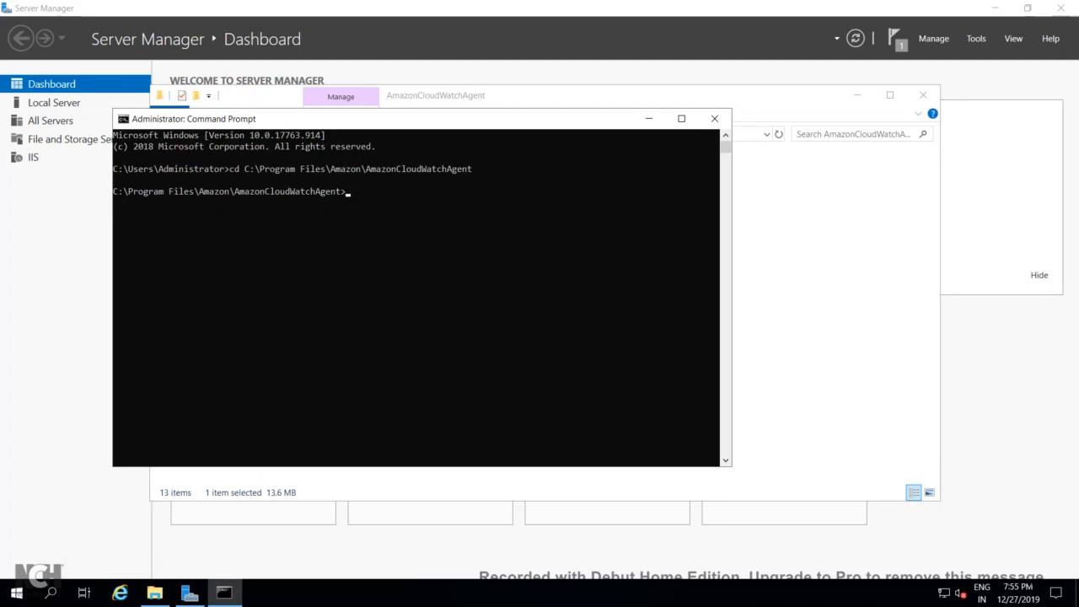
key("ctrl+v")
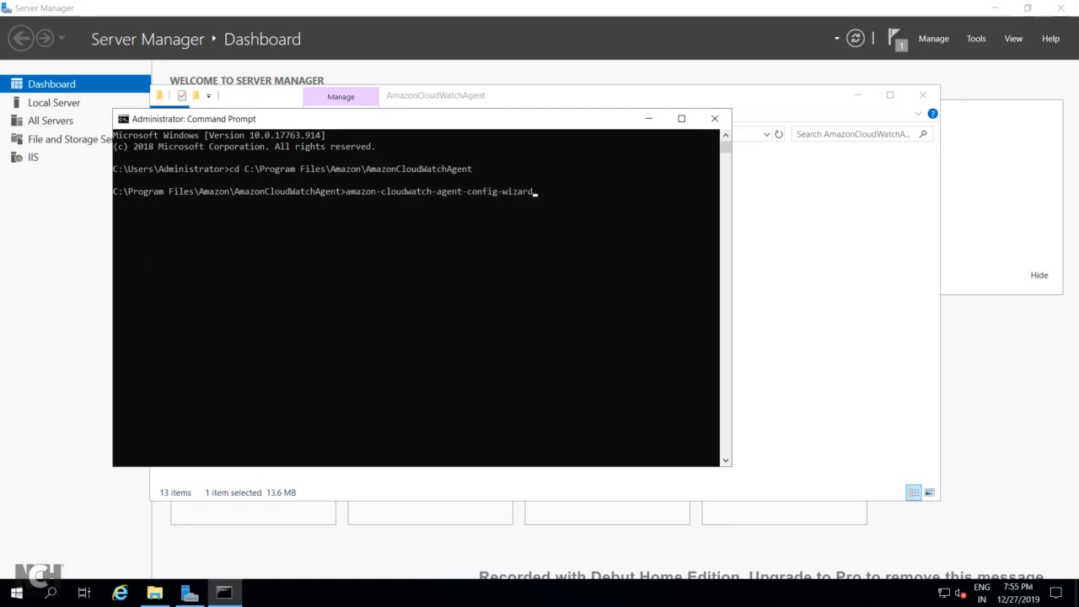
key("Return")
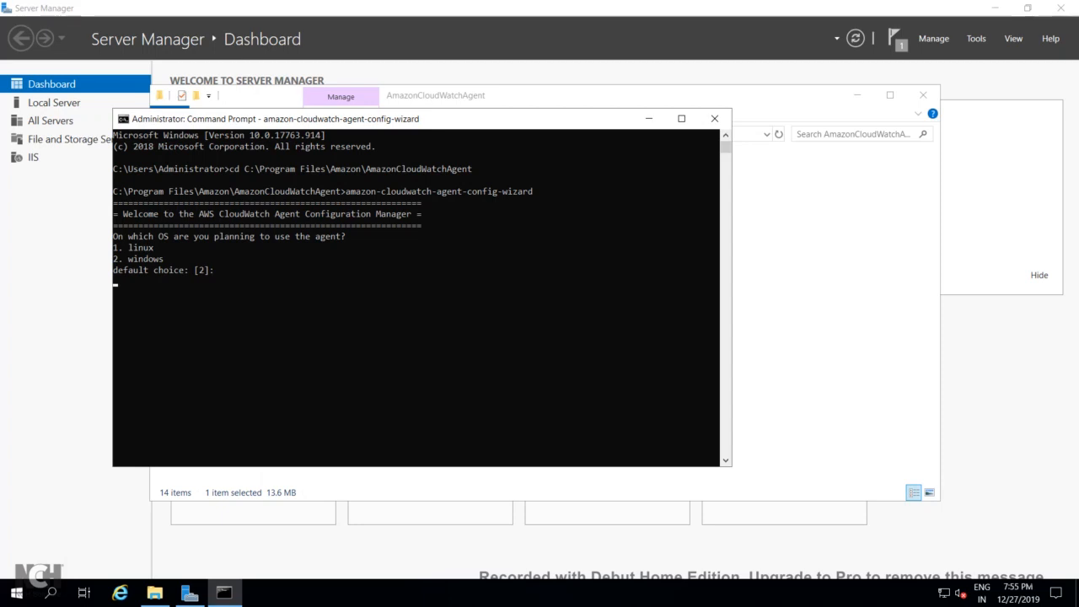
Step: Accept the wizard defaults: windows, EC2, StatsD daemon on, port 8125, 10s collect interval and 60s aggregation interval
key("Return")
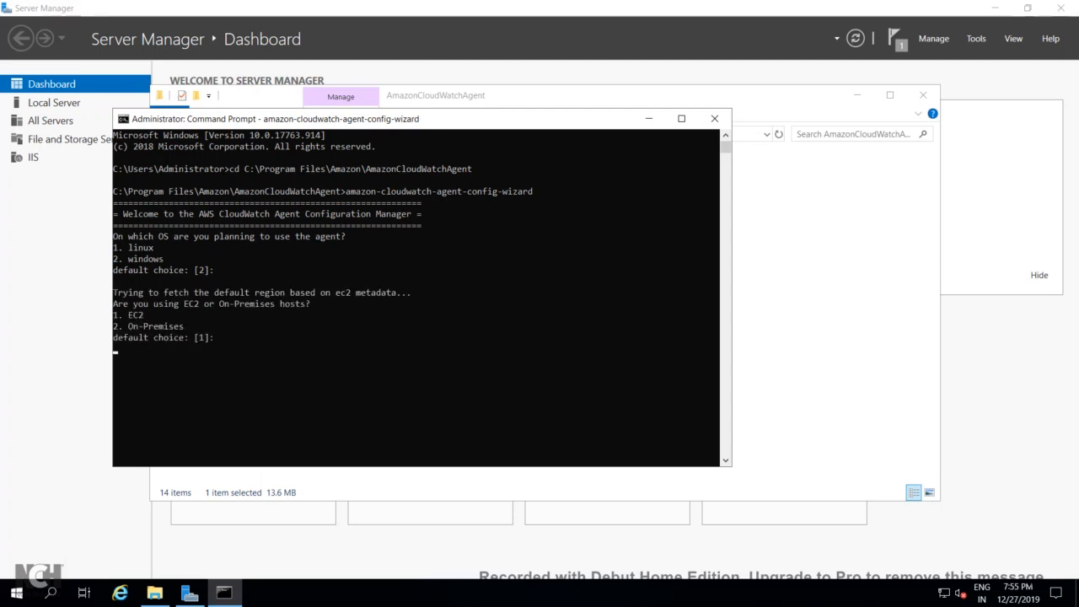
key("Return")
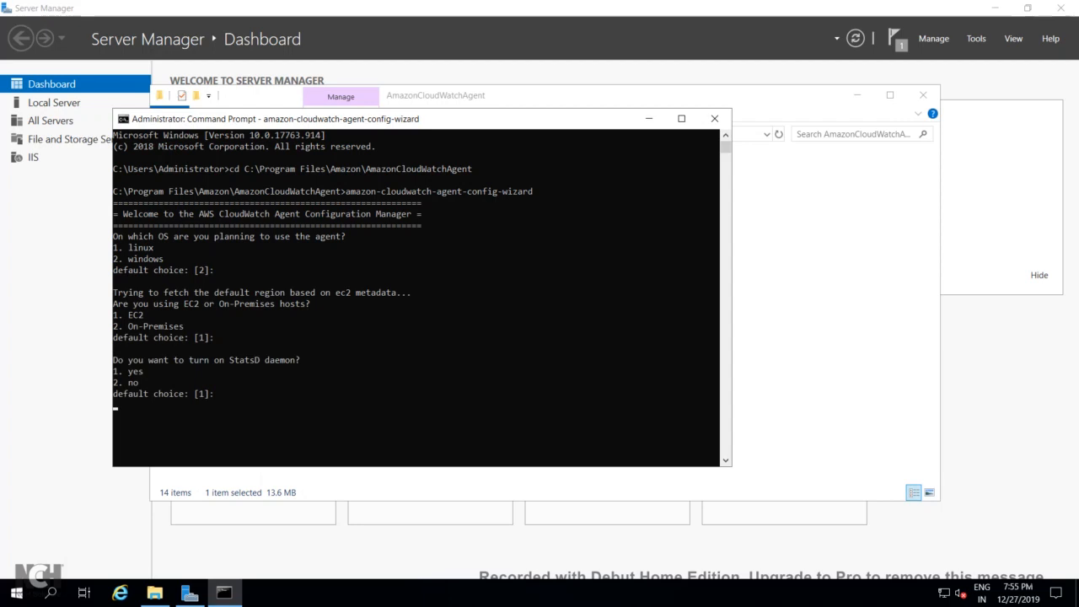
key("Return")
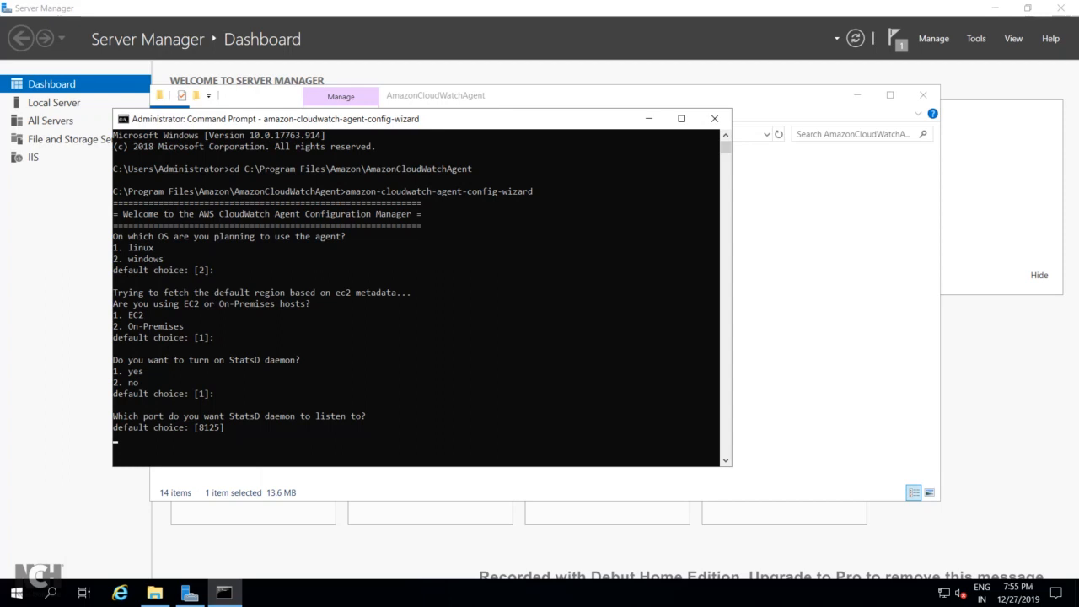
key("Return")
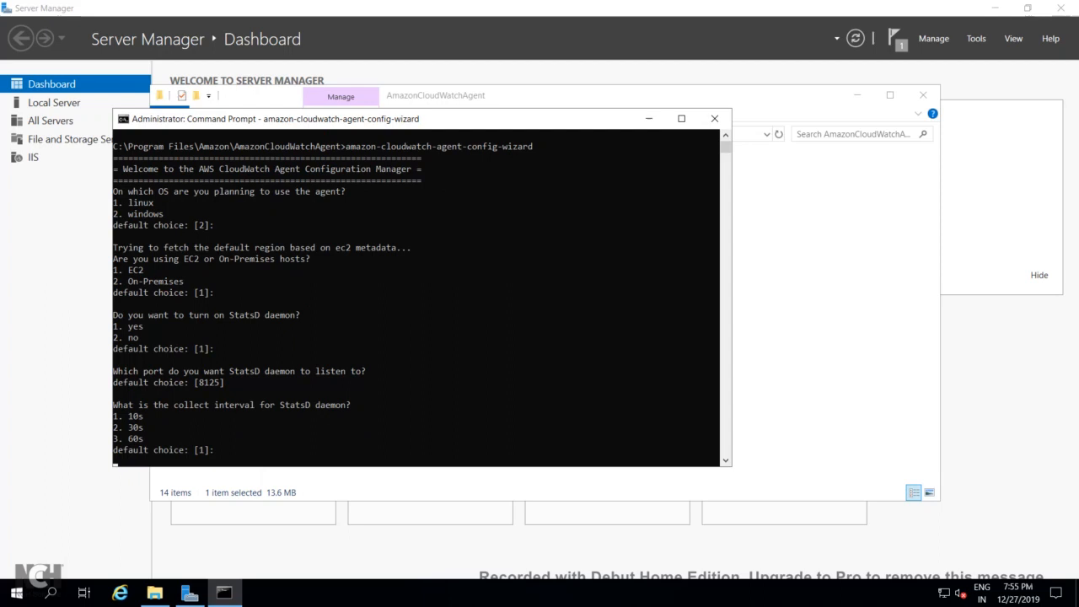
key("Return")
key("Return")
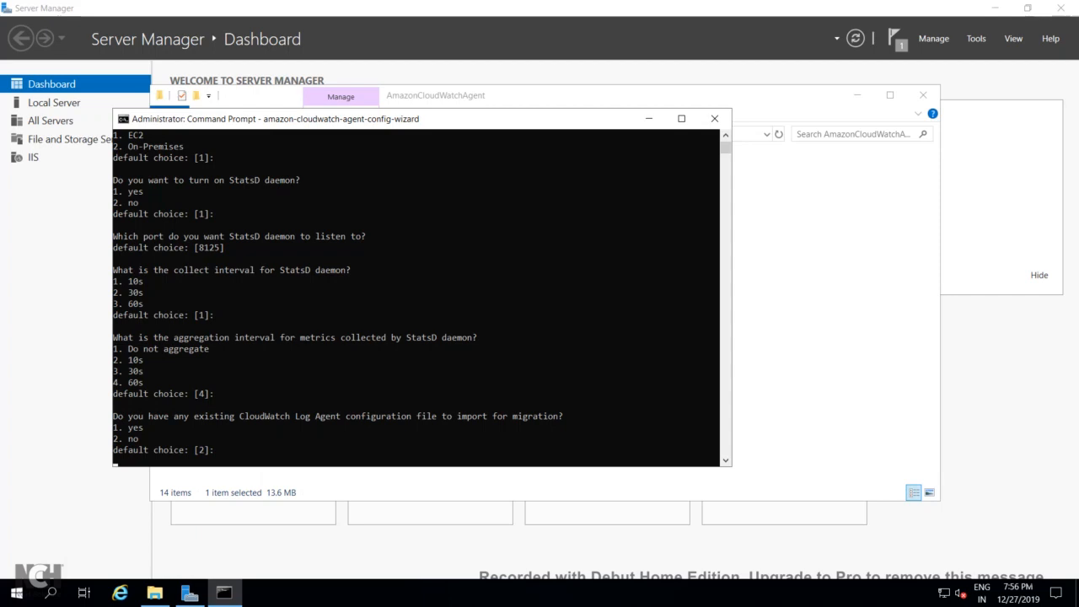
Step: Open the C:\inetpub\logs folder in File Explorer
left_click(154, 593)
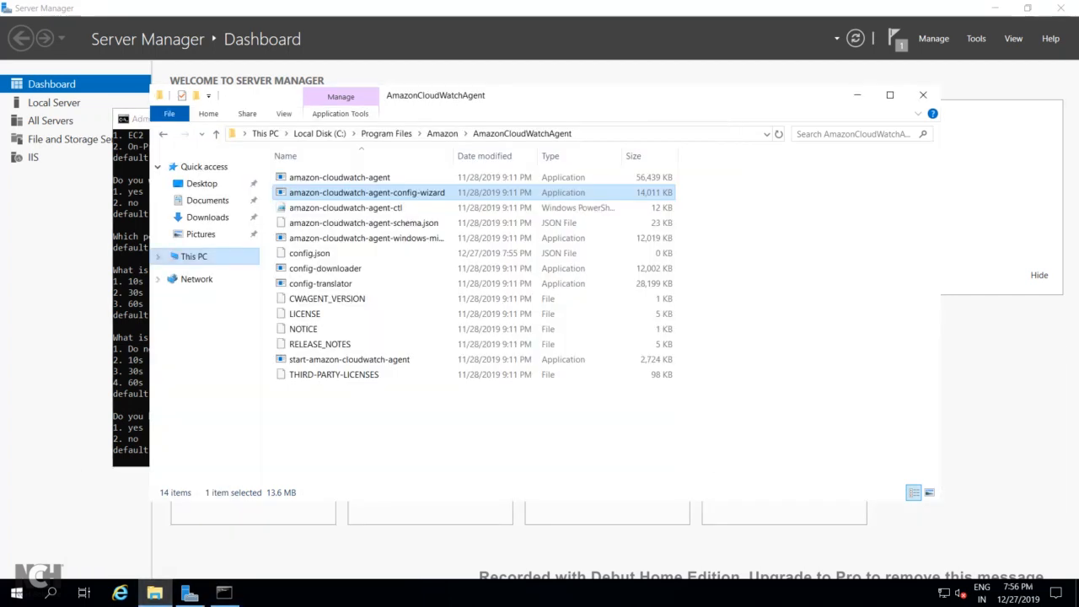
left_click(194, 256)
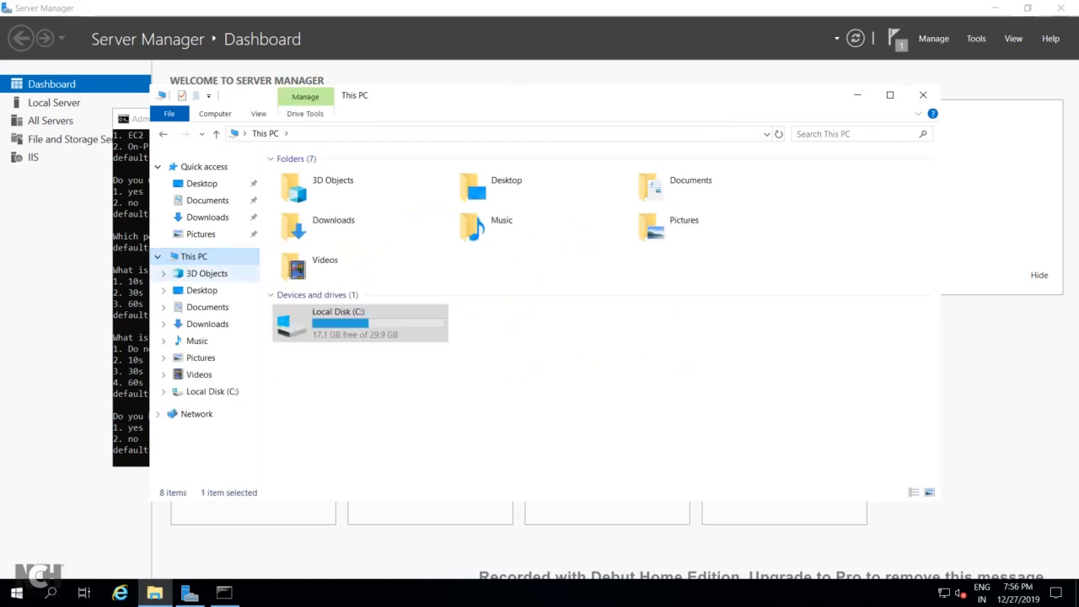
key("Return")
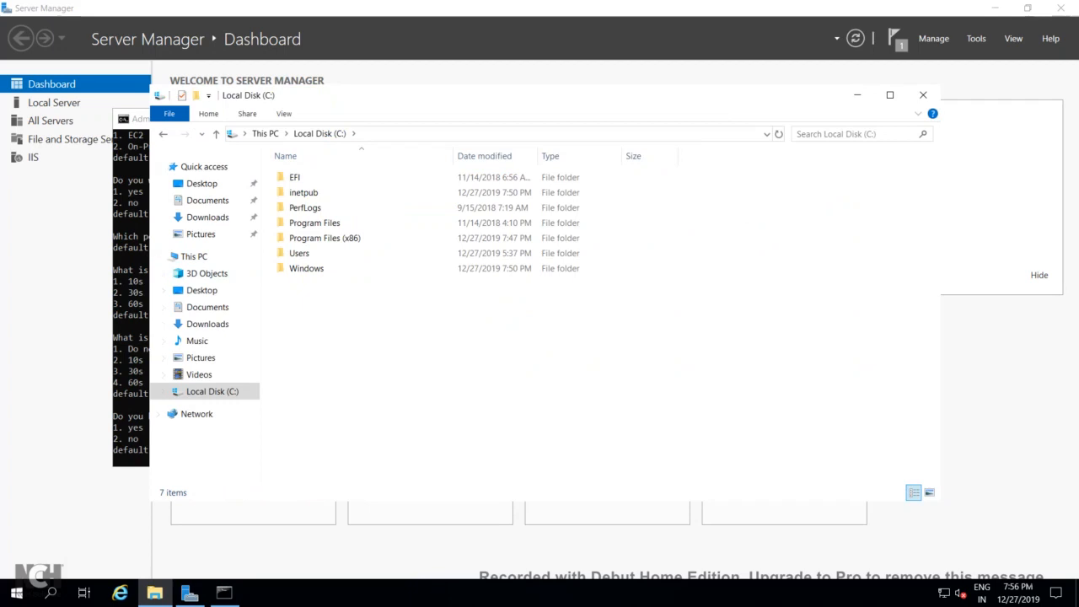
double_click(304, 192)
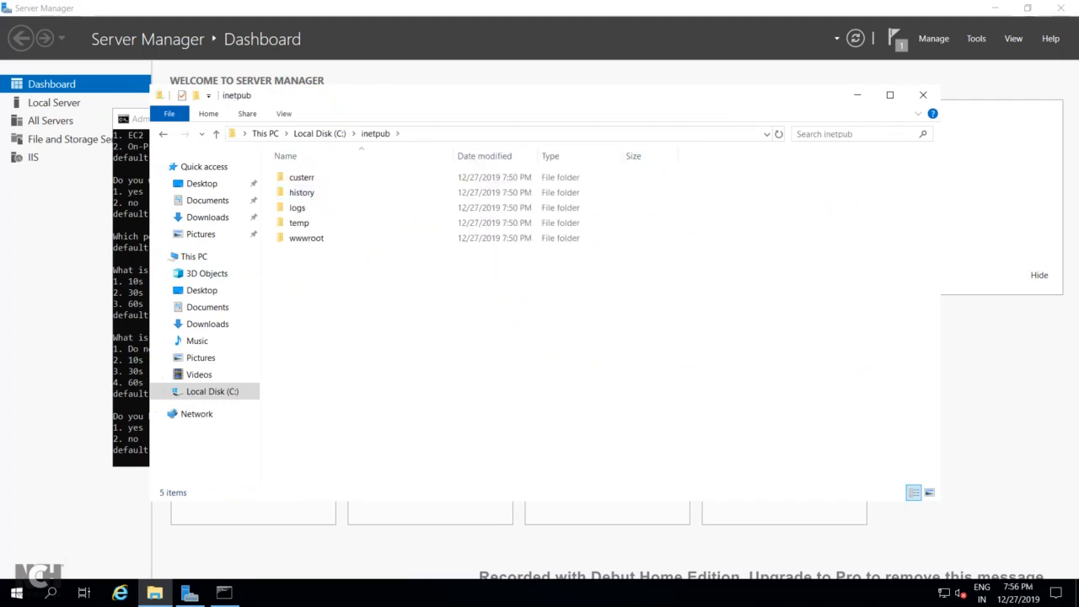
double_click(296, 207)
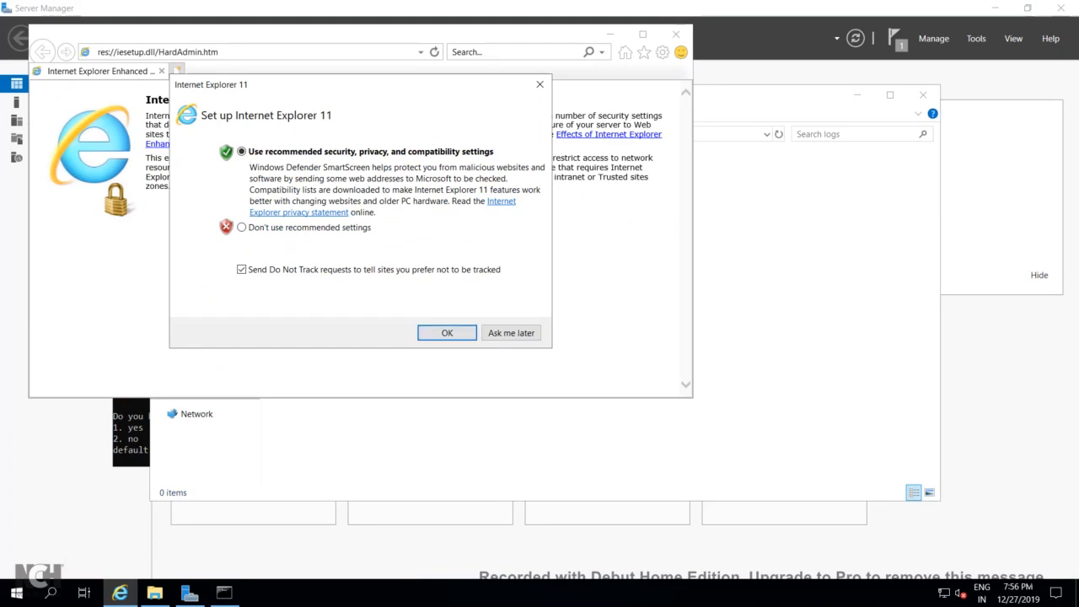
Step: Dismiss the Internet Explorer 11 setup dialog and load localhost in the browser
left_click(539, 84)
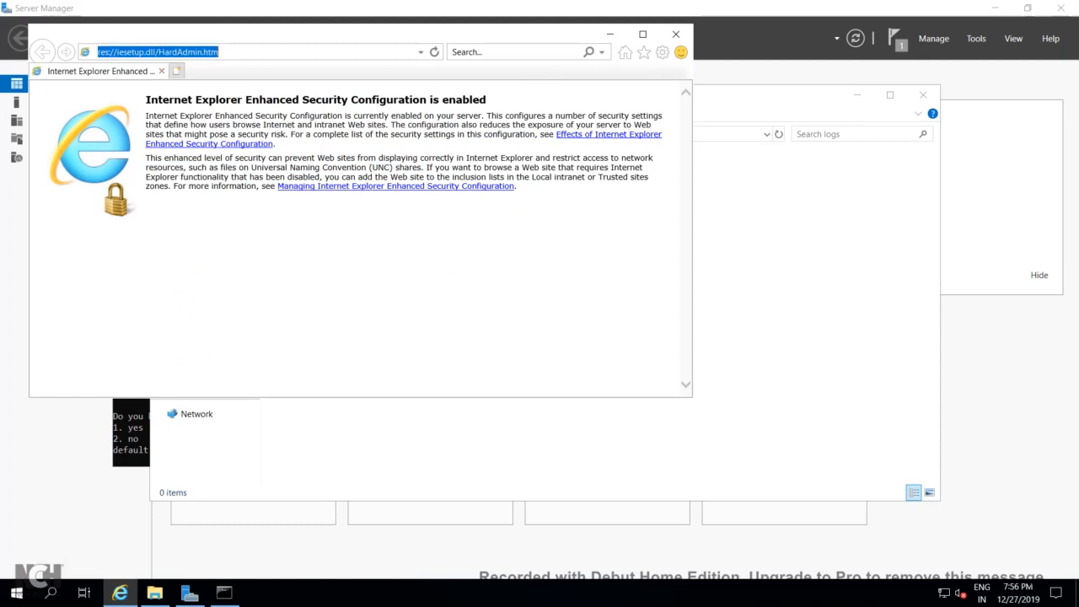
type("l")
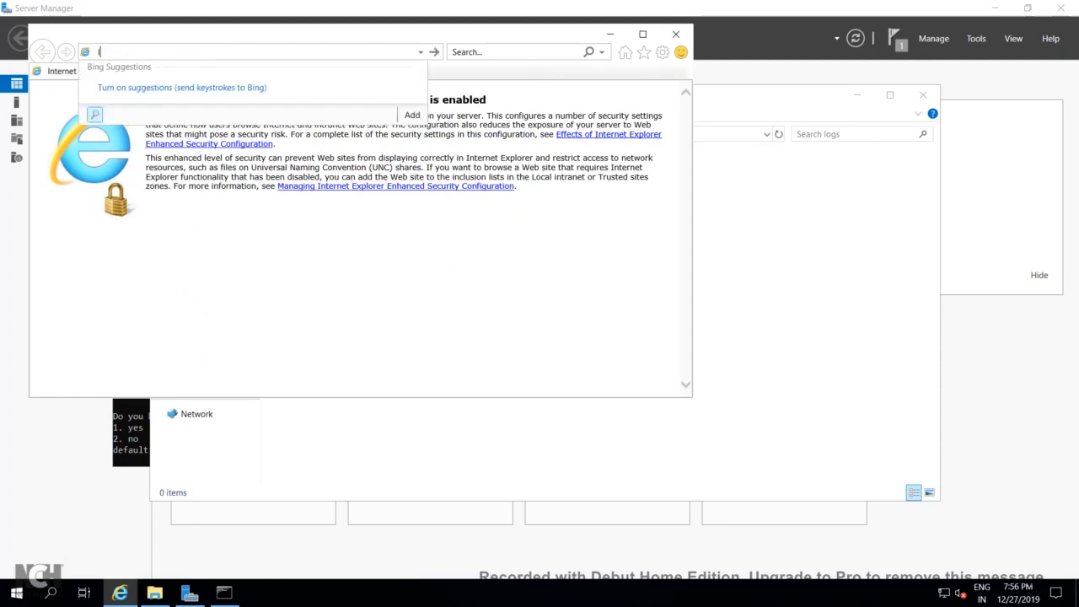
type("ocalhost")
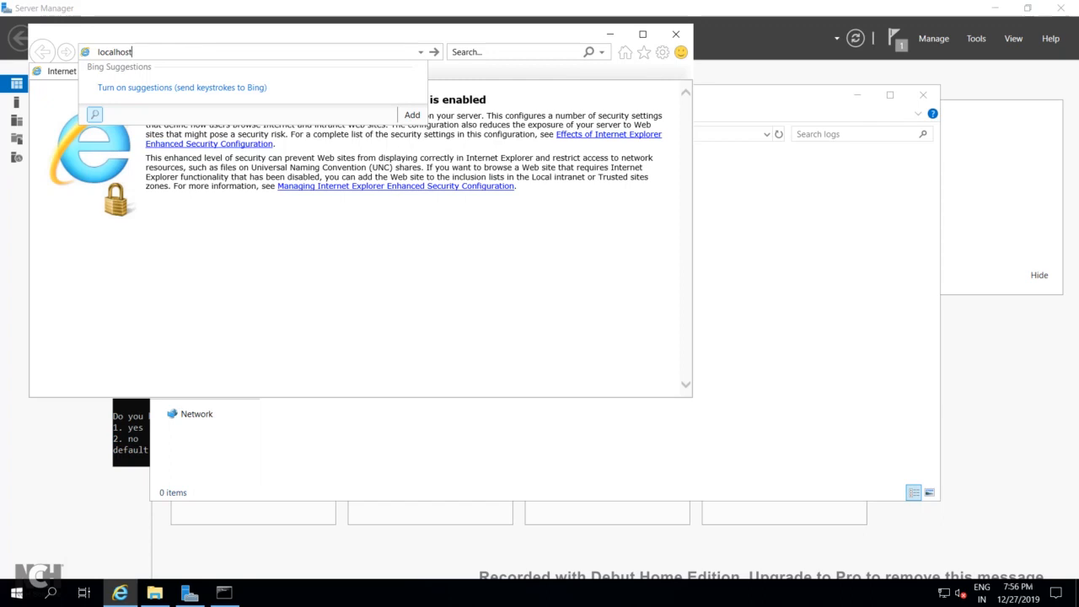
key("Return")
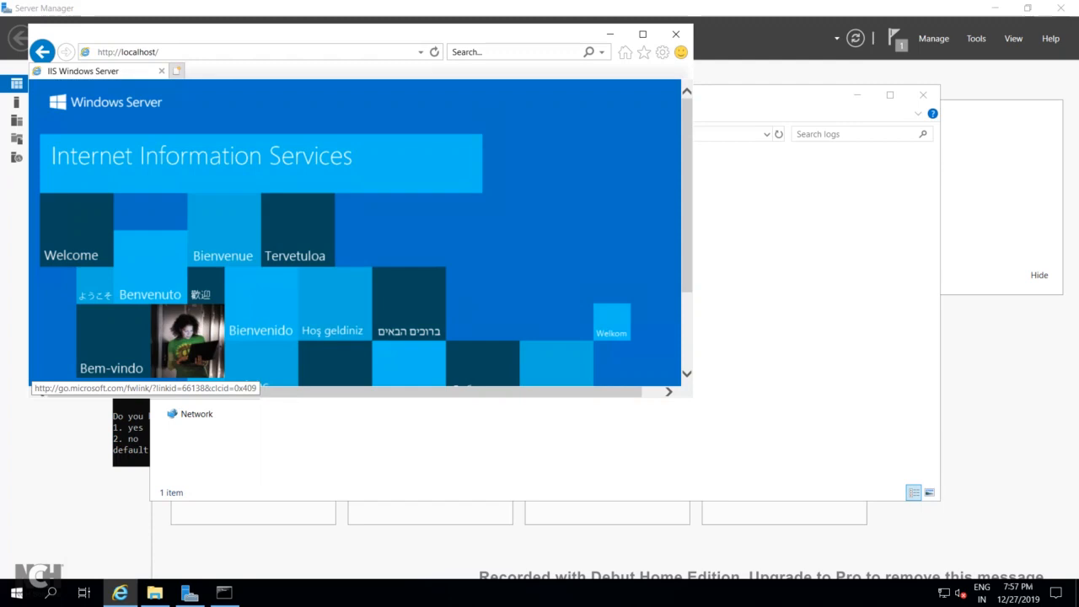
left_click(354, 253)
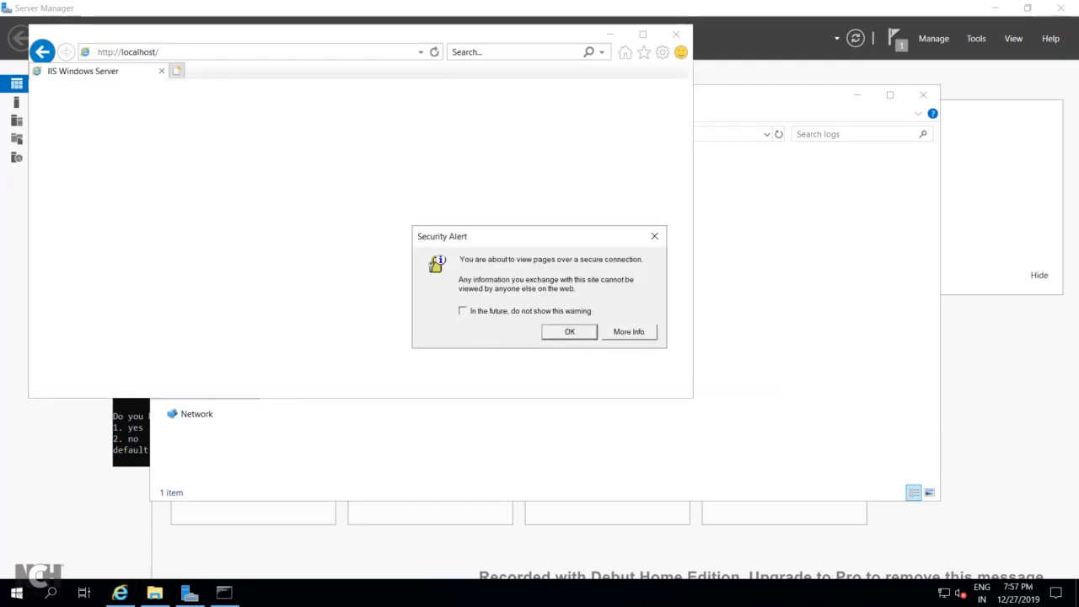
key("Return")
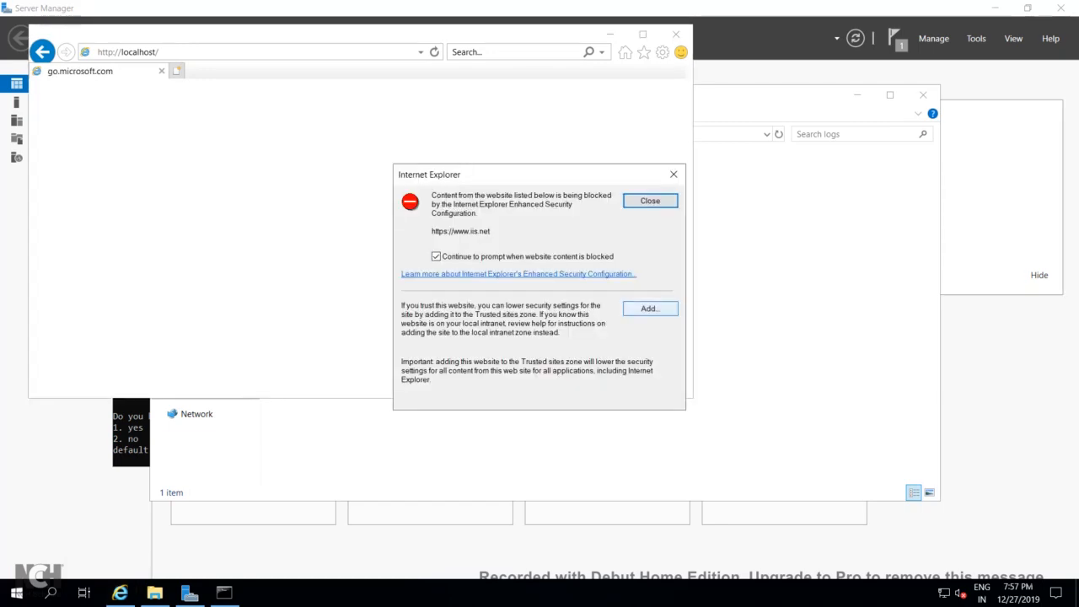
key("alt+a")
key("Return")
key("Escape")
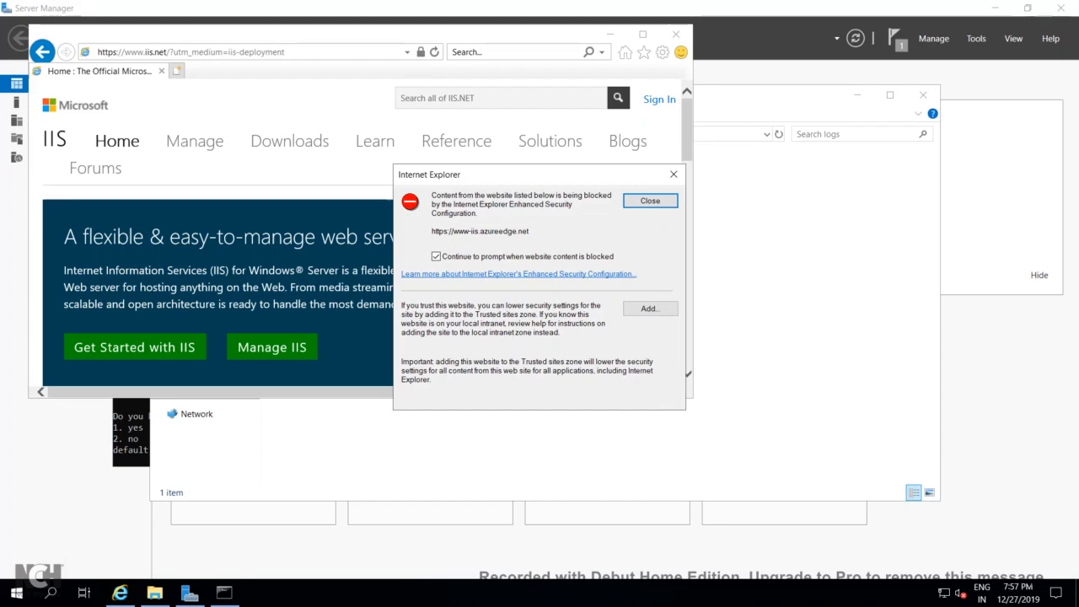
key("Escape")
key("Escape")
Step: Close the browser and open the LogFiles\W3SVC1 folder inside C:\inetpub\logs
left_click(676, 34)
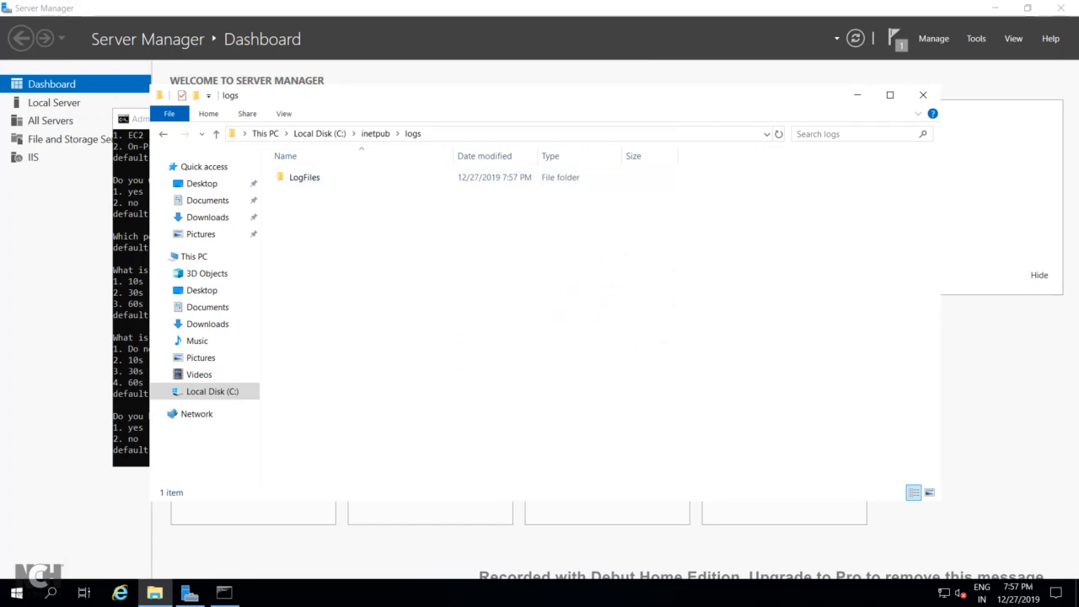
double_click(304, 177)
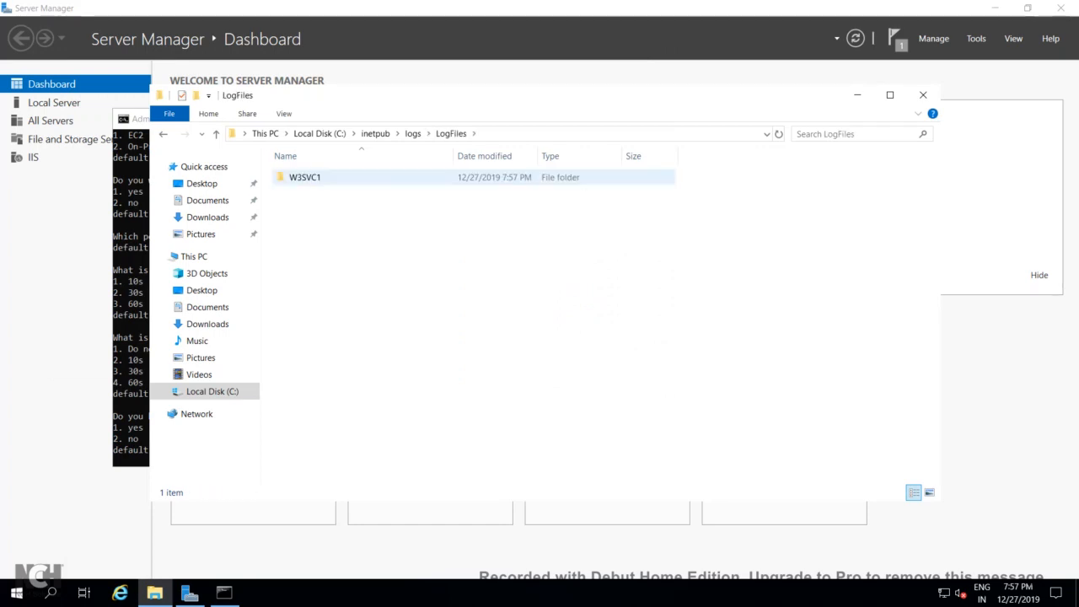
double_click(304, 177)
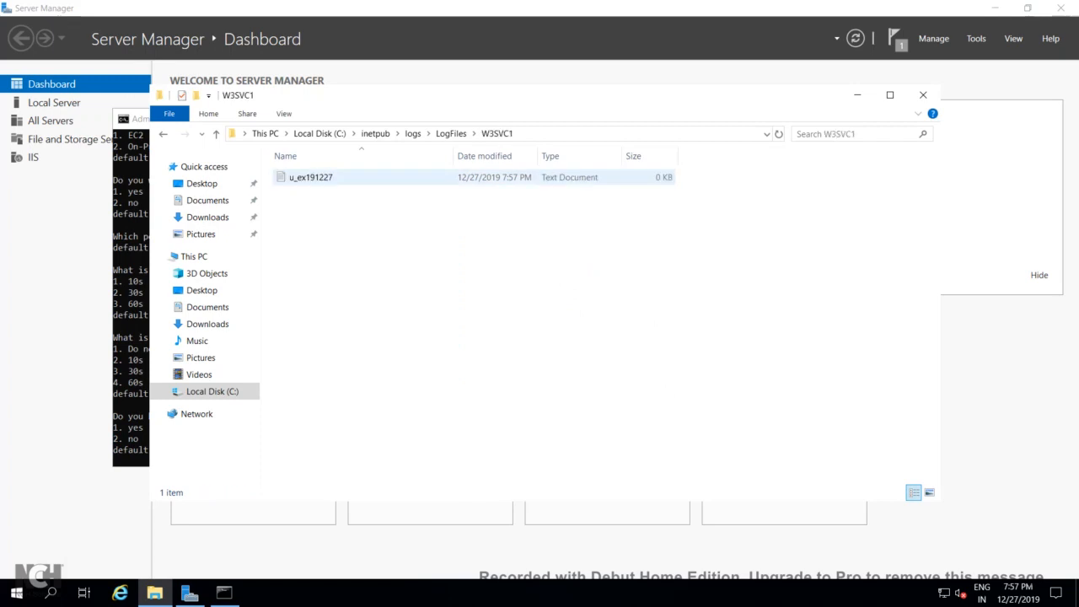
Step: Open the u_ex191227 log file to examine its recorded requests, and minimize the remote desktop session
double_click(305, 177)
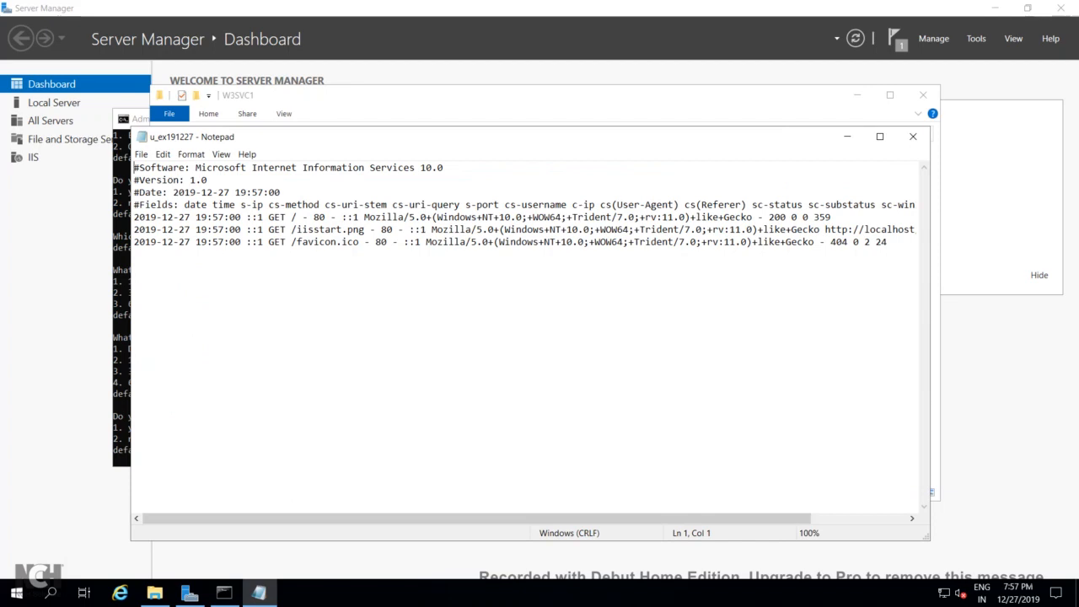
mouse_move(679, 7)
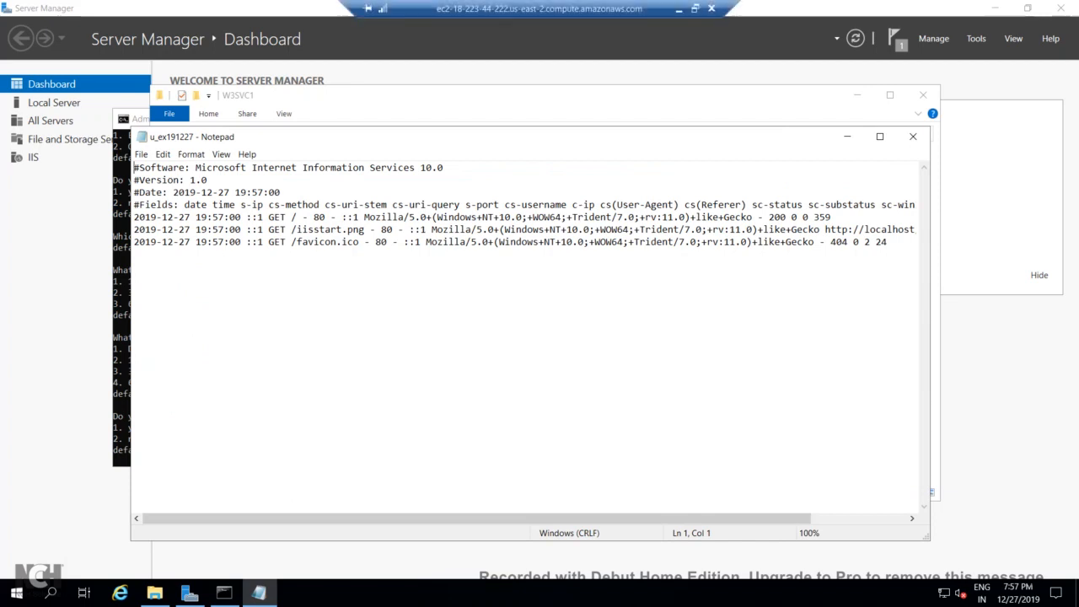
left_click(679, 9)
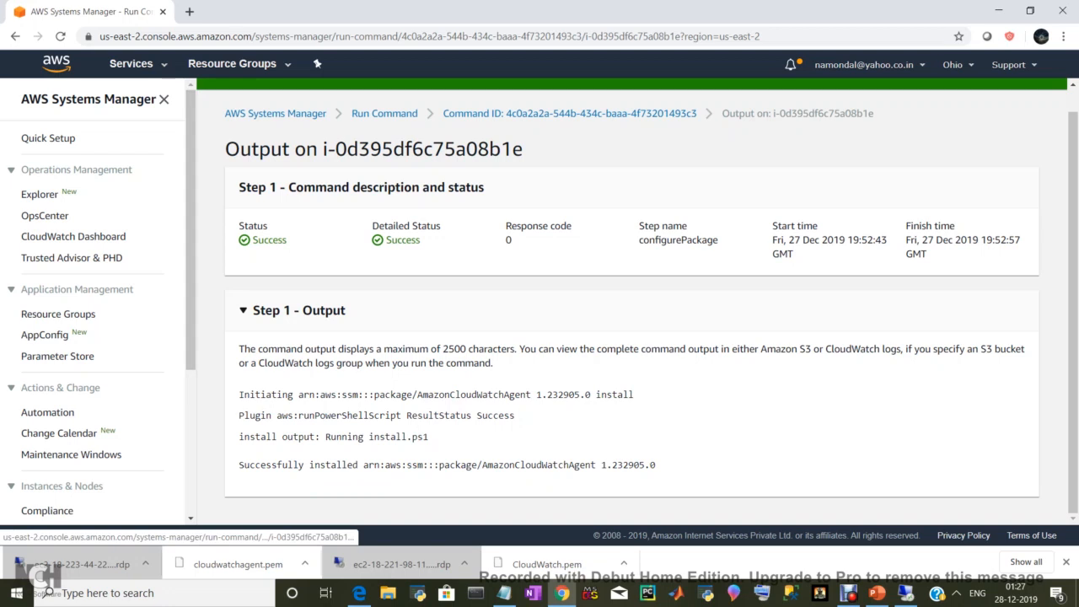
Step: Show the running EC2 instances in the AWS console and copy the public DNS of Windows Server1
left_click(132, 65)
left_click(42, 153)
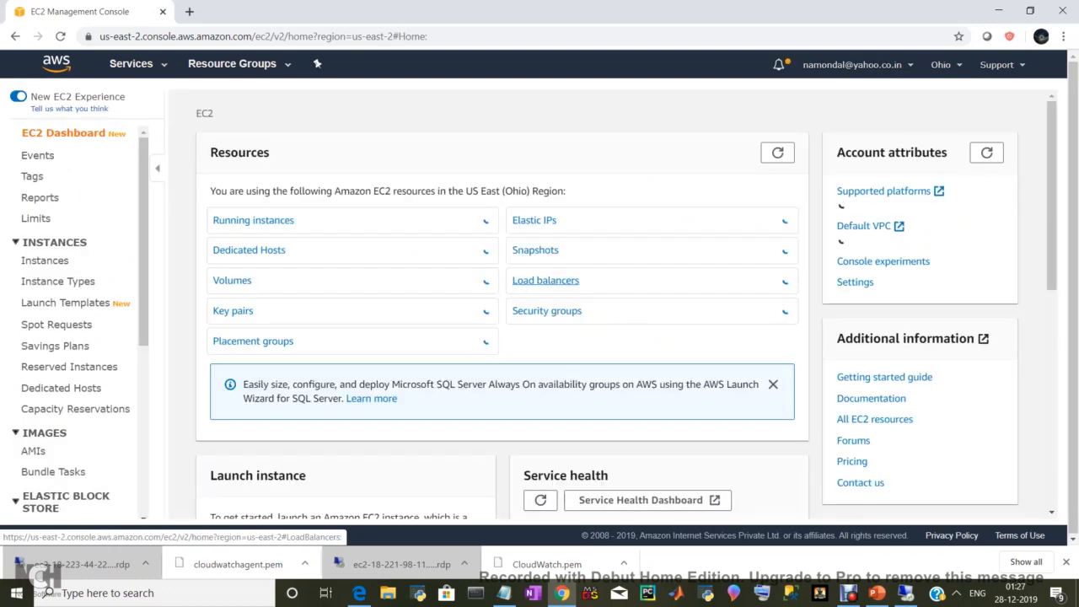
left_click(253, 220)
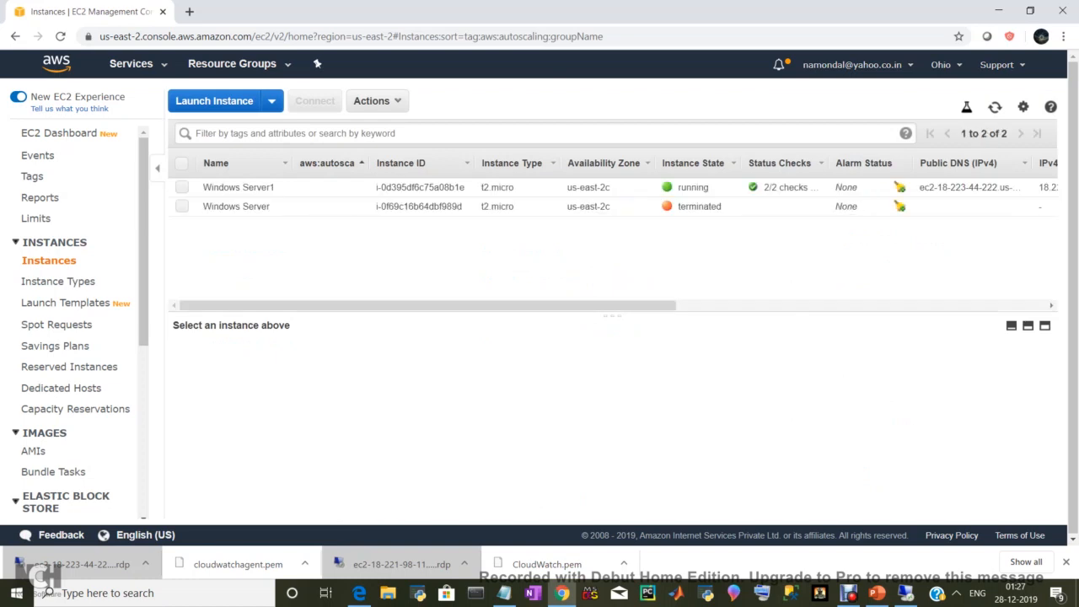
left_click(239, 187)
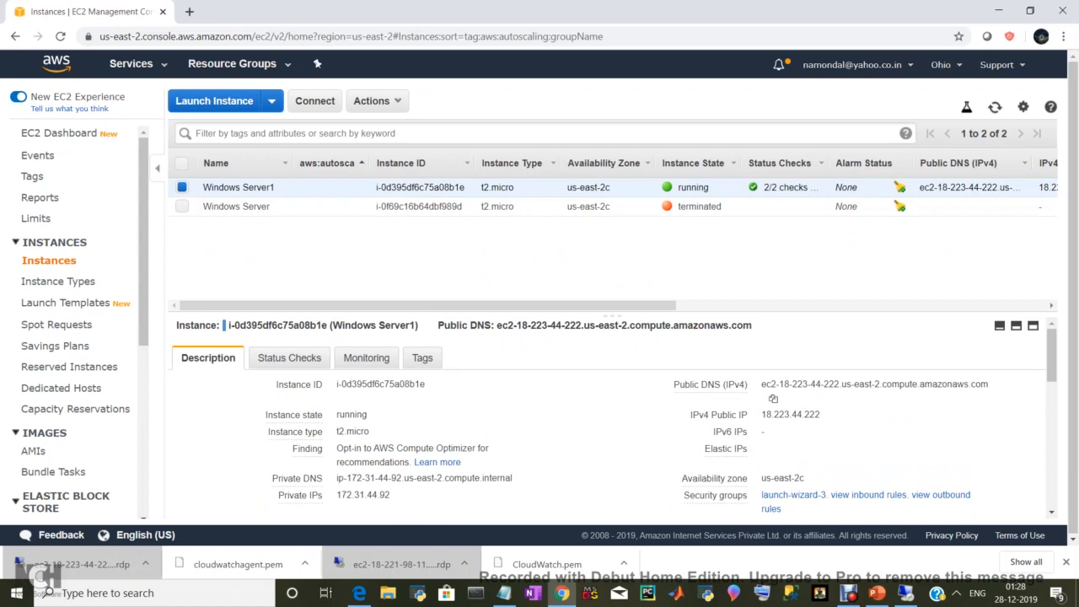
left_click(773, 398)
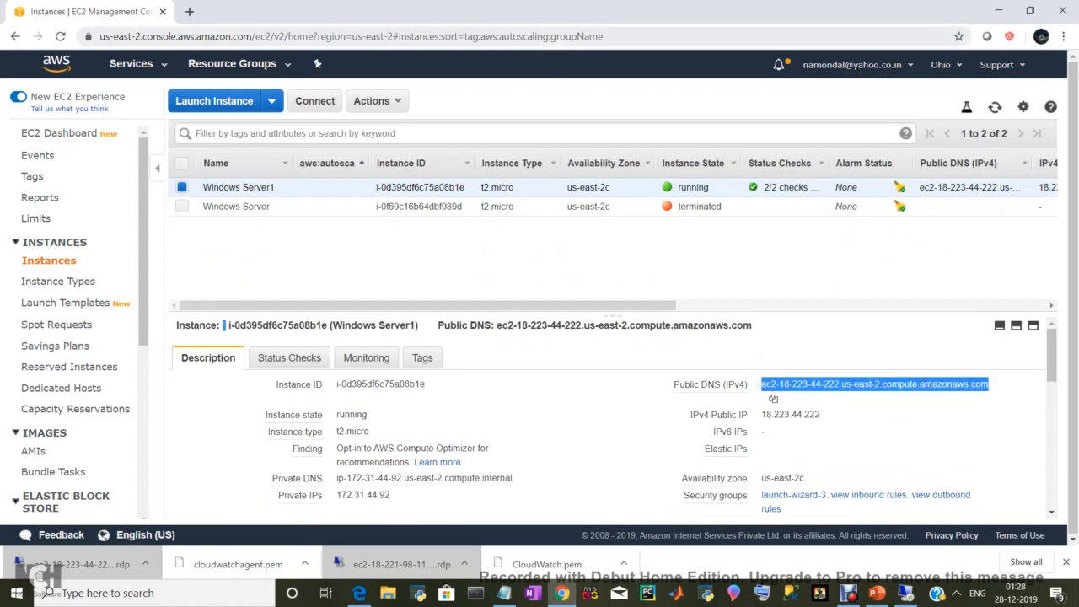
Step: Load the copied public DNS address in a new browser tab
left_click(189, 11)
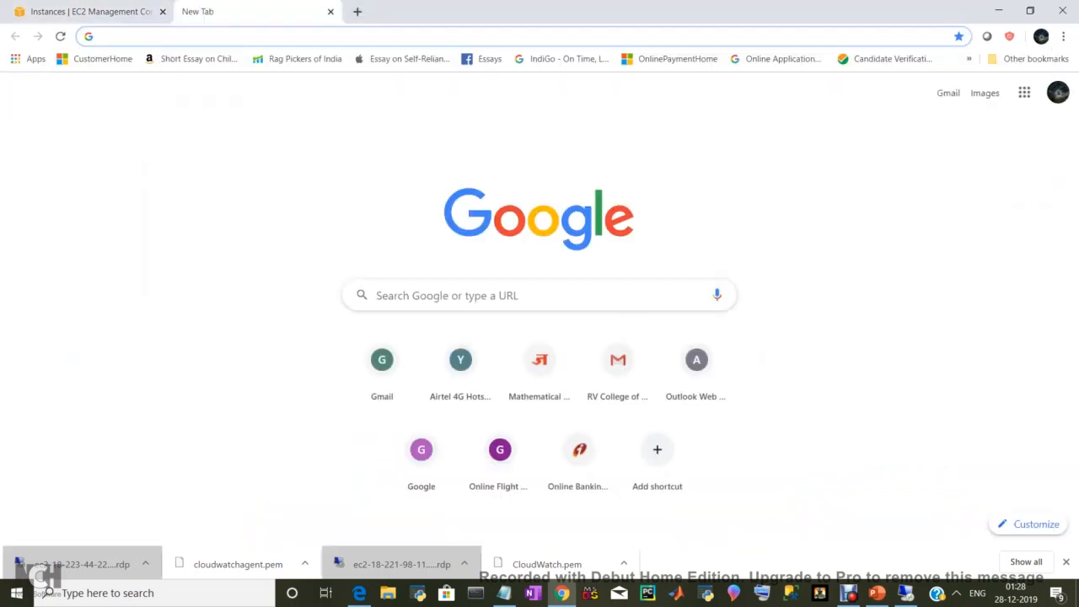
right_click(136, 36)
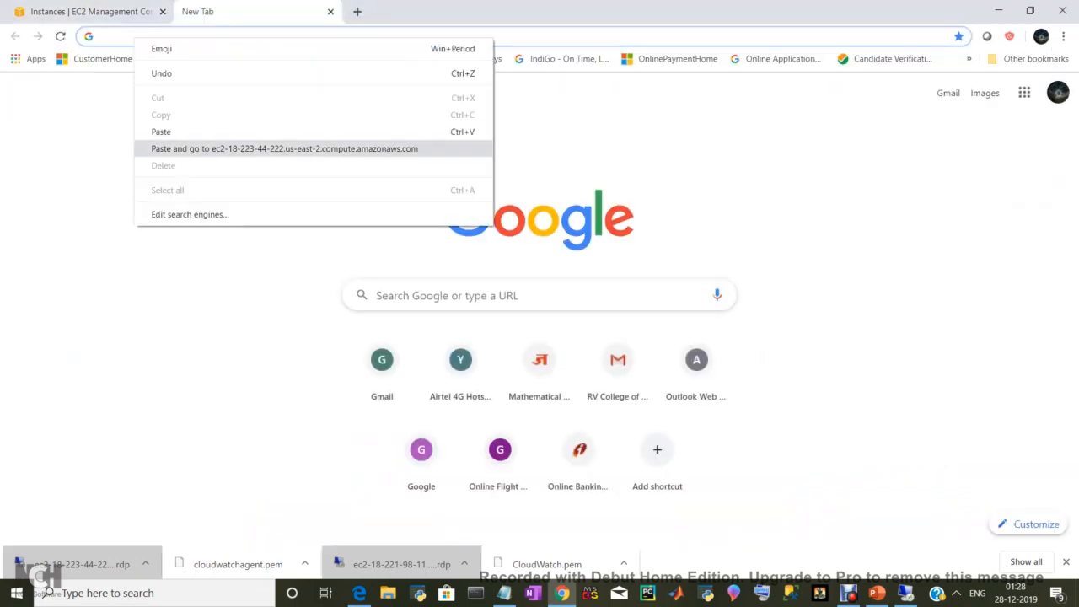
left_click(253, 148)
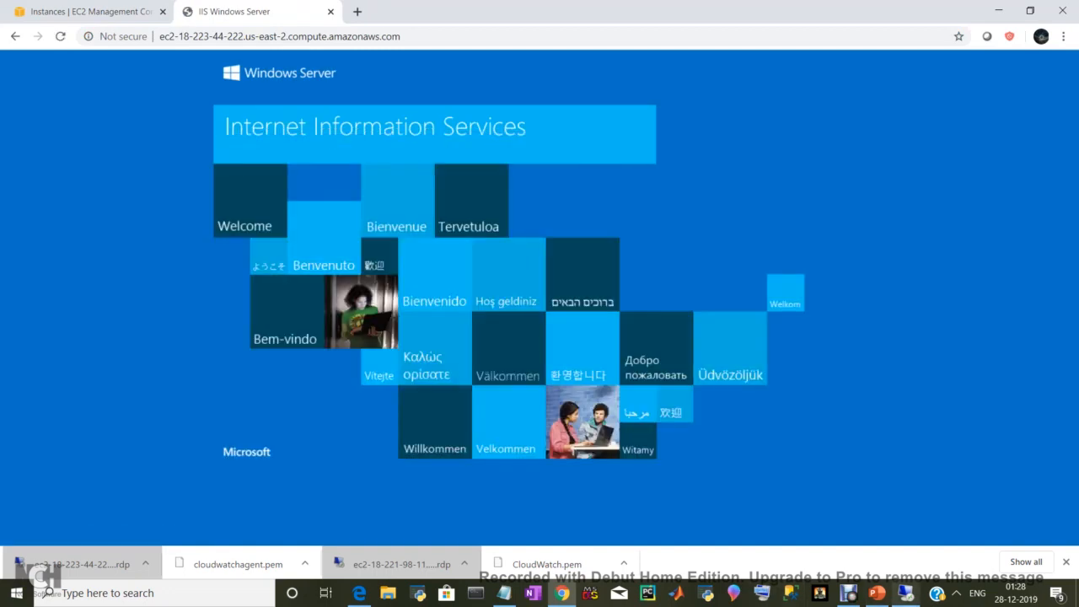
Step: Return to the remote desktop session, reopen the u_ex191227 log to check for new requests, and close the log and its folder
left_click(906, 592)
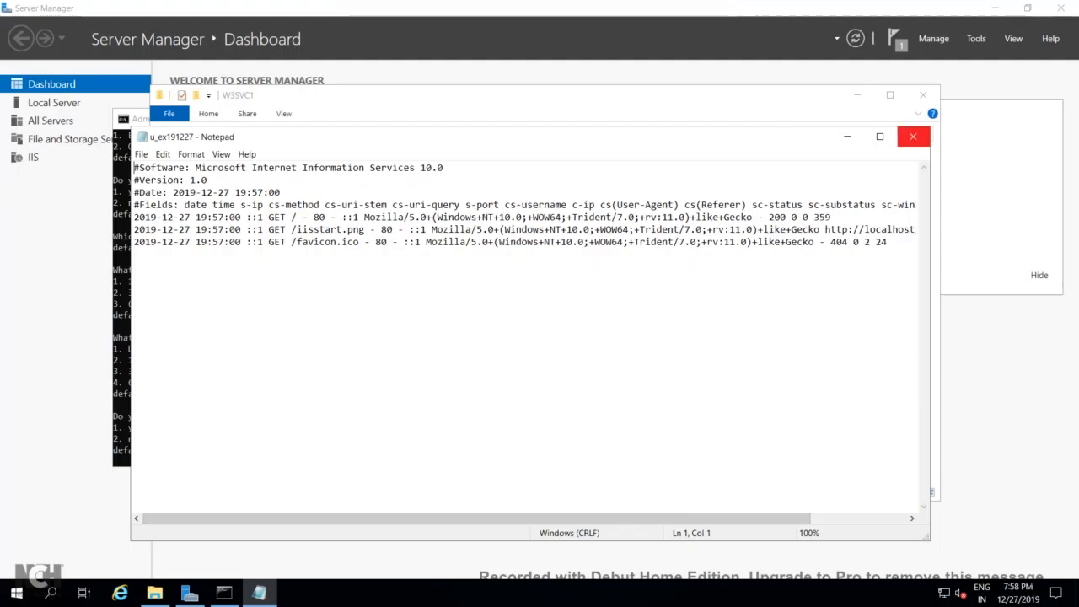
left_click(913, 136)
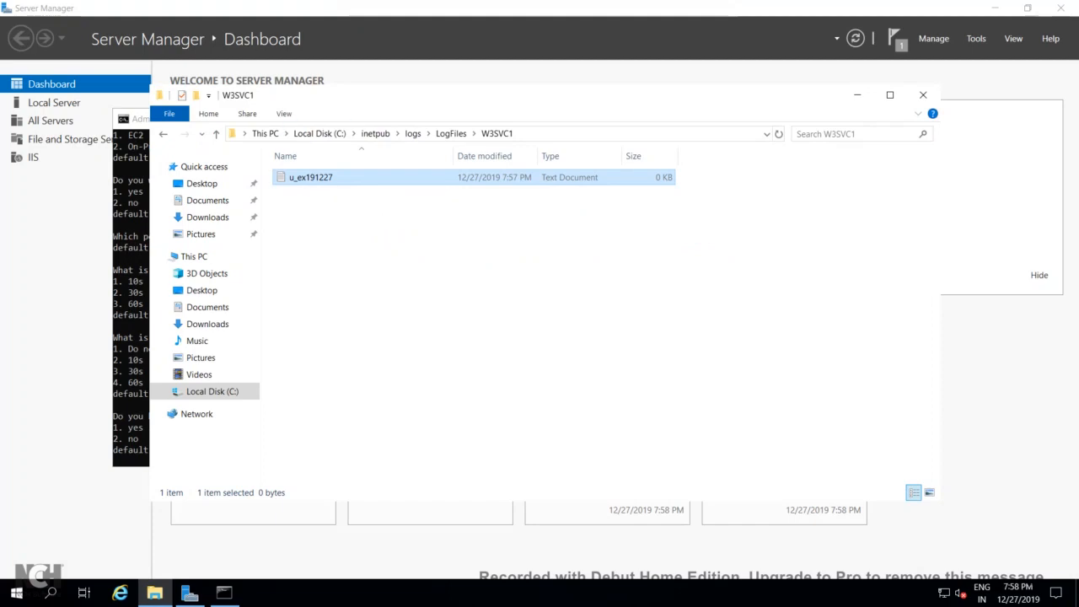
double_click(312, 179)
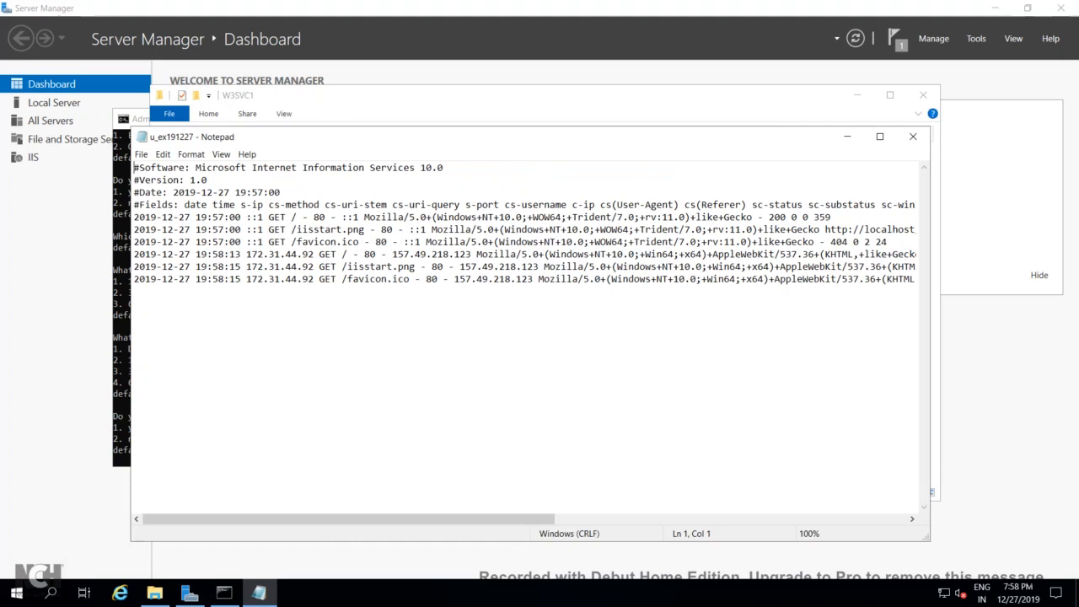
left_click(913, 137)
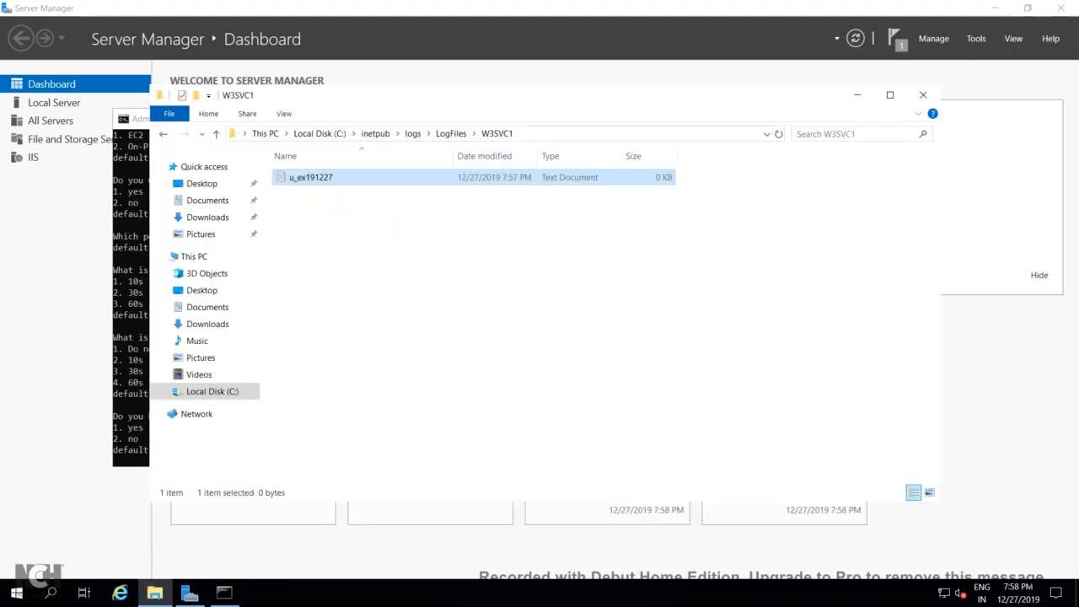
left_click(923, 95)
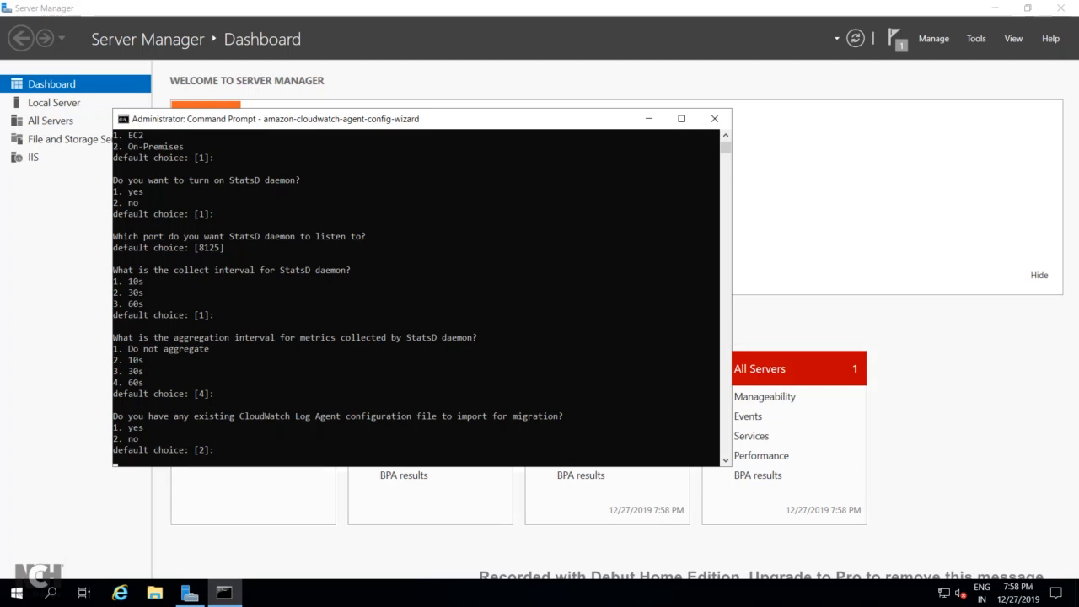
Step: Open the C:\inetpub\logs\LogFiles\W3SVC1 folder in File Explorer
left_click(154, 592)
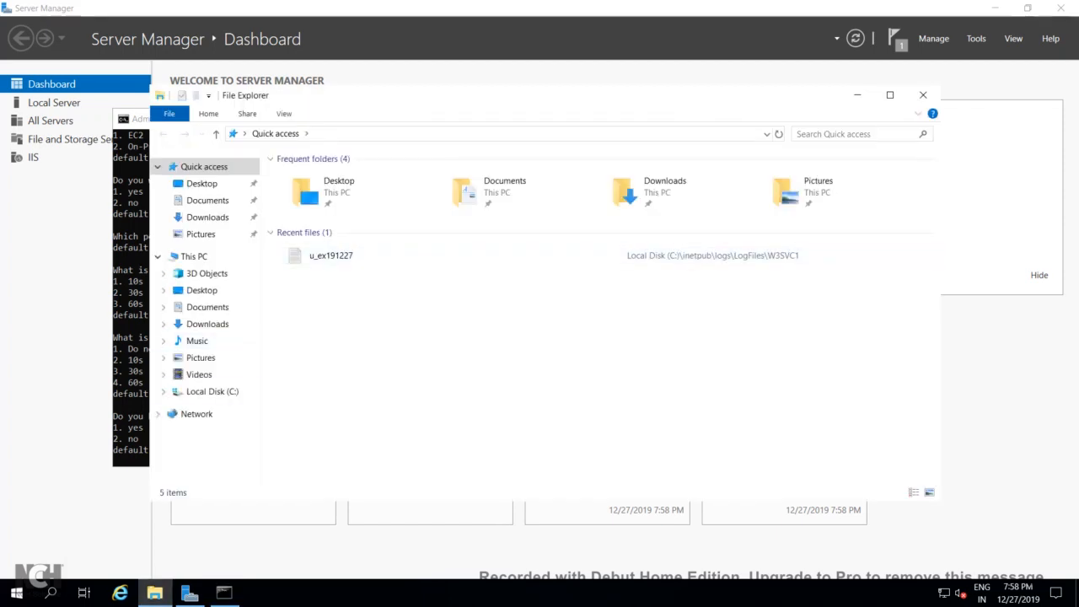
left_click(212, 392)
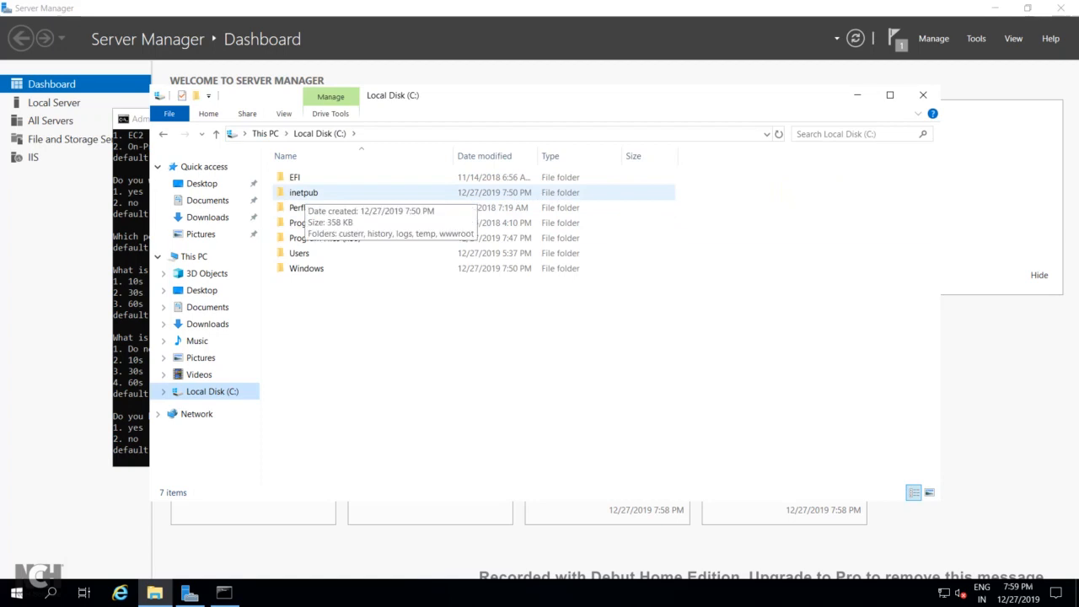
double_click(304, 192)
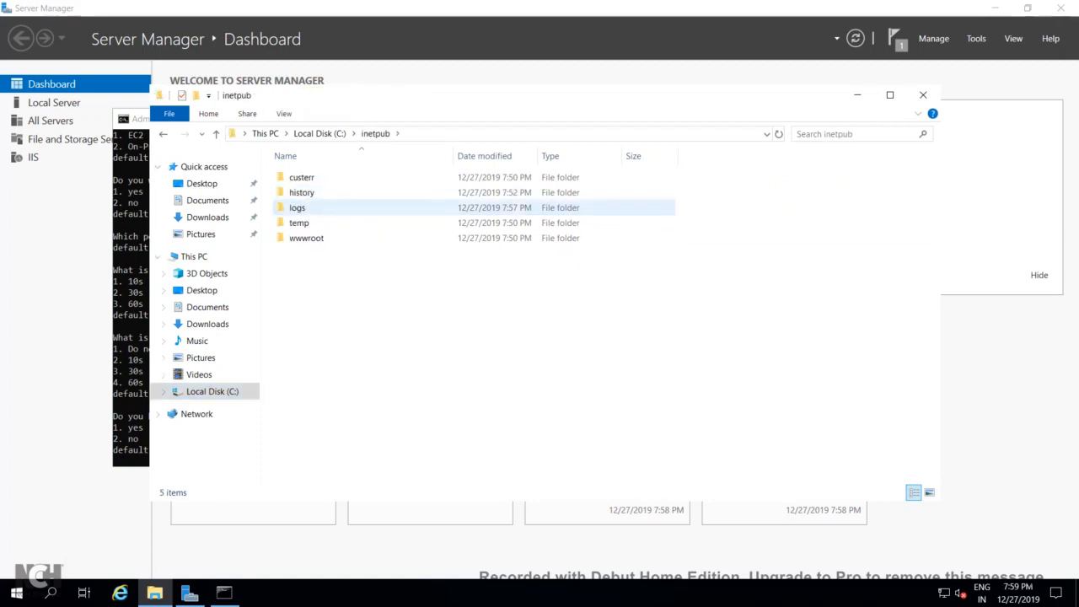
left_click(297, 208)
key("Return")
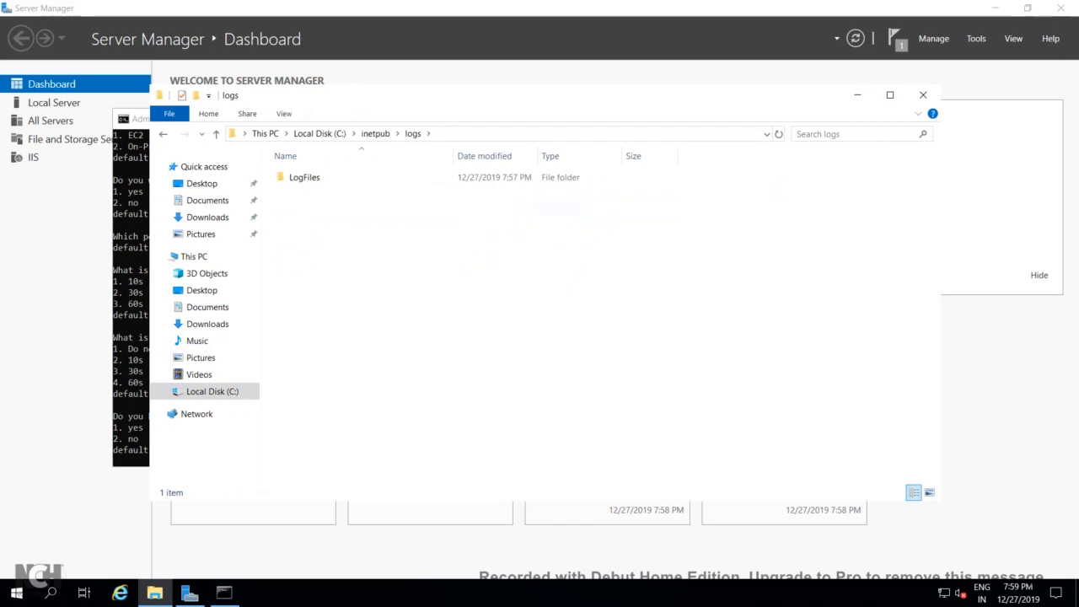
key("Down")
key("Return")
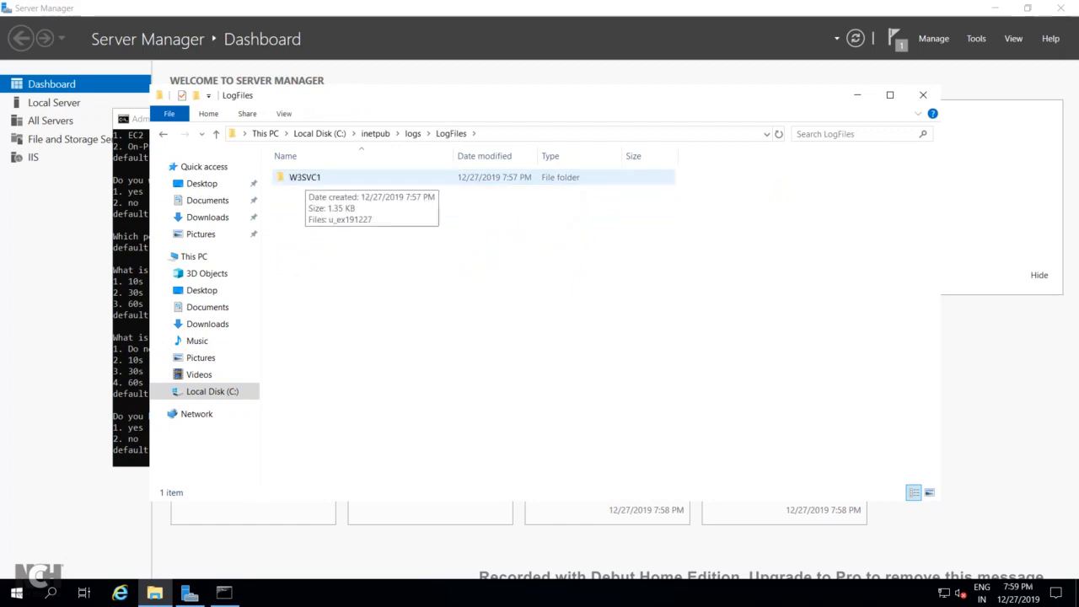
key("Down")
key("Return")
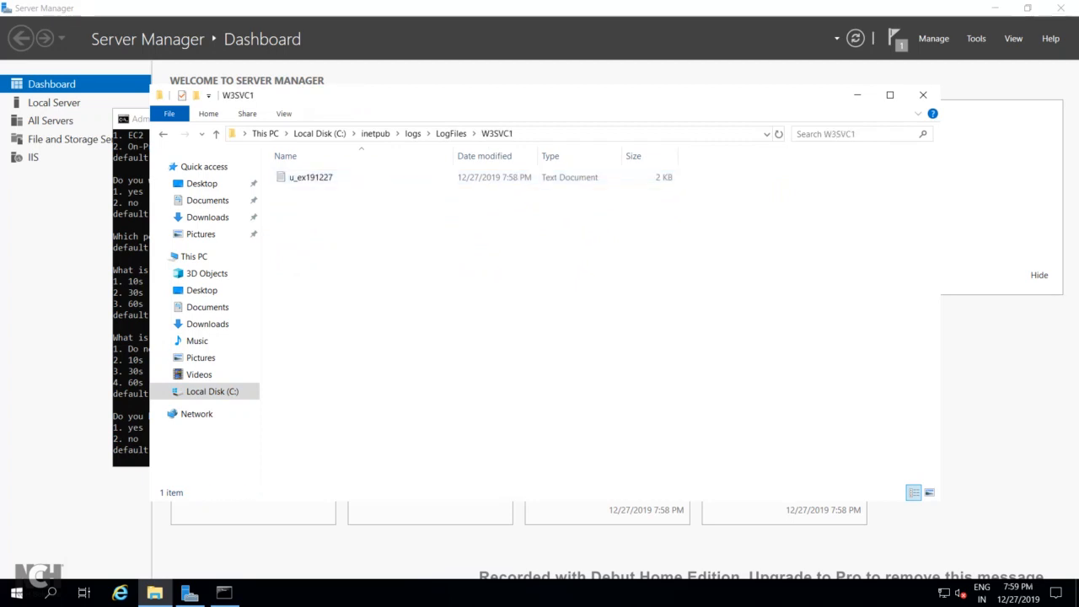
Step: Copy the full path of the W3SVC1 folder
key("alt+d")
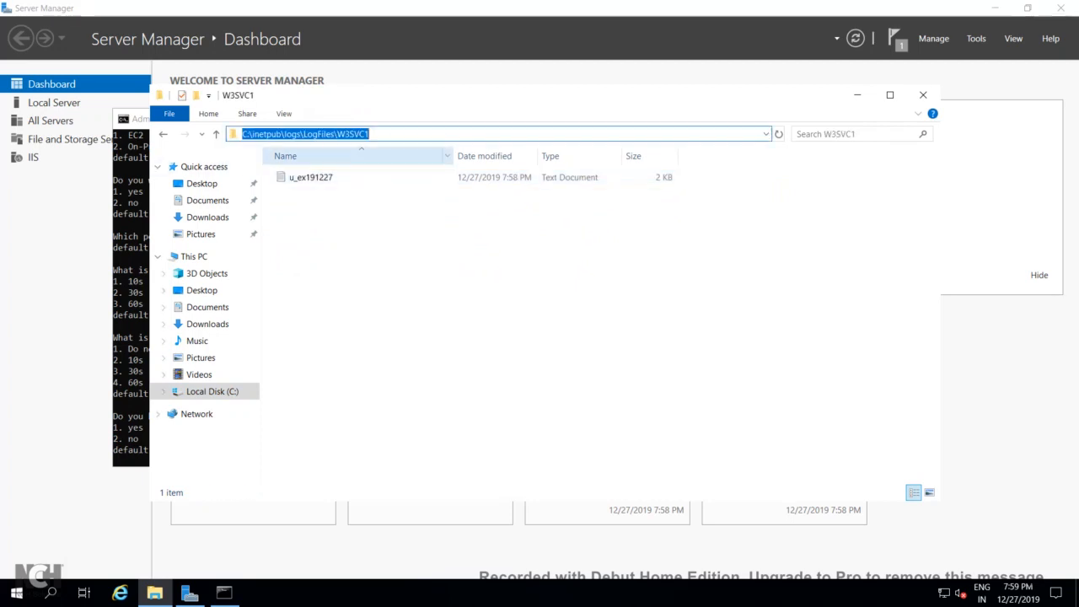
right_click(312, 132)
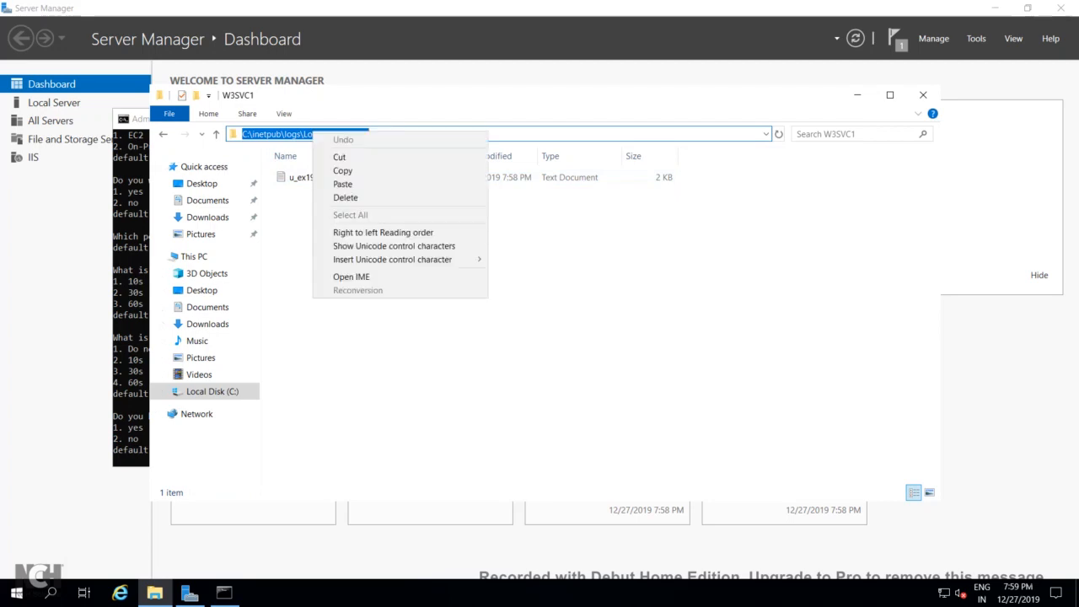
left_click(343, 170)
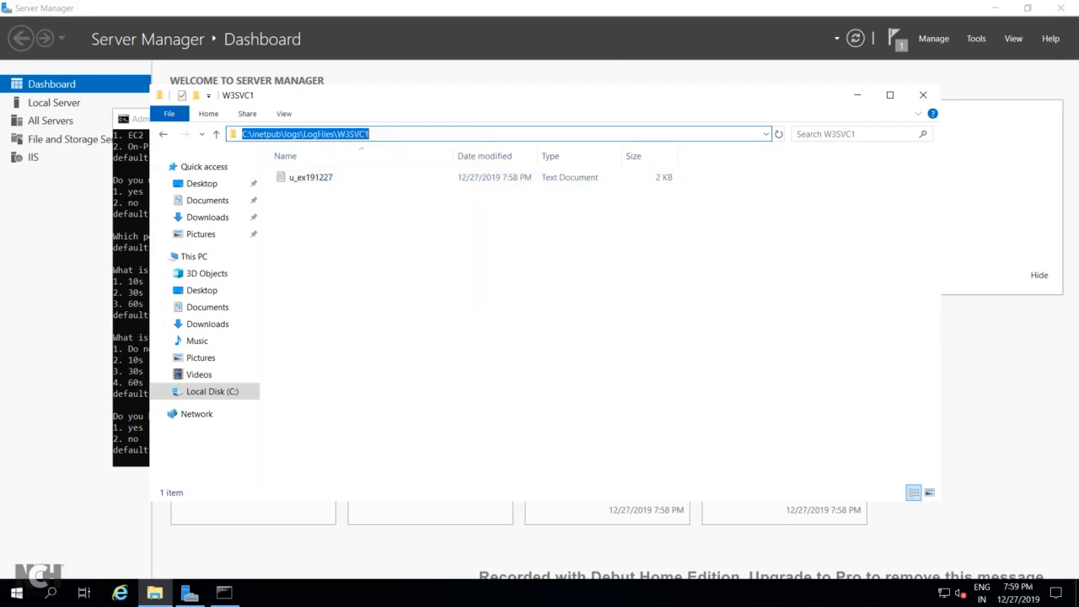
Step: Try to import an existing log agent configuration from C:\inetpub\logs\LogFiles\W3SVC1\*.log in the config wizard, and close the Command Prompt
left_click(190, 593)
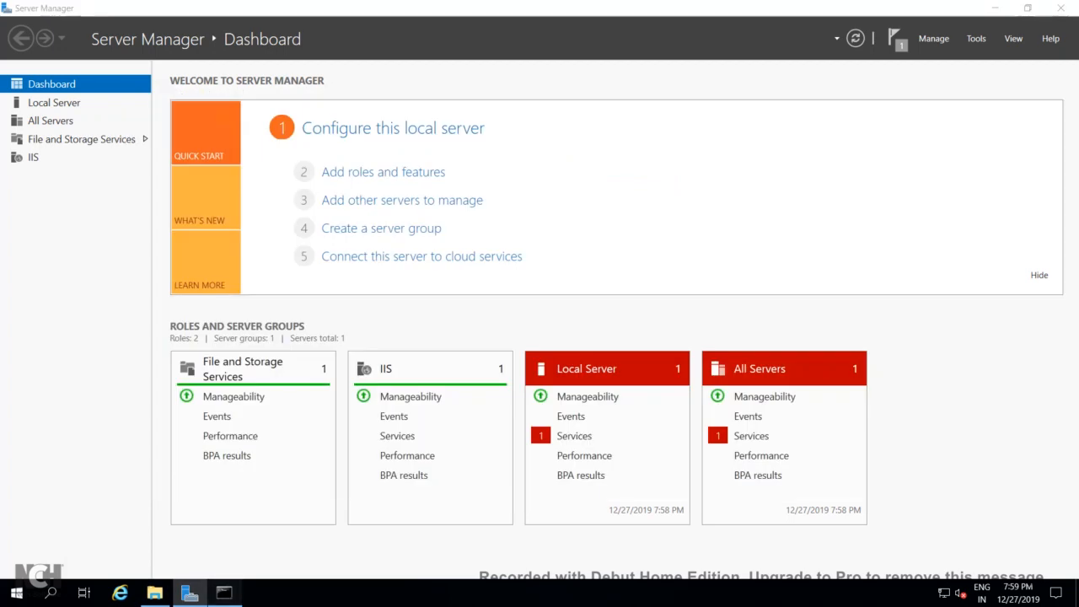
left_click(223, 593)
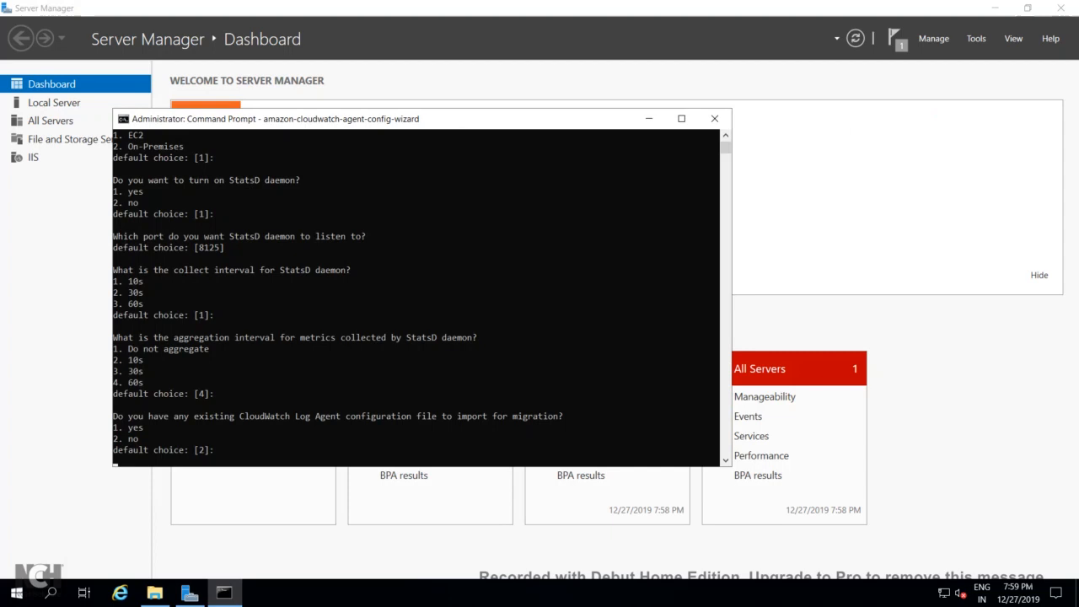
type("1")
key("Return")
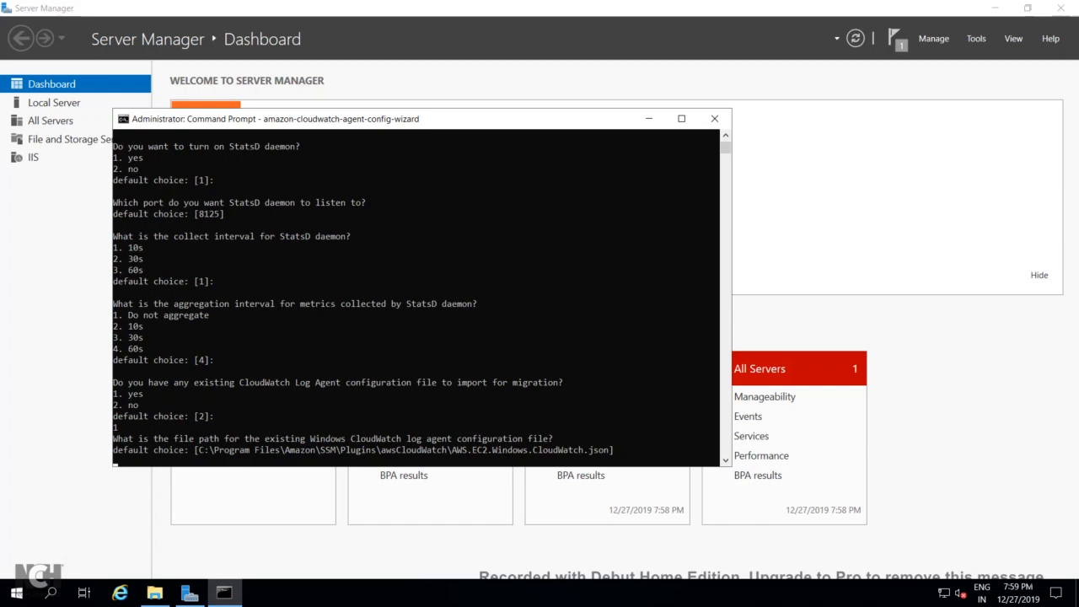
scroll(416, 297, "down", 2)
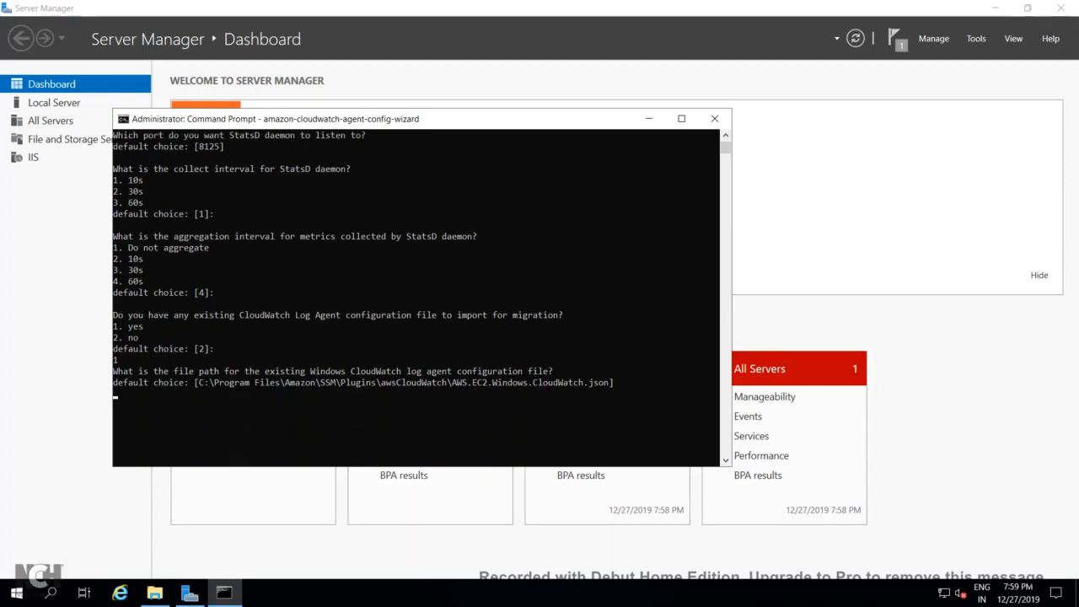
key("ctrl+v")
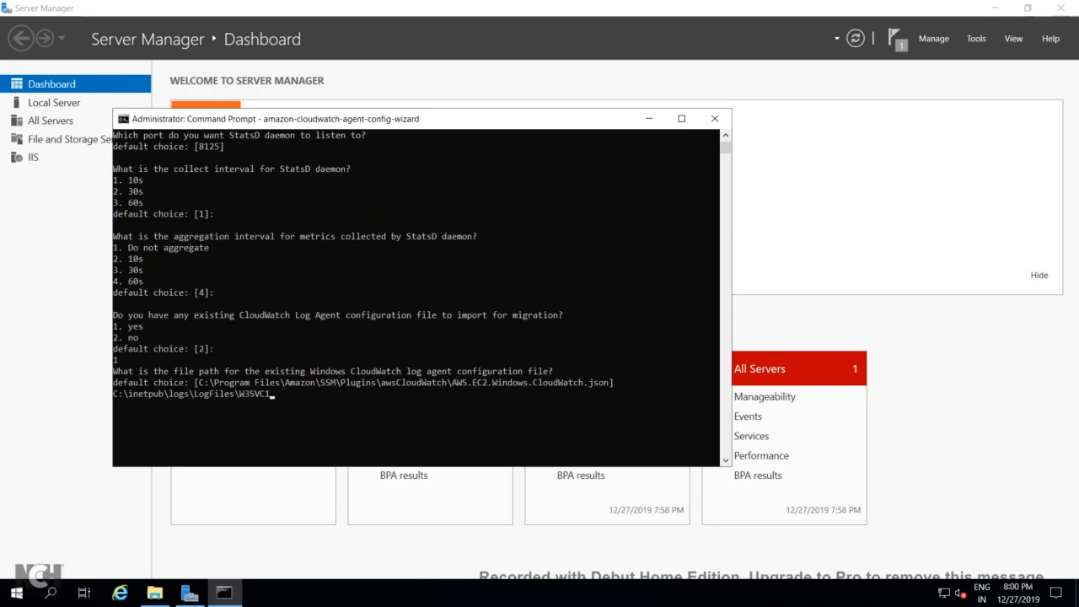
type("\\*.log")
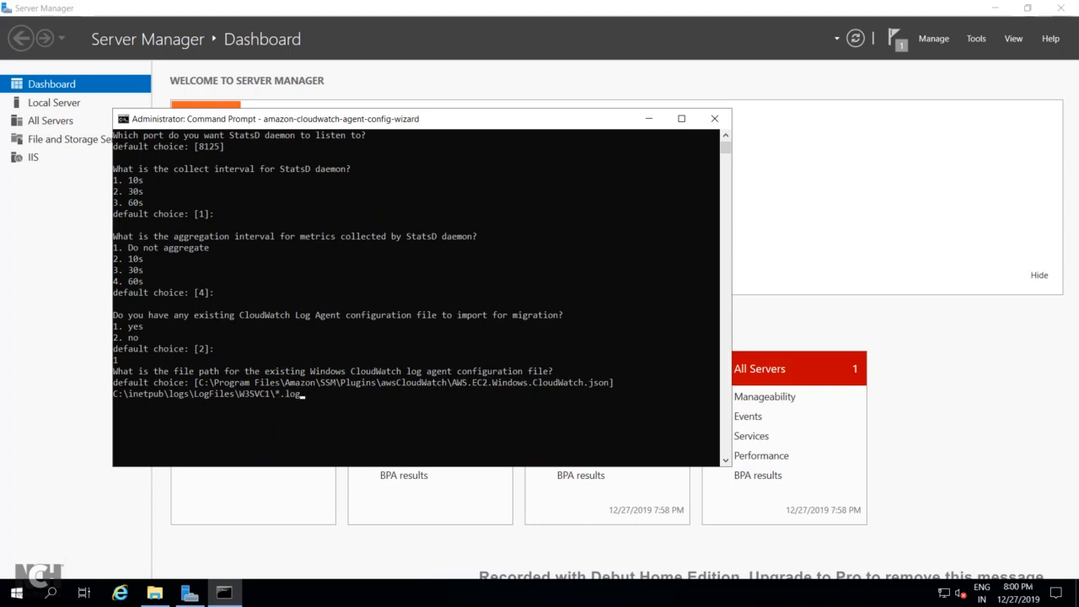
key("Return")
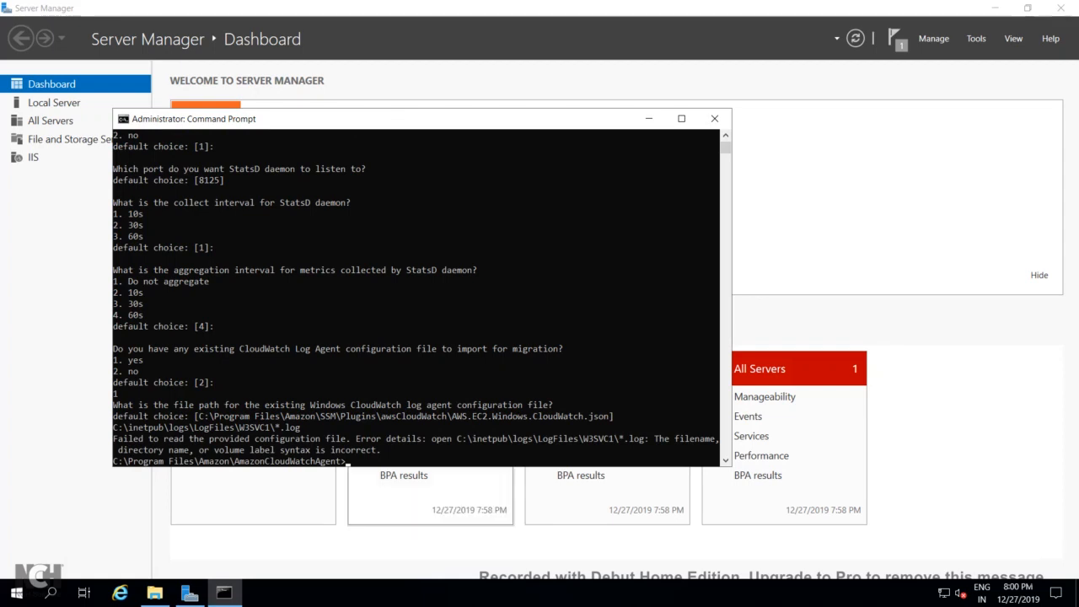
key("Return")
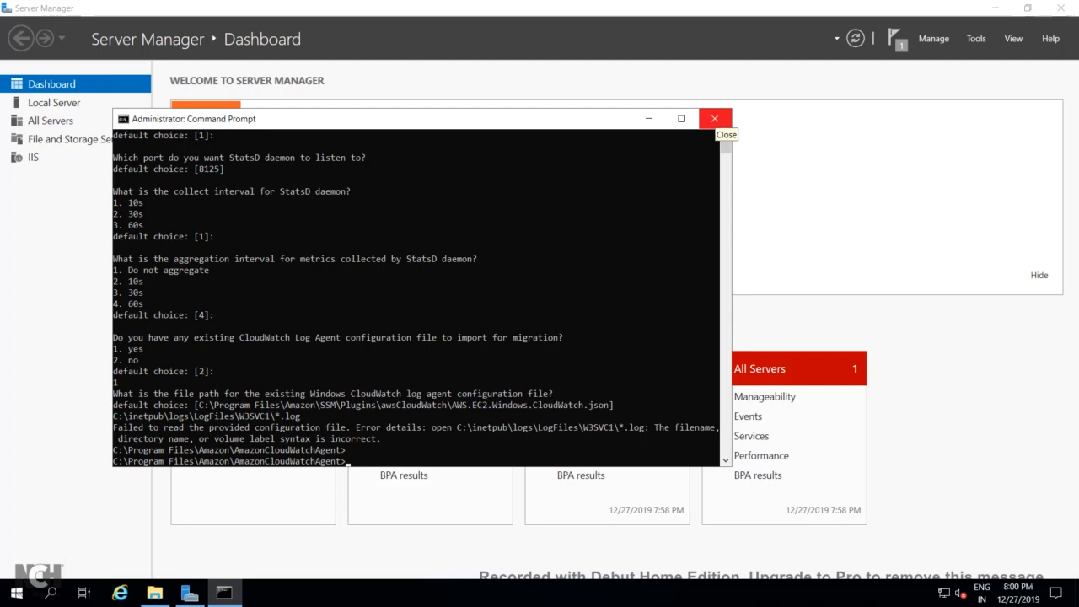
left_click(714, 118)
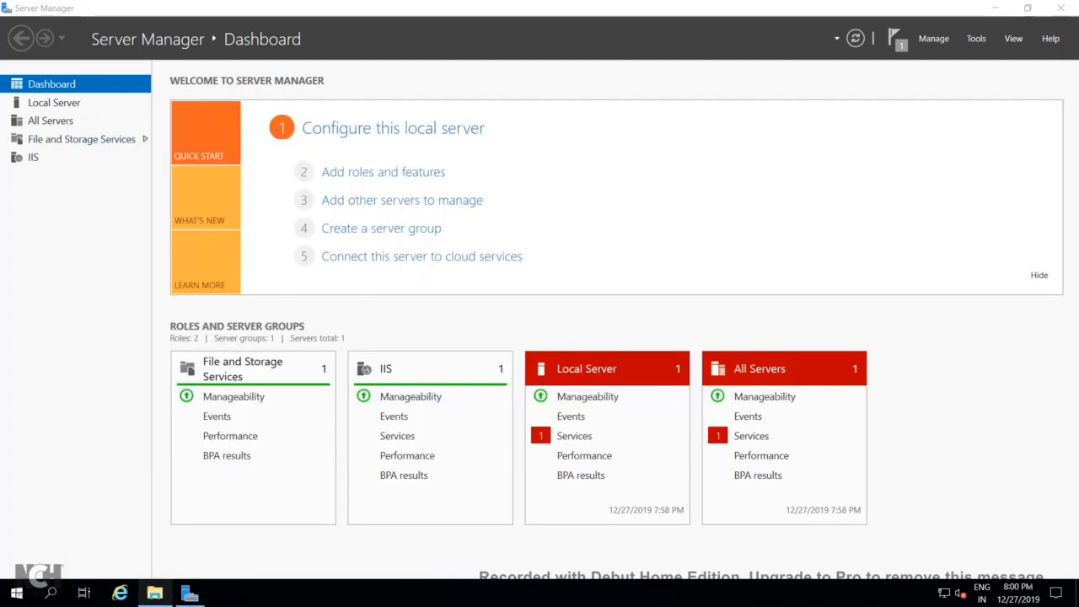
Step: Open the C:\Program Files\Amazon\AmazonCloudWatchAgent folder in File Explorer and copy its full path
key("alt+Tab")
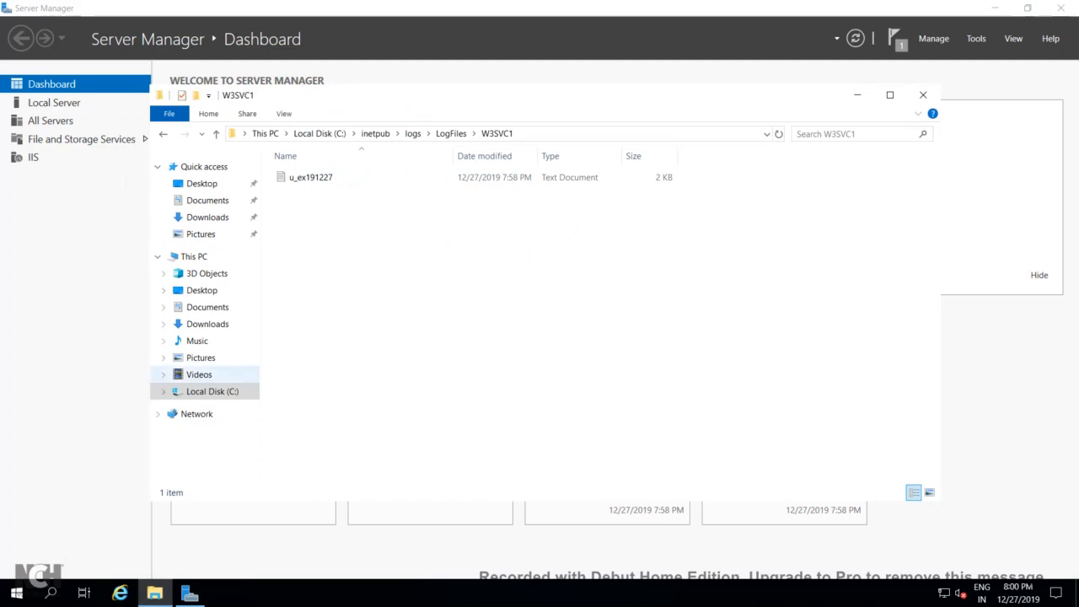
left_click(212, 391)
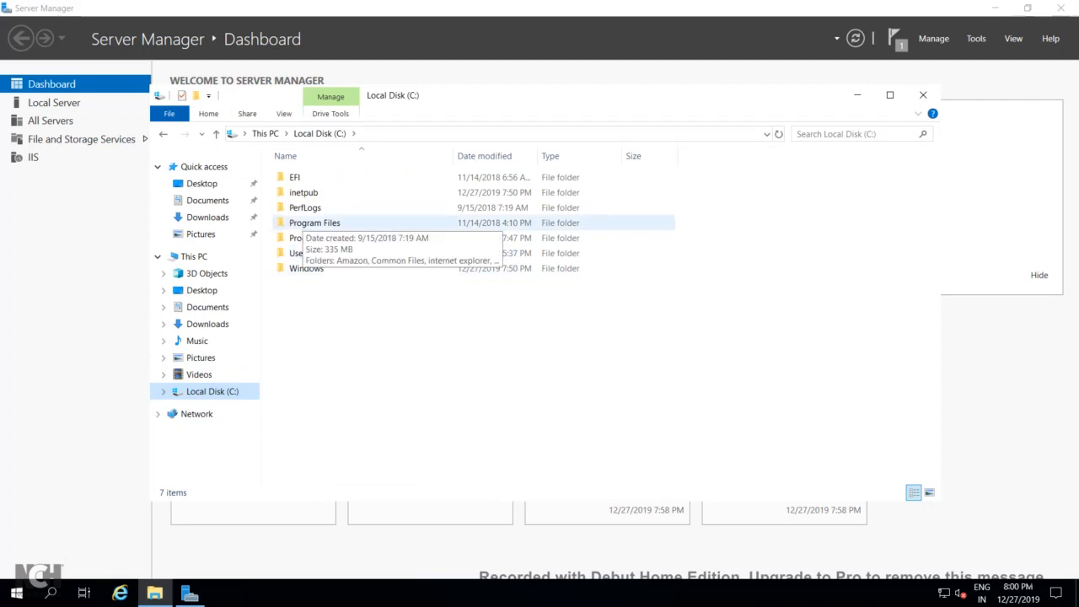
double_click(315, 222)
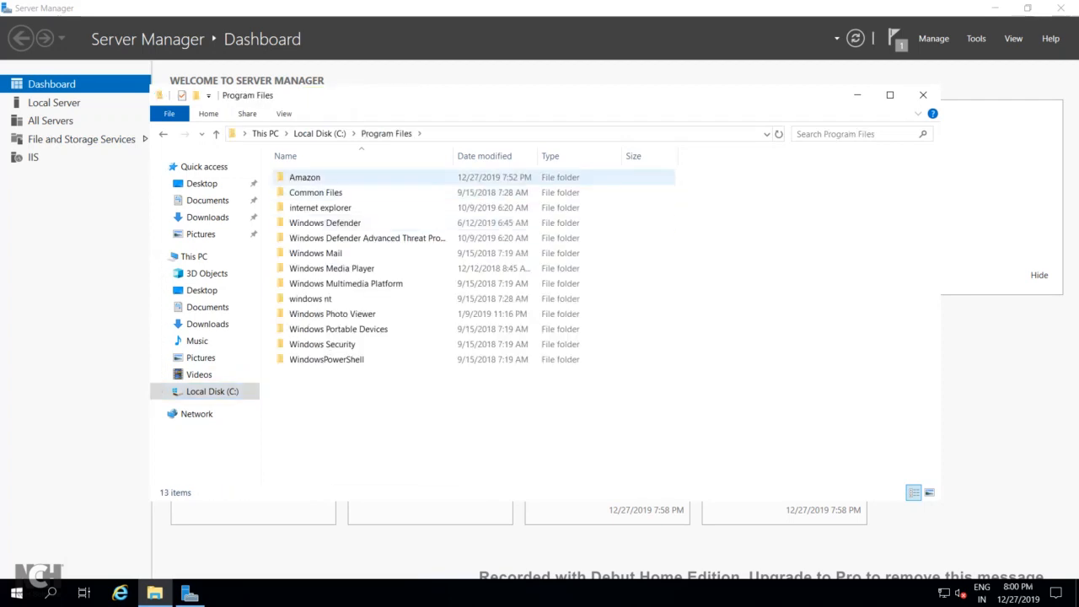
double_click(305, 177)
double_click(304, 177)
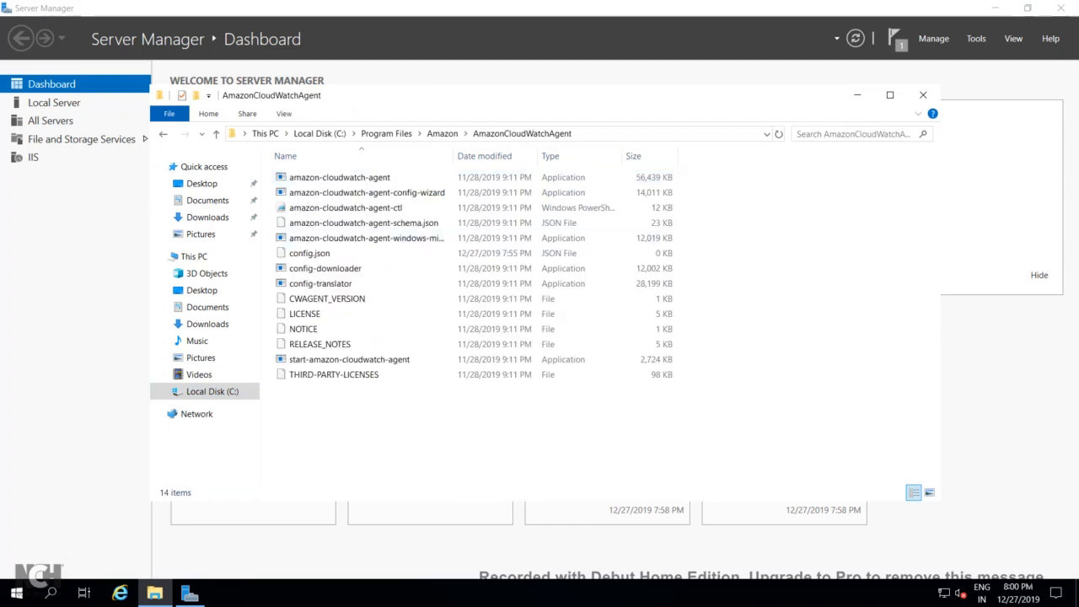
left_click(637, 134)
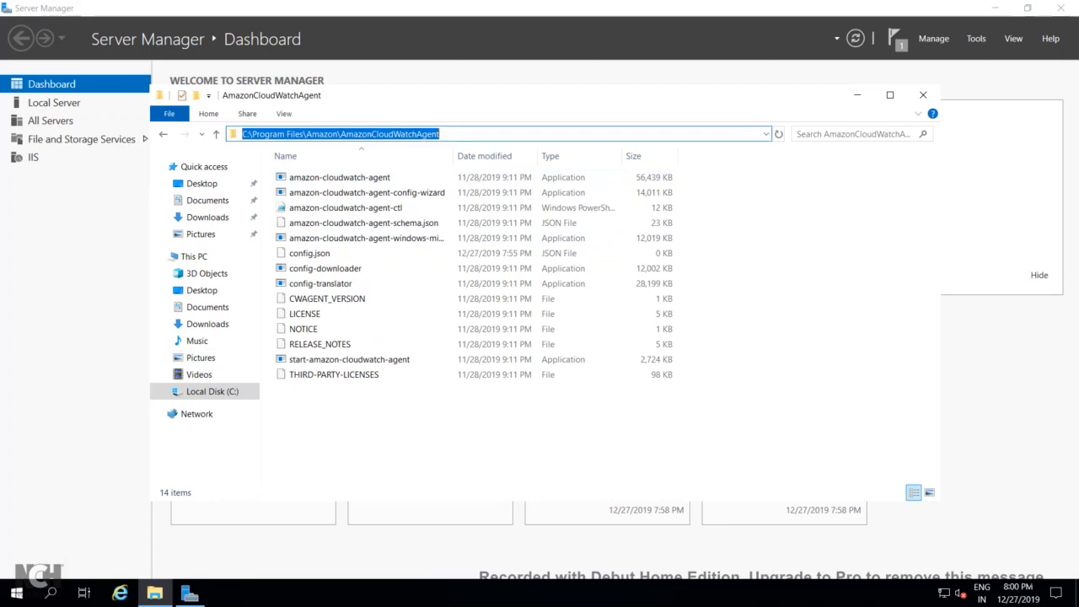
right_click(373, 135)
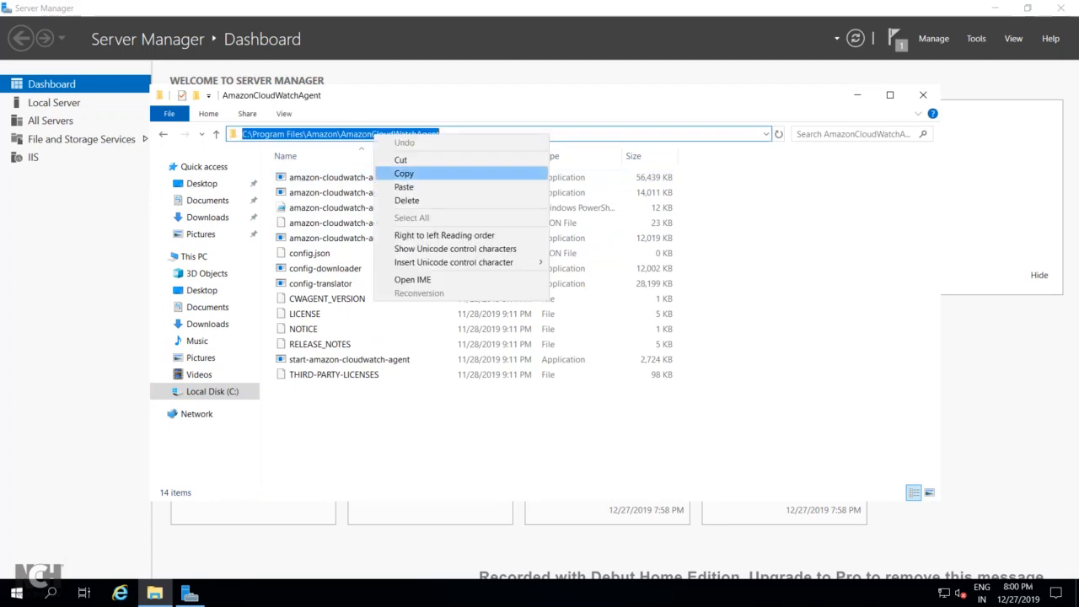
left_click(404, 173)
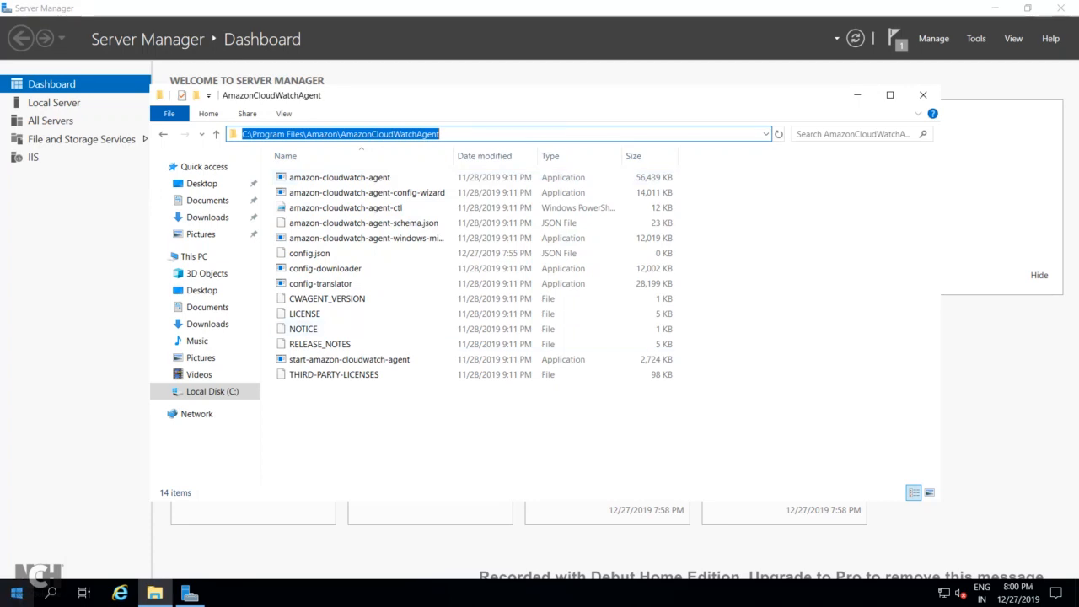
Step: Open Command Prompt as administrator and change the directory to C:\Program Files\Amazon\AmazonCloudWatchAgent
left_click(51, 594)
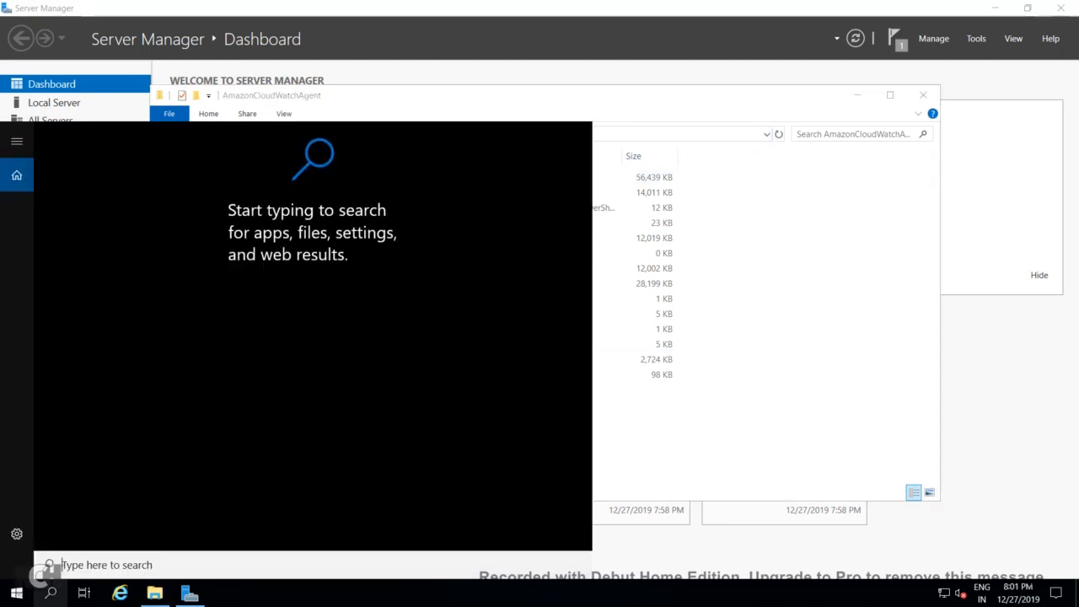
type("cmd")
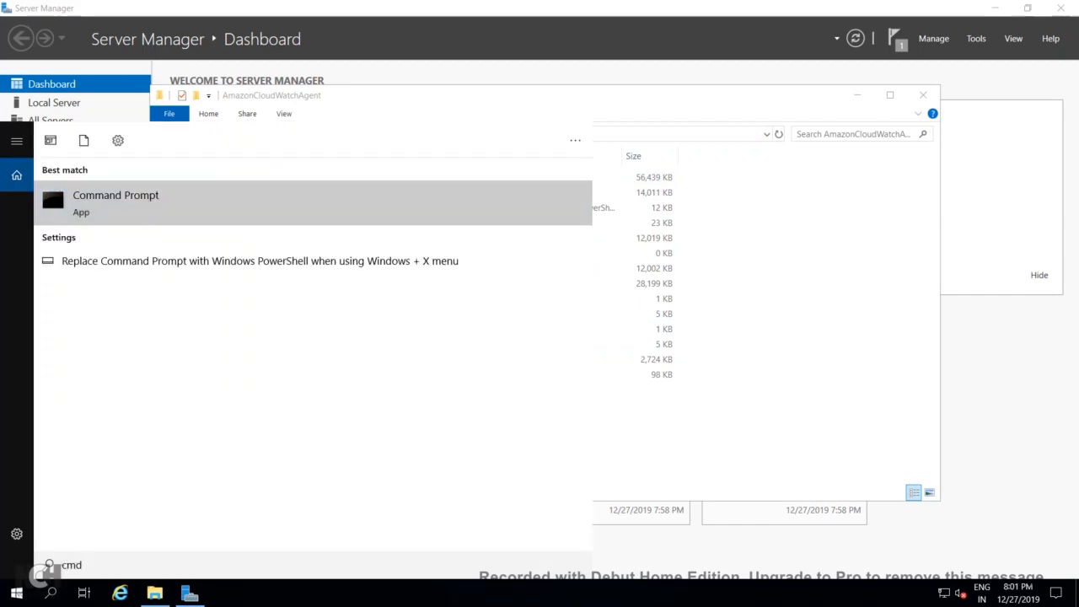
right_click(142, 194)
left_click(198, 206)
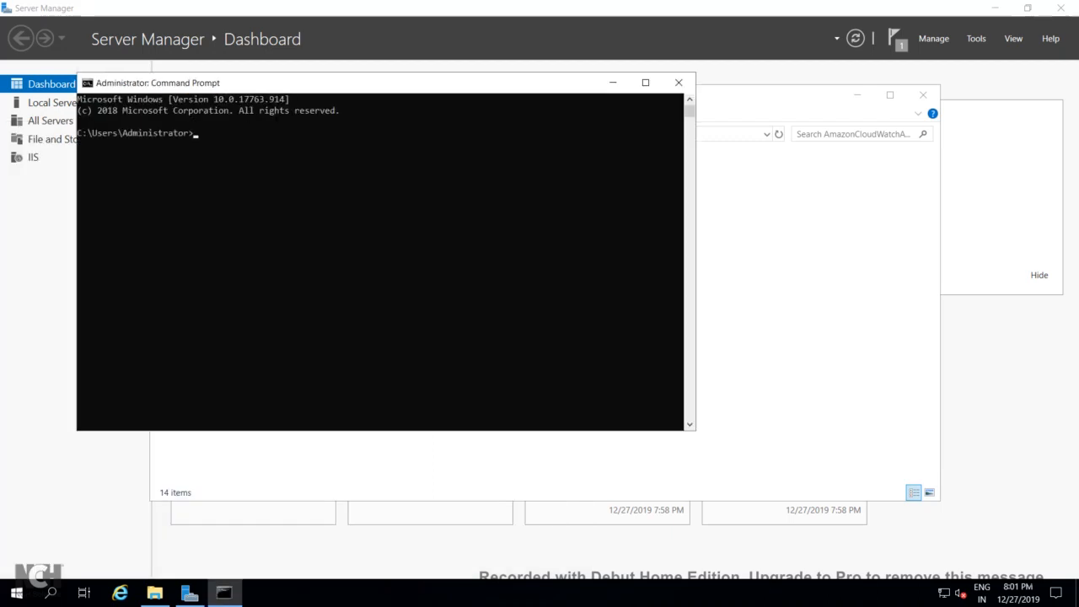
type("cd")
key("ctrl+v")
key("Return")
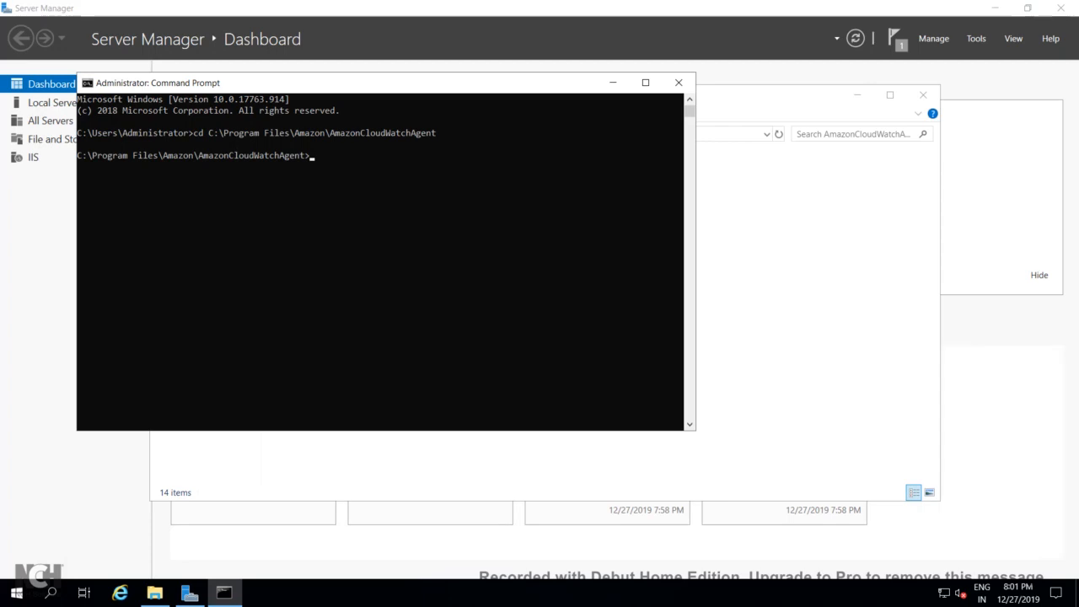
Step: Copy the file name amazon-cloudwatch-agent-config-wizard from the agent folder and run it in the Command Prompt
left_click(155, 593)
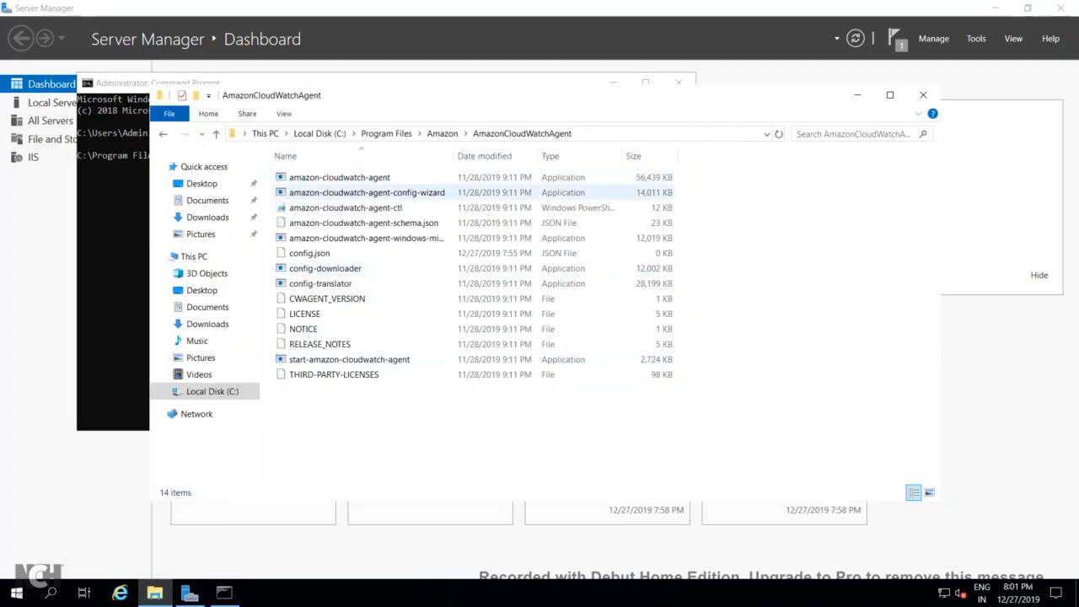
left_click(363, 192)
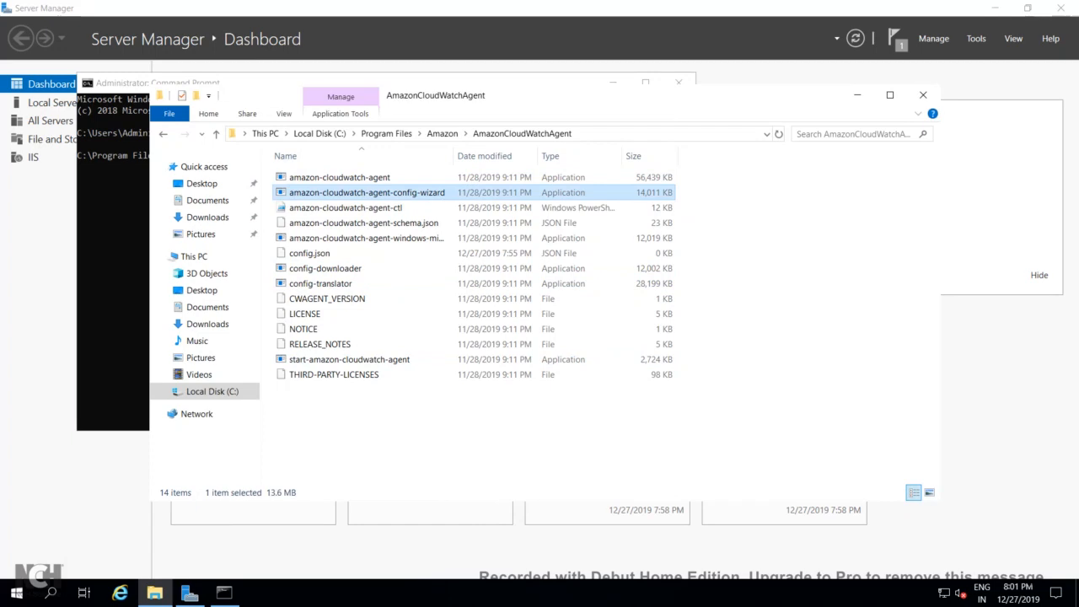
key("F2")
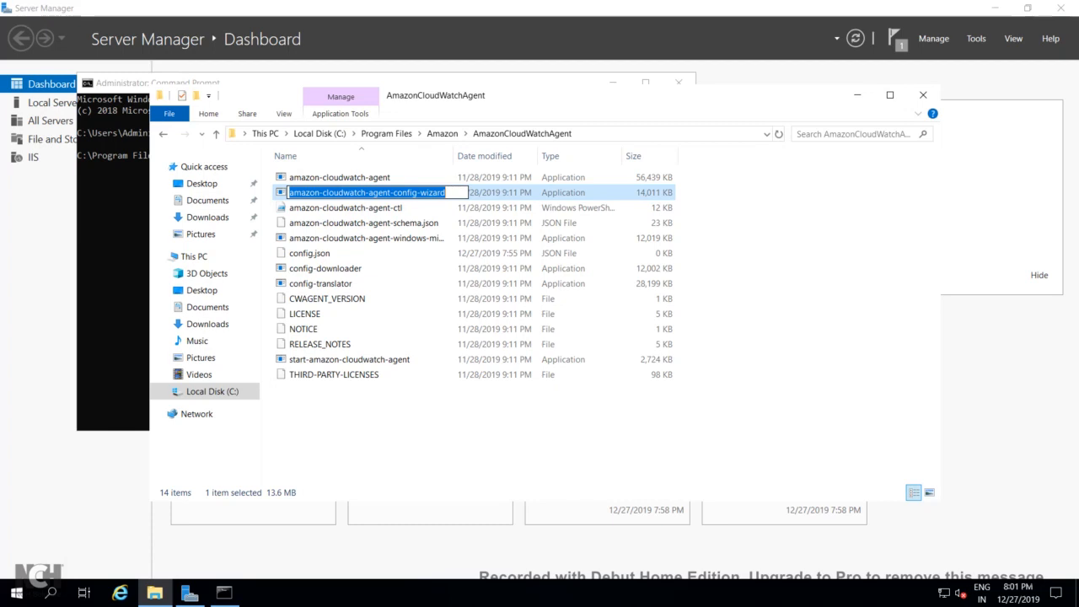
right_click(358, 193)
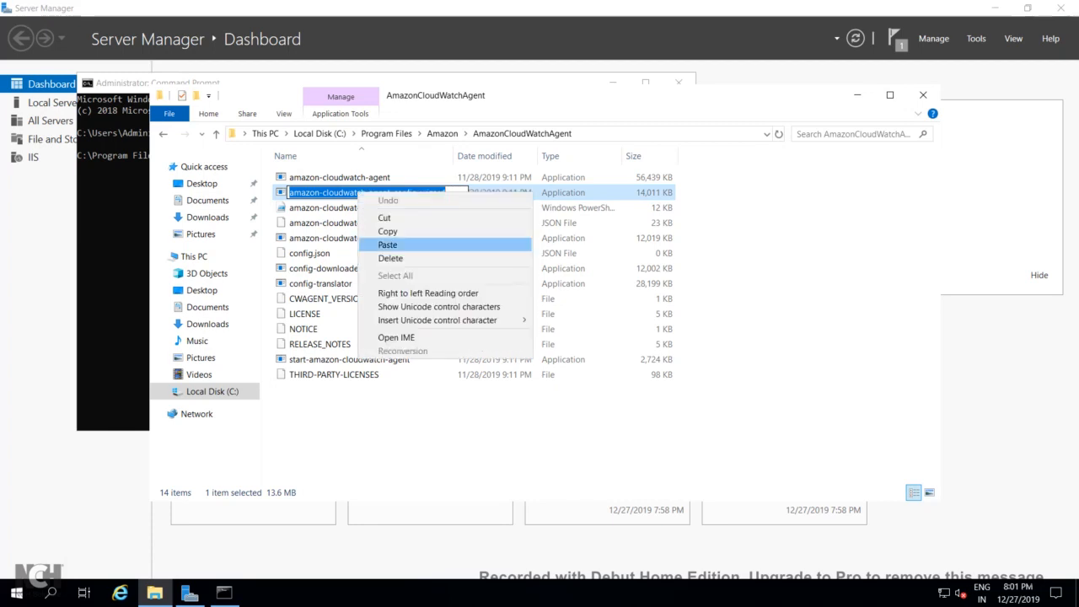
left_click(388, 231)
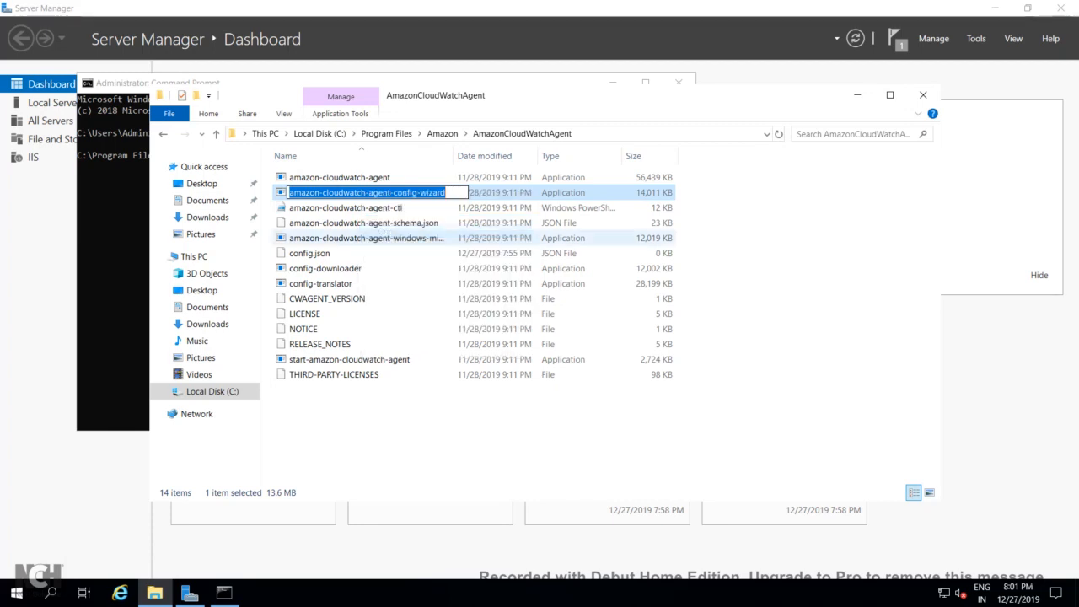
key("Escape")
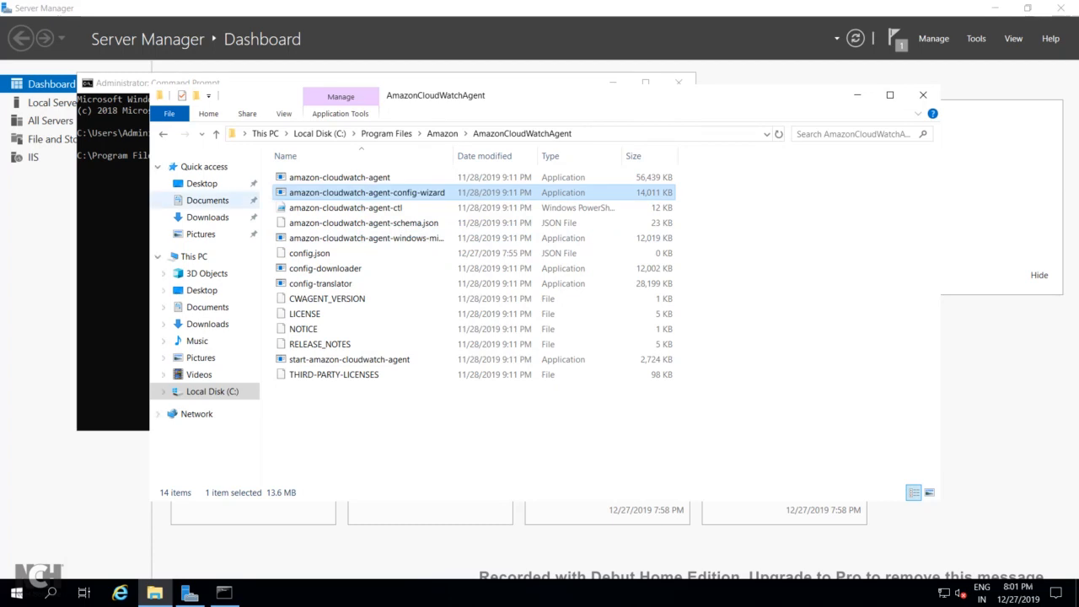
left_click(118, 218)
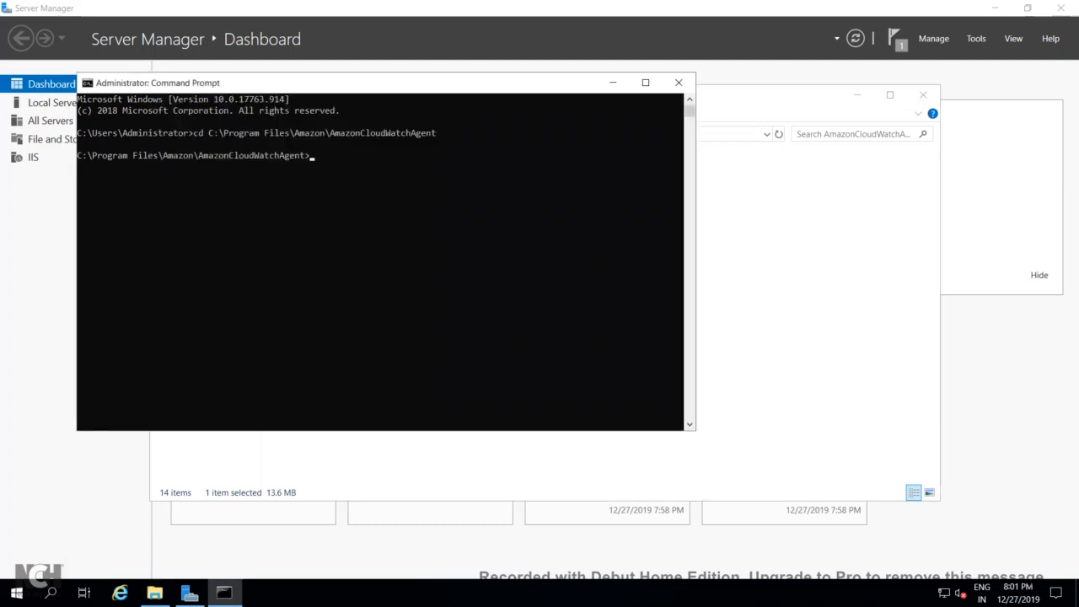
key("ctrl+v")
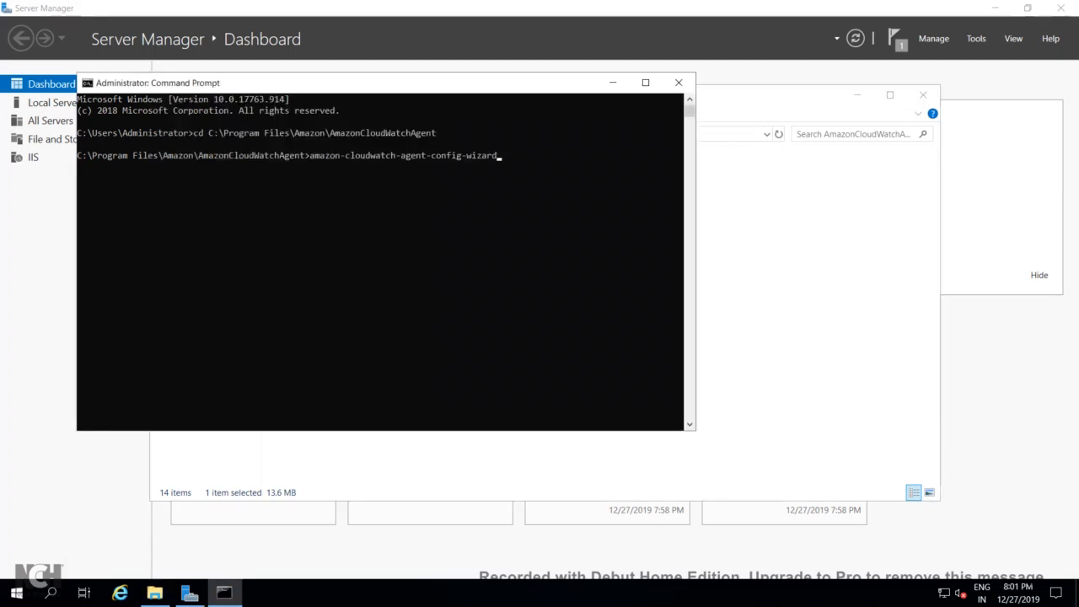
key("Return")
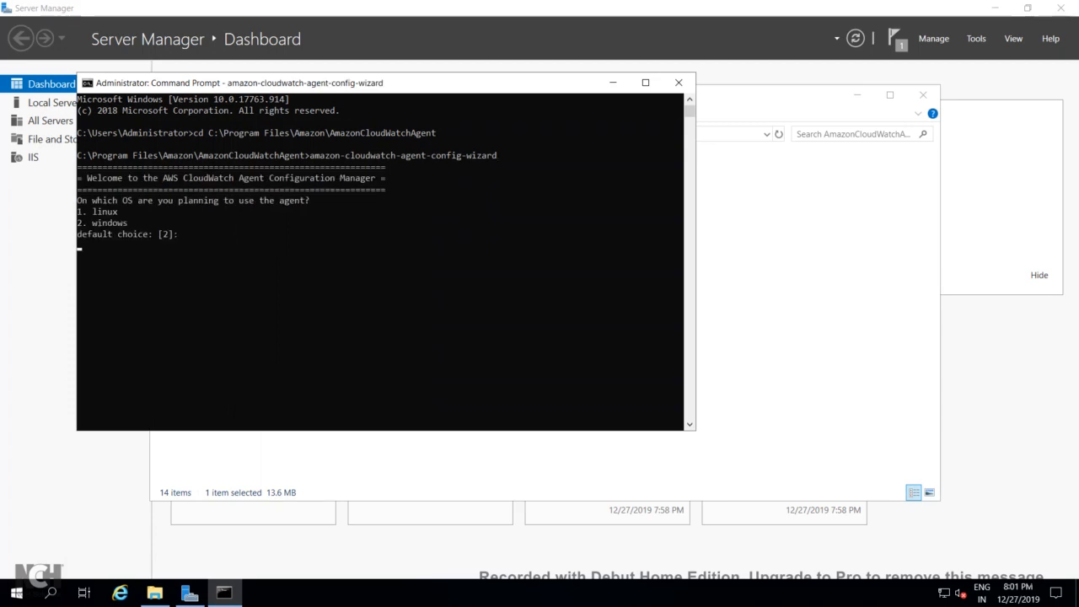
Step: Configure the agent for Windows on EC2 with the StatsD daemon on port 8125, a 10s collect interval and 60s aggregation
key("Return")
key("Return")
key("Return")
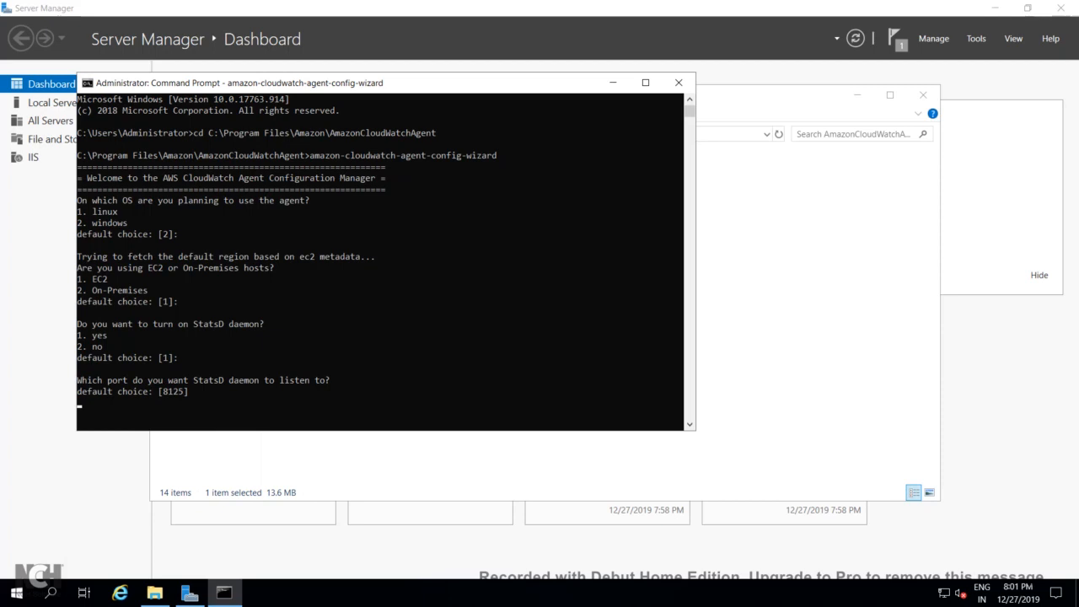
key("Return")
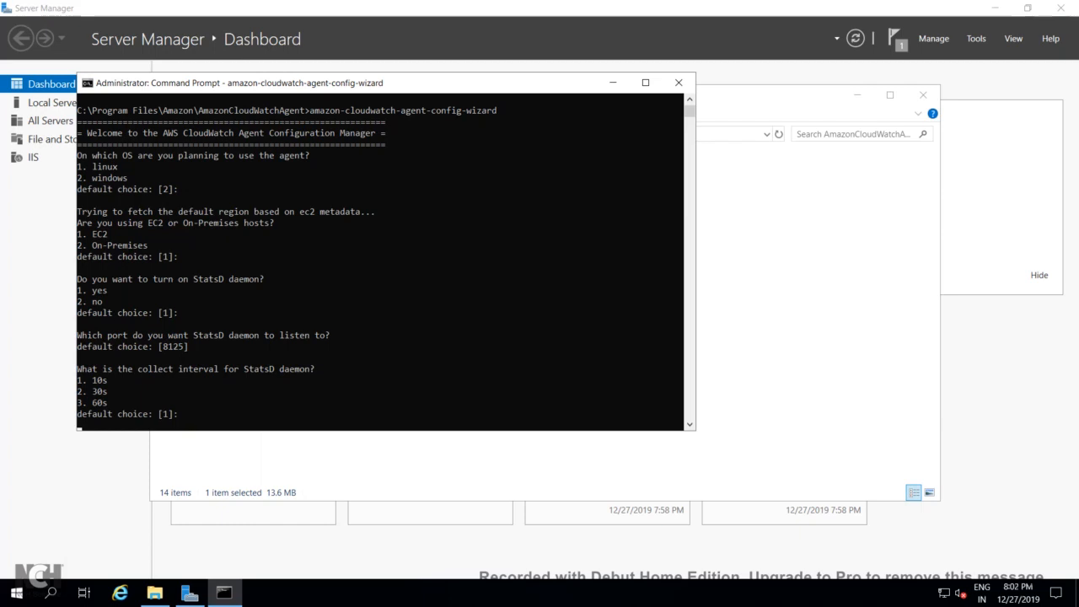
key("Return")
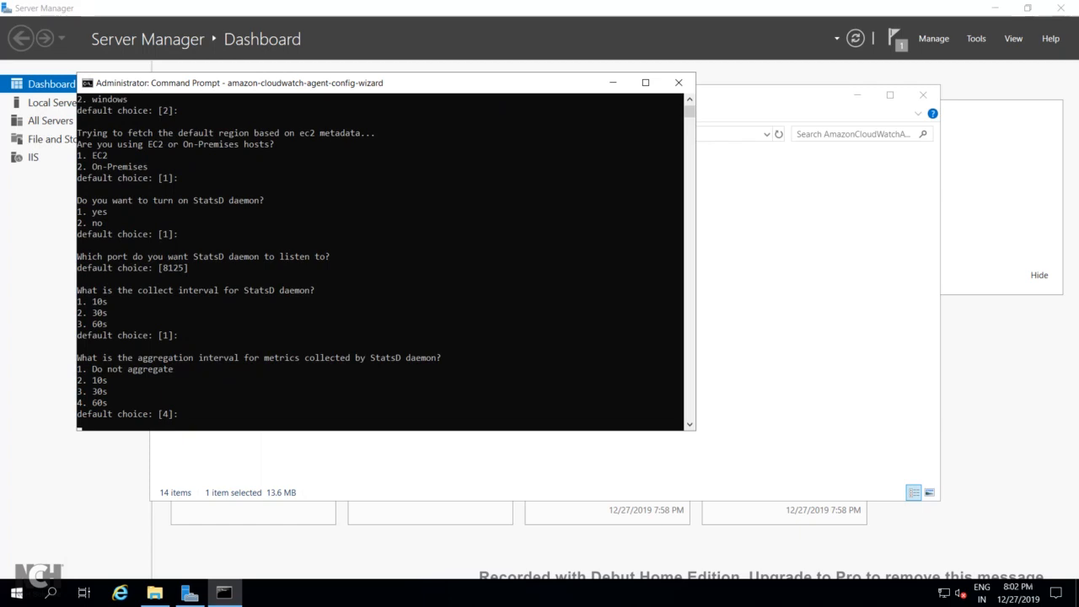
key("Return")
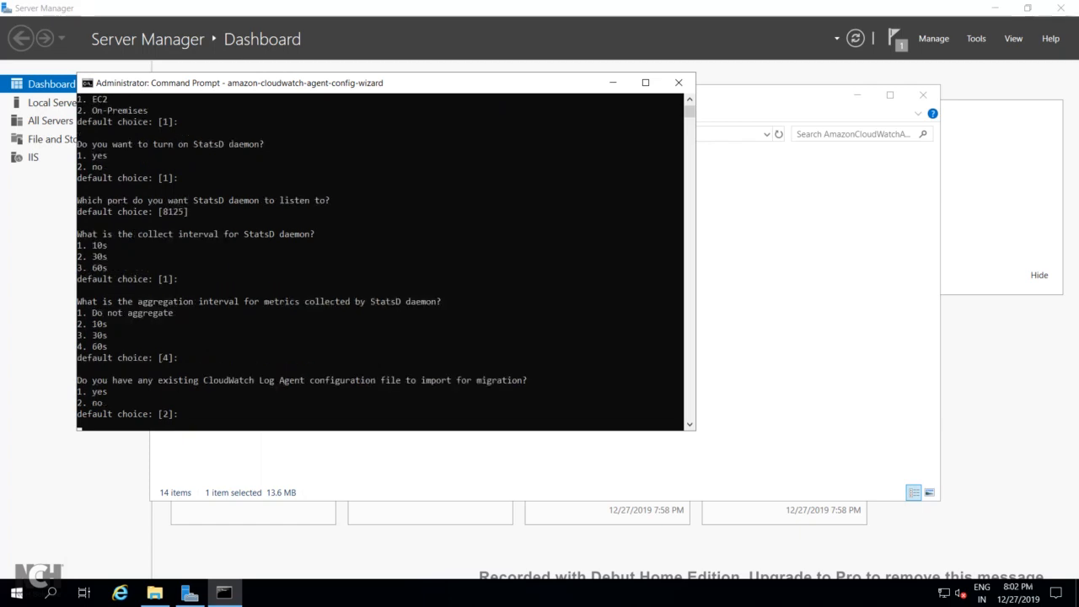
Step: Decline importing an existing log configuration, and enable host metrics, per-core CPU metrics and EC2 dimensions at 60s resolution
key("Return")
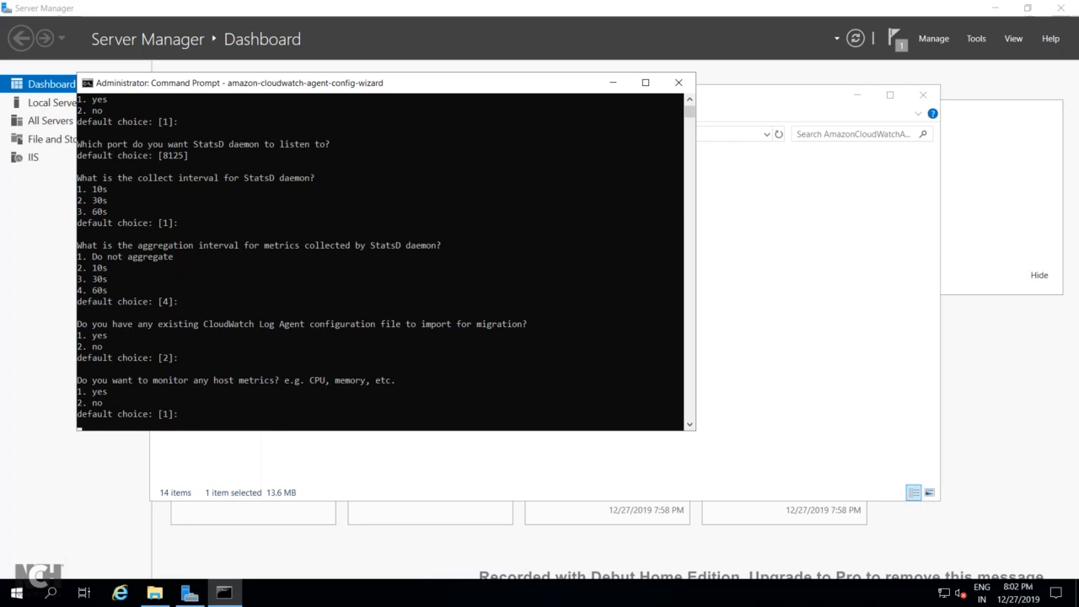
key("Return")
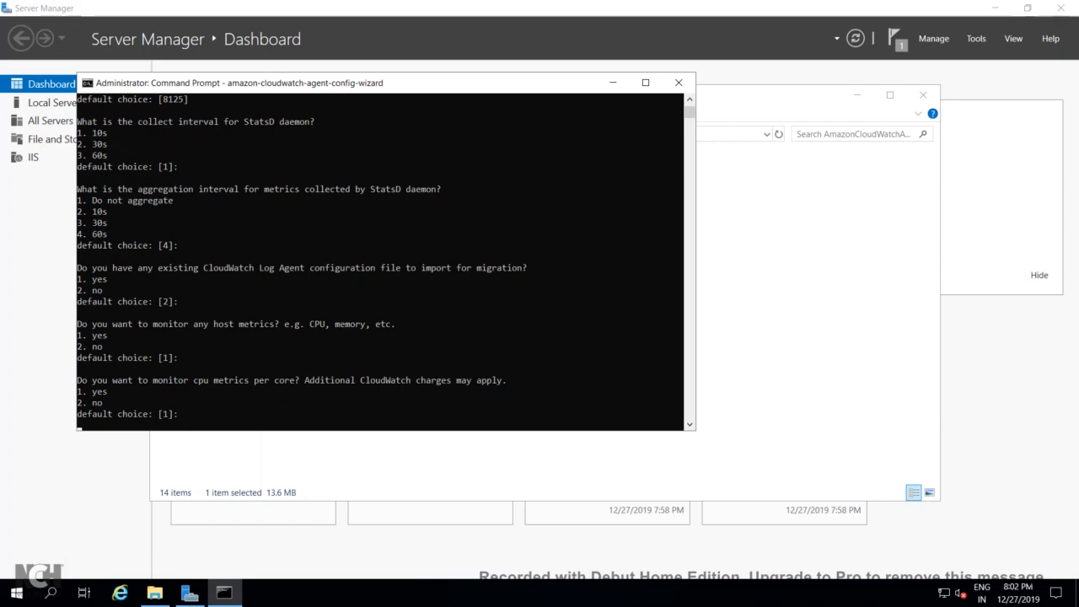
key("Return")
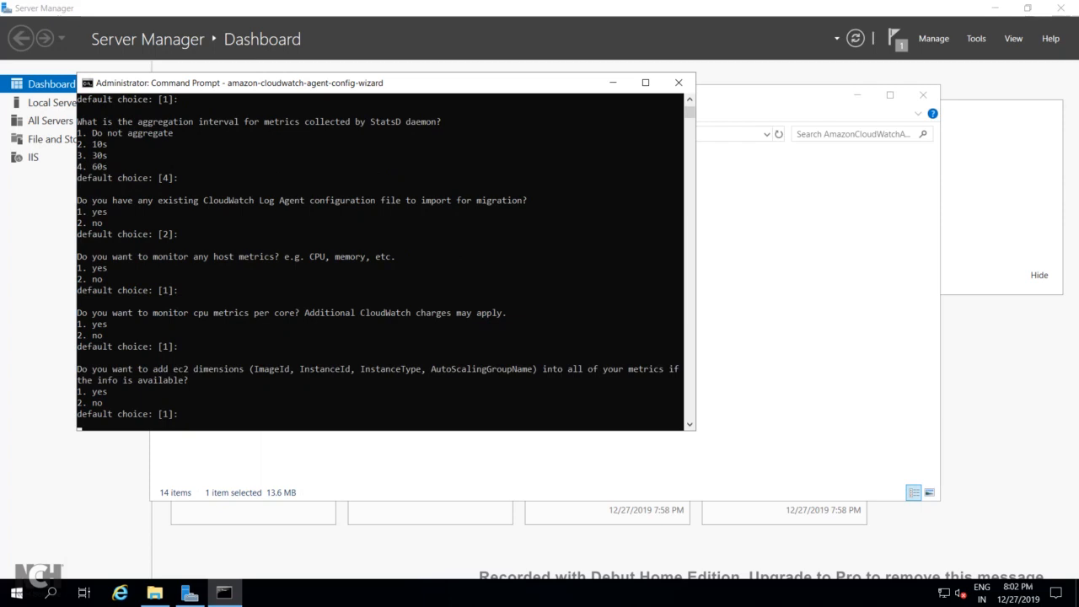
key("Return")
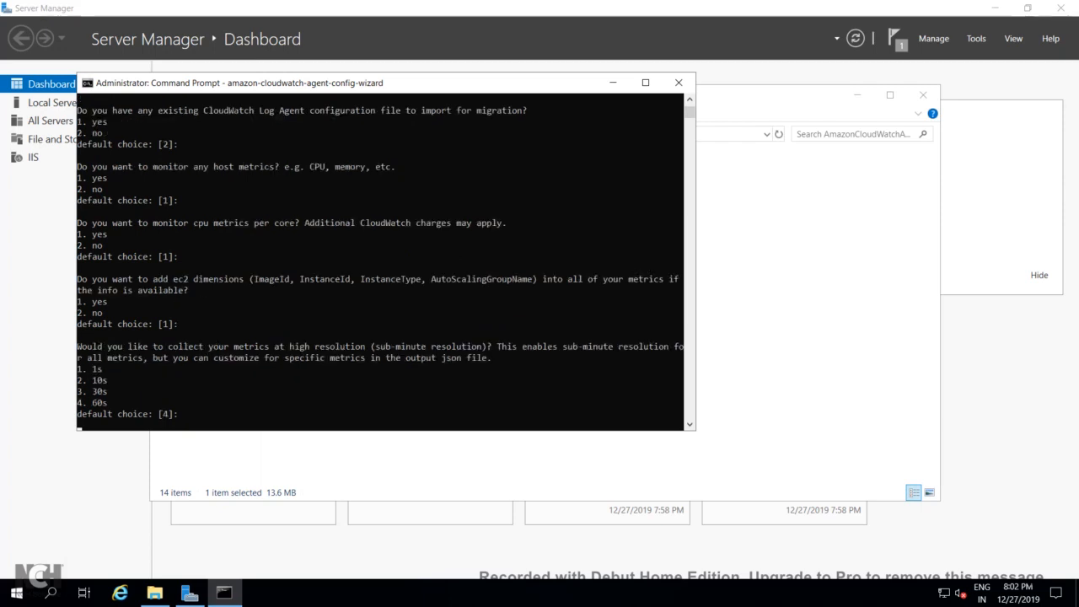
key("Return")
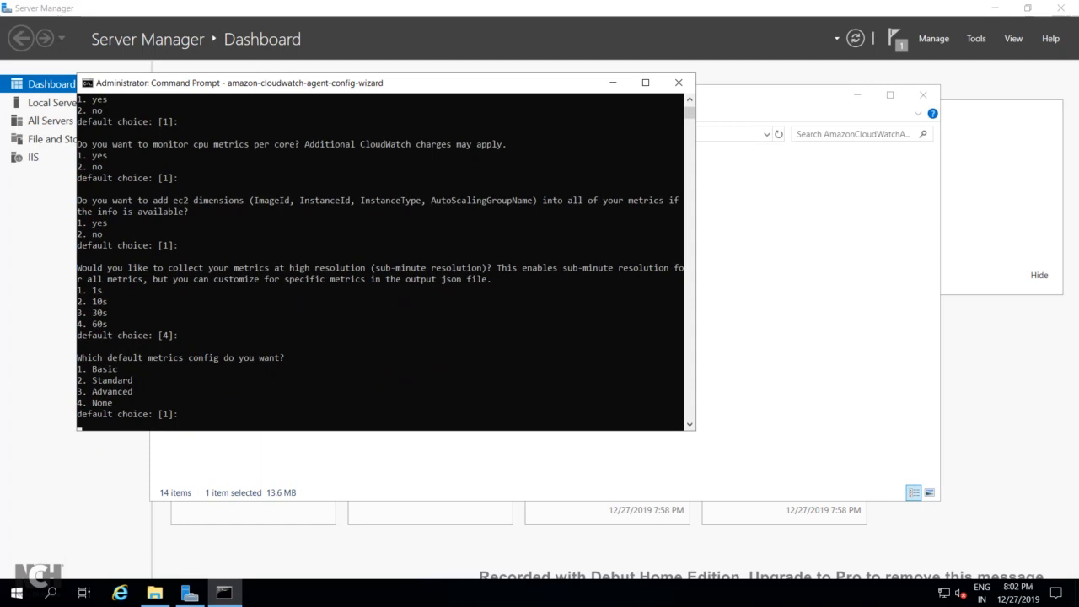
Step: Choose the Standard default metrics config, accept the generated configuration, and opt to monitor customized log files
type("2")
key("Return")
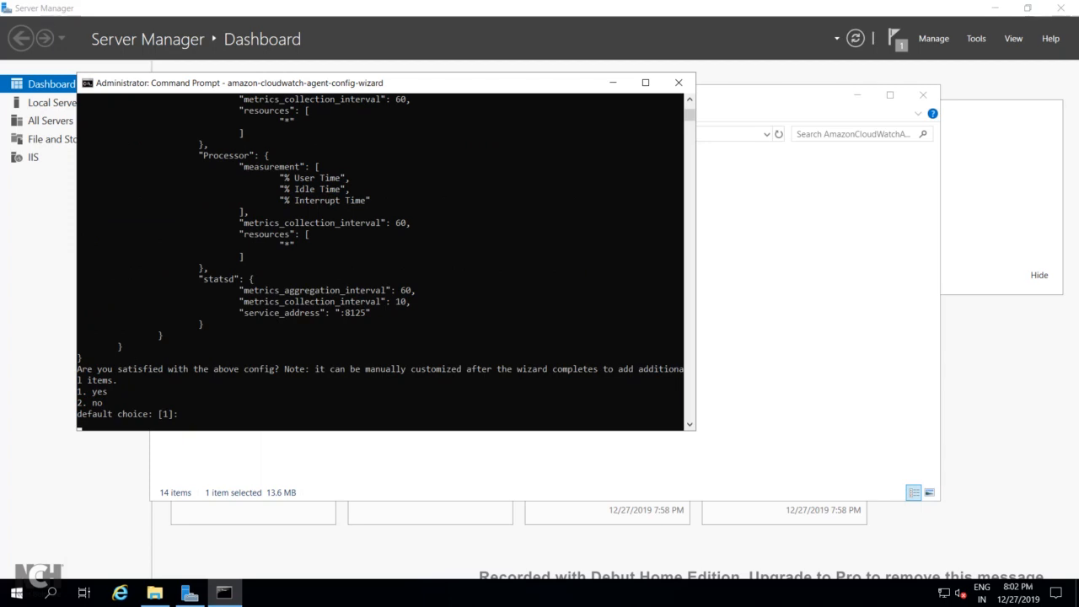
key("Return")
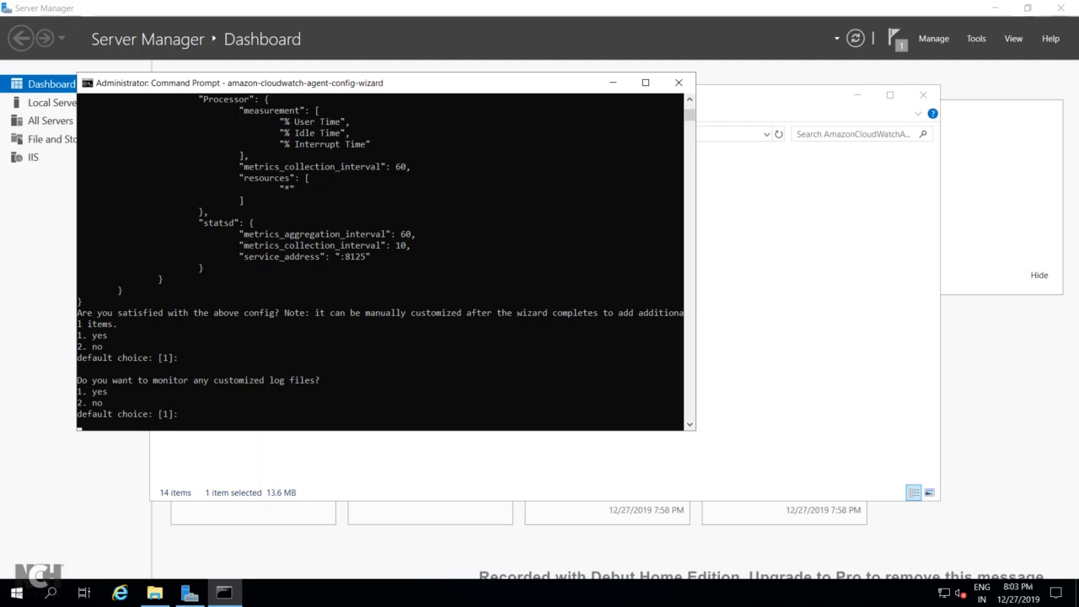
key("Return")
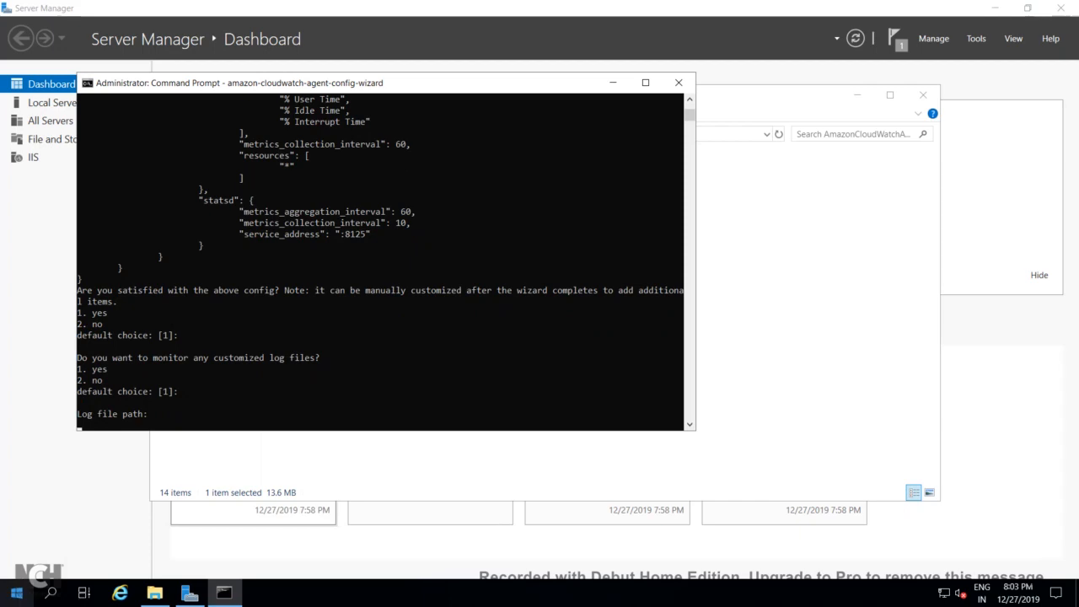
Step: In File Explorer, browse to C:\inetpub\logs\LogFiles\W3SVC1 and copy the folder's path
key("alt+Tab")
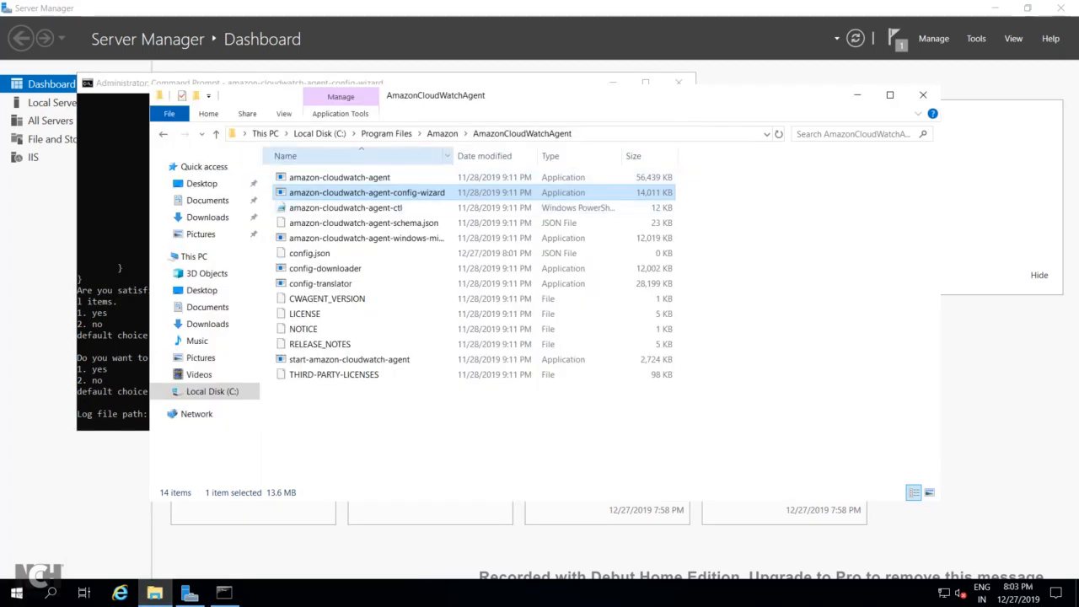
left_click(319, 133)
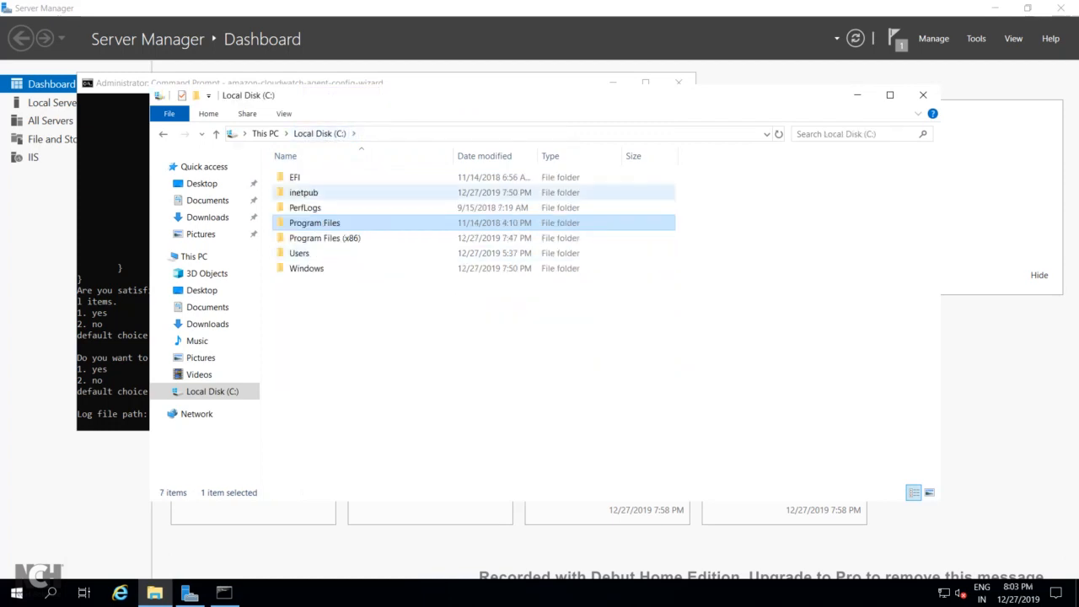
double_click(303, 193)
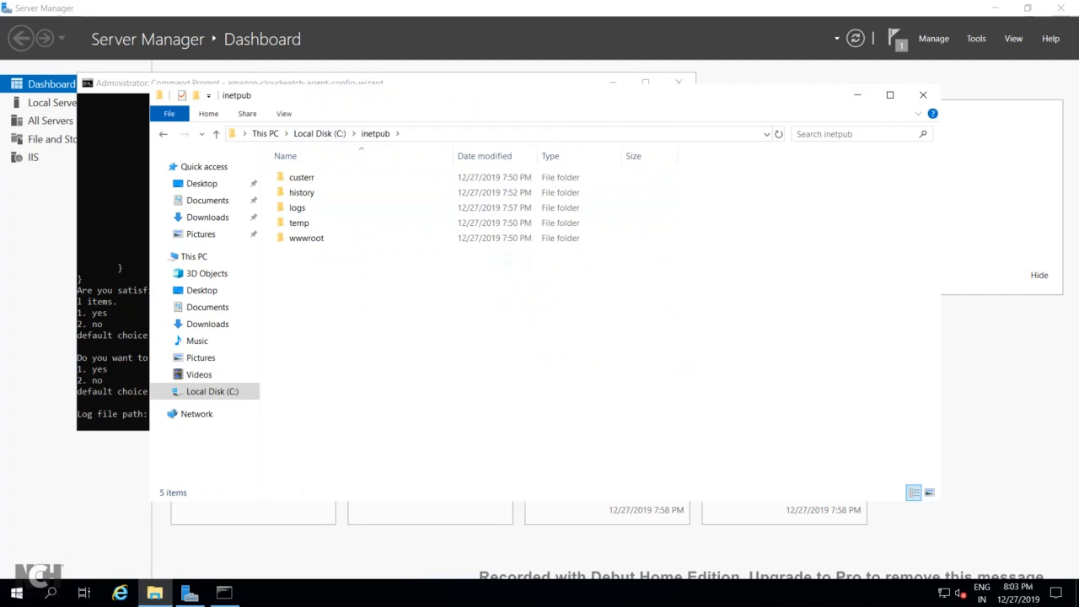
left_click(297, 207)
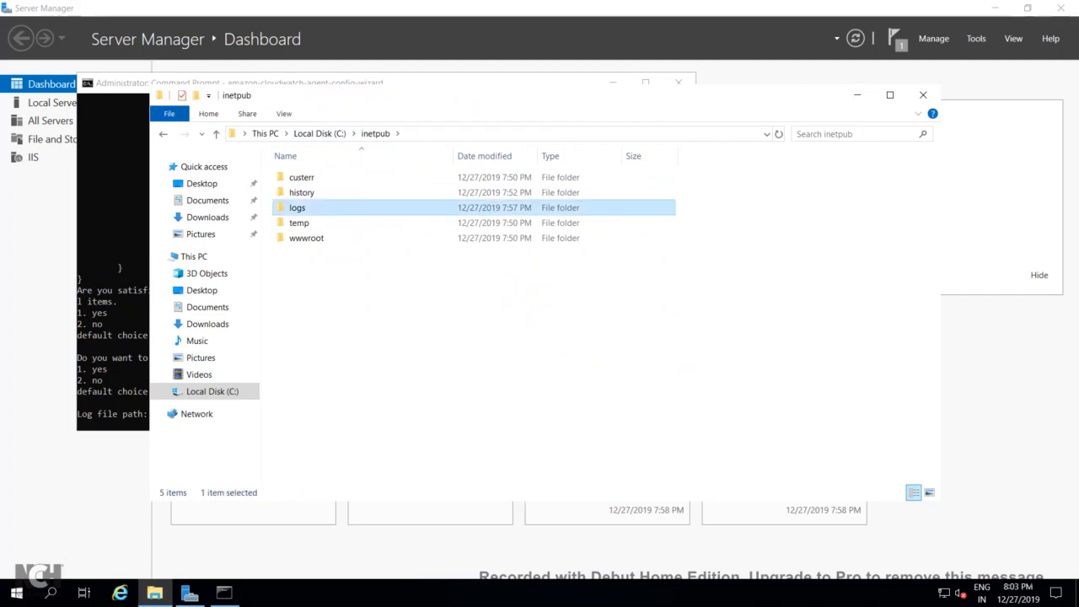
key("Return")
left_click(304, 177)
key("Return")
double_click(305, 177)
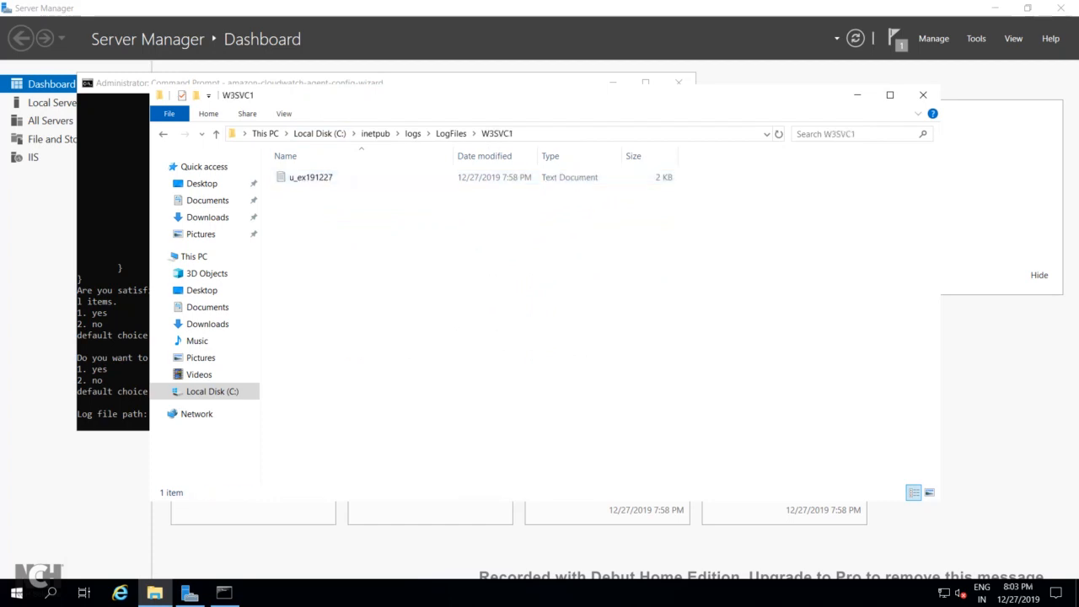
key("alt+d")
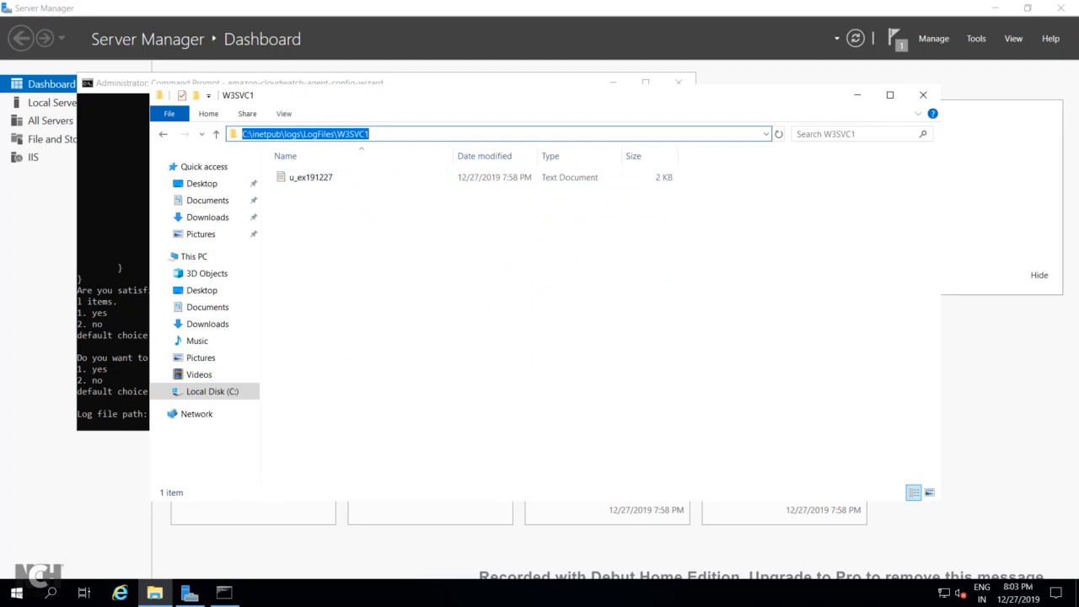
right_click(334, 135)
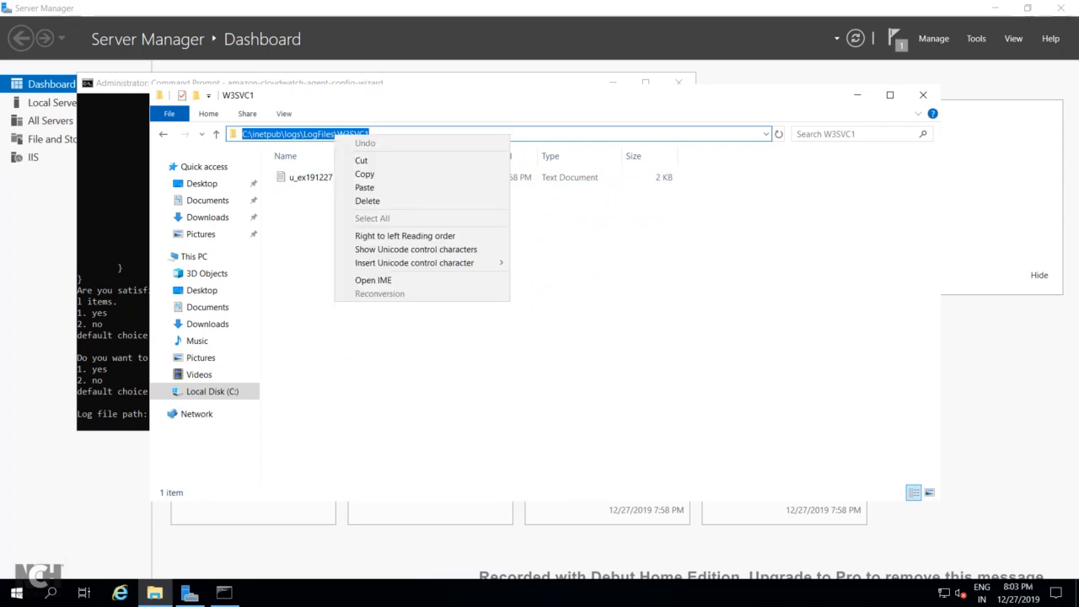
left_click(364, 173)
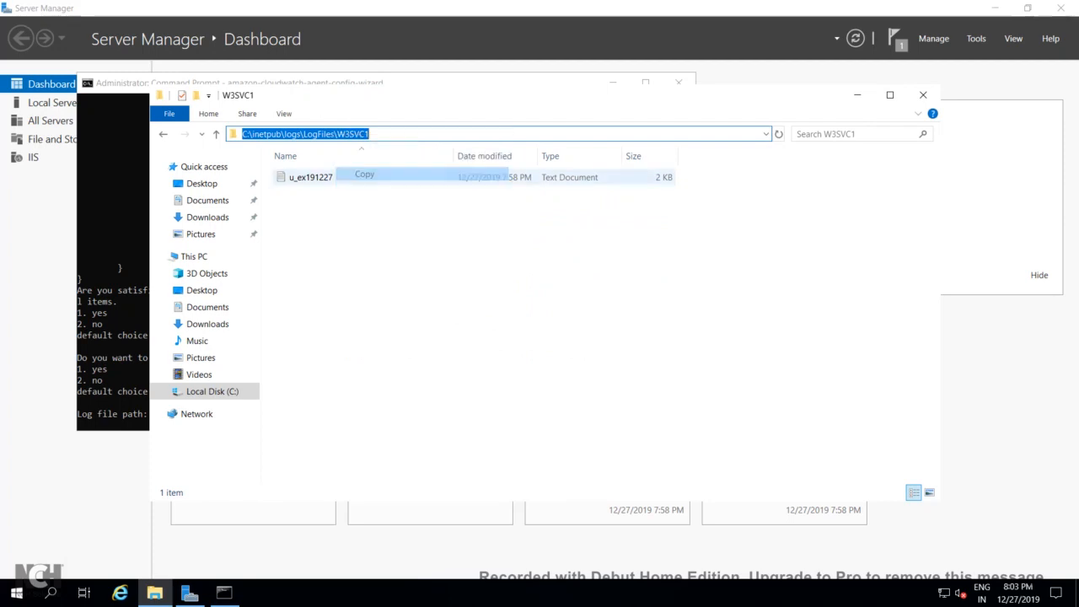
Step: In the config wizard, set the log file path to C:\inetpub\logs\LogFiles\W3SVC1\*.log, the log group to IISLog and the stream to the default {instance_id}
left_click(113, 371)
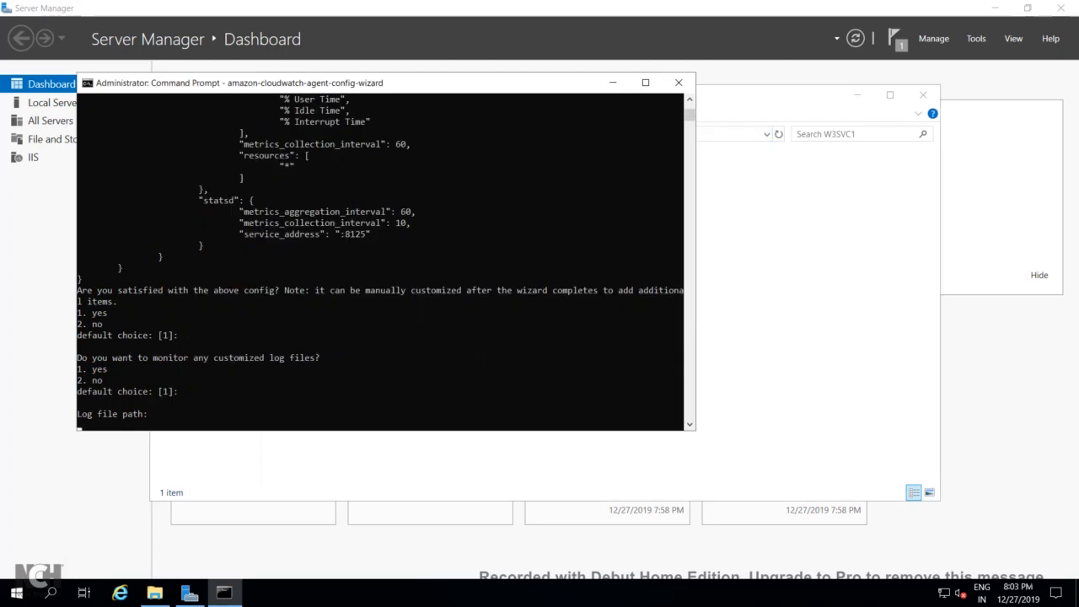
key("ctrl+v")
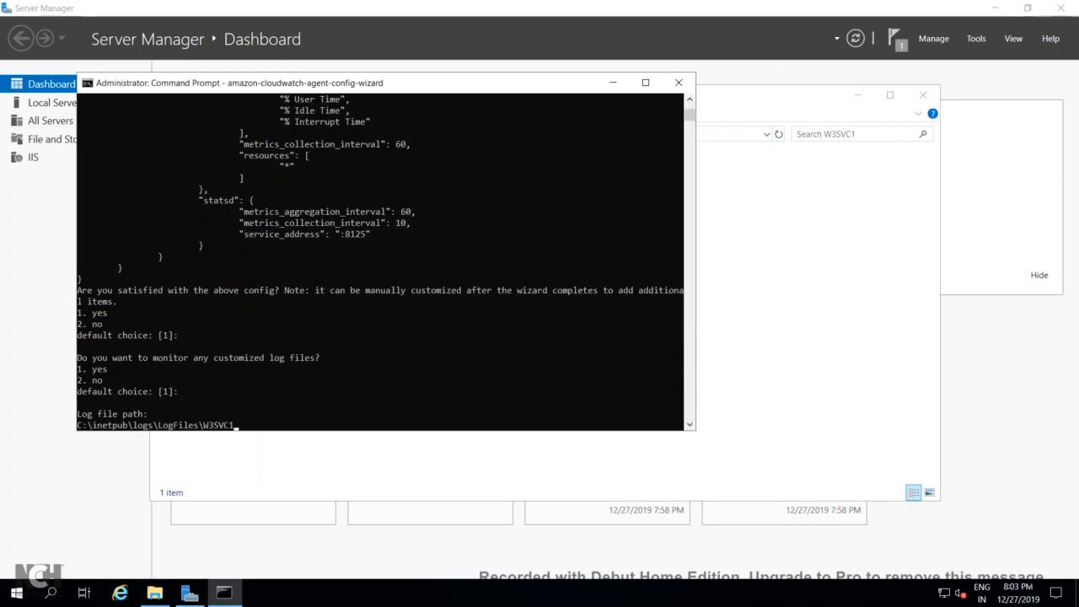
type("\\*.log")
key("Return")
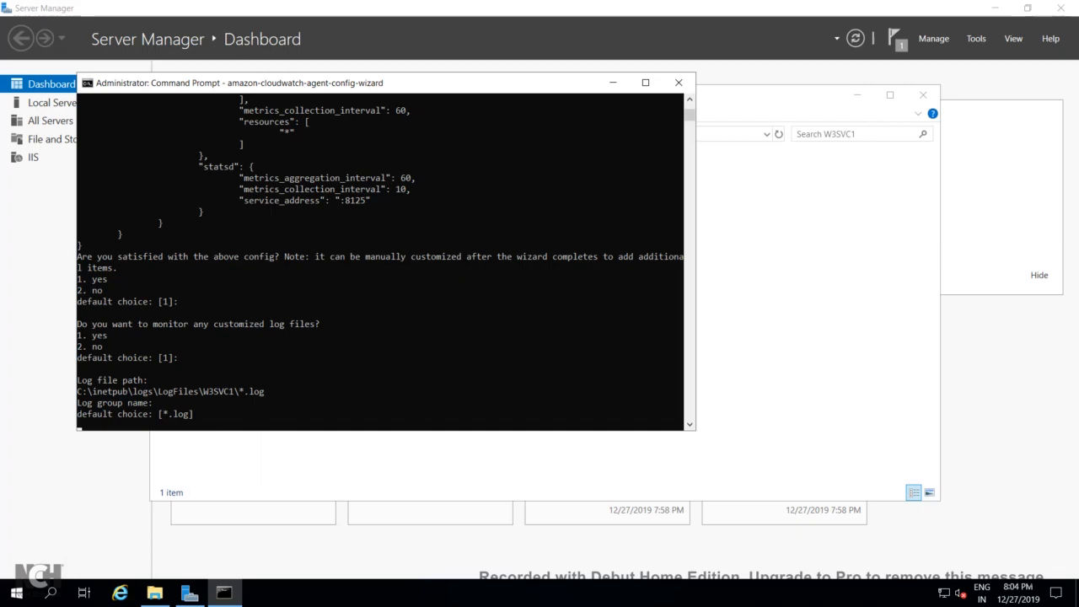
type("IISLog")
key("Return")
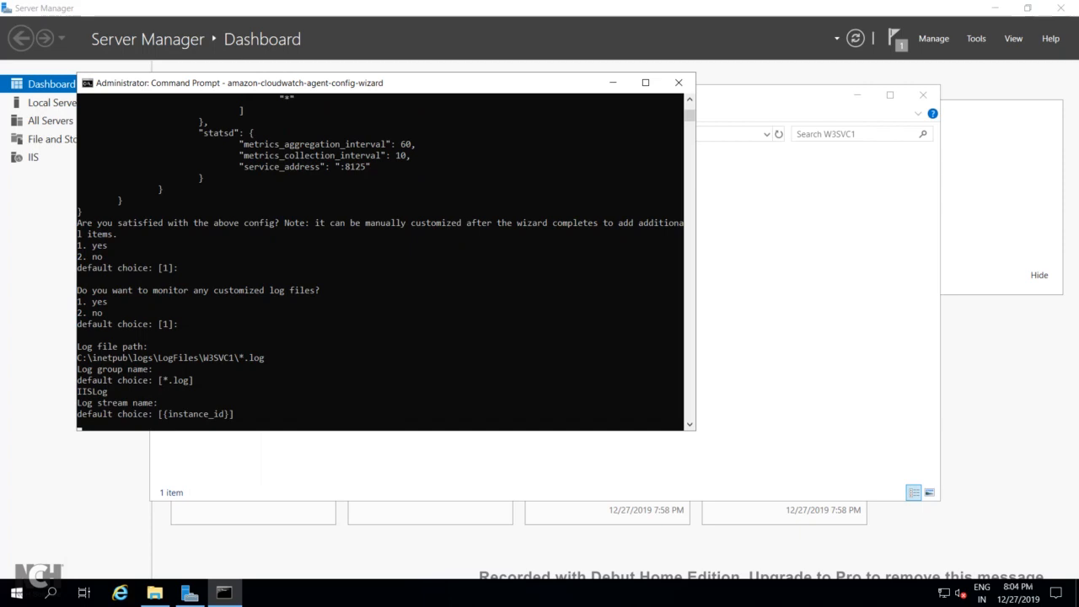
key("Return")
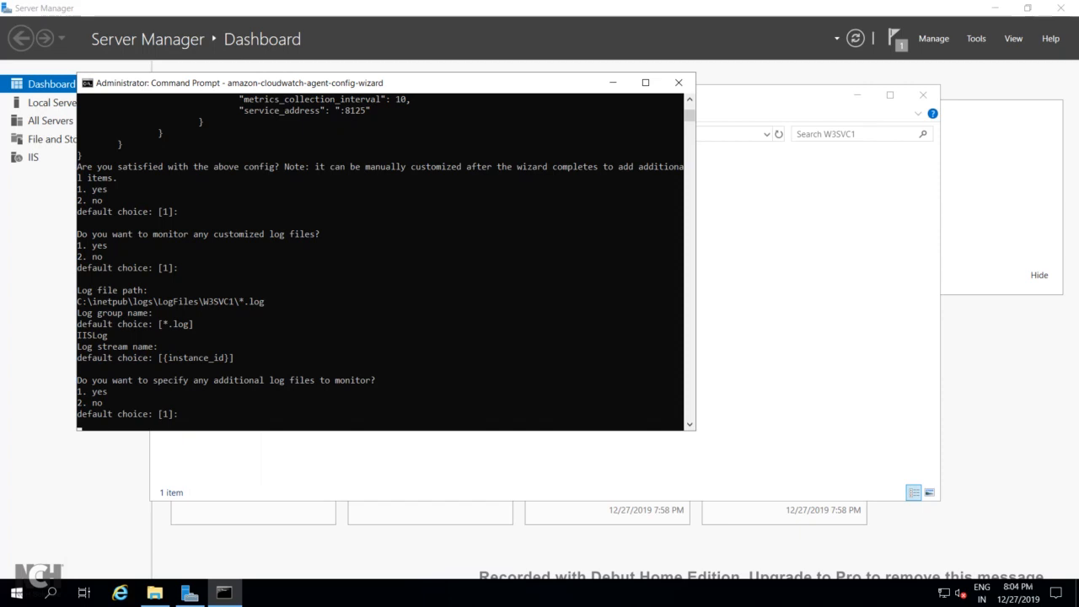
Step: Add another log file entry with path 2 and the default log group and stream, and decline any further log files
key("Return")
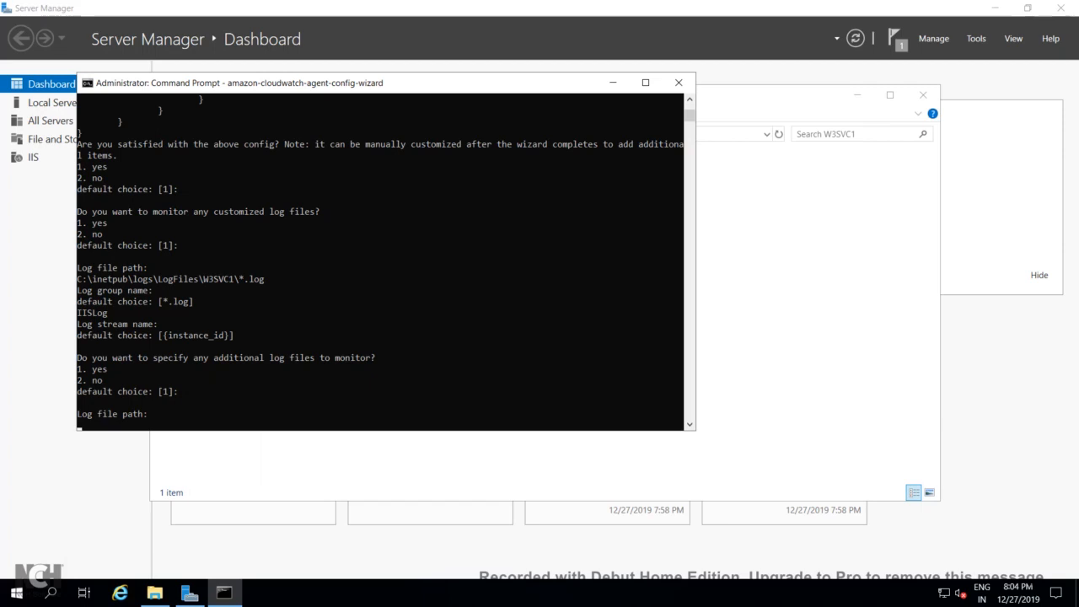
type("2")
key("Return")
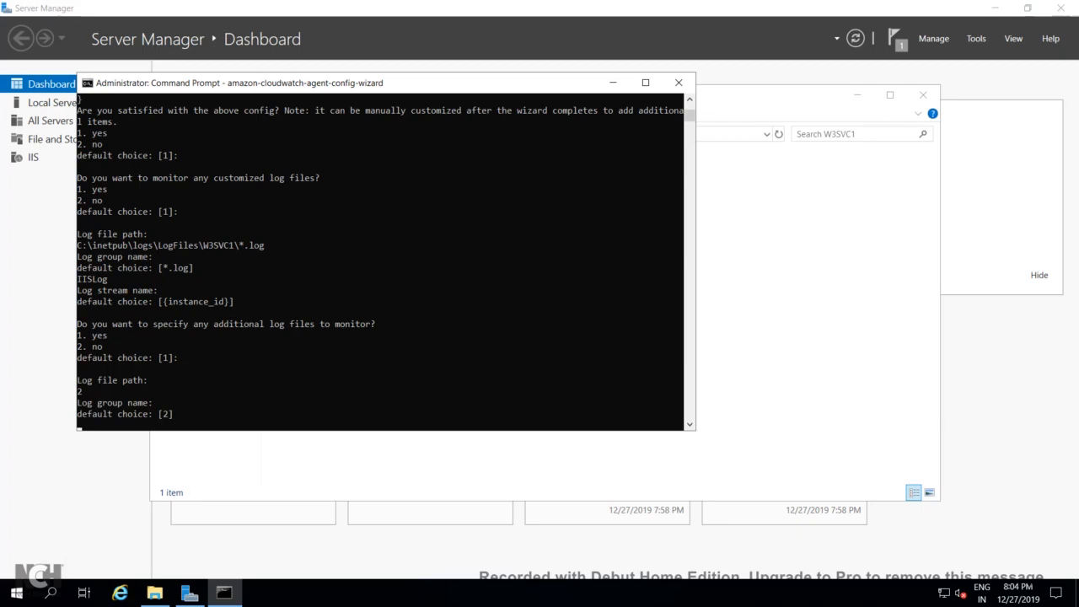
key("Return")
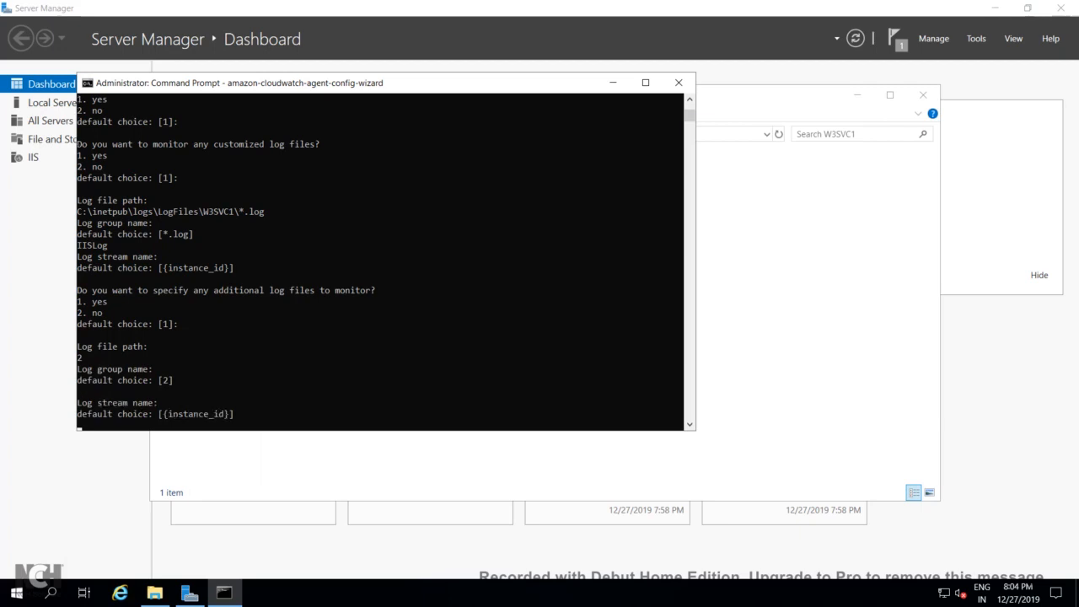
key("Return")
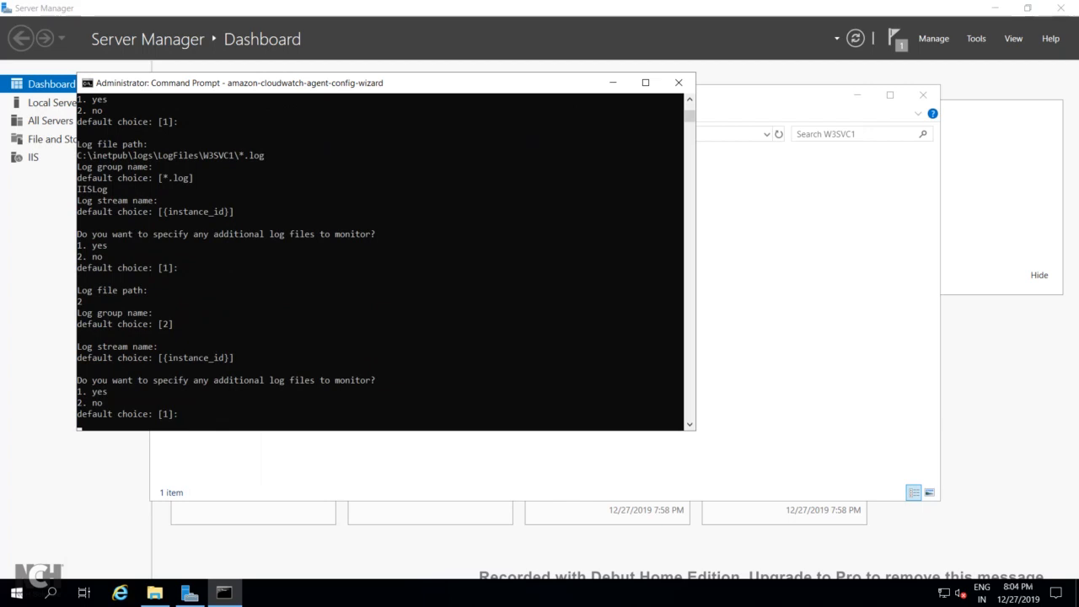
type("2")
key("Return")
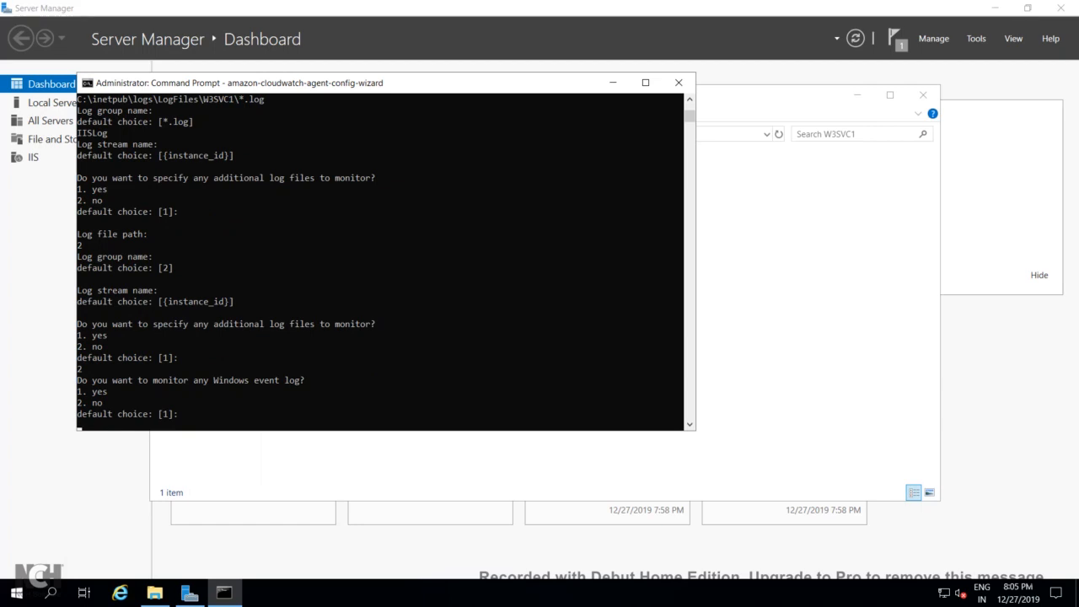
Step: Monitor a Windows event log named WinLog with VERBOSE, INFORMATION, WARNING, ERROR and CRITICAL level events enabled
key("Return")
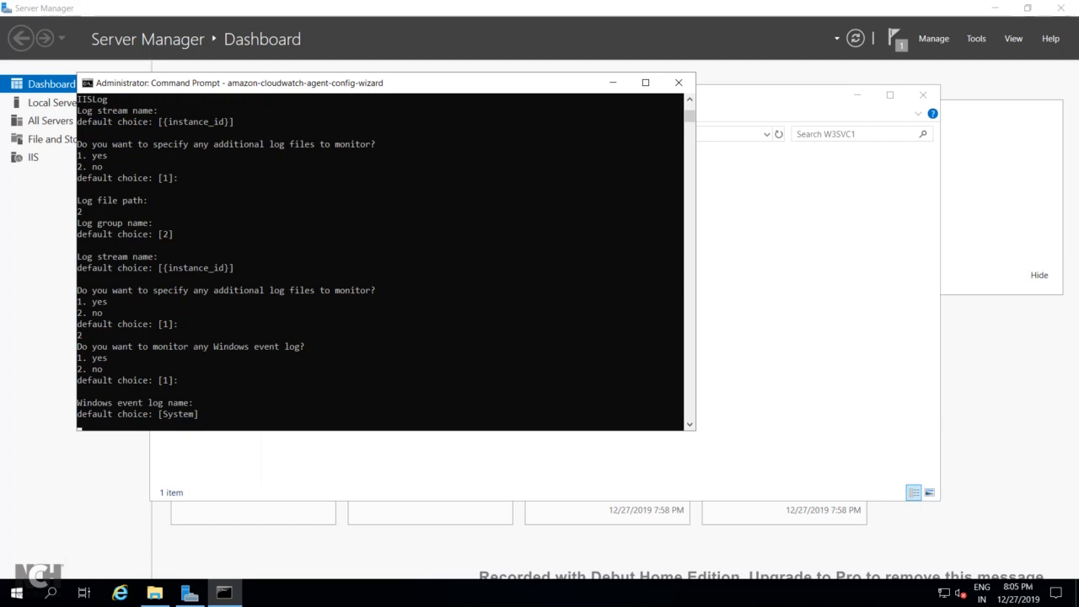
type("WinLog")
key("Return")
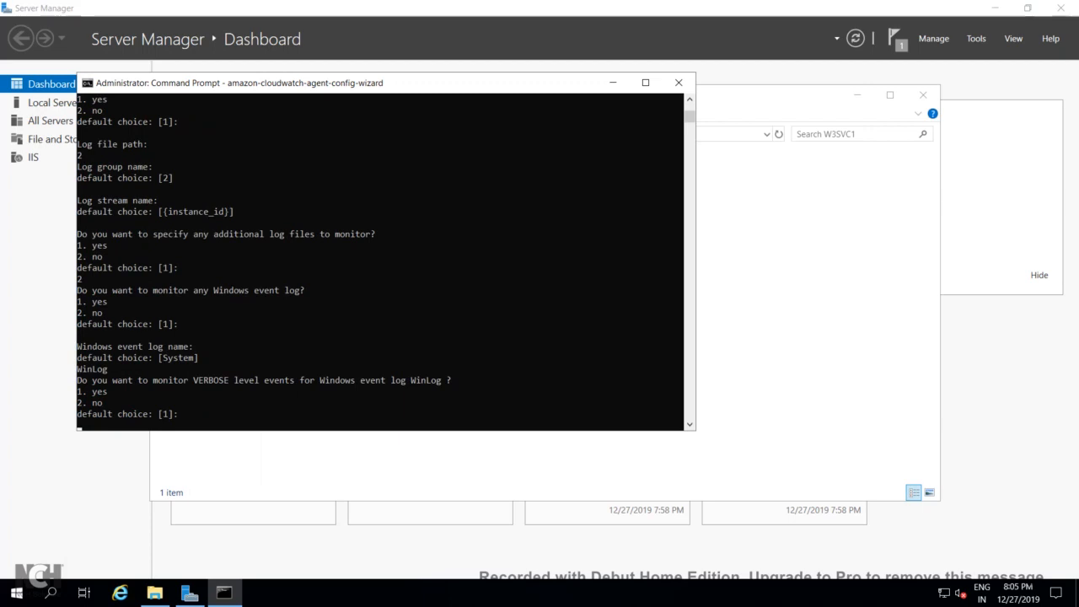
key("Return")
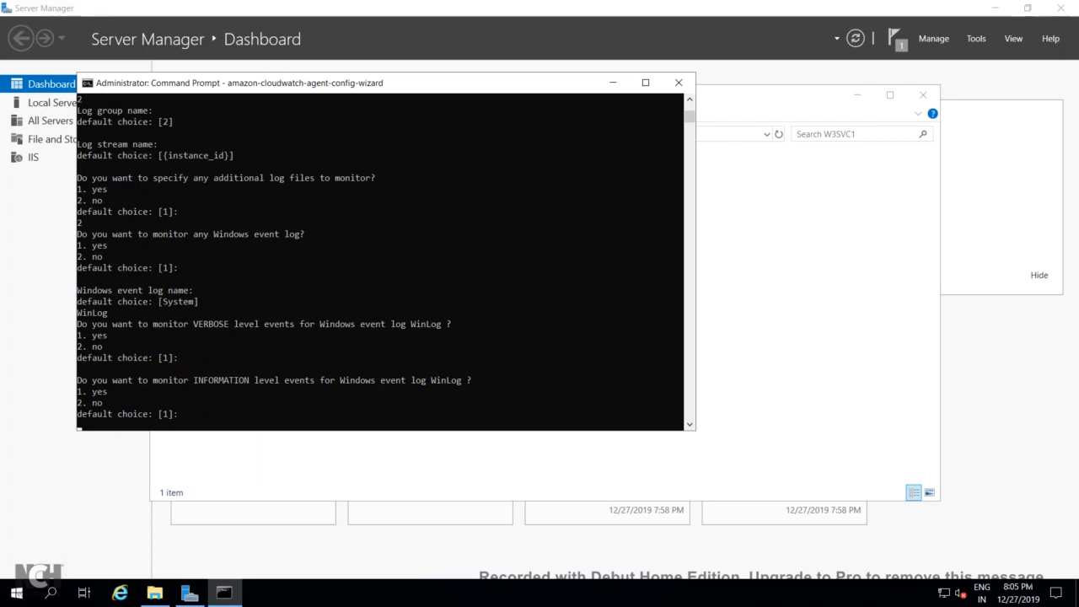
key("Return")
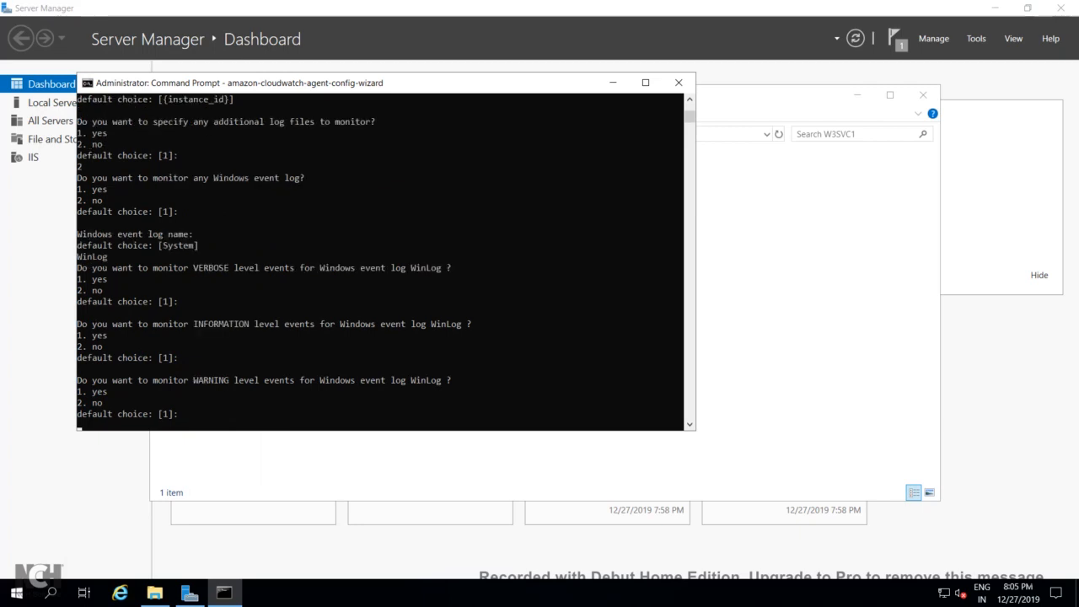
key("Return")
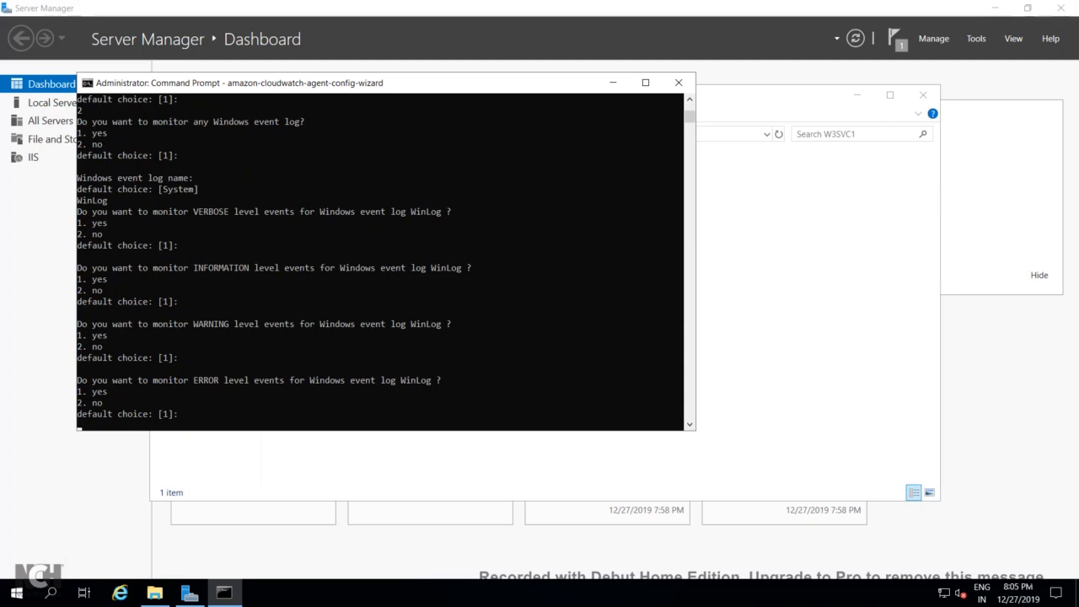
key("Return")
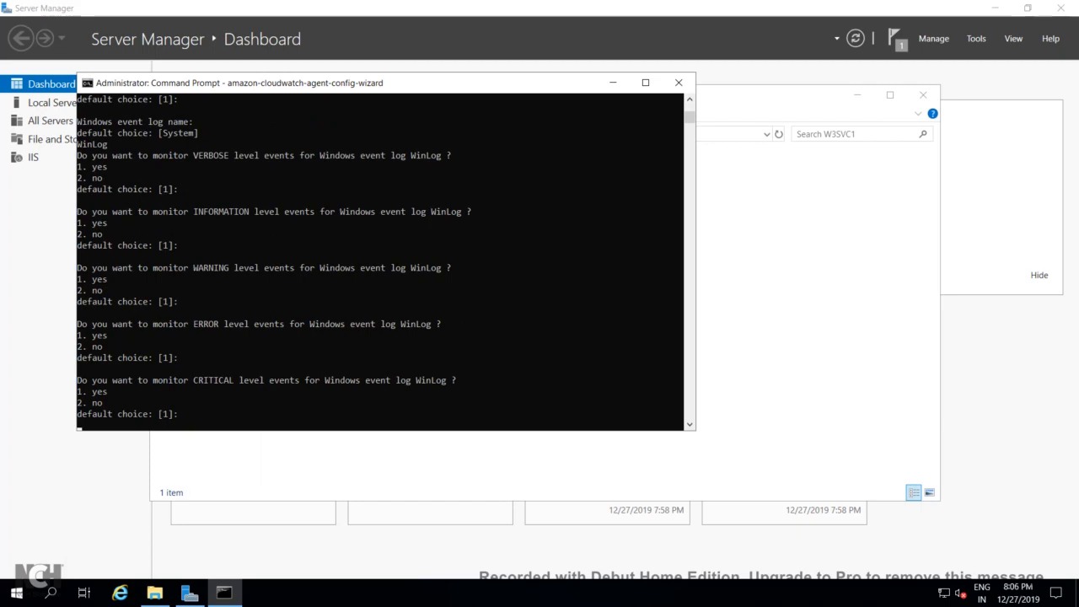
key("Return")
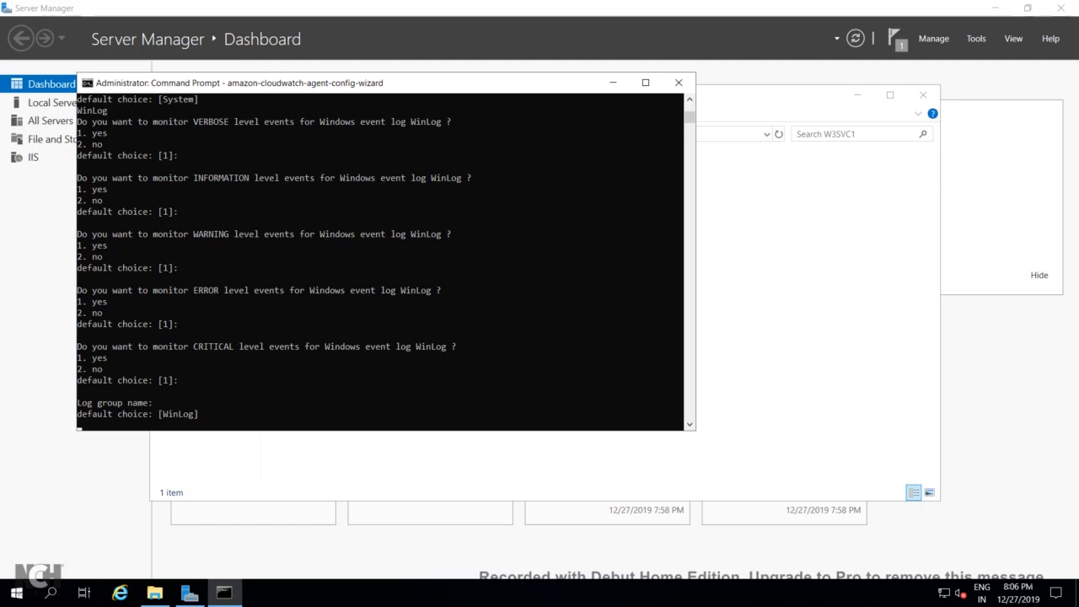
Step: Accept the log group WinLog, the log stream {instance_id} and the XML storage format for the WinLog events
key("Return")
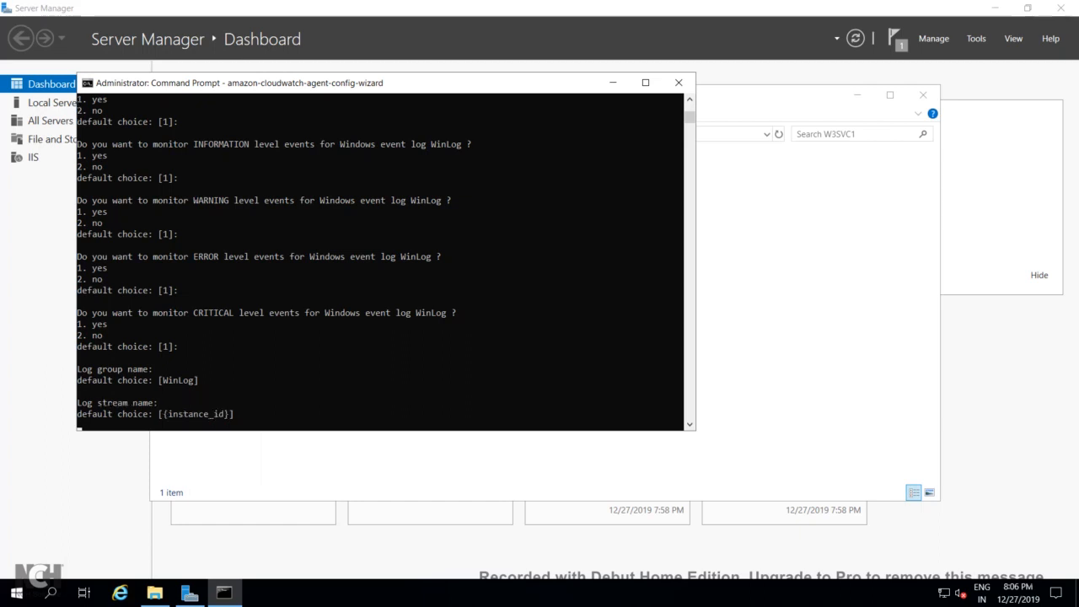
key("Return")
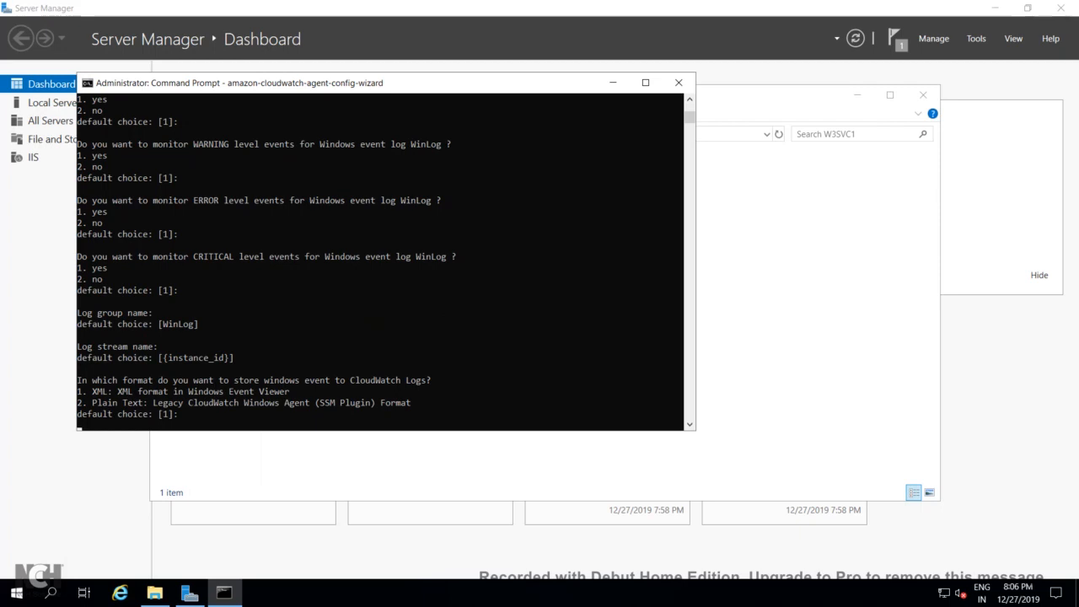
key("Return")
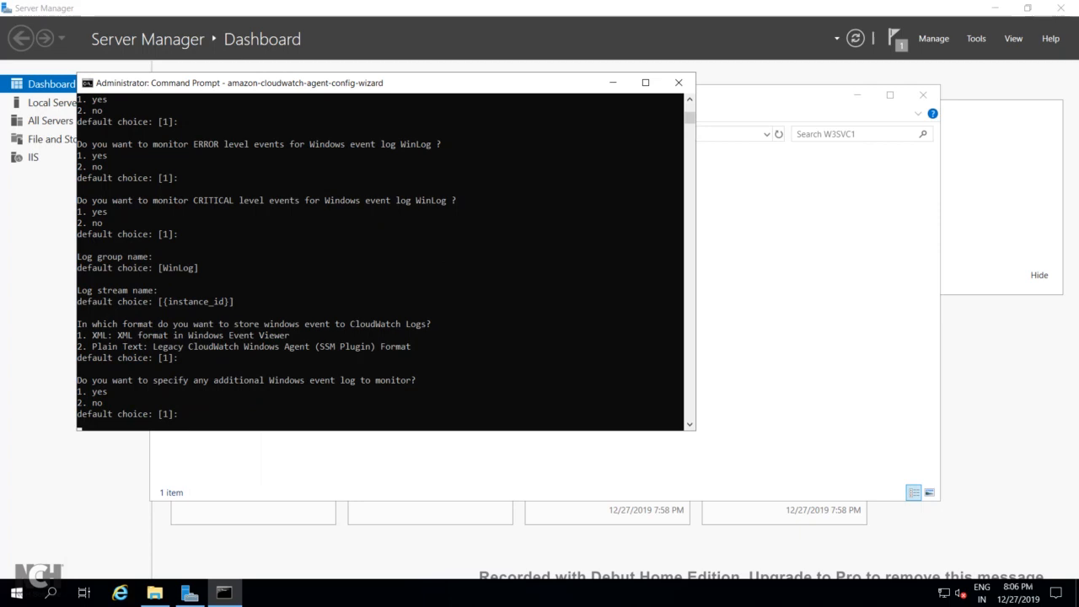
Step: Add the System Windows event log, enabling VERBOSE, INFORMATION and ERROR level events and declining WARNING and CRITICAL
key("Return")
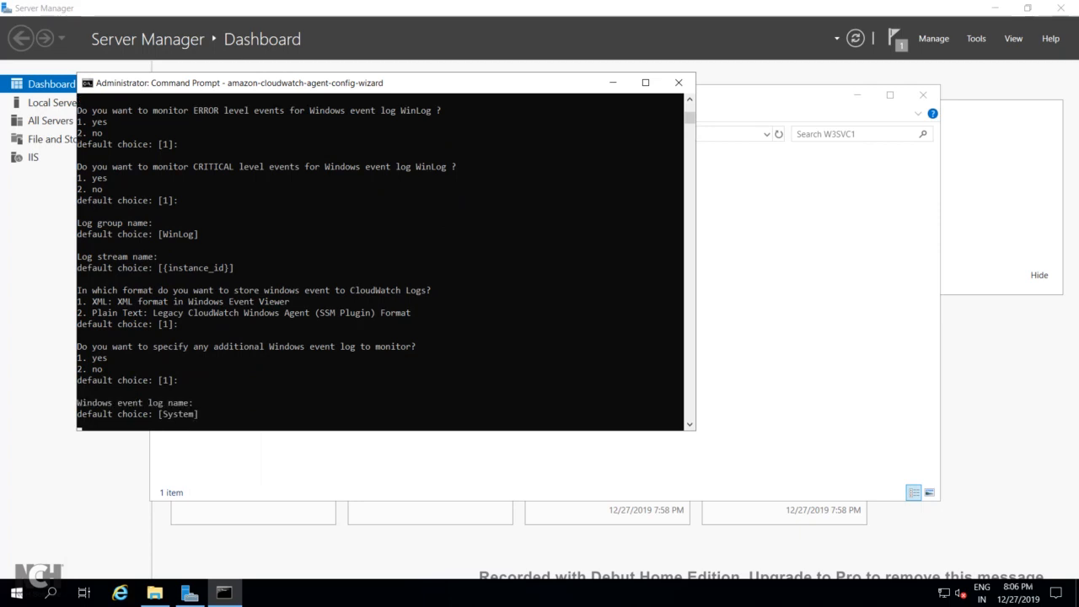
key("Return")
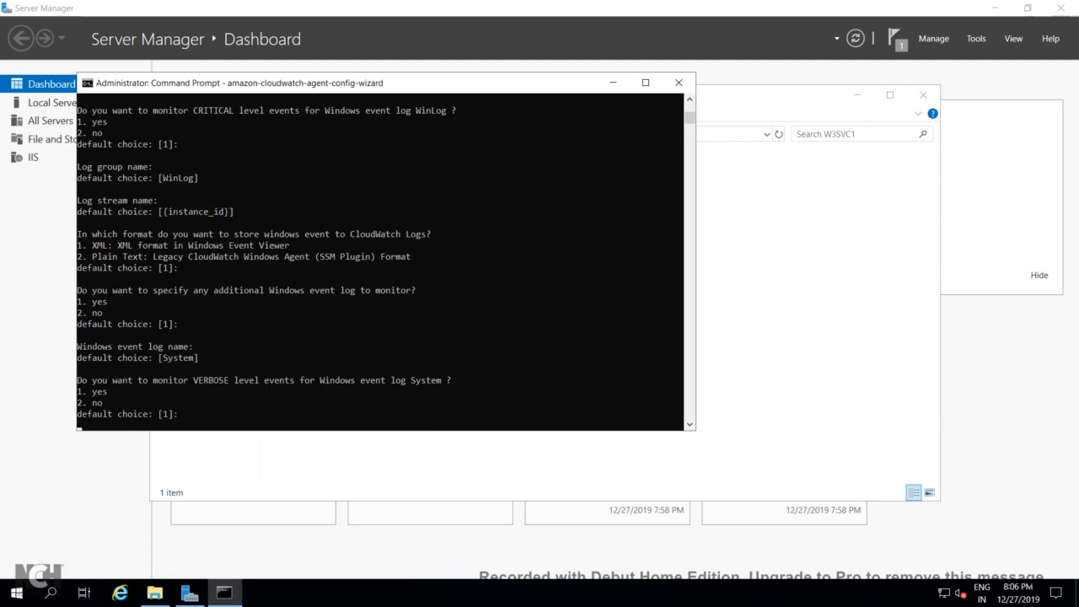
key("Return")
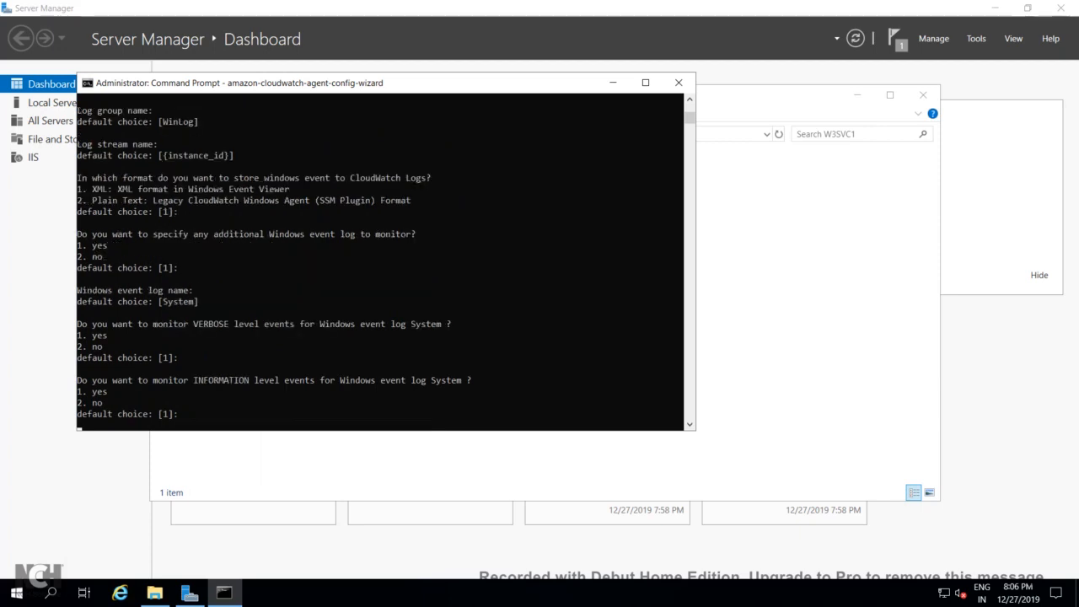
key("Return")
type("2")
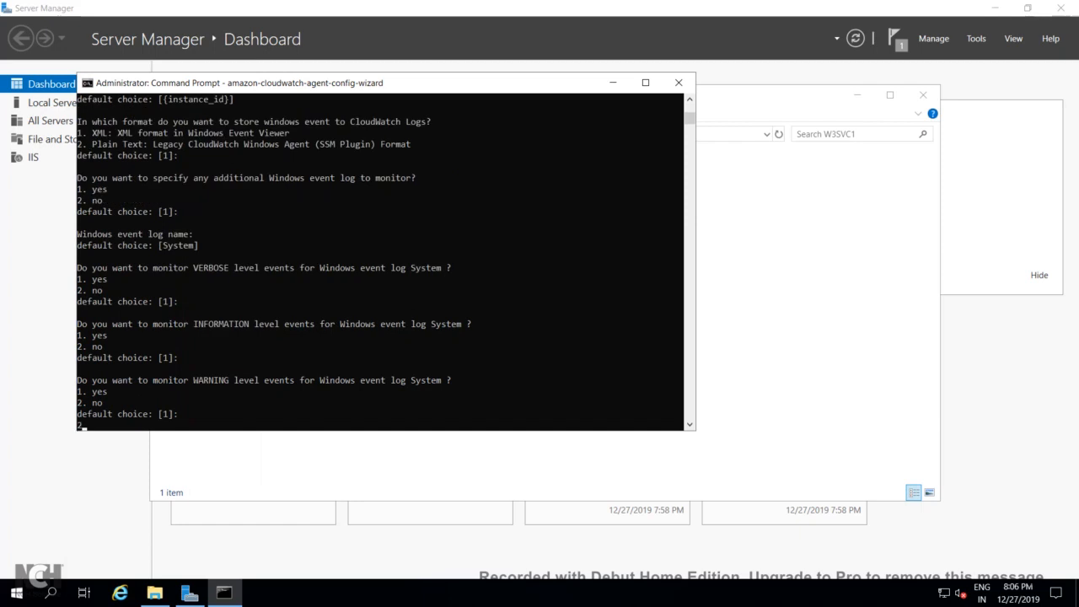
key("Return")
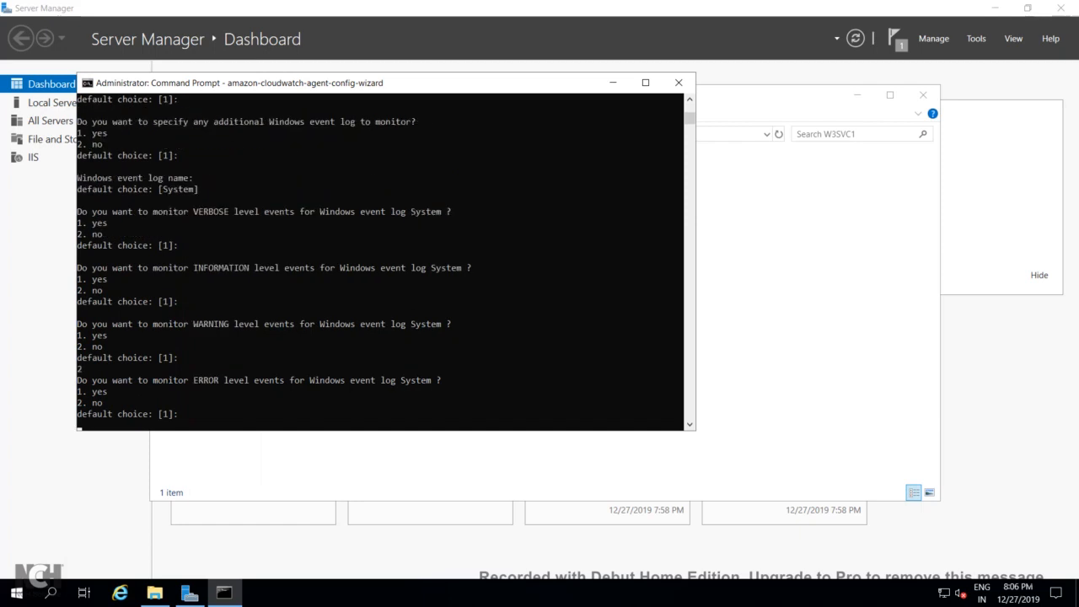
key("Return")
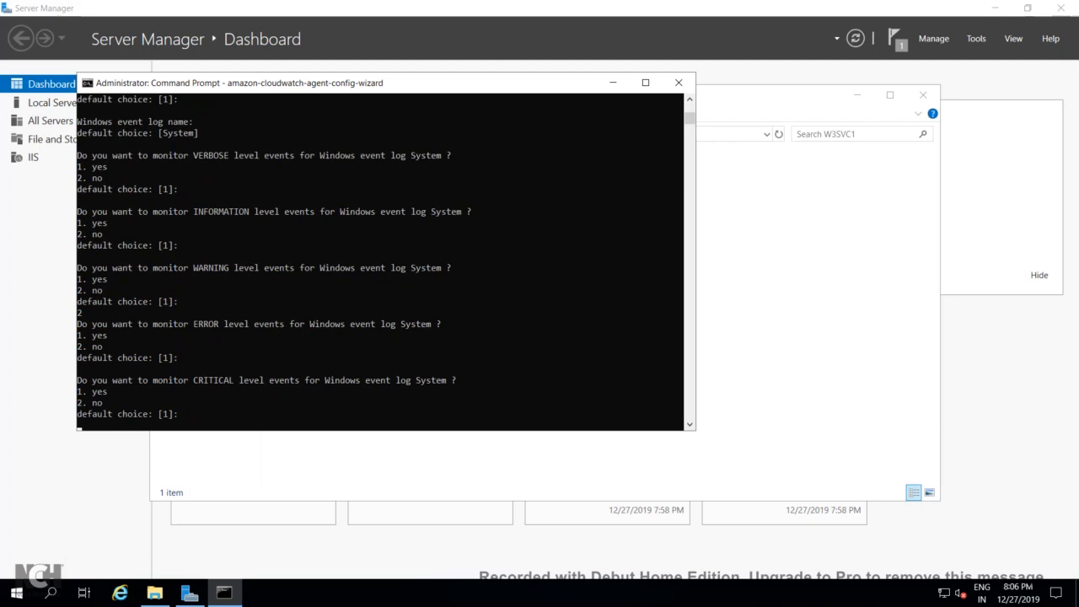
type("2")
key("Return")
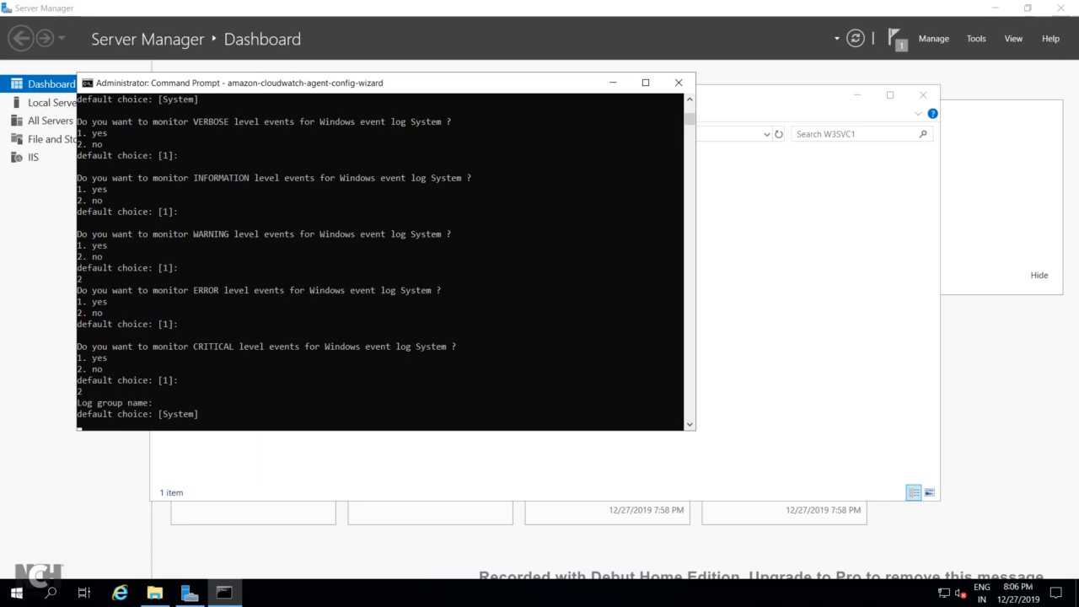
Step: Accept the log group System, log stream {instance_id} and XML format for the System event log, and decline any additional Windows event logs
key("Return")
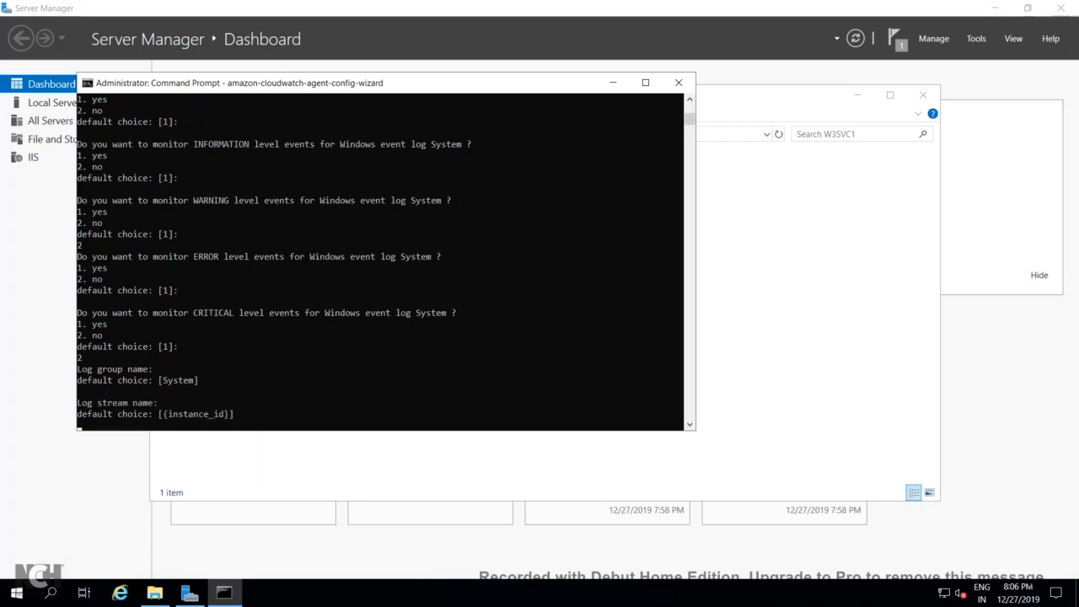
key("Return")
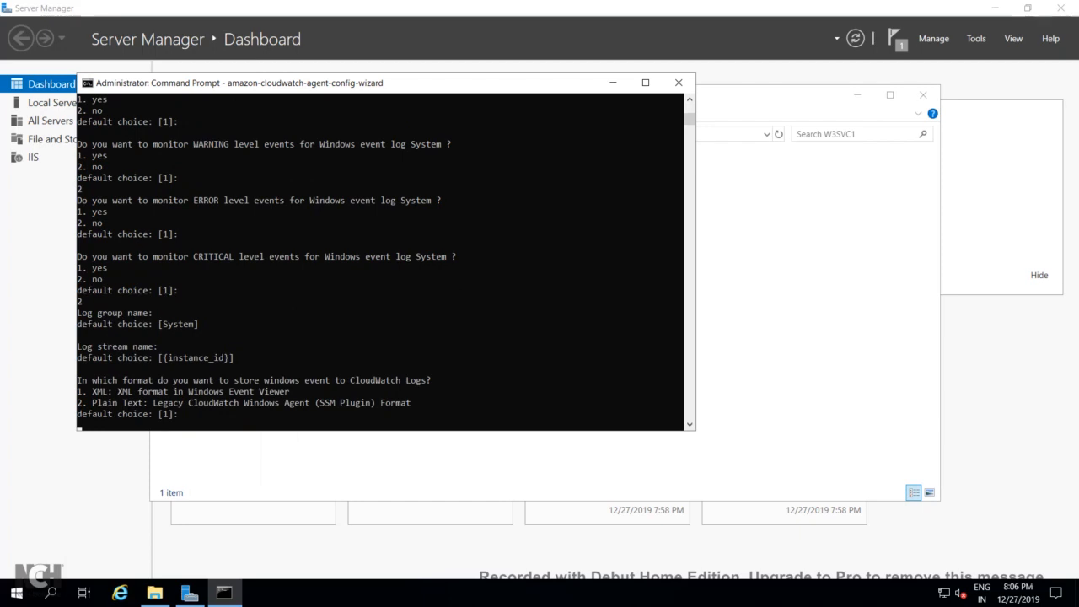
key("Return")
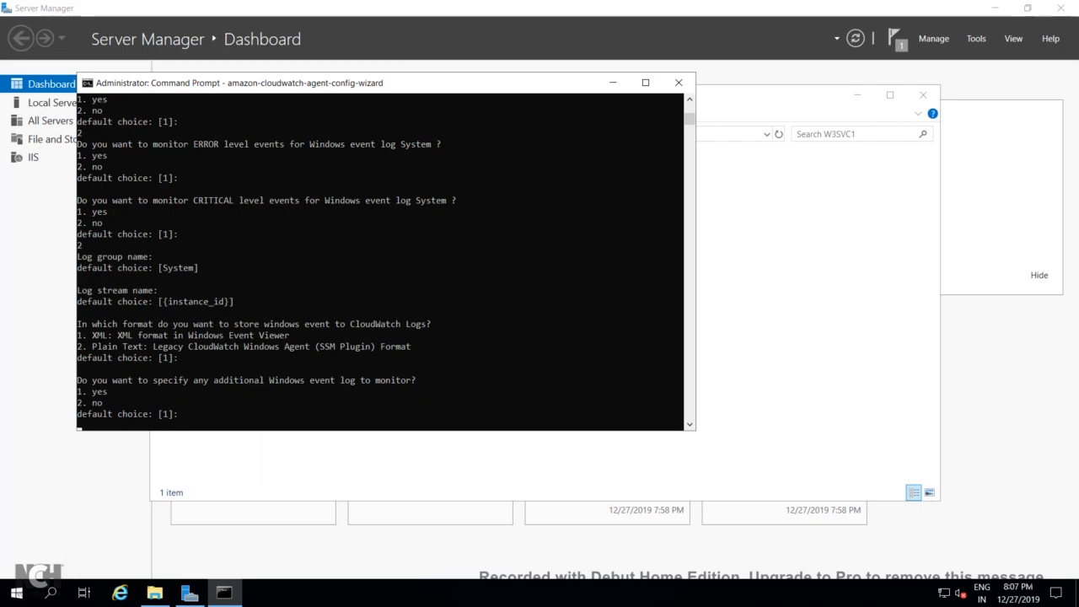
type("2")
key("Return")
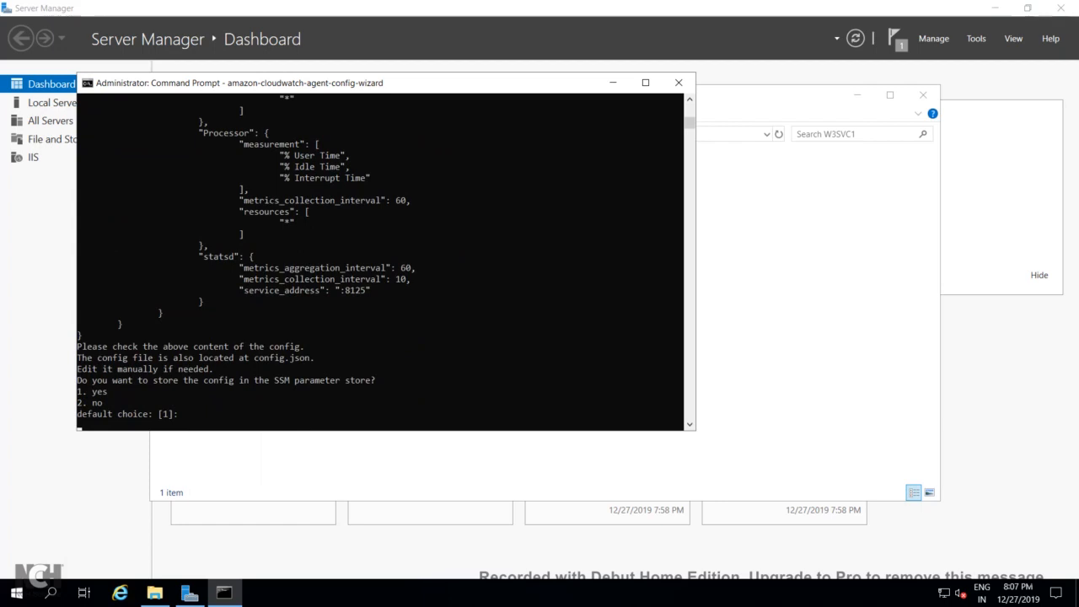
Step: Store the agent config in the SSM parameter store as AmazonCloudWatch-windows in us-east-2 using the SDK credential, and exit the wizard
key("Return")
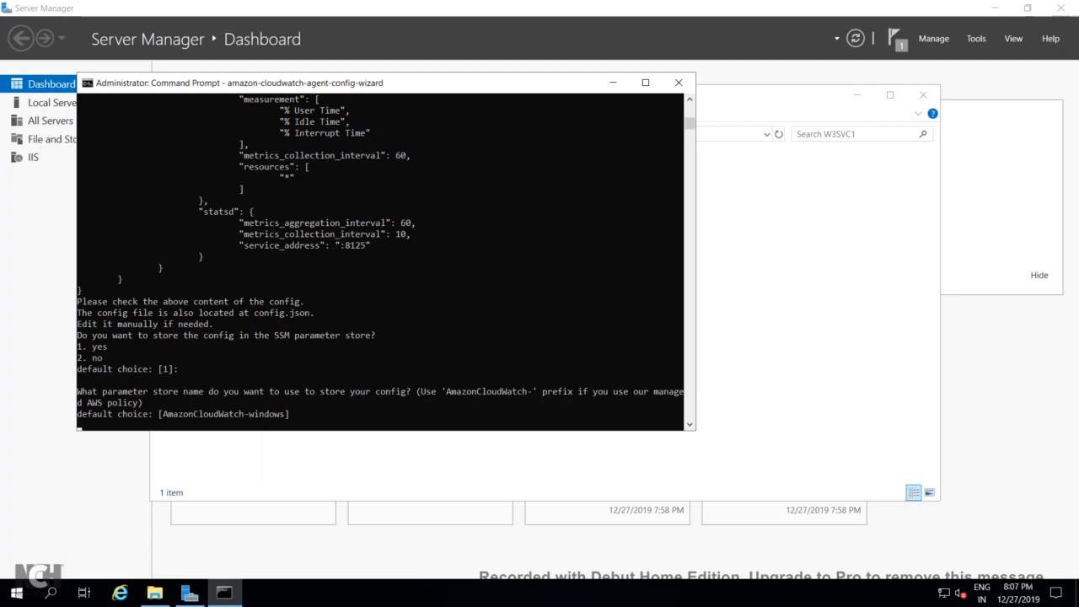
key("Return")
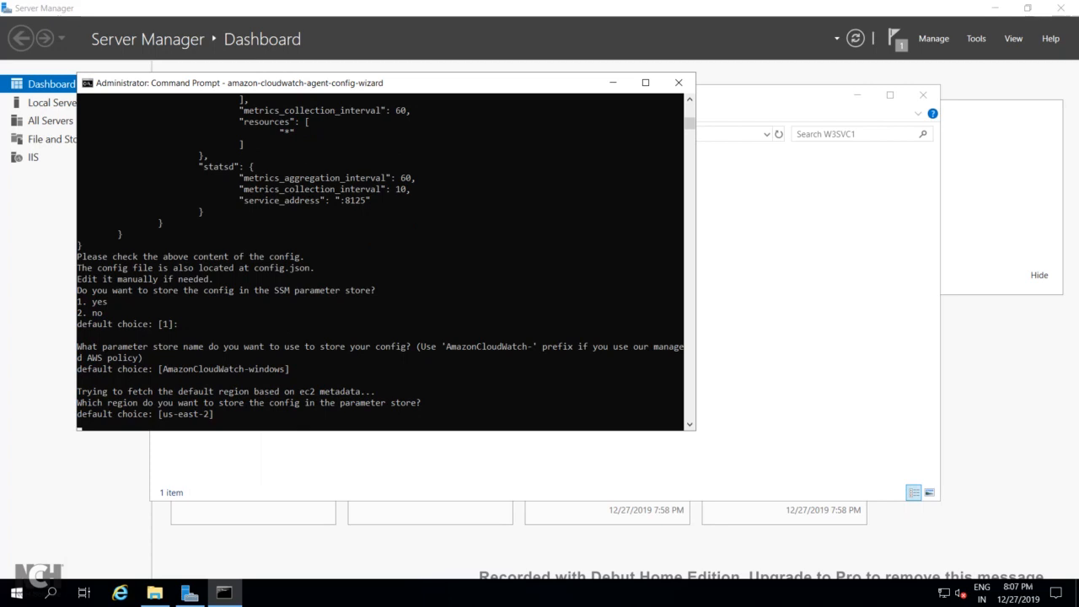
key("Return")
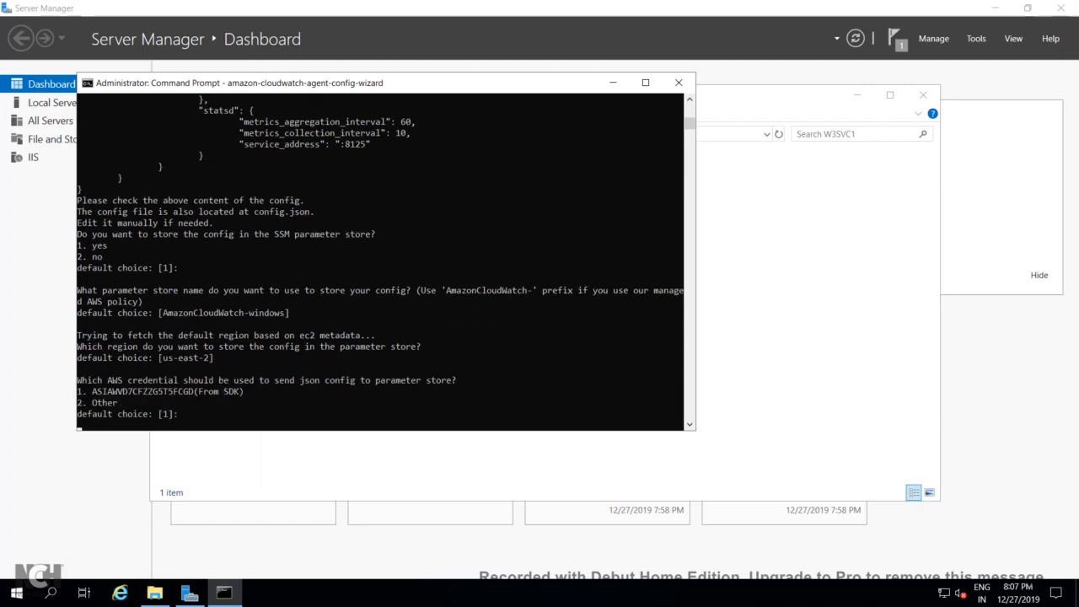
key("Return")
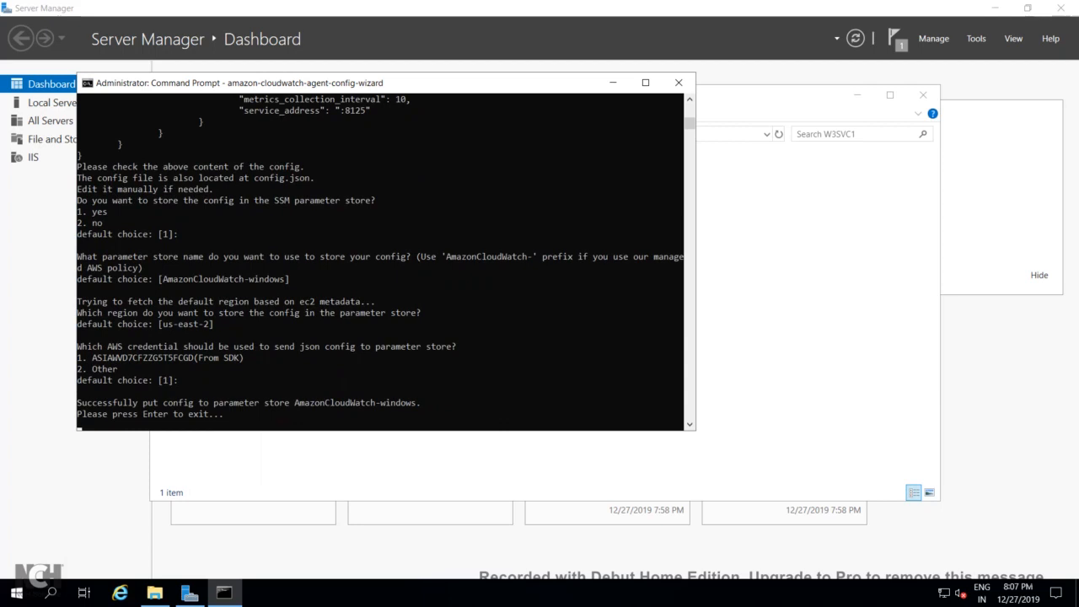
key("Return")
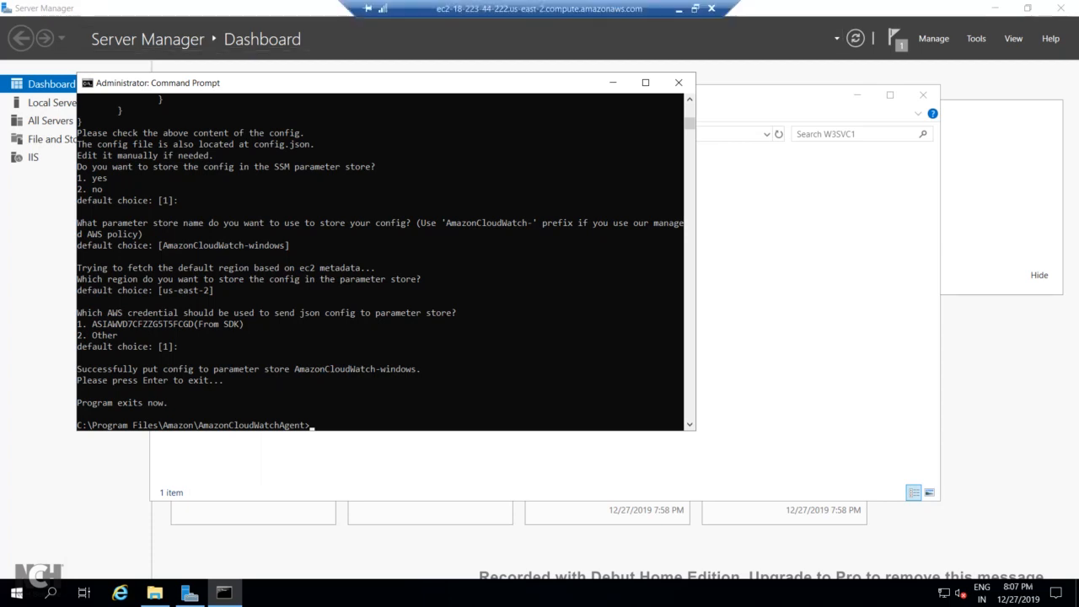
Step: Switch from the remote desktop to the AWS console in the browser, close the IIS page, and open the Systems Manager Parameter Store
left_click(678, 7)
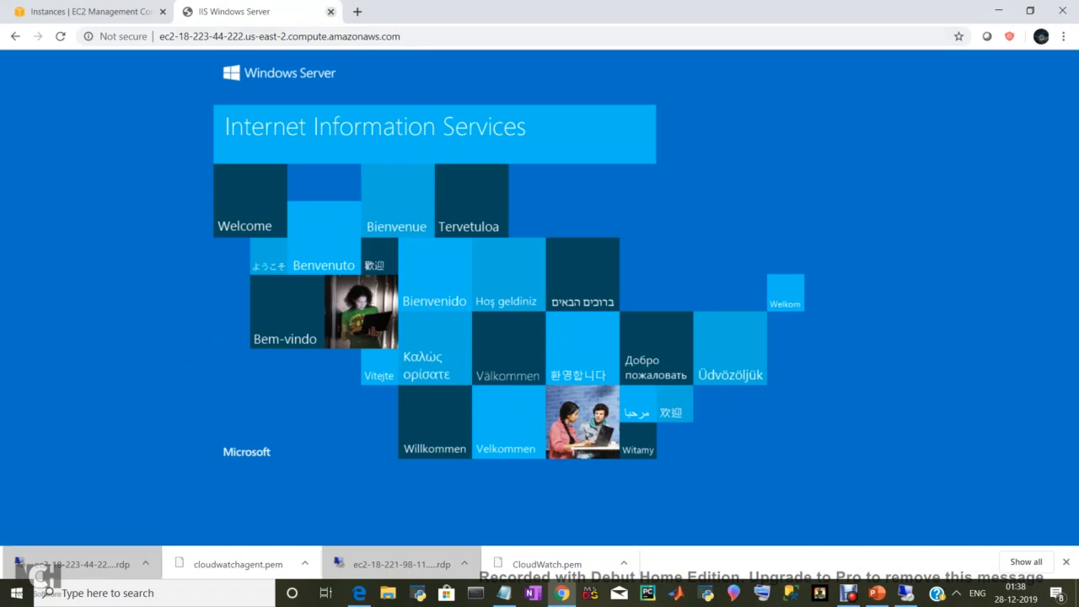
left_click(329, 12)
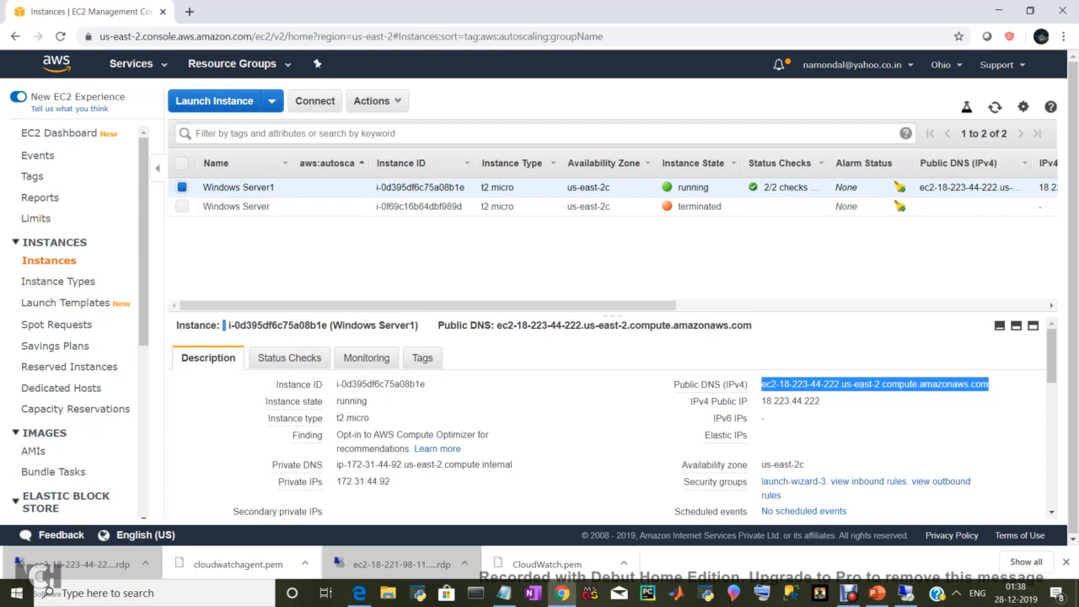
key("alt+s")
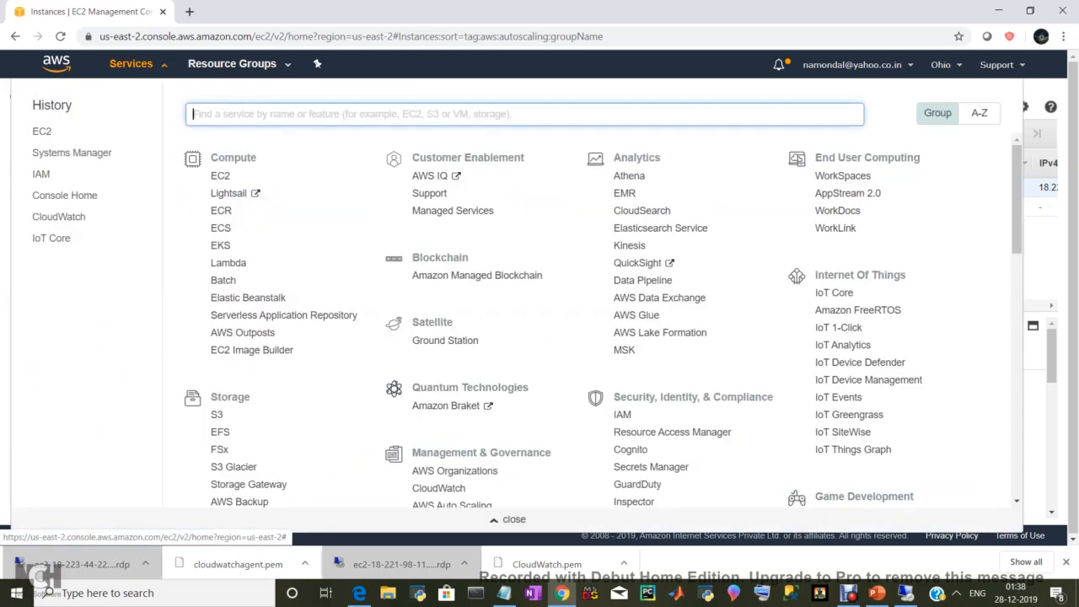
type("s")
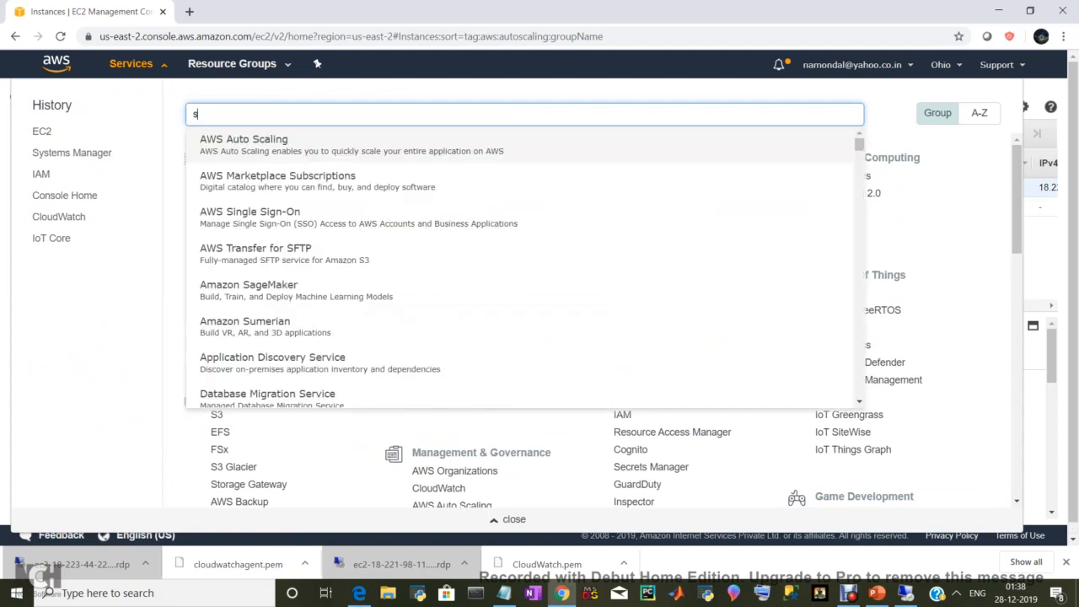
type("yste")
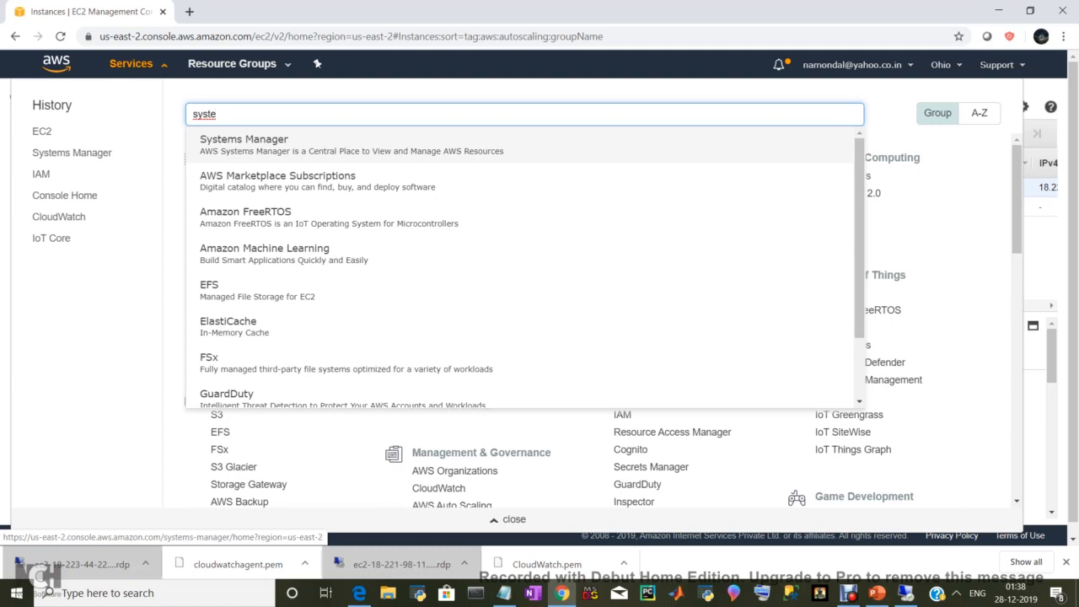
key("Return")
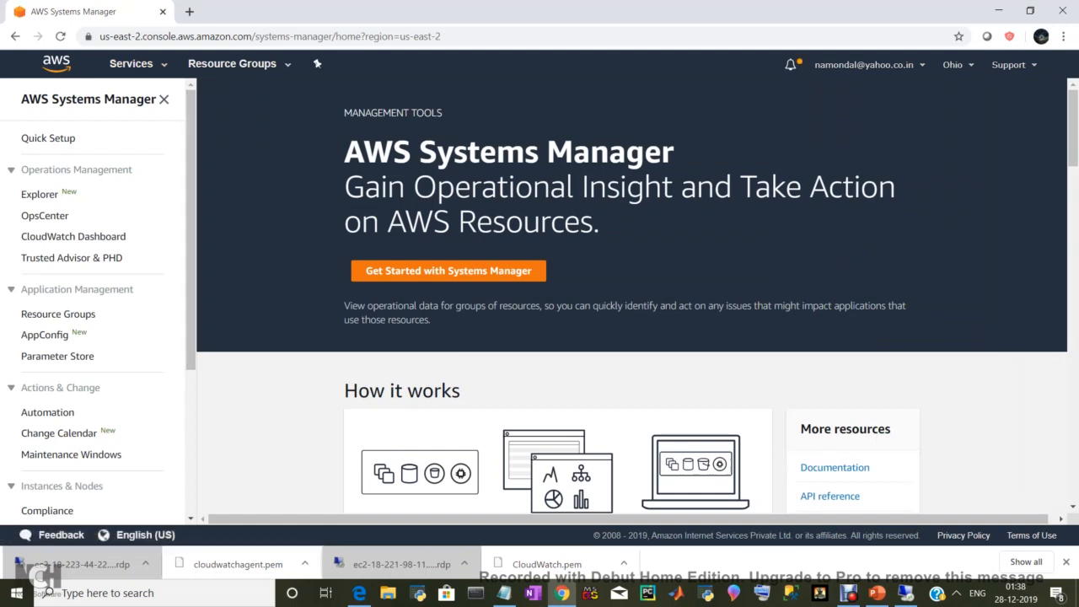
left_click(57, 356)
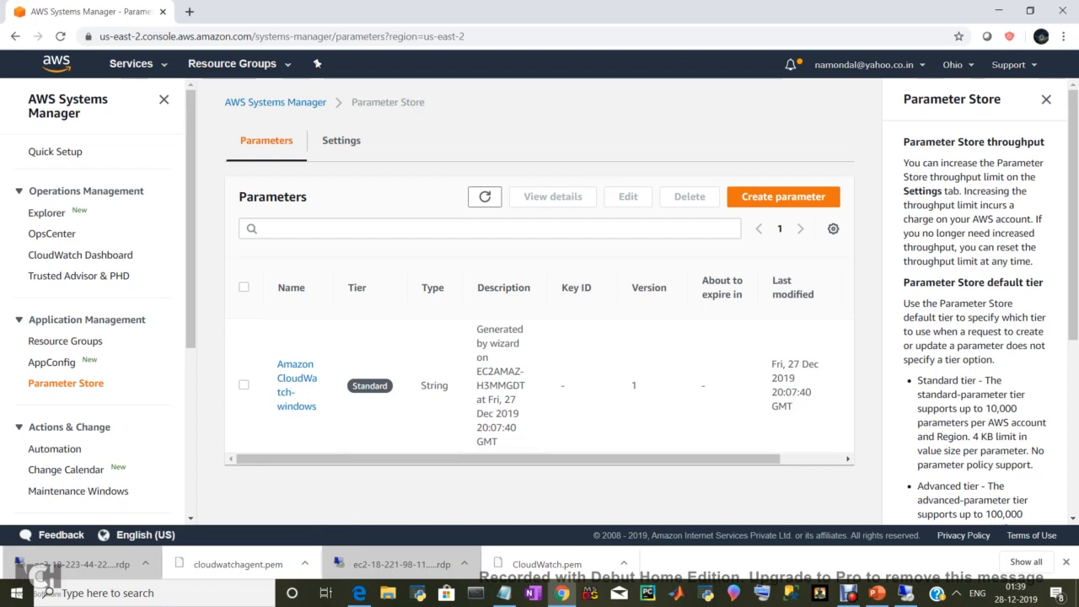
Step: Open the AmazonCloudWatch-windows parameter and review its full stored JSON configuration
left_click(243, 384)
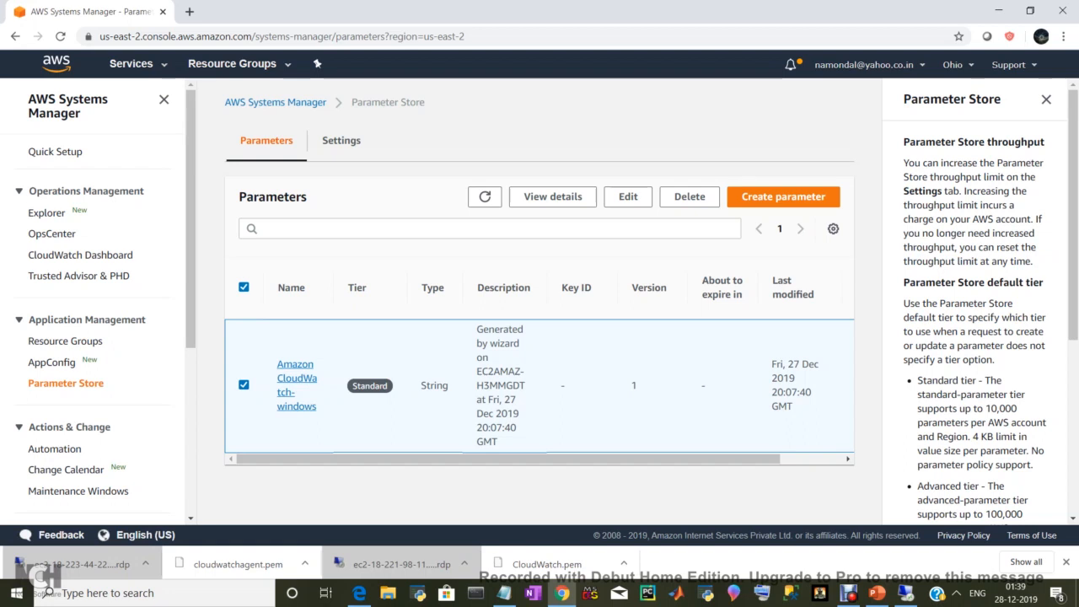
left_click(297, 384)
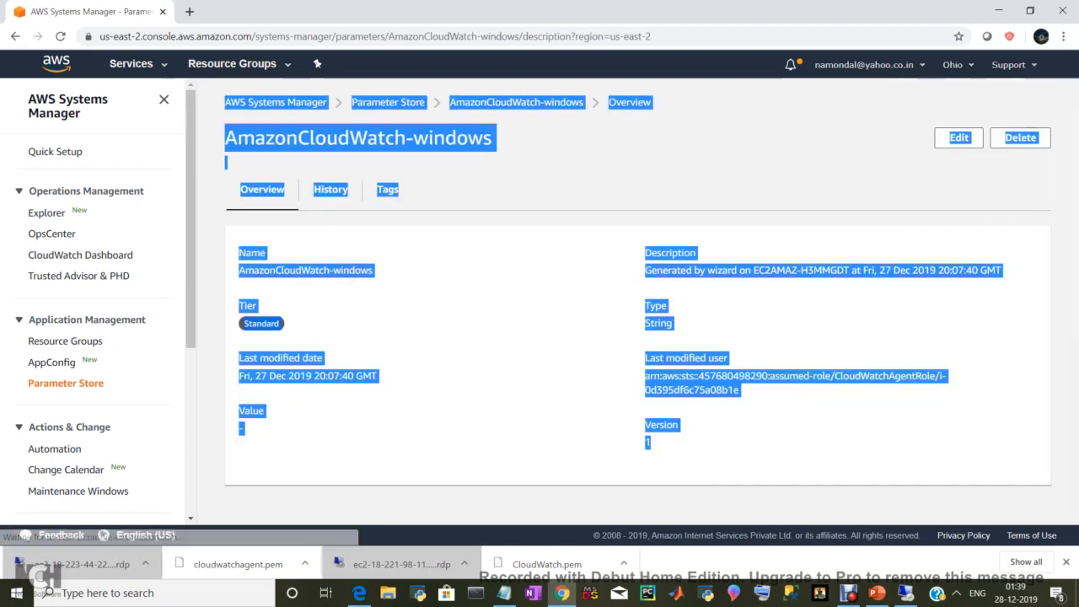
key("ctrl+a")
scroll(633, 304, "down", 15)
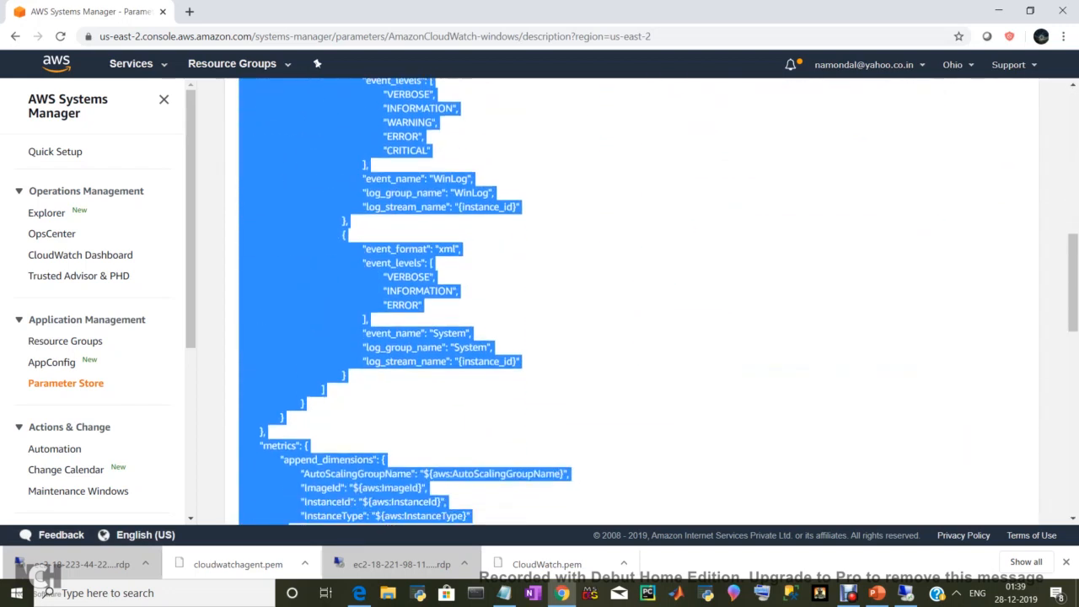
scroll(633, 303, "down", 6)
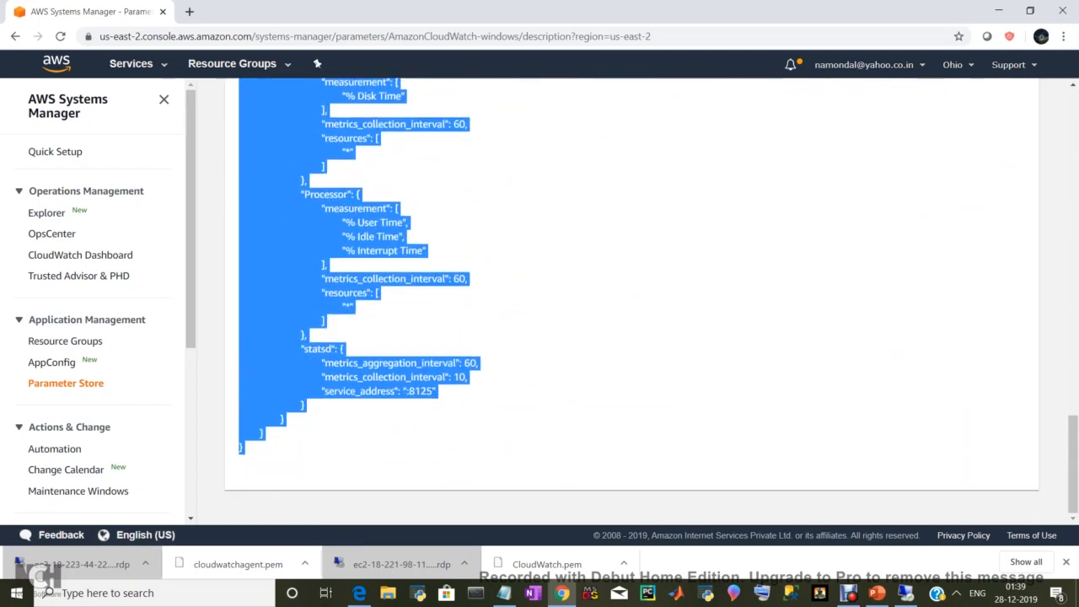
scroll(632, 304, "up", 20)
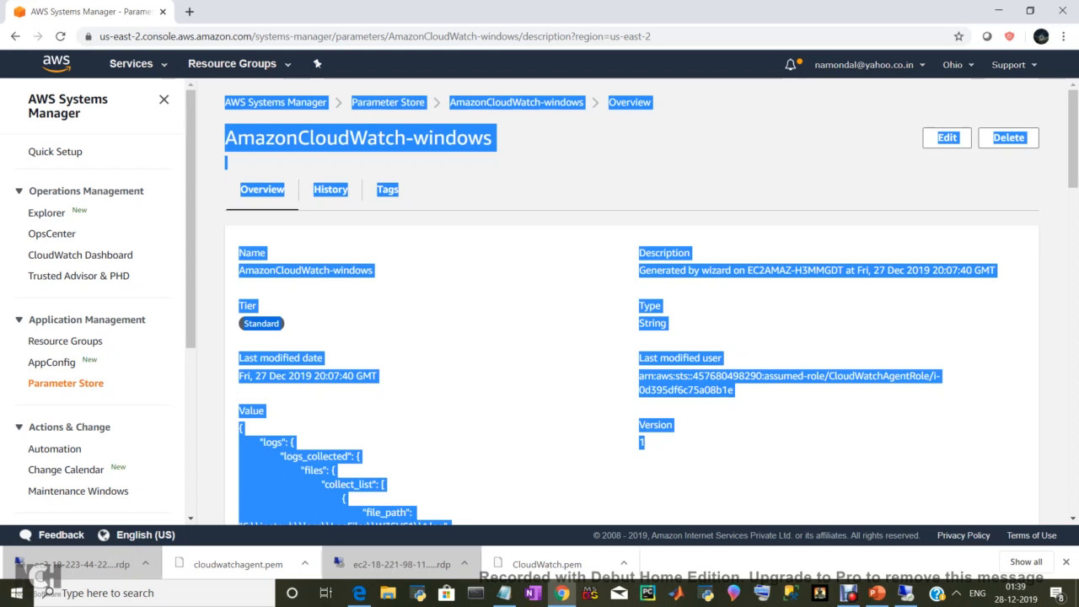
Step: Select Windows Server1 in the Systems Manager managed instances and start a Run Command for it
scroll(93, 295, "down", 2)
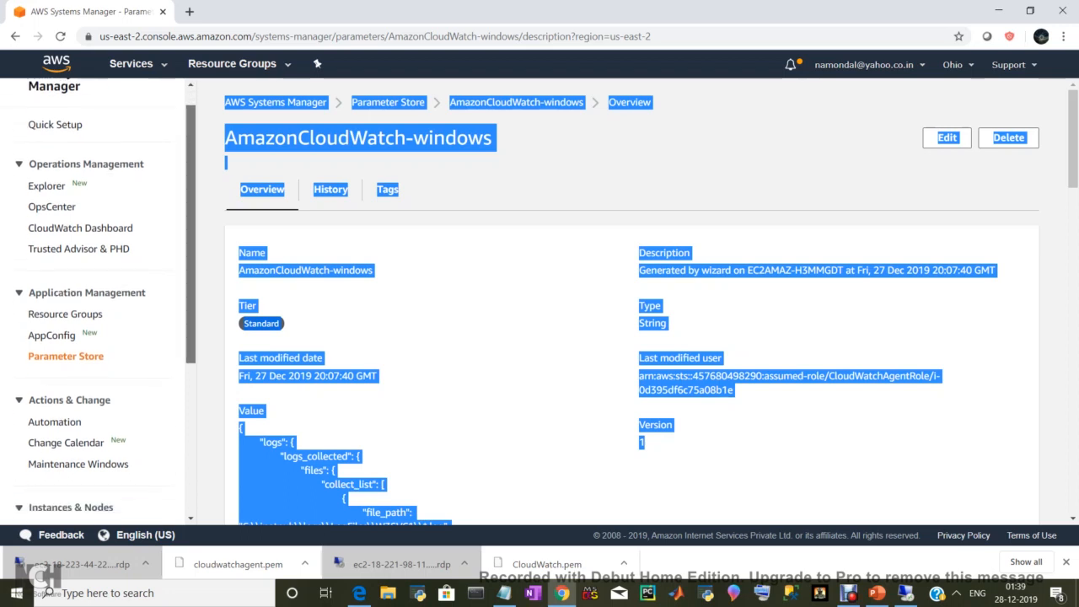
scroll(92, 295, "down", 4)
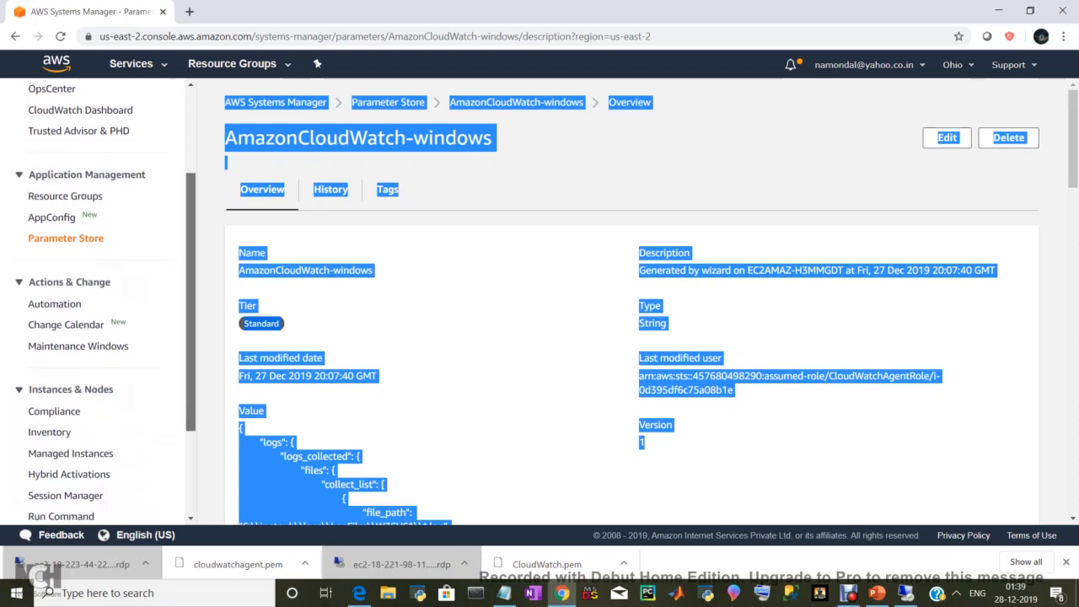
left_click(70, 434)
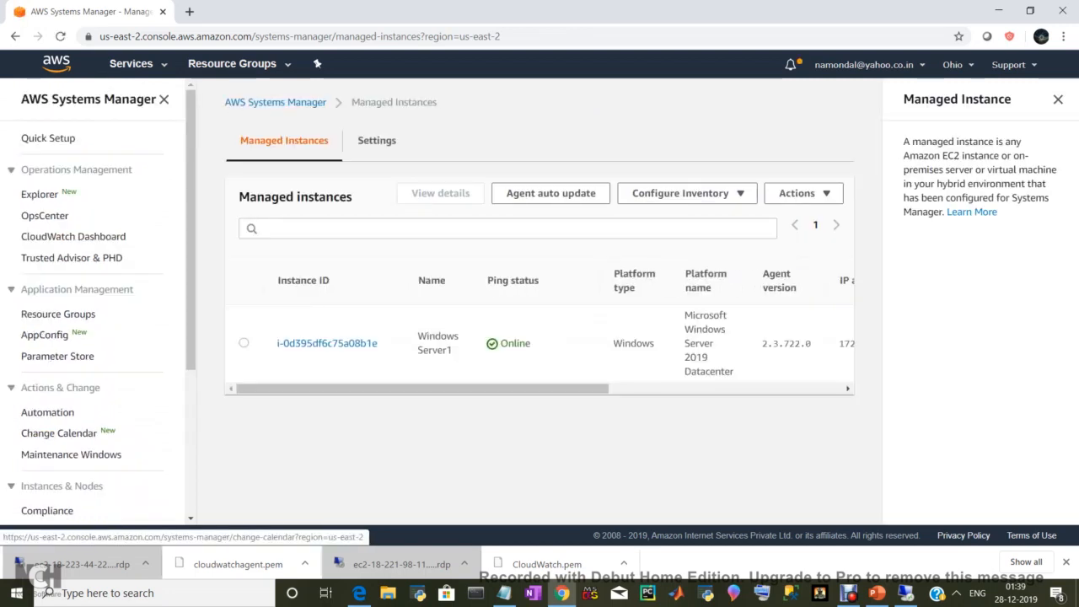
left_click(244, 342)
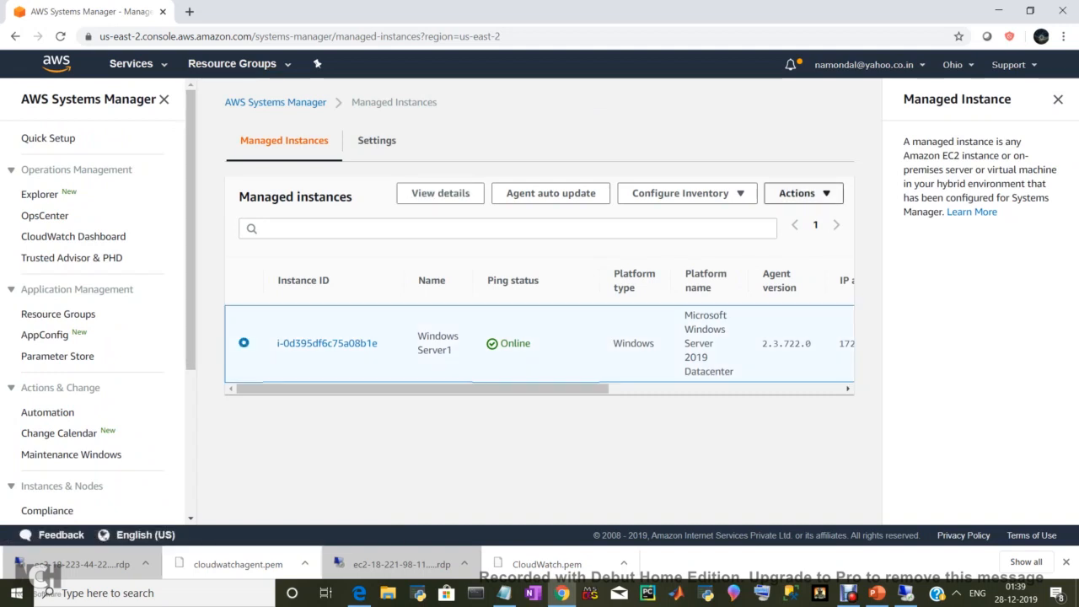
left_click(797, 193)
left_click(714, 236)
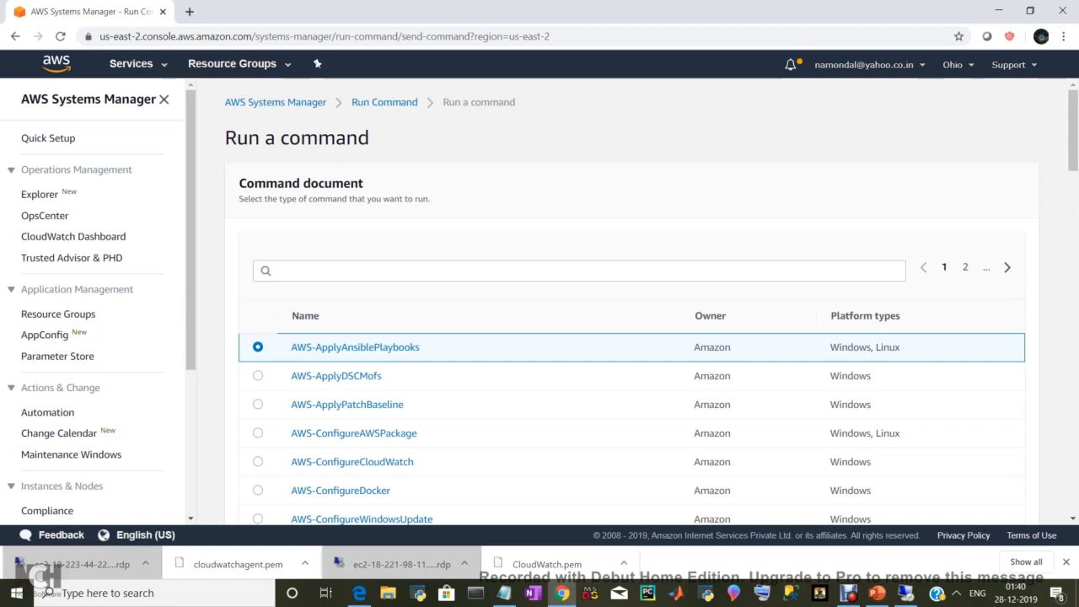
Step: Try to filter the command documents by the name prefix "manage", and remove the filter
left_click(578, 271)
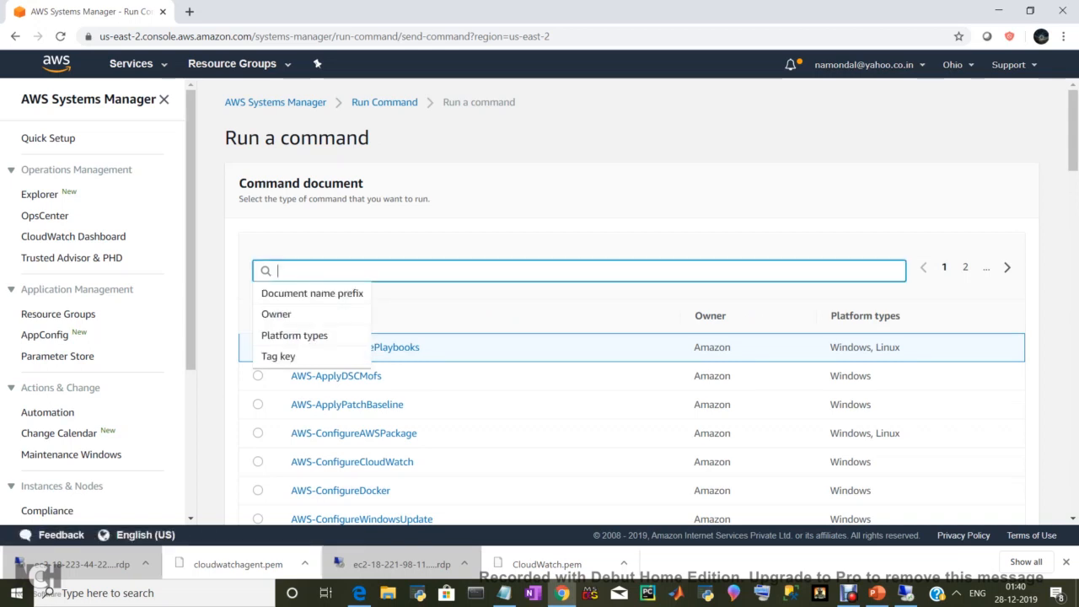
type("manage")
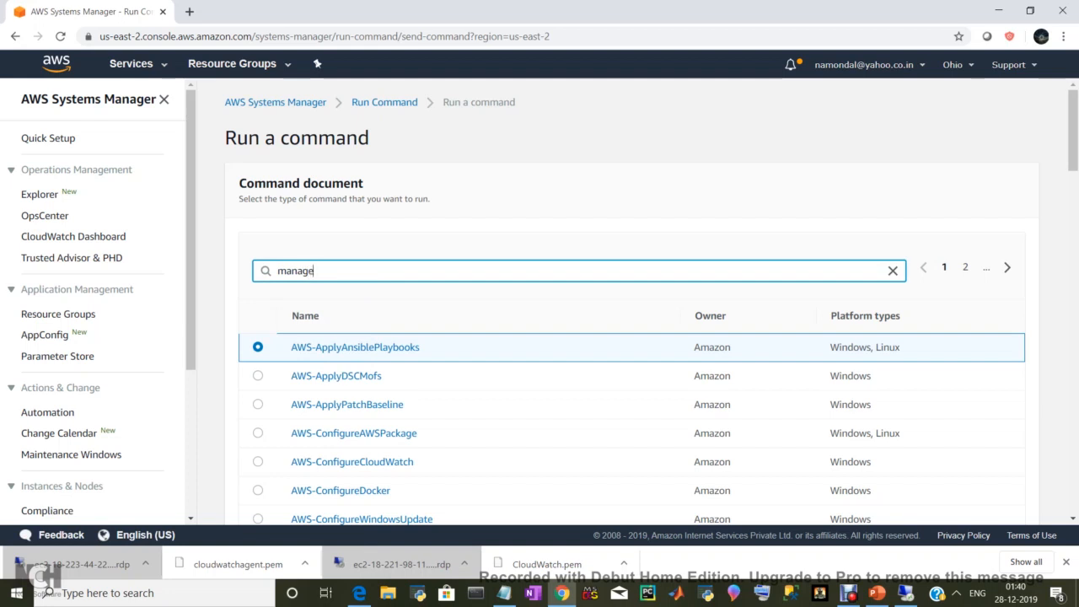
key("Return")
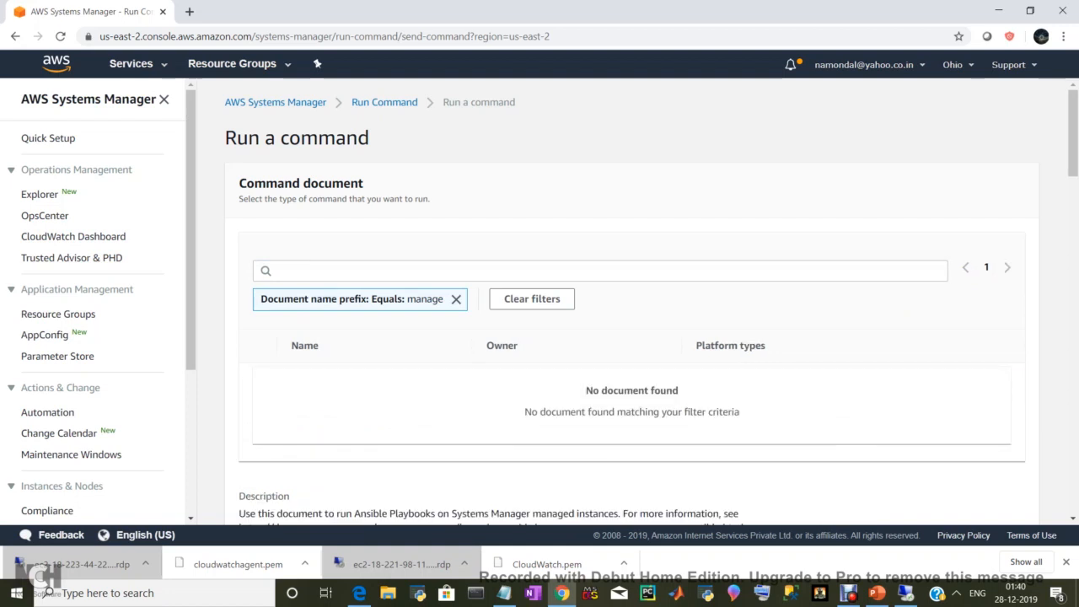
left_click(457, 299)
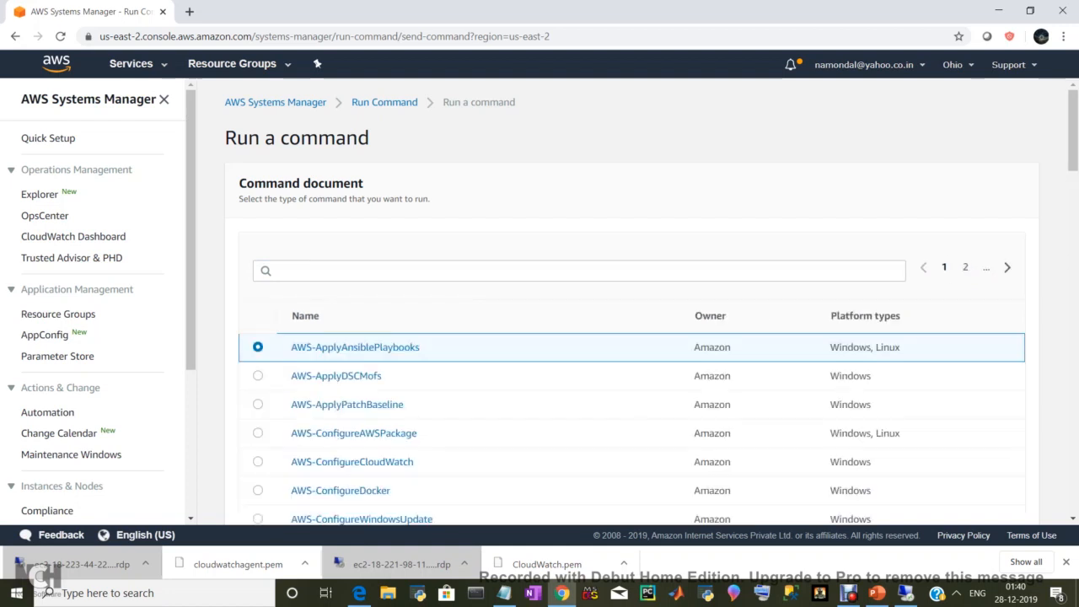
Step: Try to filter the command documents by the name prefix "amazon", and remove the filter
left_click(278, 270)
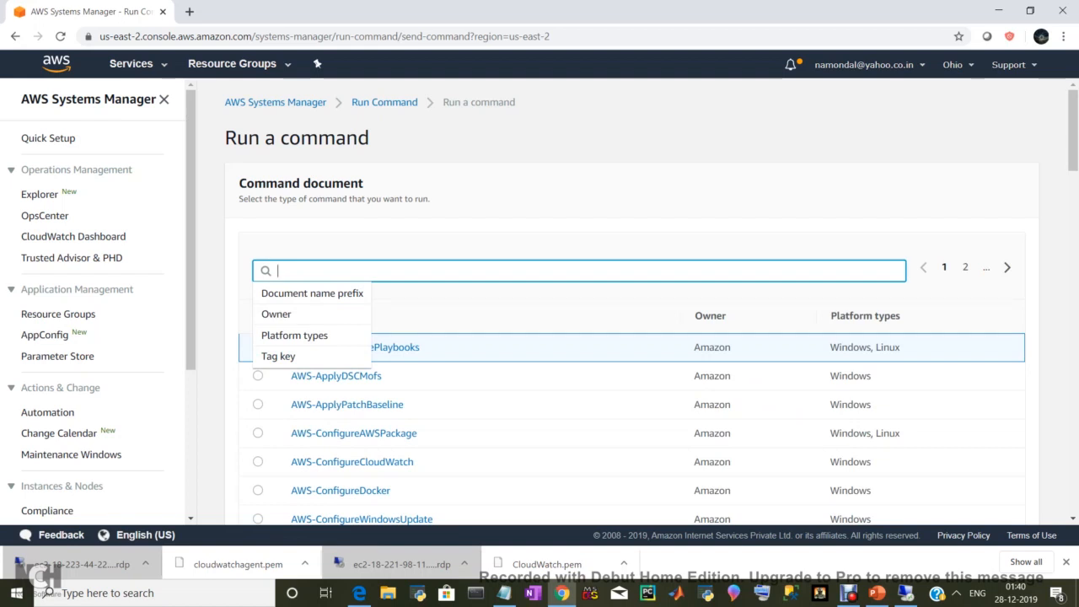
type("amazon")
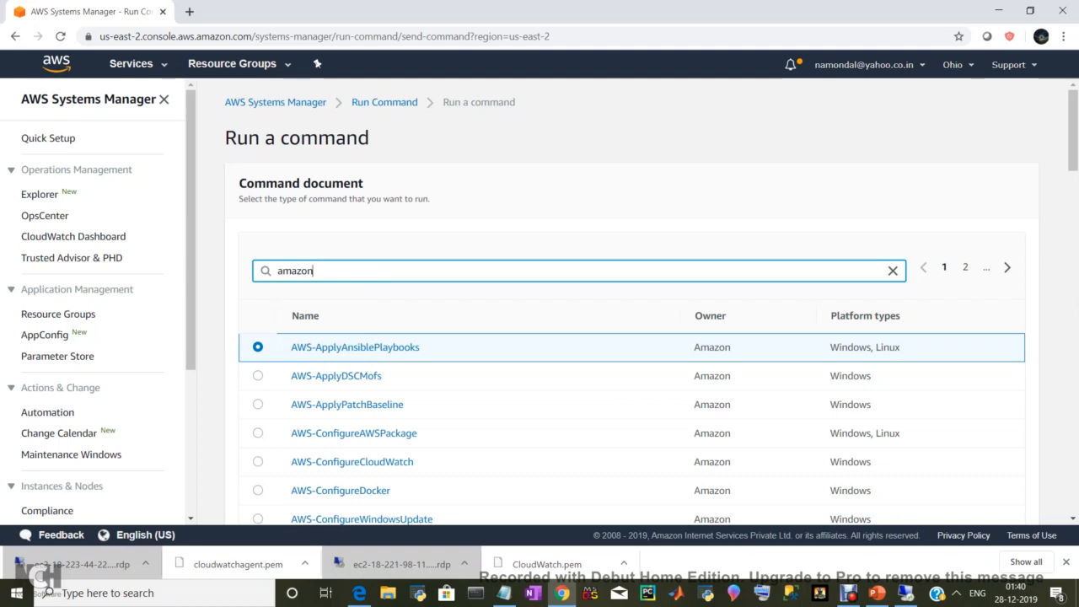
key("Return")
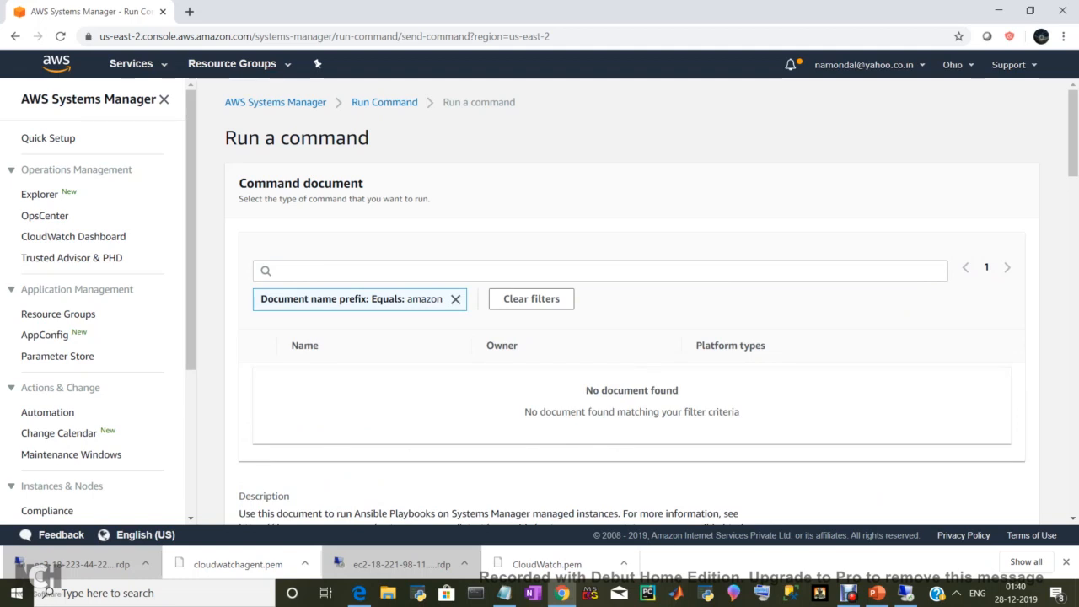
left_click(455, 299)
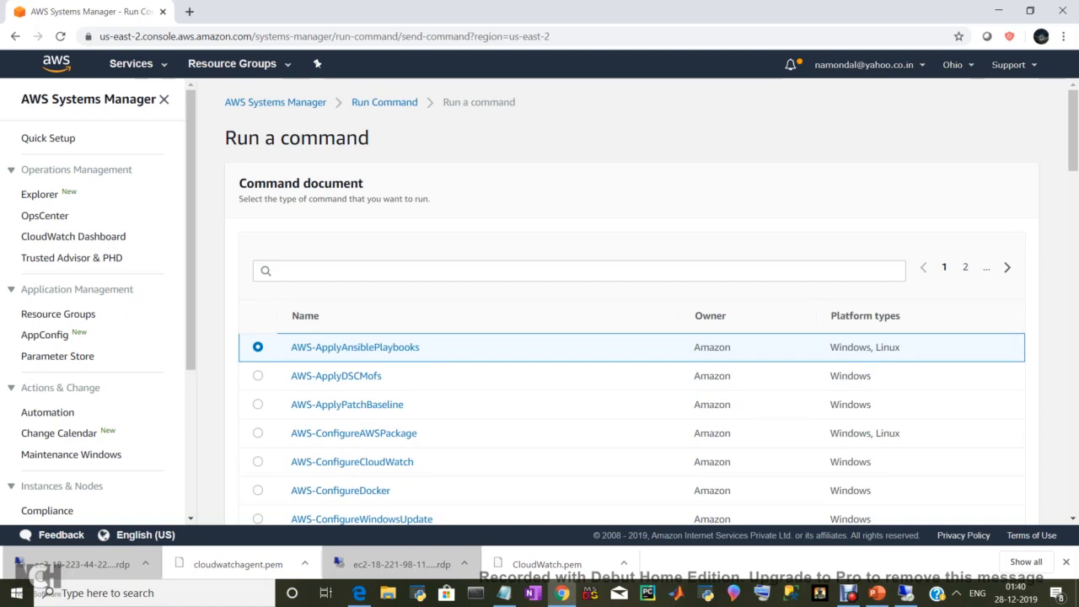
Step: Filter the command documents by the name prefix "AmazonCloud" and select AmazonCloudWatch-ManageAgent
scroll(632, 337, "down", 3)
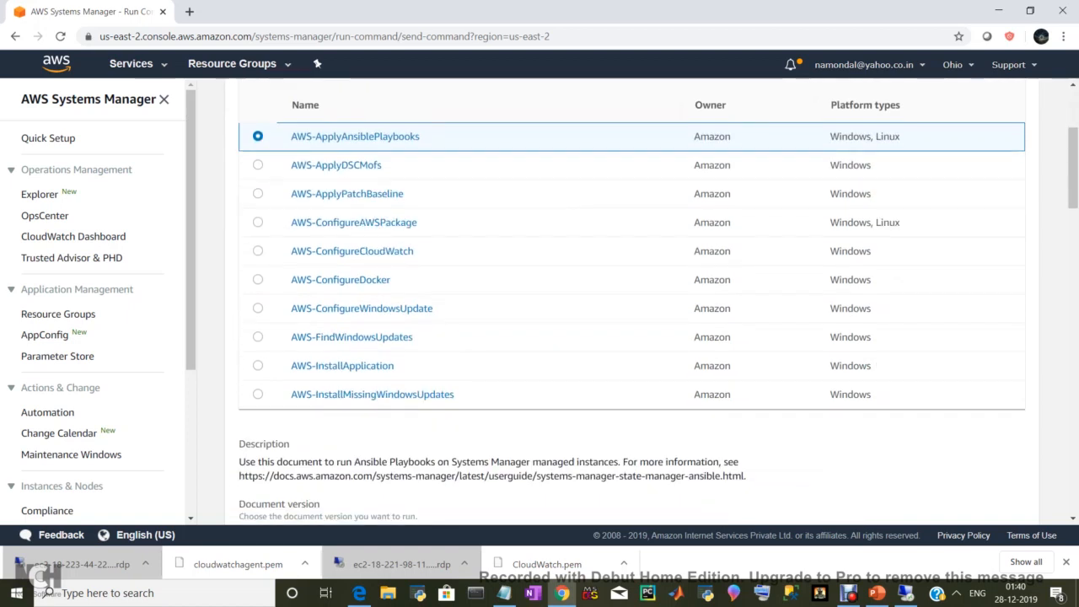
scroll(632, 337, "up", 2)
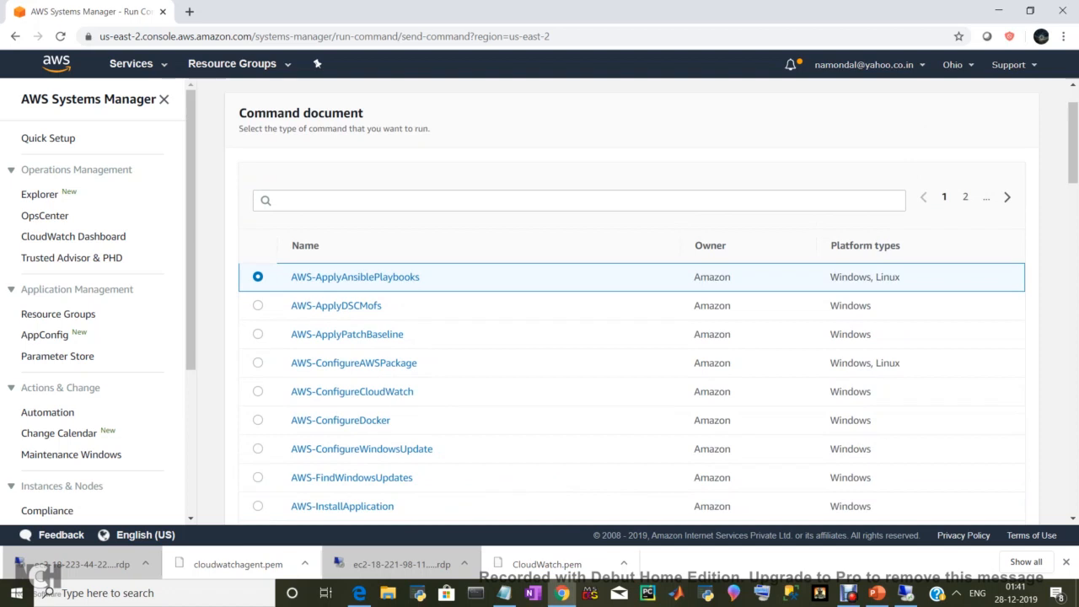
left_click(578, 200)
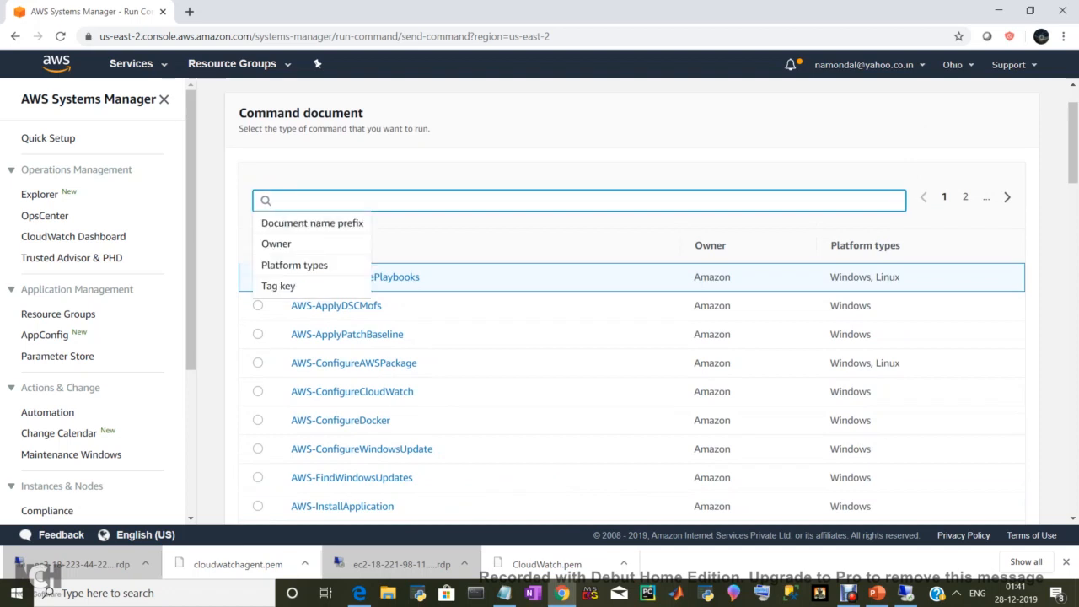
type("A")
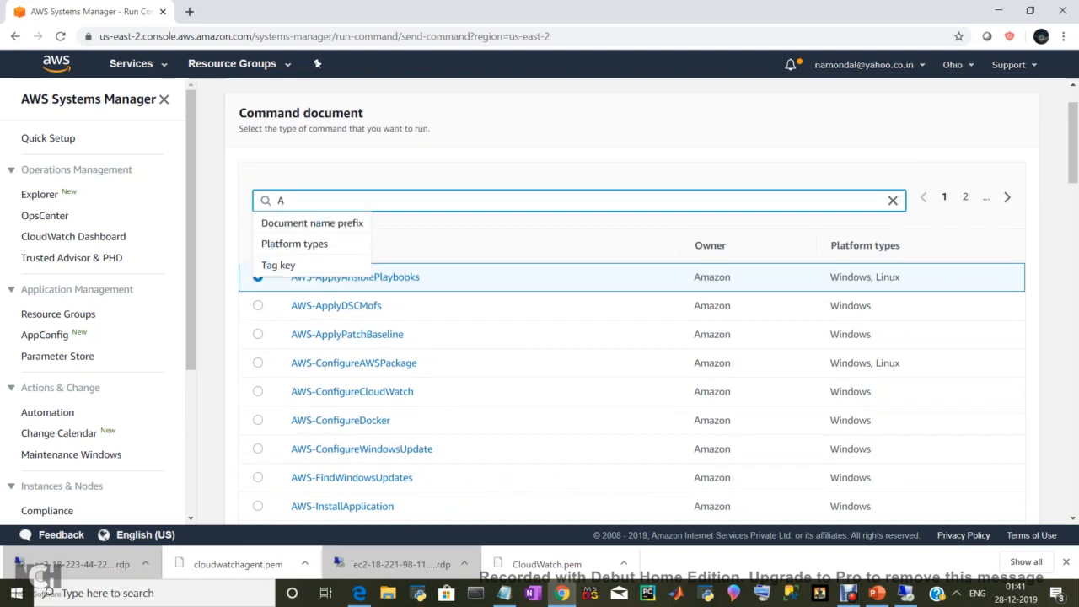
type("mazon")
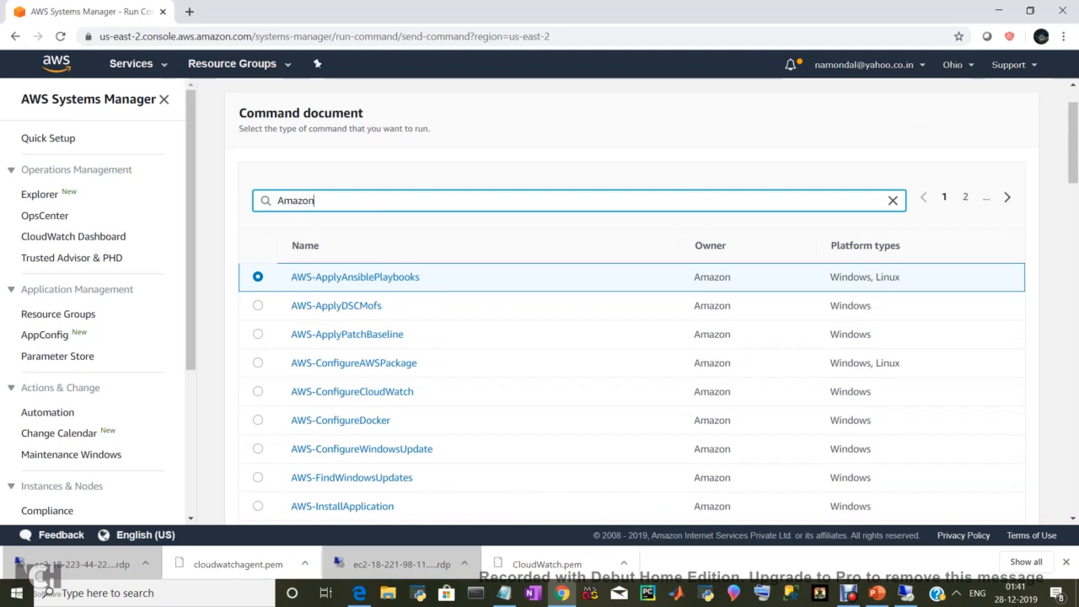
type("Cloud")
key("Return")
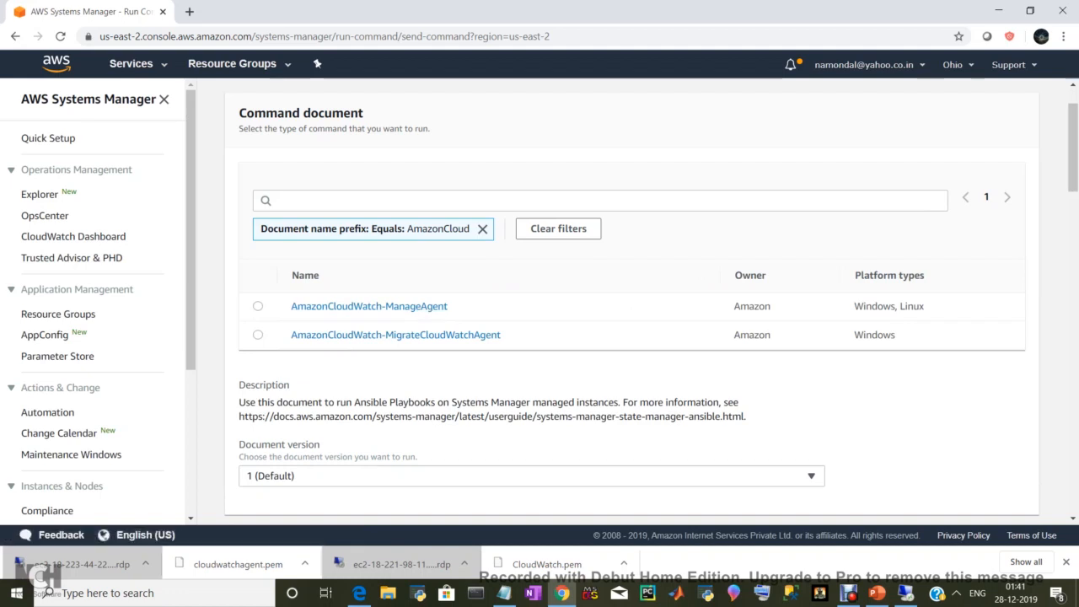
left_click(258, 306)
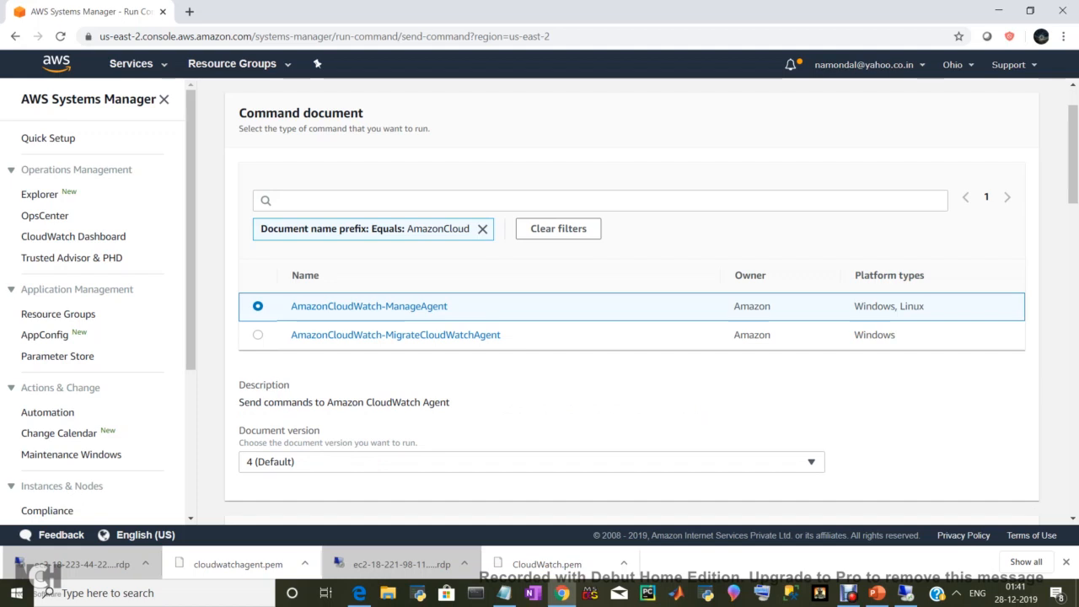
Step: Set the command's Optional Configuration Location to "AmazonCloudWatch-Windows"
scroll(632, 337, "down", 5)
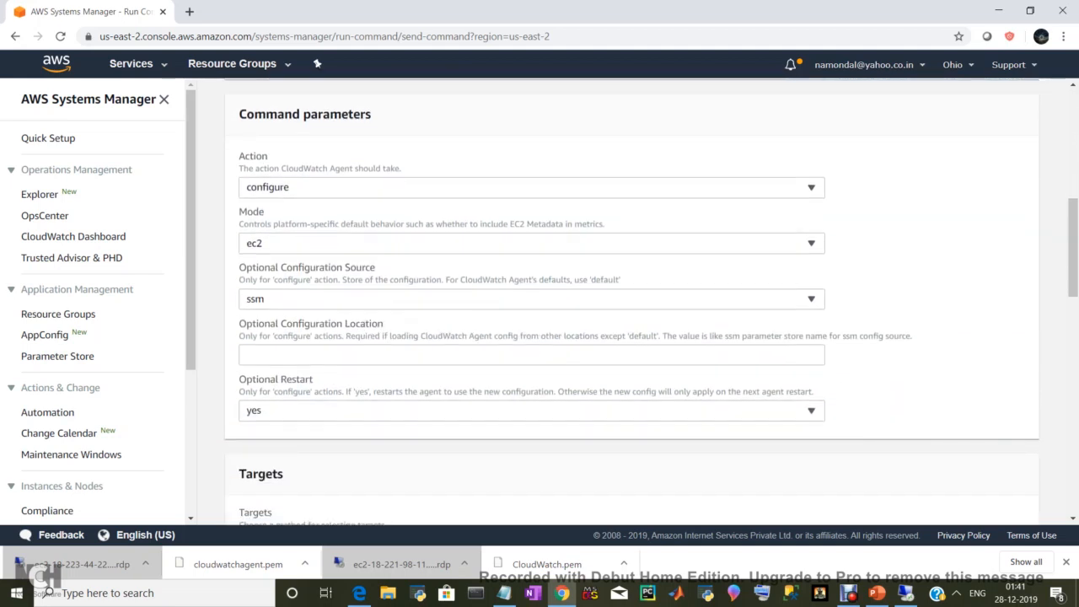
left_click(531, 355)
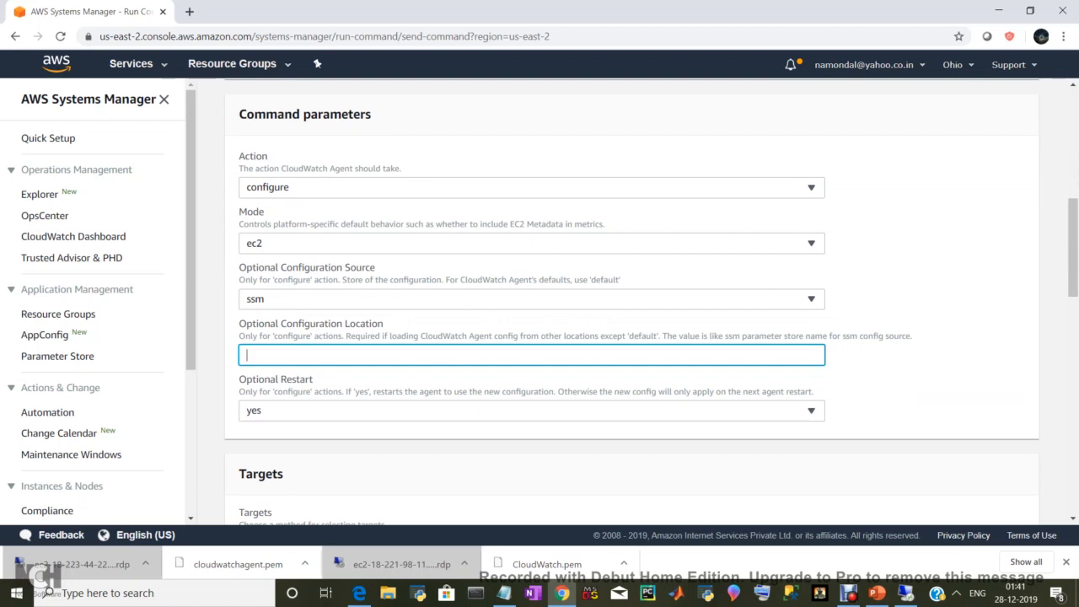
scroll(632, 303, "down", 1)
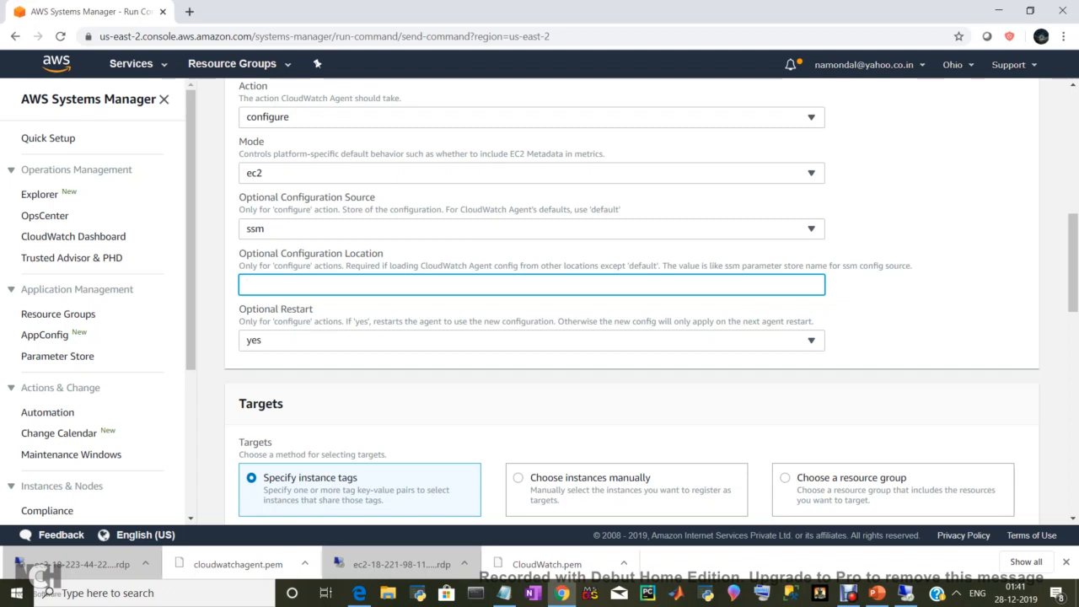
scroll(632, 302, "up", 2)
scroll(632, 302, "up", 1)
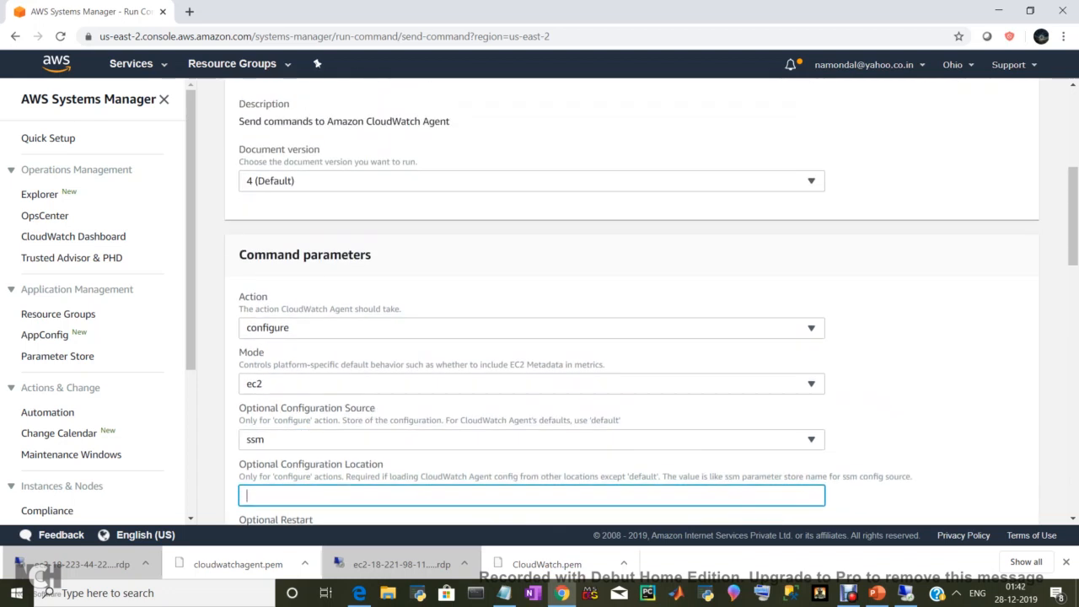
scroll(631, 302, "up", 1)
scroll(631, 302, "down", 2)
scroll(631, 301, "down", 1)
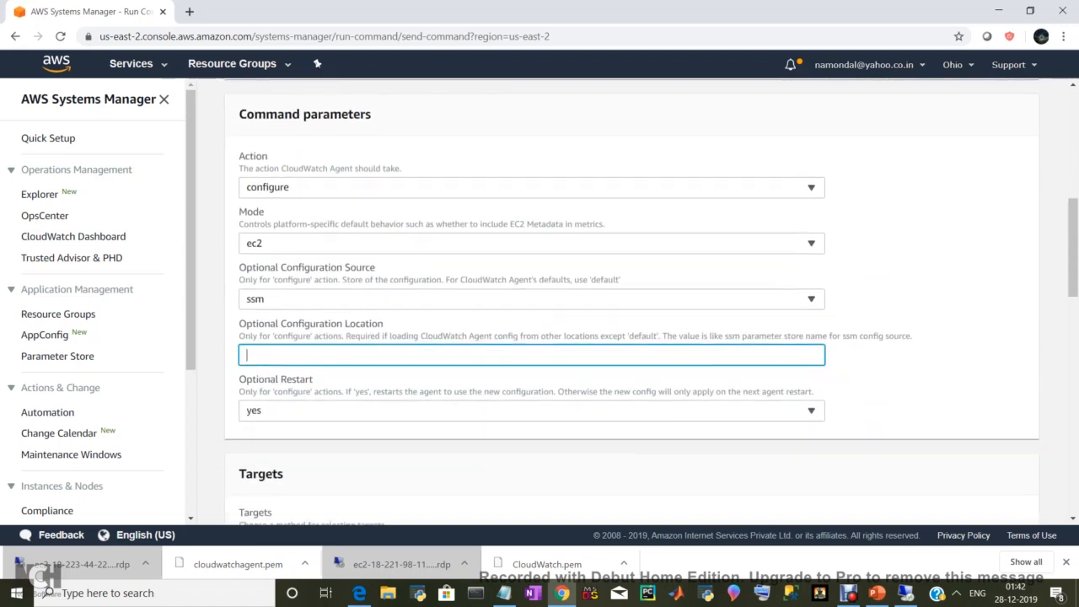
type("AmazonCloudWatch")
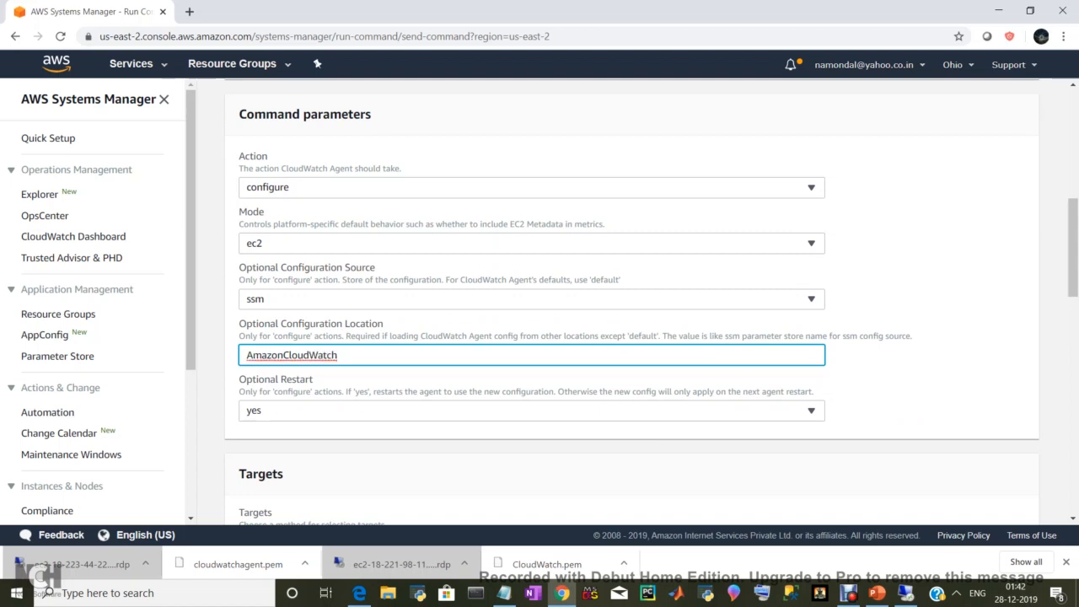
type("-Windows")
Step: Choose the targets manually, select the Windows Server1 instance, and try to run the command on it
scroll(632, 337, "down", 3)
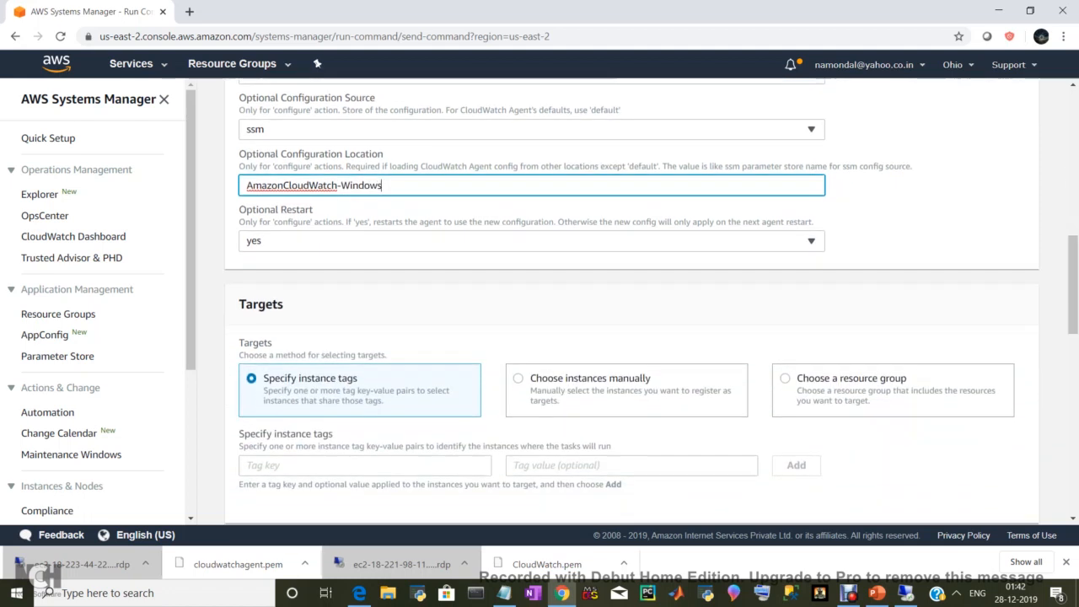
left_click(590, 337)
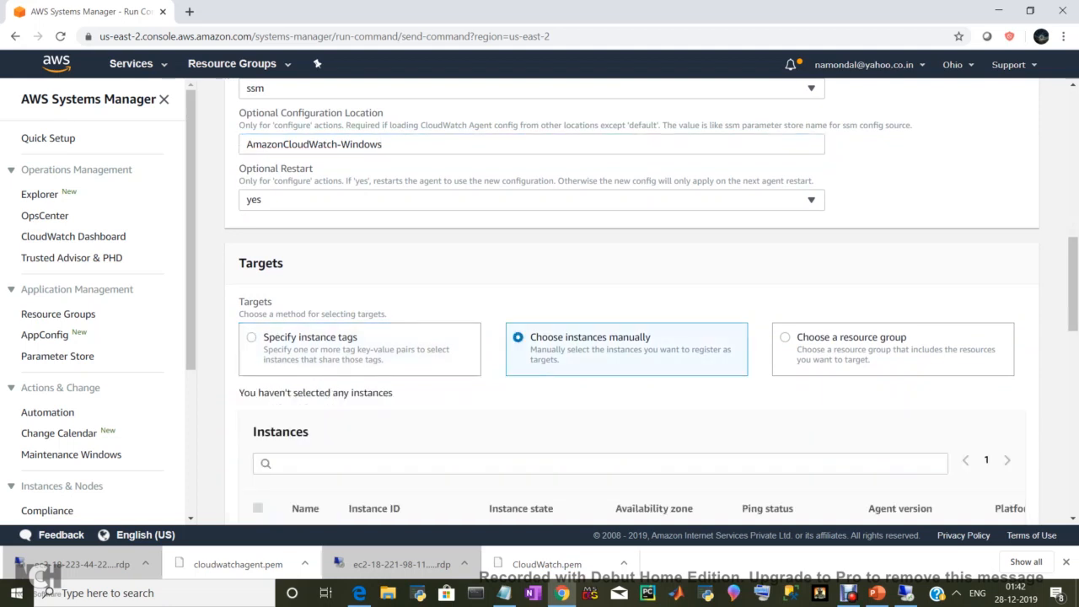
scroll(632, 338, "down", 3)
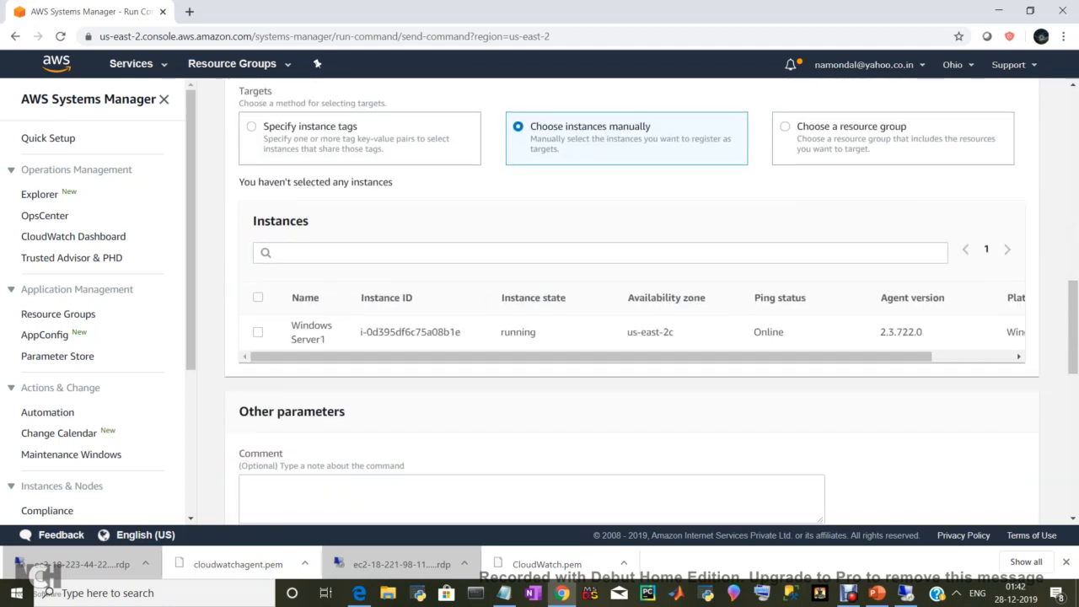
left_click(258, 332)
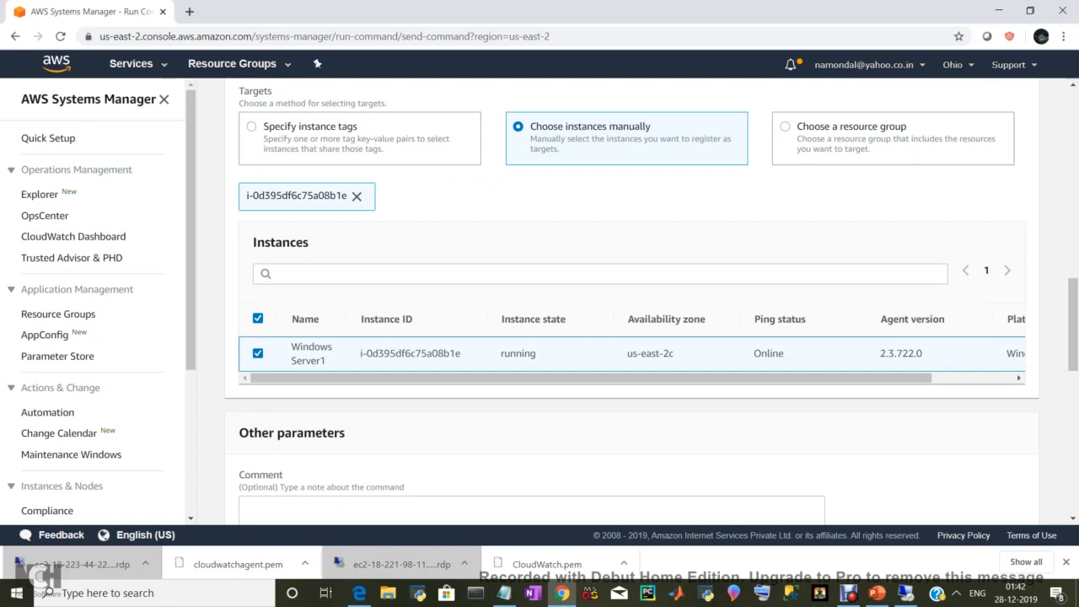
scroll(633, 301, "down", 1)
scroll(632, 301, "down", 6)
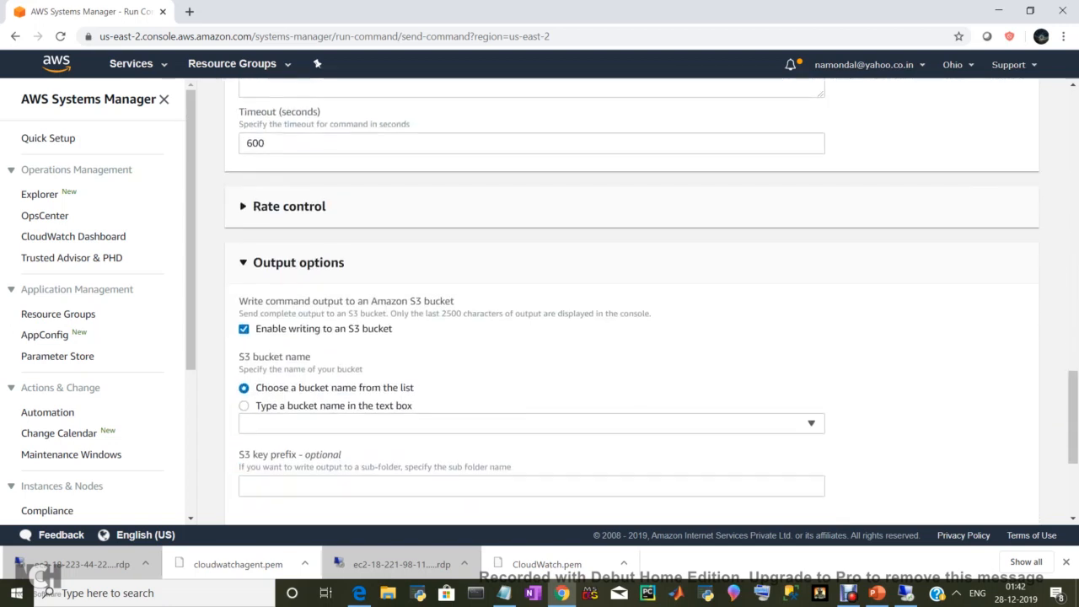
scroll(632, 301, "down", 1)
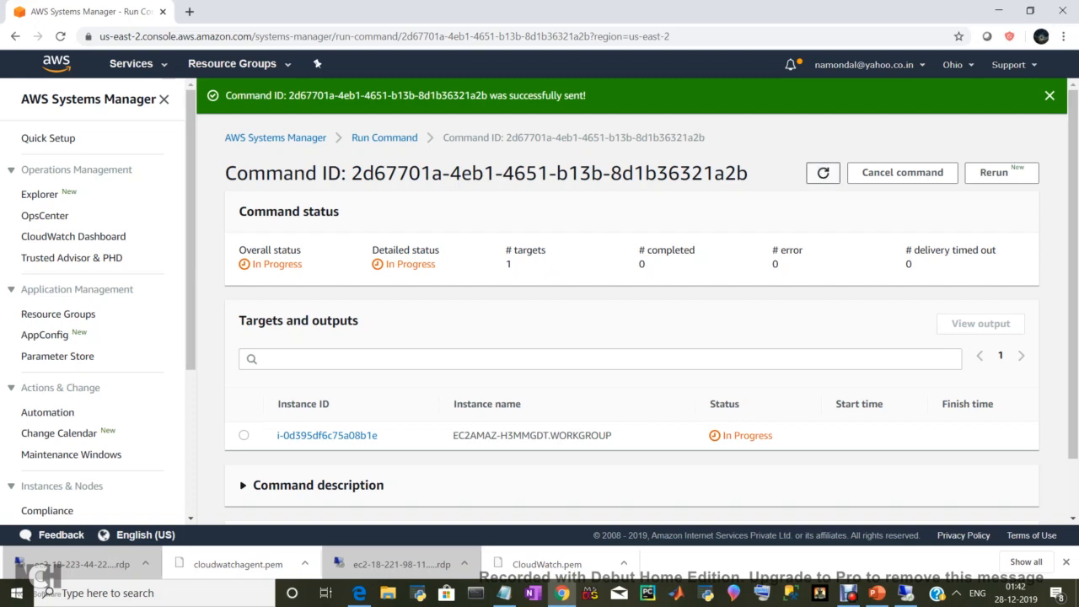
Step: Refresh the command's status page and check the execution status of the targeted instance
left_click(823, 172)
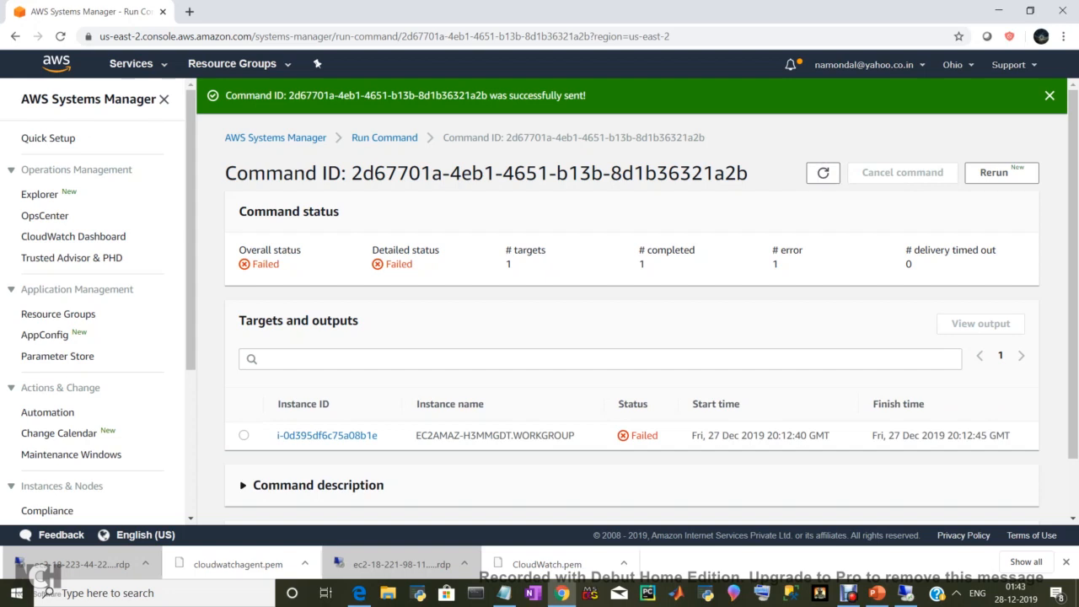
scroll(632, 337, "down", 1)
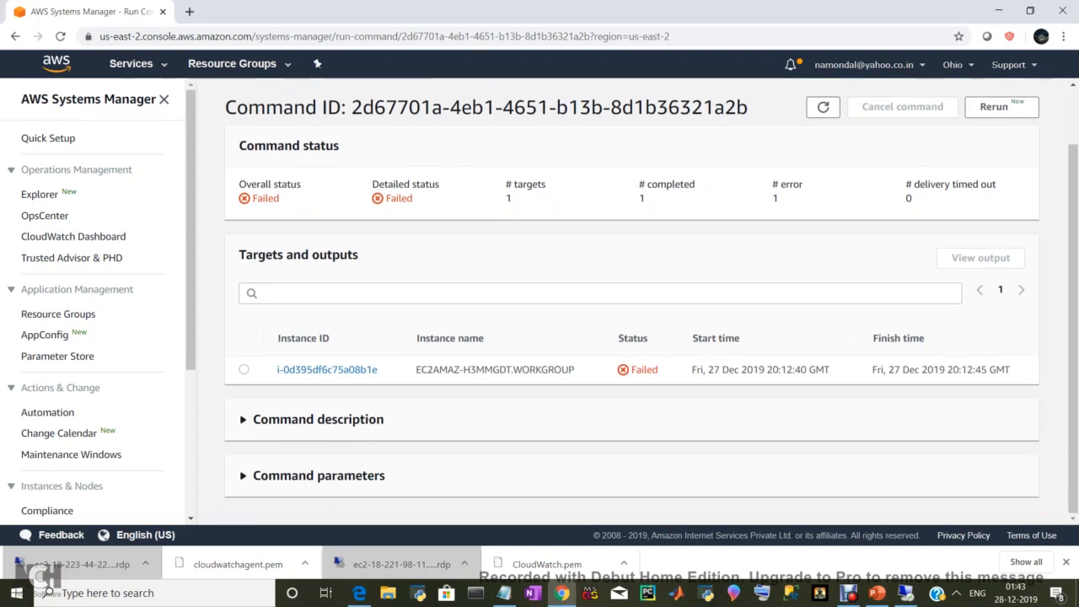
scroll(632, 337, "up", 1)
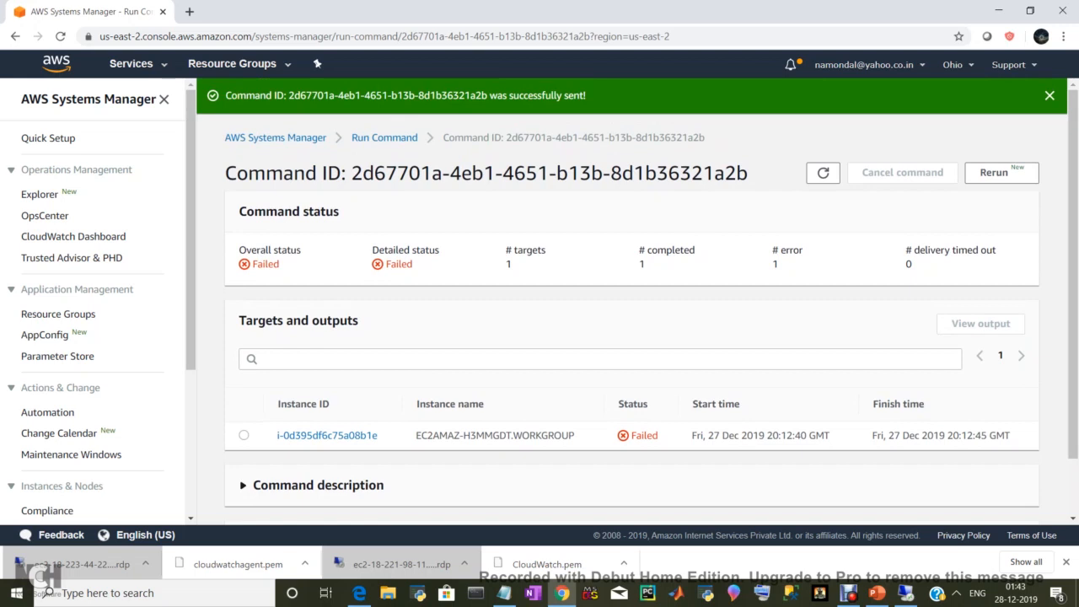
scroll(93, 304, "down", 1)
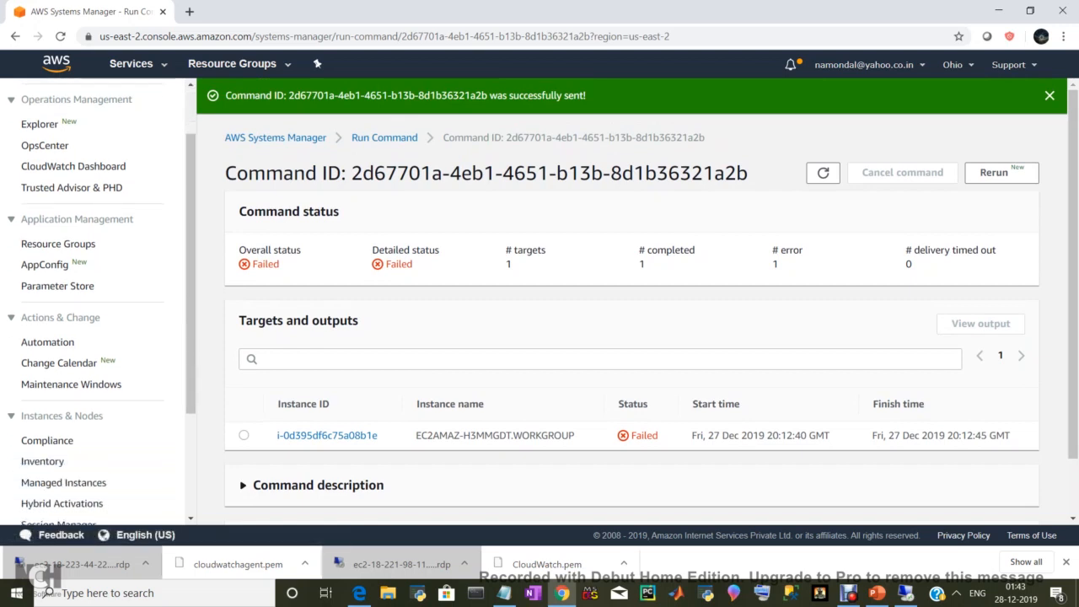
scroll(93, 304, "up", 1)
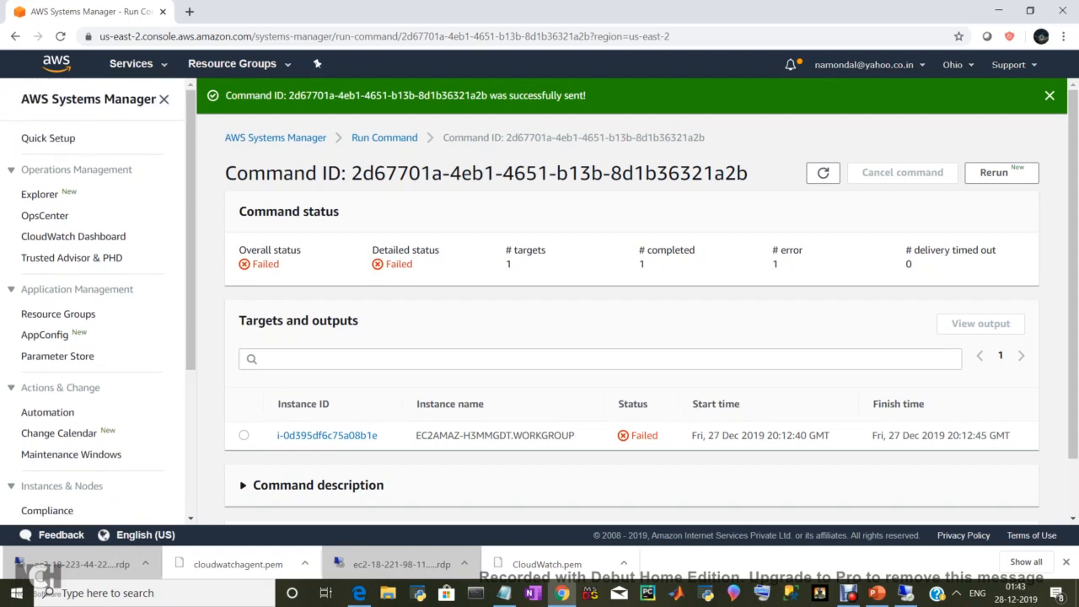
Step: Return to the managed instances, select Windows Server1 and start a new Run Command for it
scroll(92, 304, "down", 3)
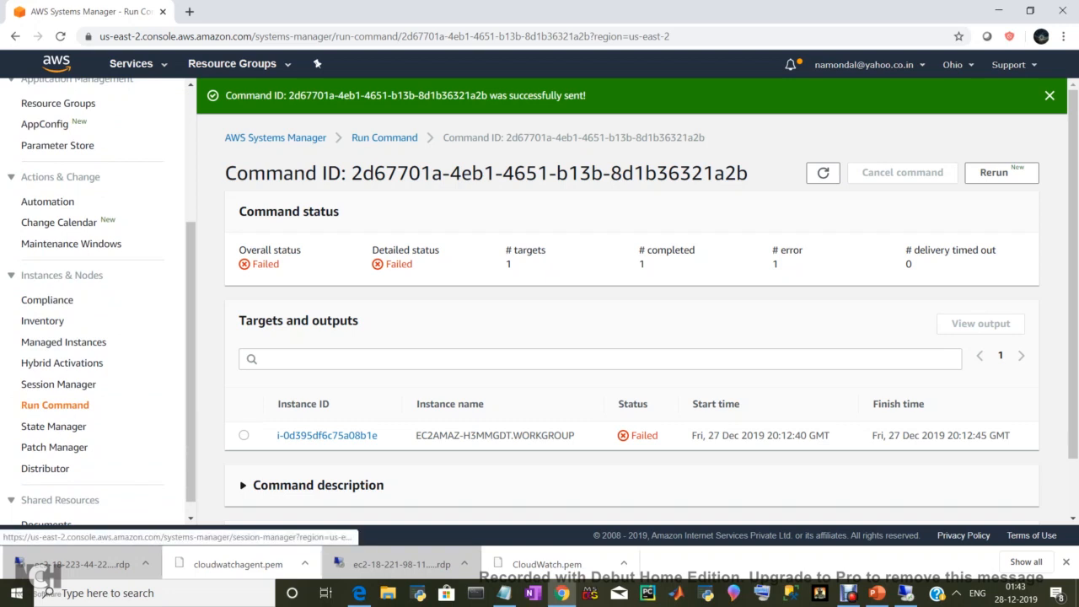
left_click(64, 341)
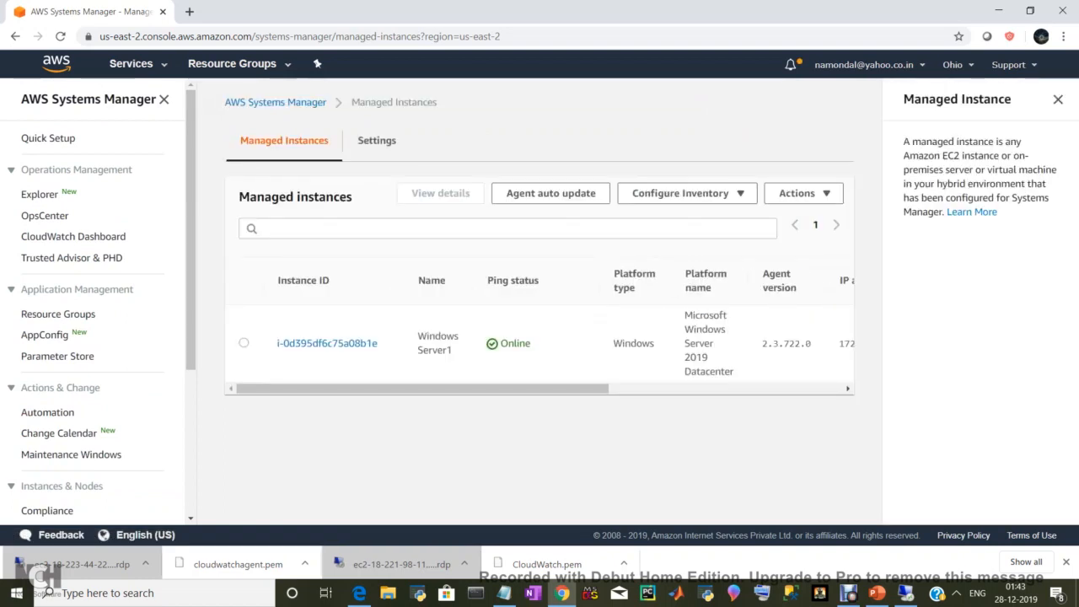
left_click(243, 342)
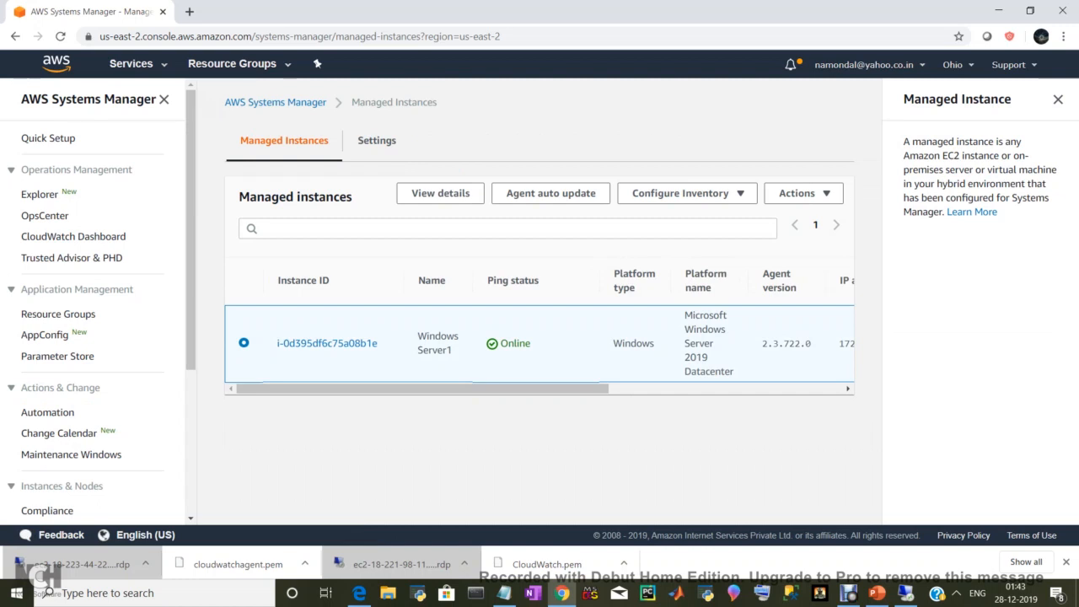
left_click(797, 193)
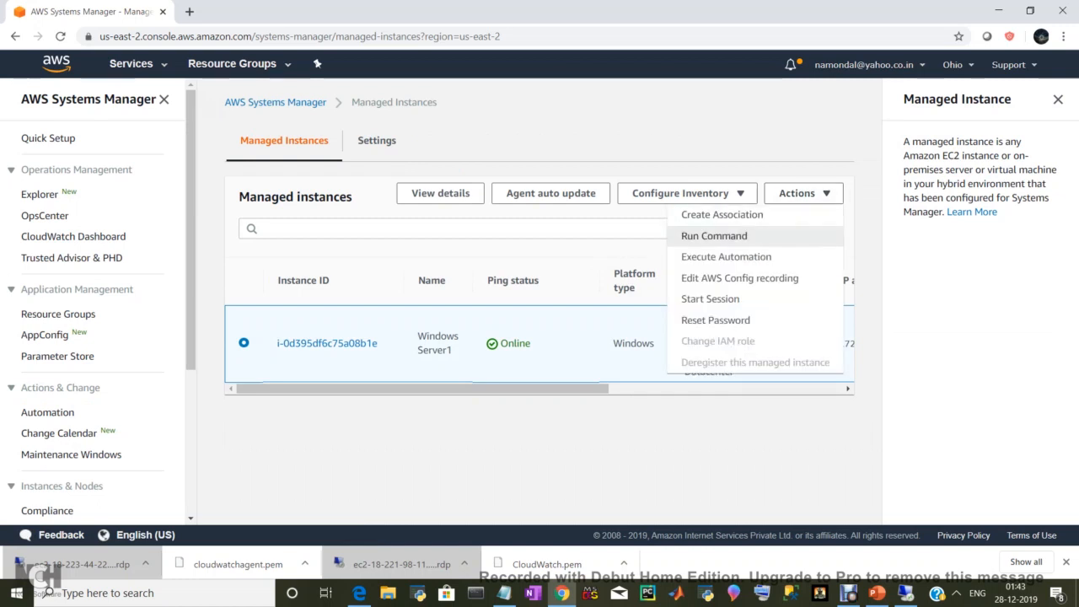
left_click(714, 237)
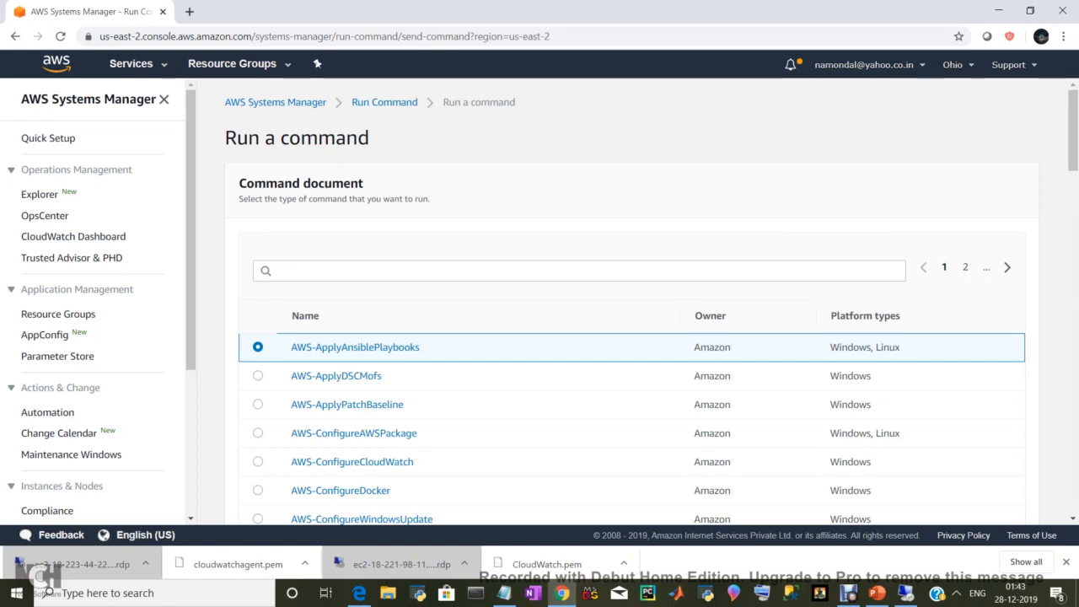
Step: Filter the command documents by the name prefix "AmazonCloudWatch" and choose the AmazonCloudWatch-ManageAgent document
left_click(279, 271)
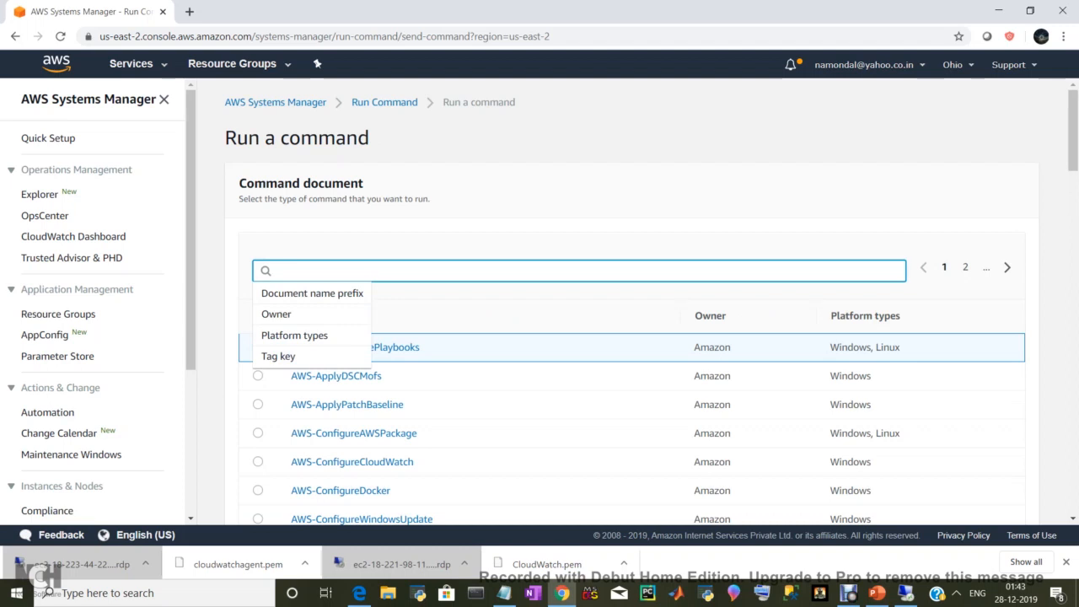
type("AmazonCloud")
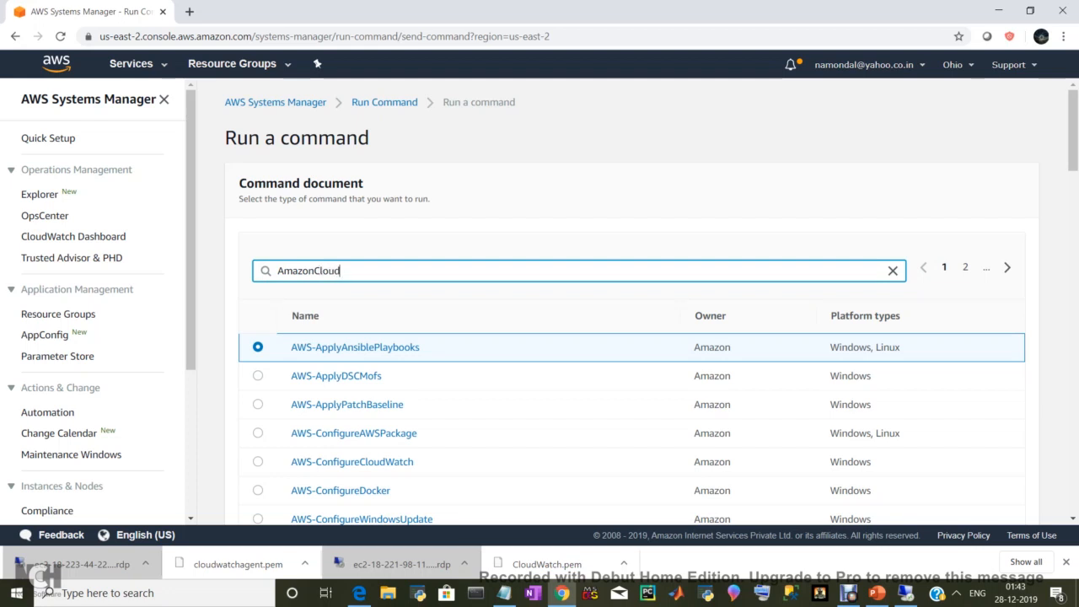
type("Watvh")
key("BackSpace")
key("BackSpace")
type("ch")
key("Return")
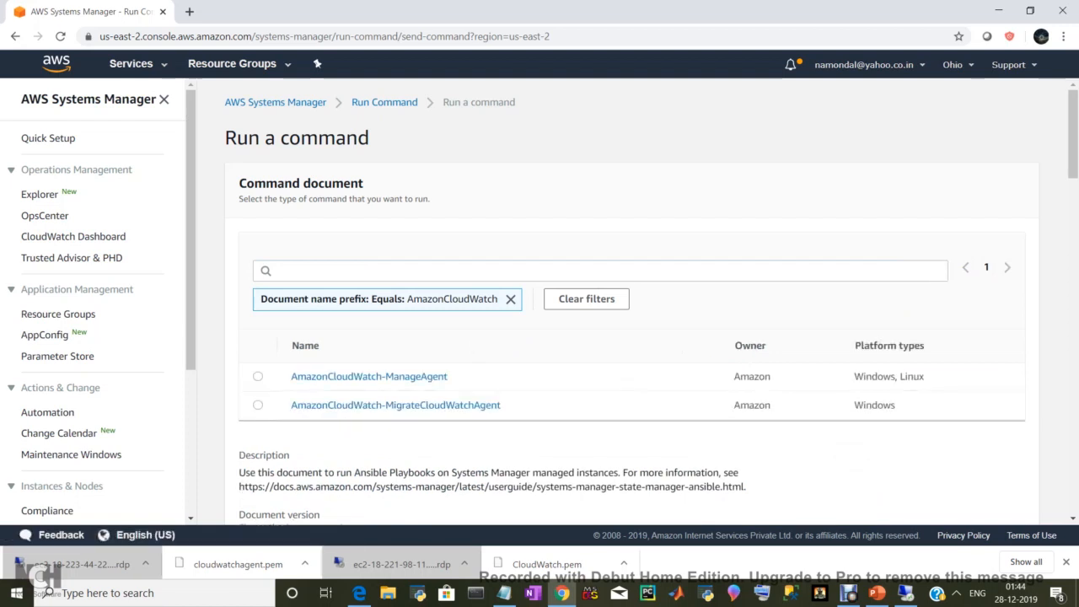
left_click(257, 376)
Step: Set the optional configuration location to the Parameter Store name AmazonCloudWatch-windows, checking that name in the remote server's wizard output
scroll(631, 338, "down", 6)
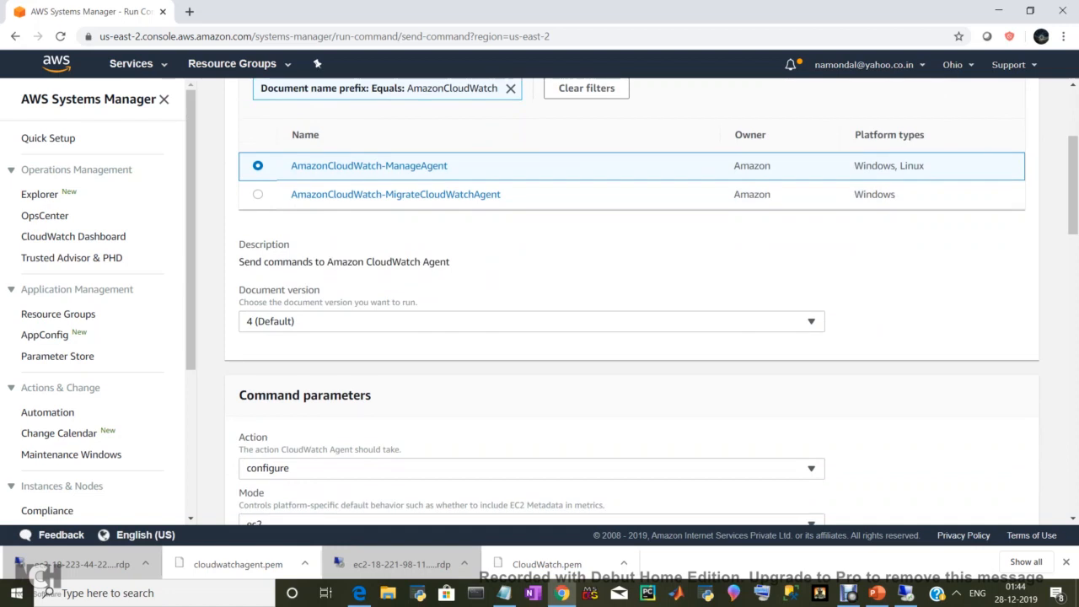
scroll(631, 337, "down", 1)
left_click(246, 355)
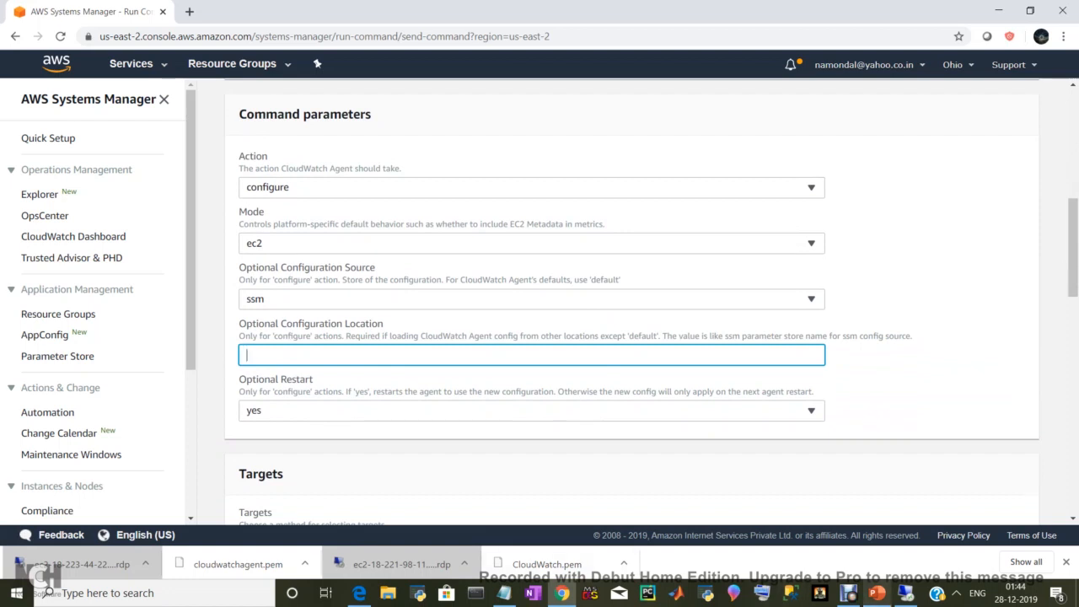
key("alt+Tab")
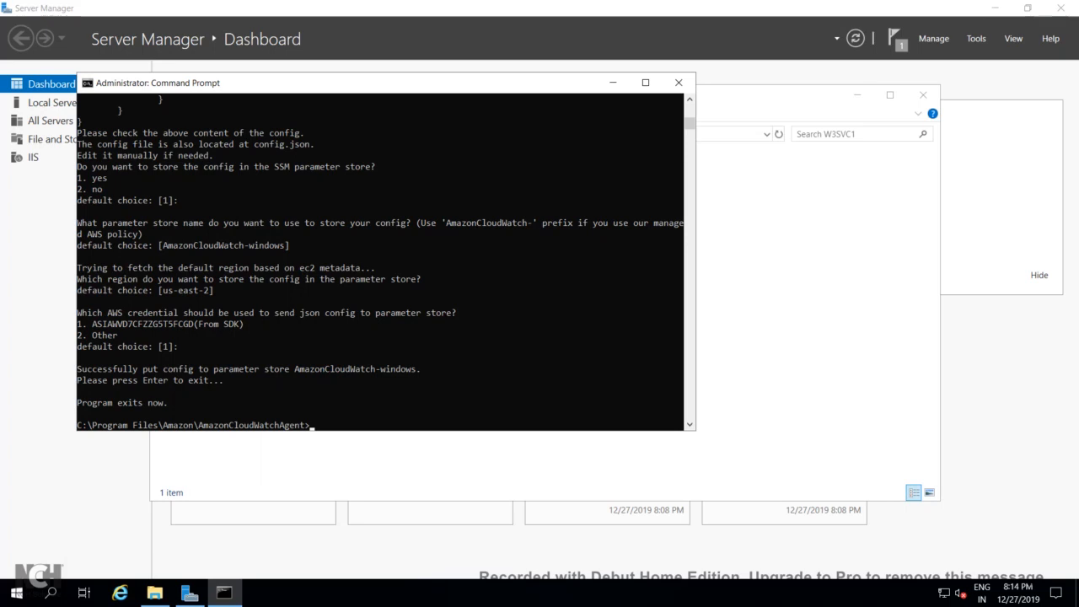
mouse_move(540, 1)
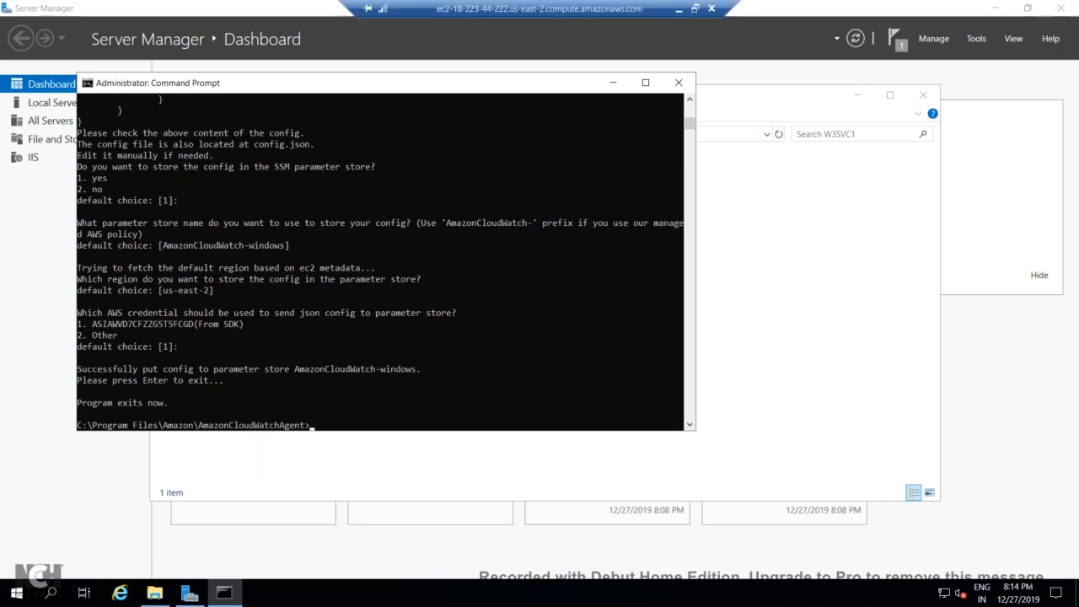
left_click(678, 9)
type("AmazonCl")
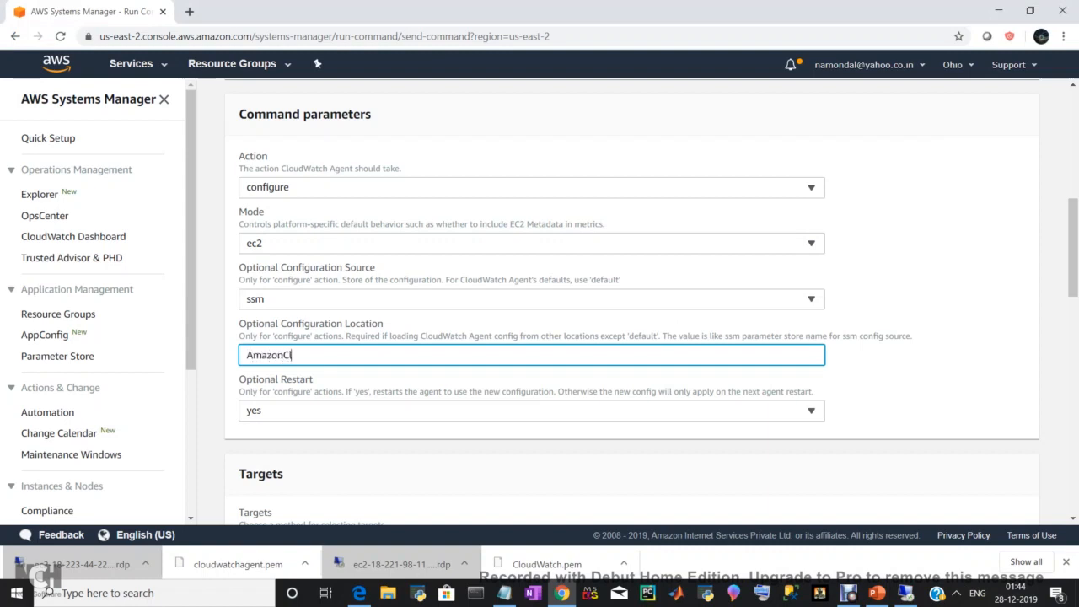
type("oudWatcg-windows")
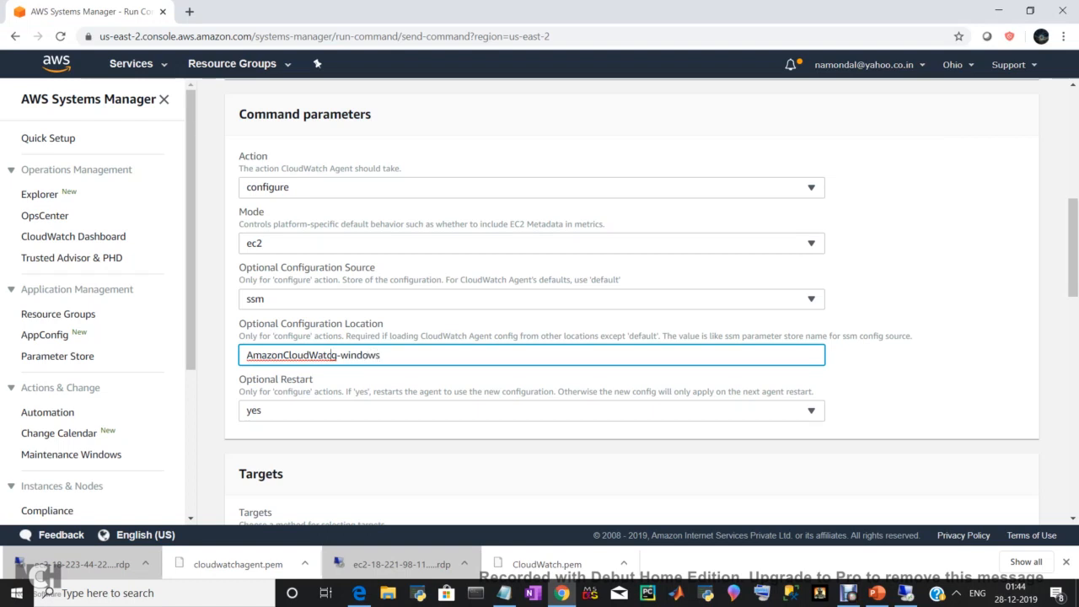
type("h")
key("Delete")
Step: Choose the targets manually, select the Windows Server1 instance, and run the AmazonCloudWatch-ManageAgent command on it
scroll(633, 337, "down", 3)
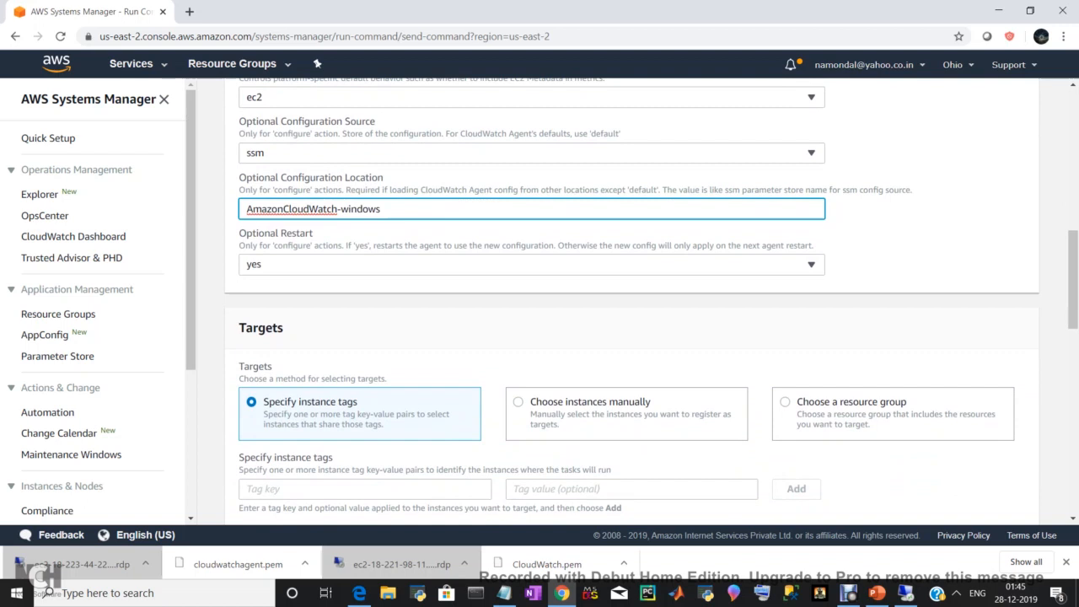
left_click(519, 267)
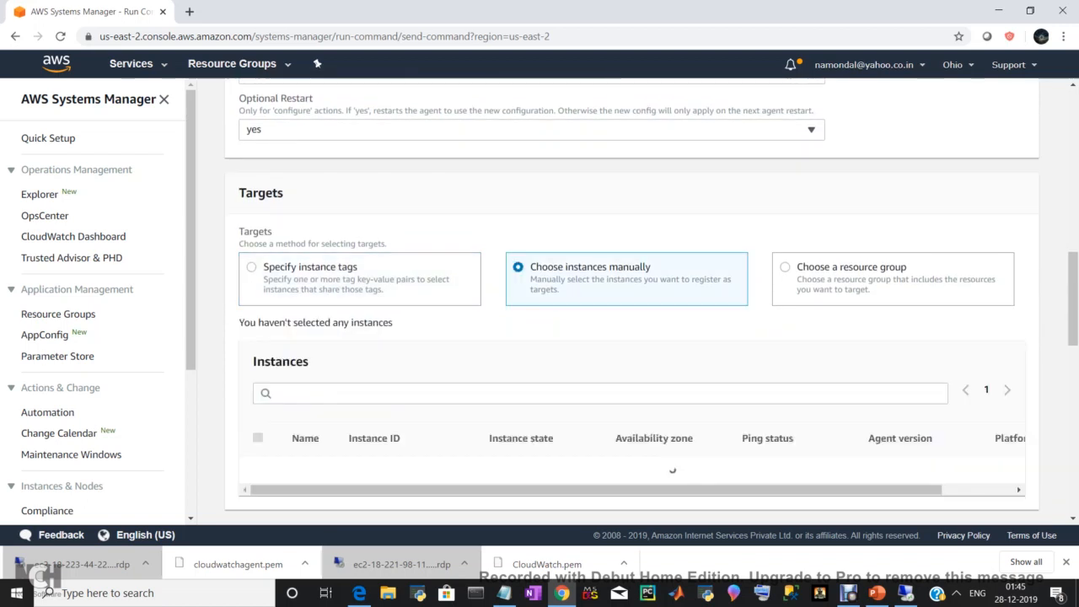
scroll(591, 320, "down", 2)
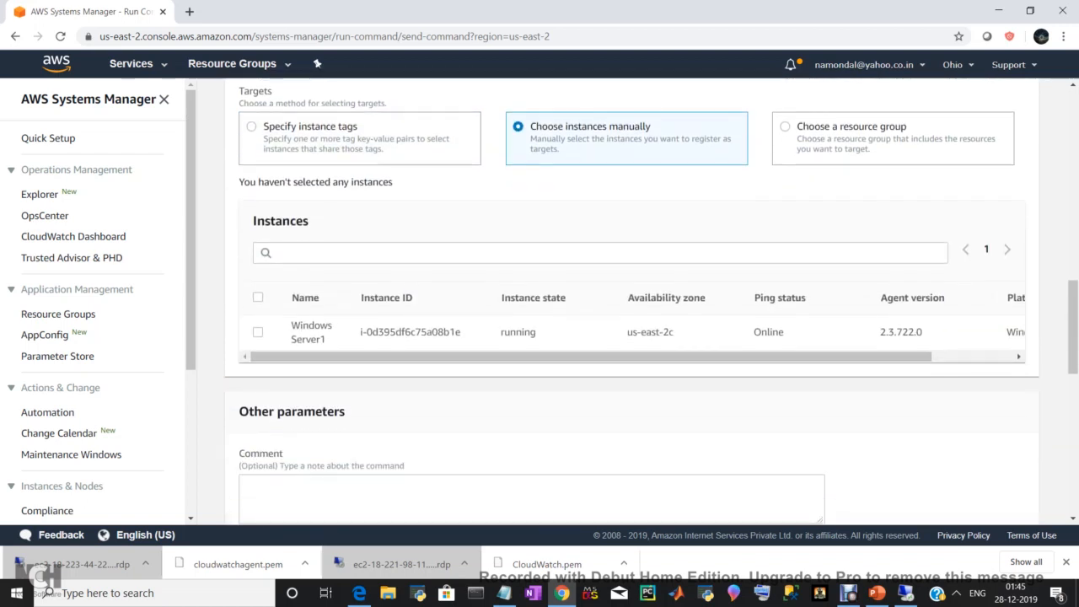
left_click(258, 332)
scroll(633, 304, "down", 8)
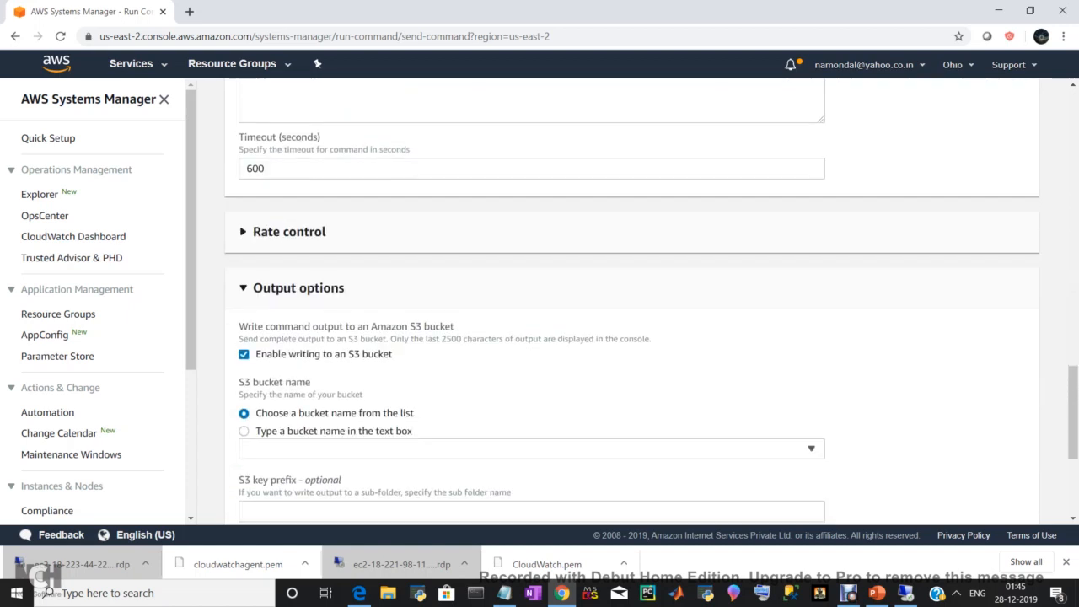
scroll(633, 303, "down", 1)
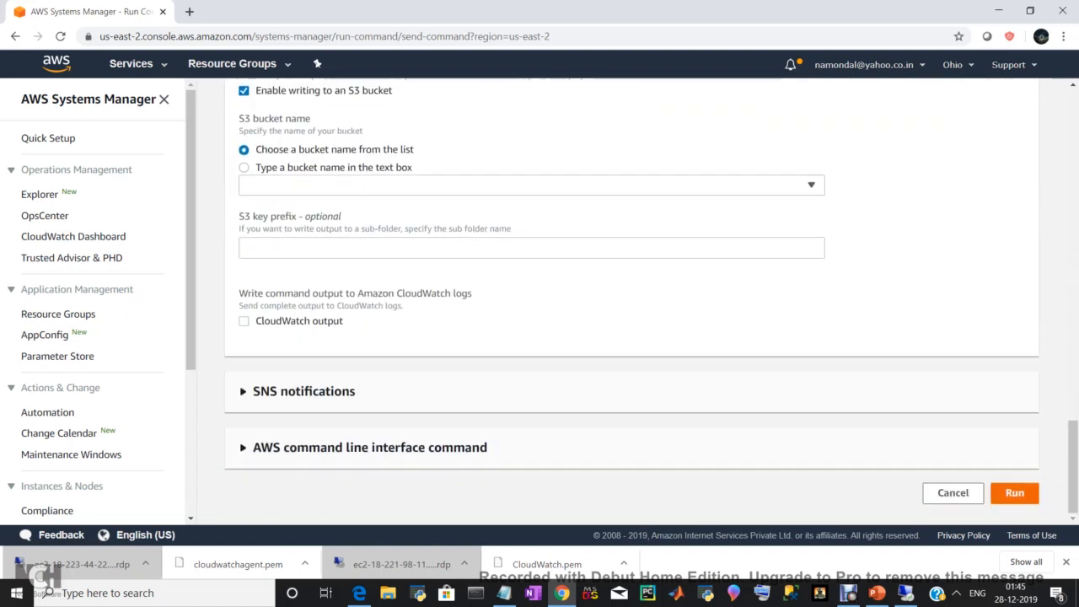
left_click(1015, 492)
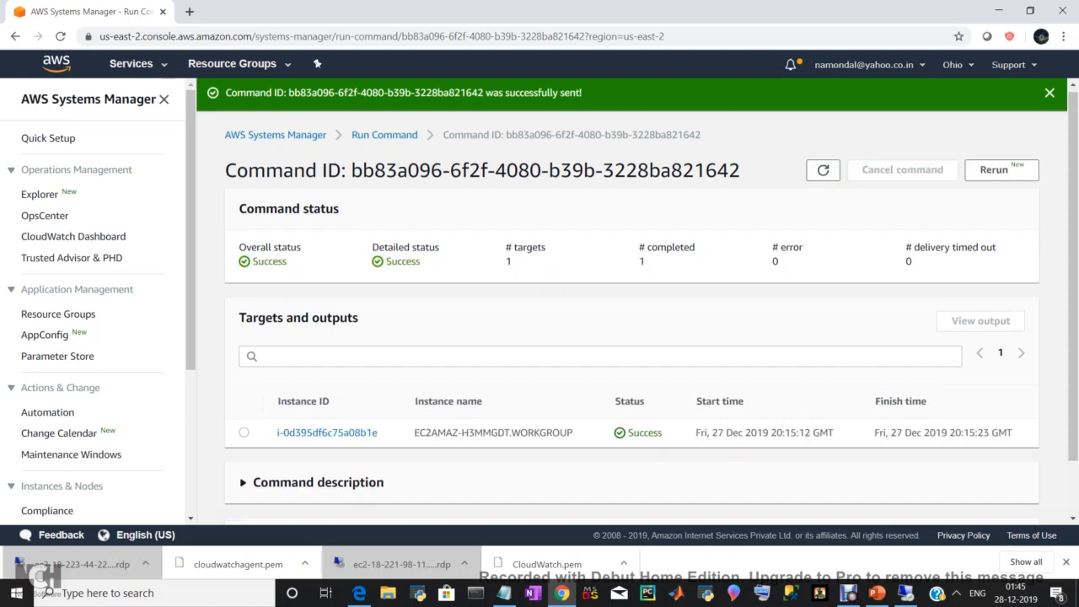
Step: Open the command output for the targeted instance and examine the Step 1 and Step 2 outputs, including the configuration validation lines
scroll(590, 369, "down", 1)
left_click(327, 368)
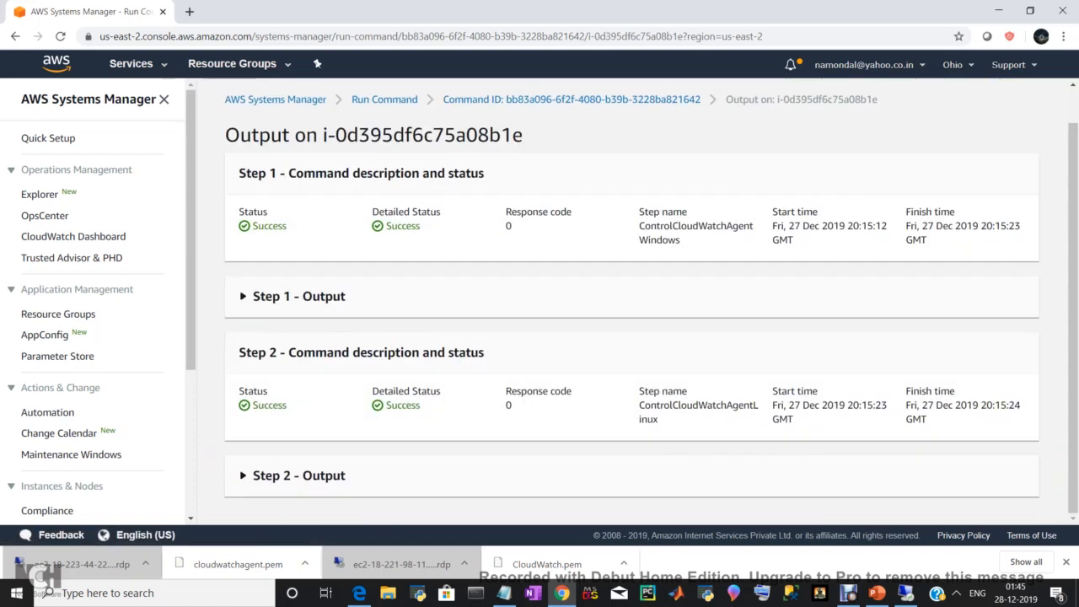
left_click(298, 476)
scroll(633, 337, "down", 1)
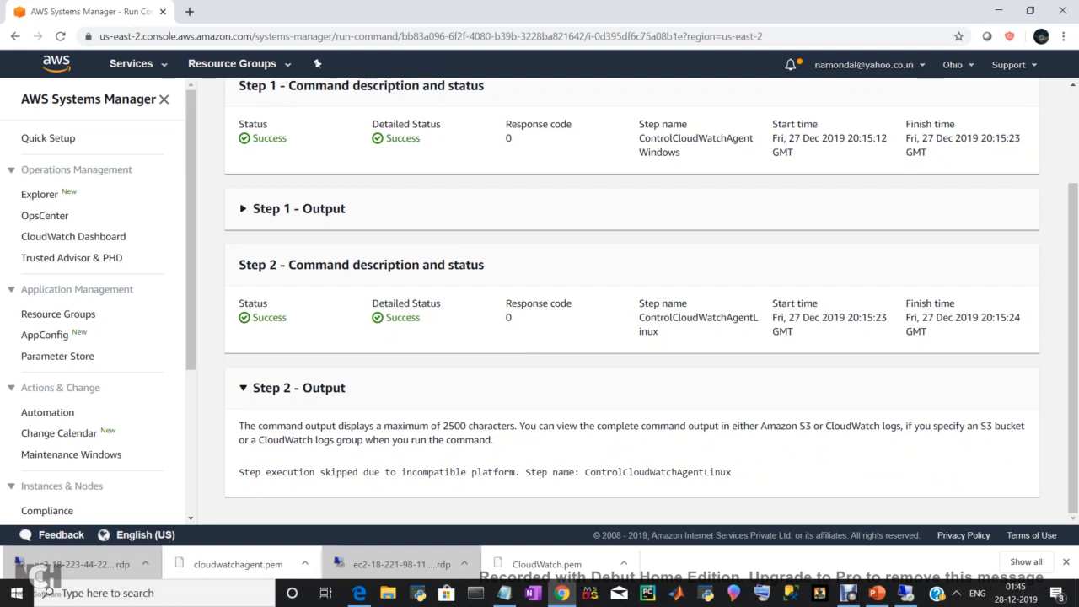
left_click(299, 208)
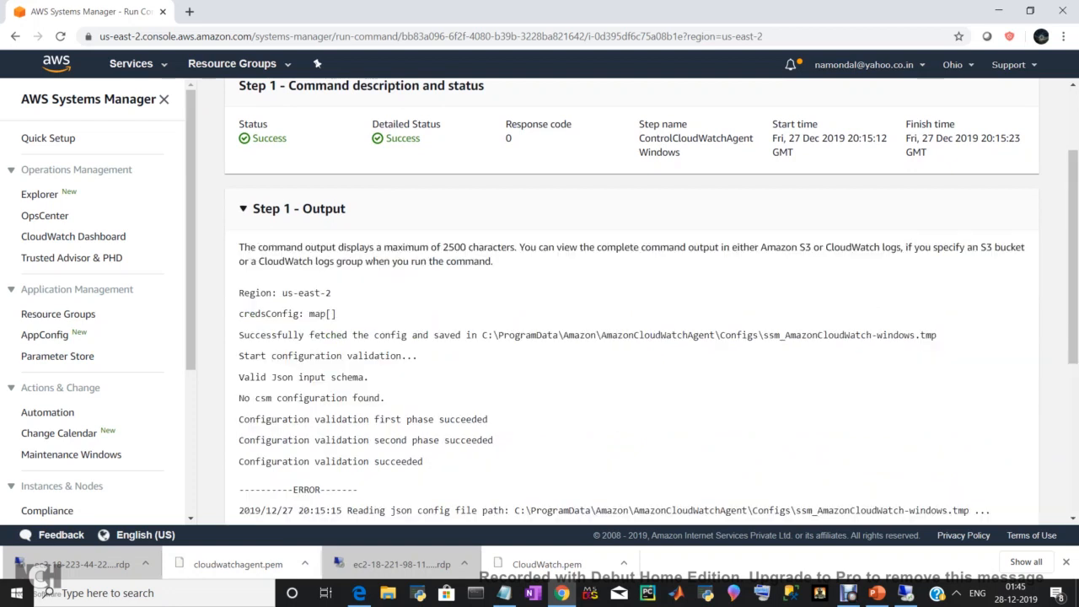
scroll(632, 338, "down", 2)
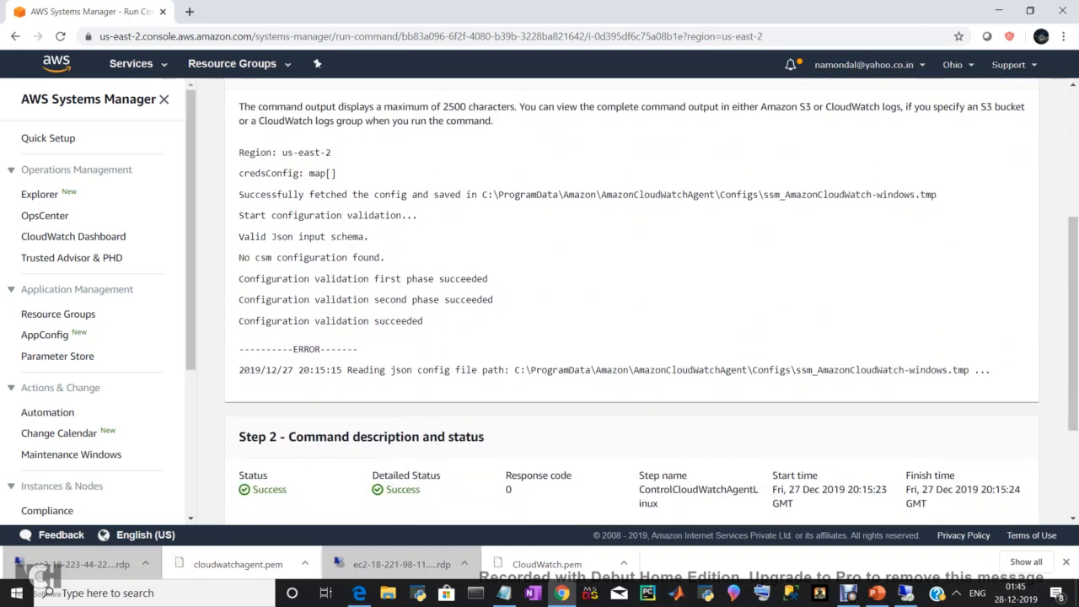
scroll(632, 338, "up", 1)
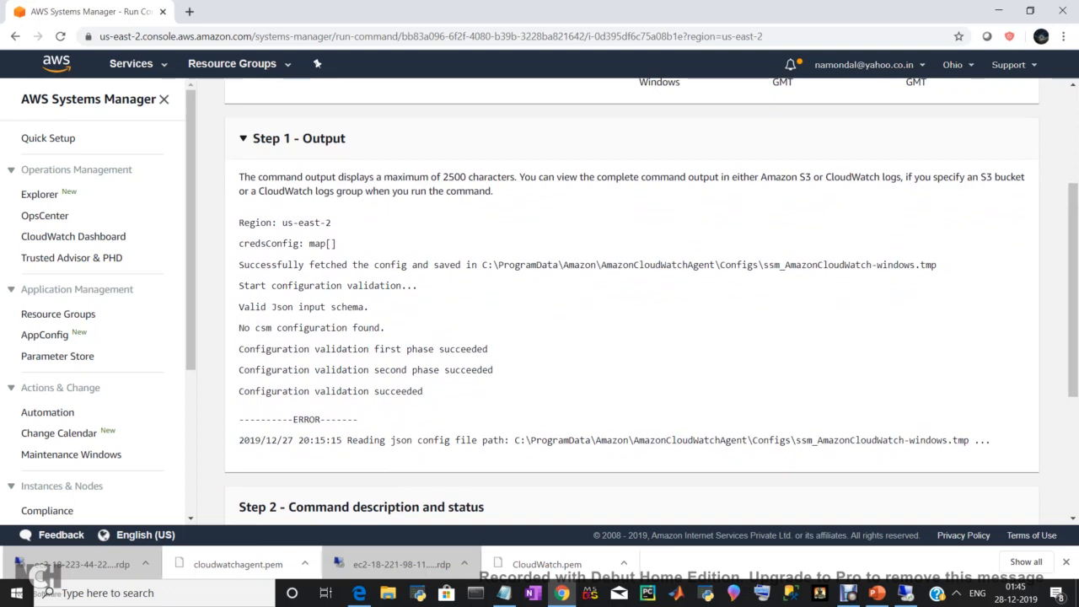
left_click_drag(239, 392, 422, 391)
scroll(633, 302, "up", 3)
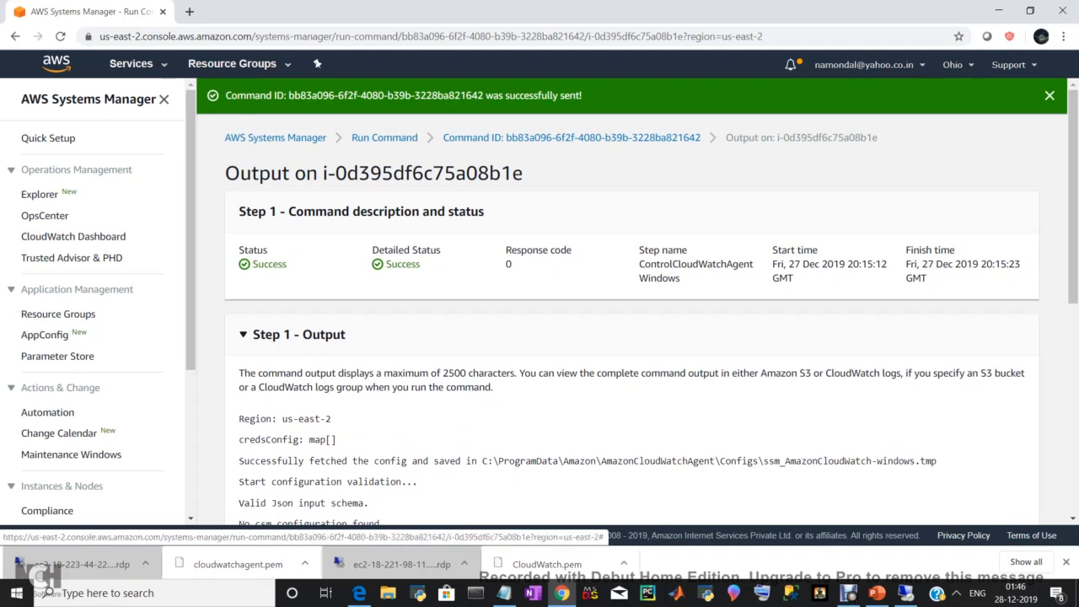
Step: Switch to the CloudWatch service and open its log groups
left_click(130, 63)
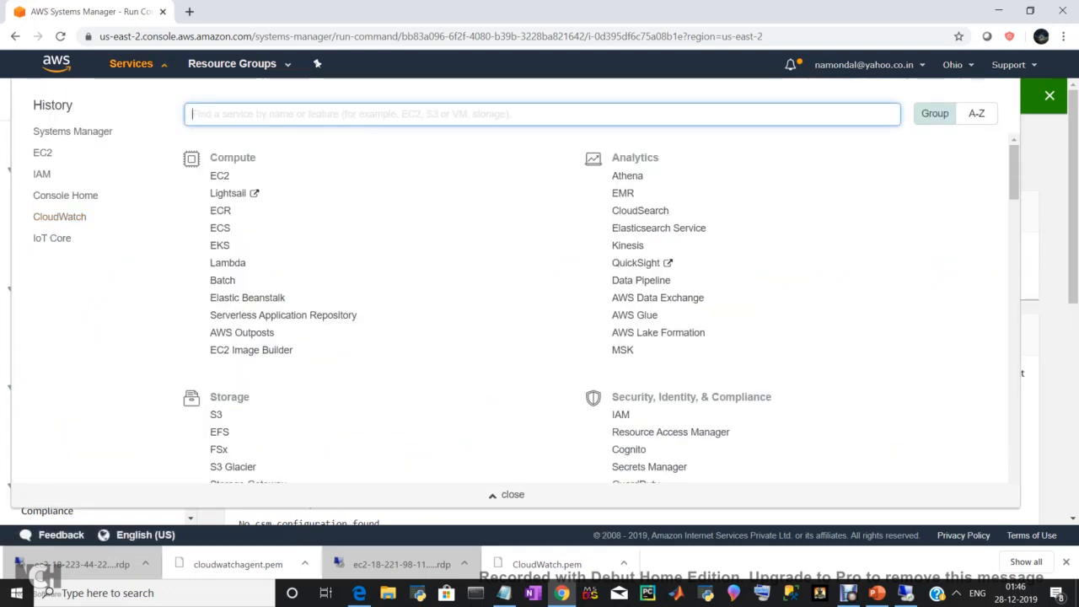
type("coludwatch")
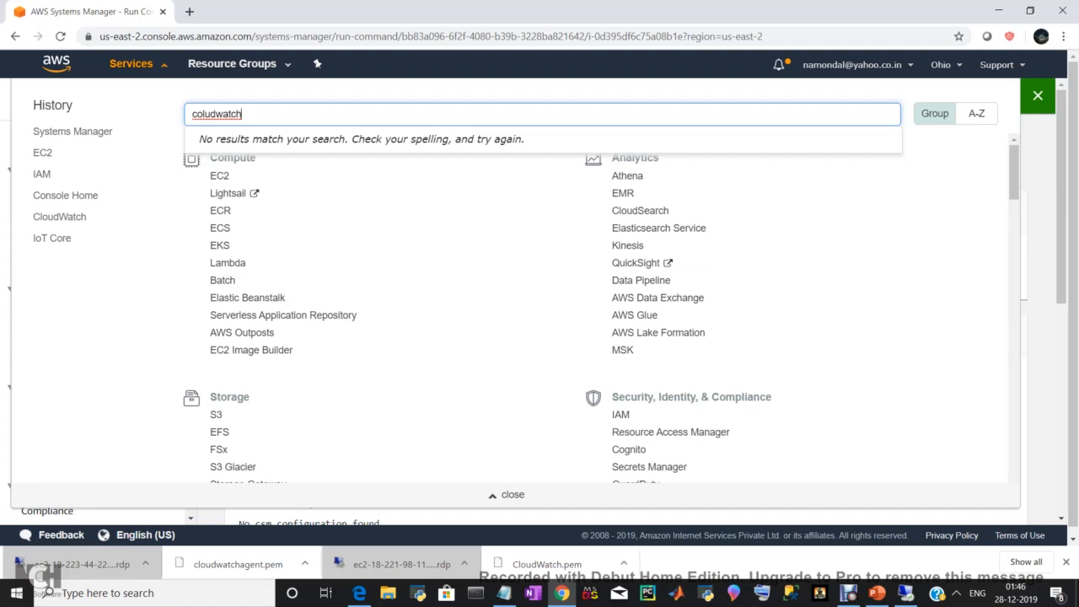
left_click(59, 217)
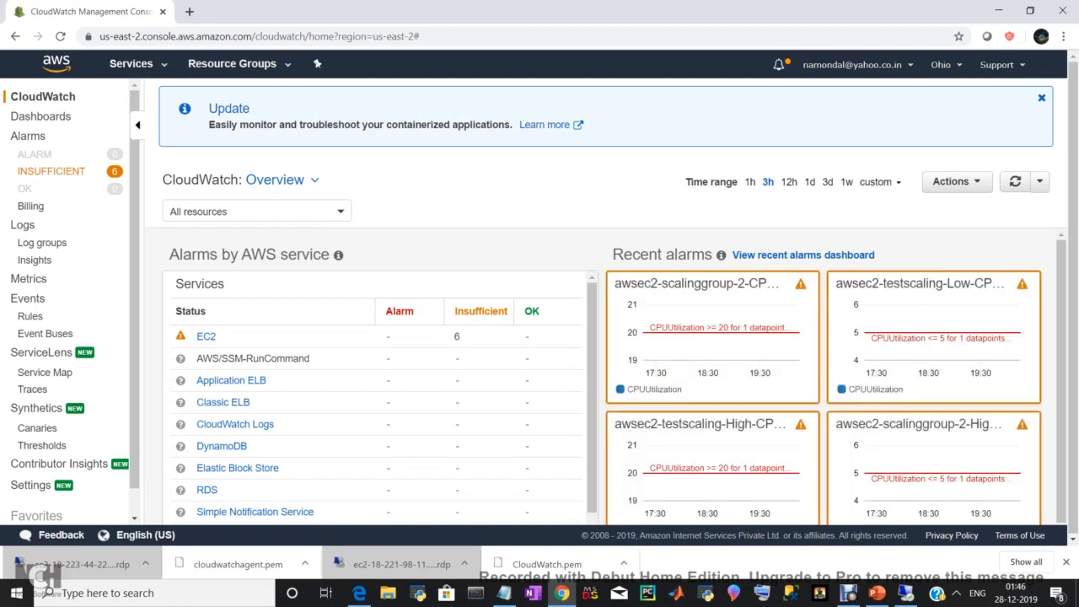
left_click(23, 224)
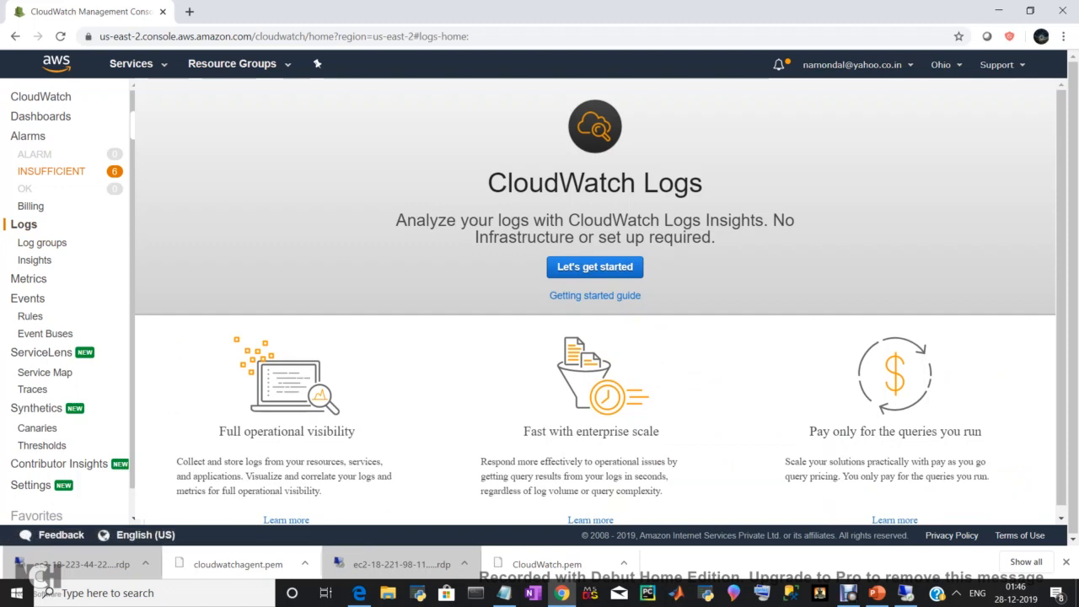
left_click(40, 243)
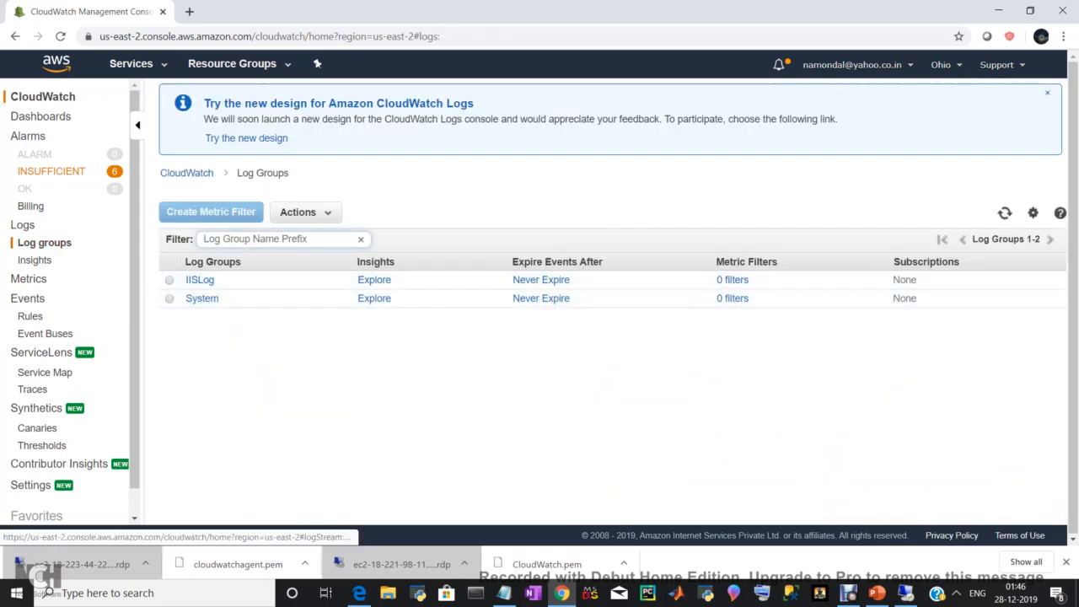
Step: View the instance's log stream in the IISLog log group and its stream in the System log group
left_click(199, 280)
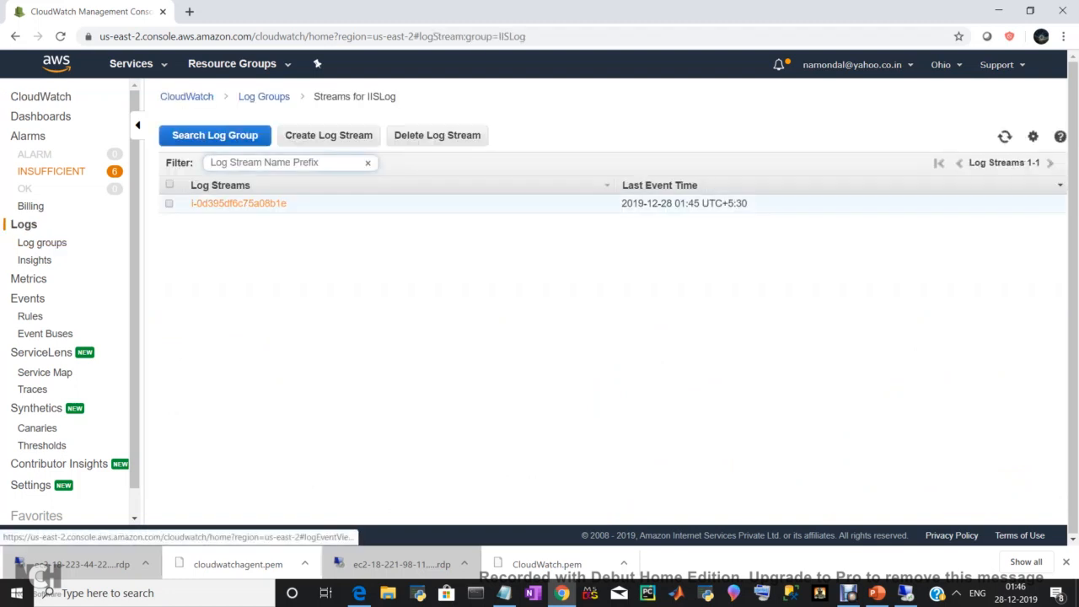
left_click(239, 204)
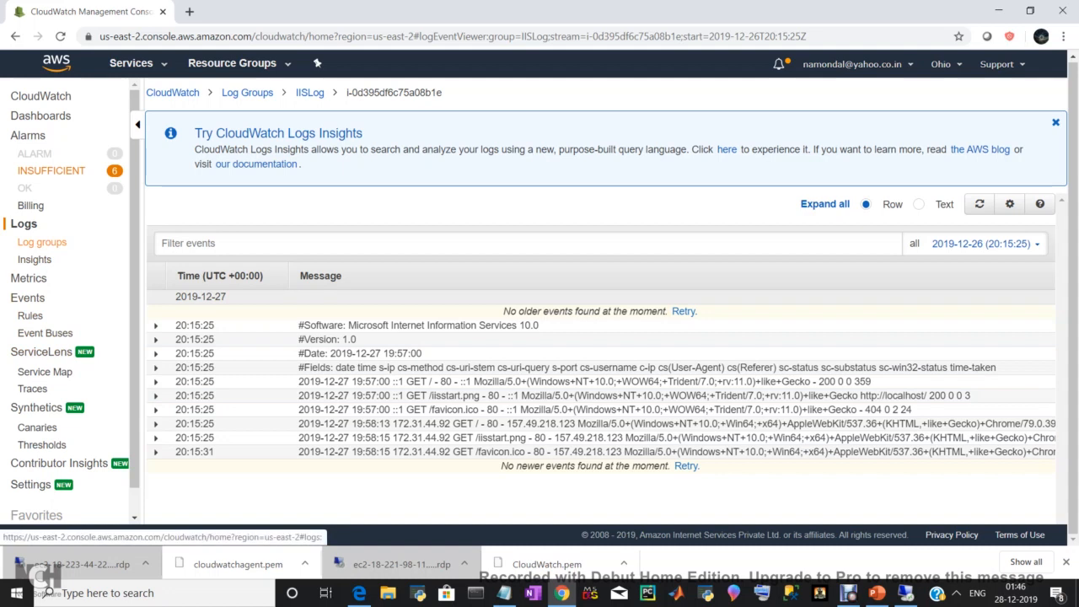
left_click(42, 242)
left_click(202, 297)
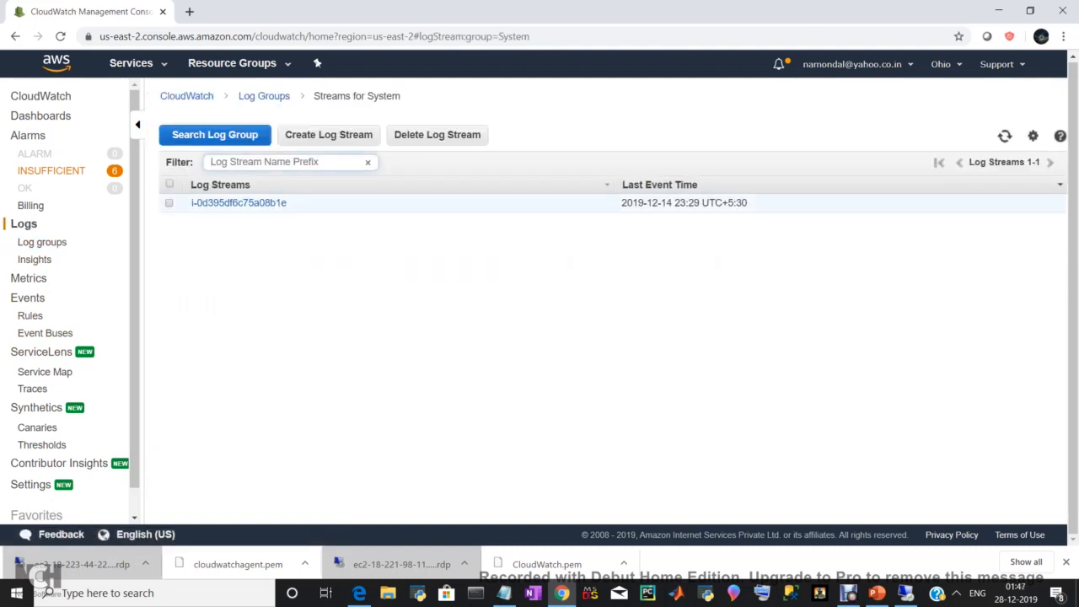
left_click(239, 202)
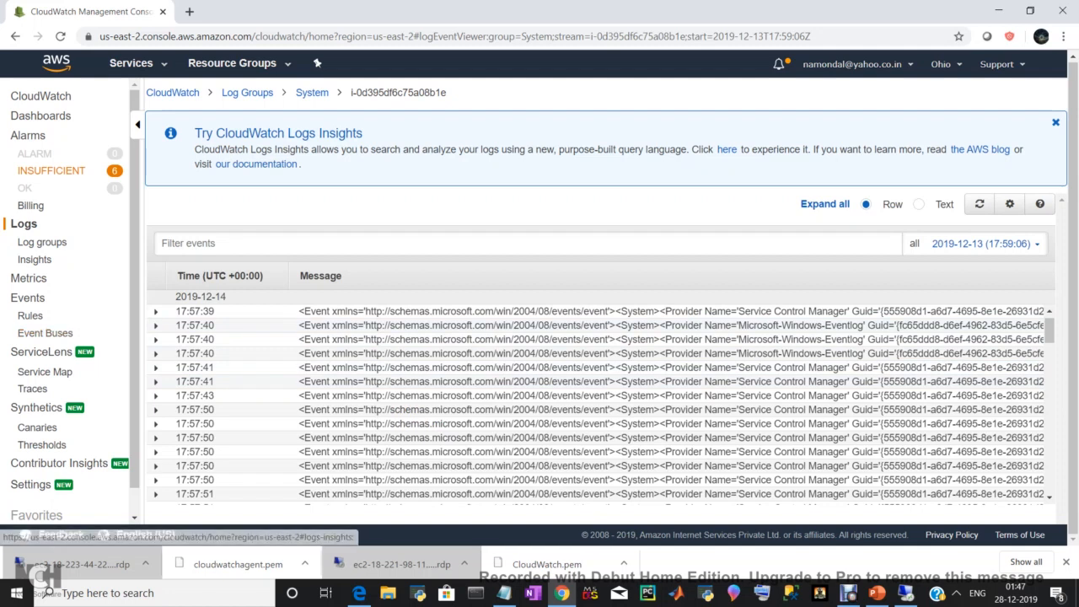
Step: Return to the log groups and reopen the instance's log stream in the IISLog group
left_click(42, 242)
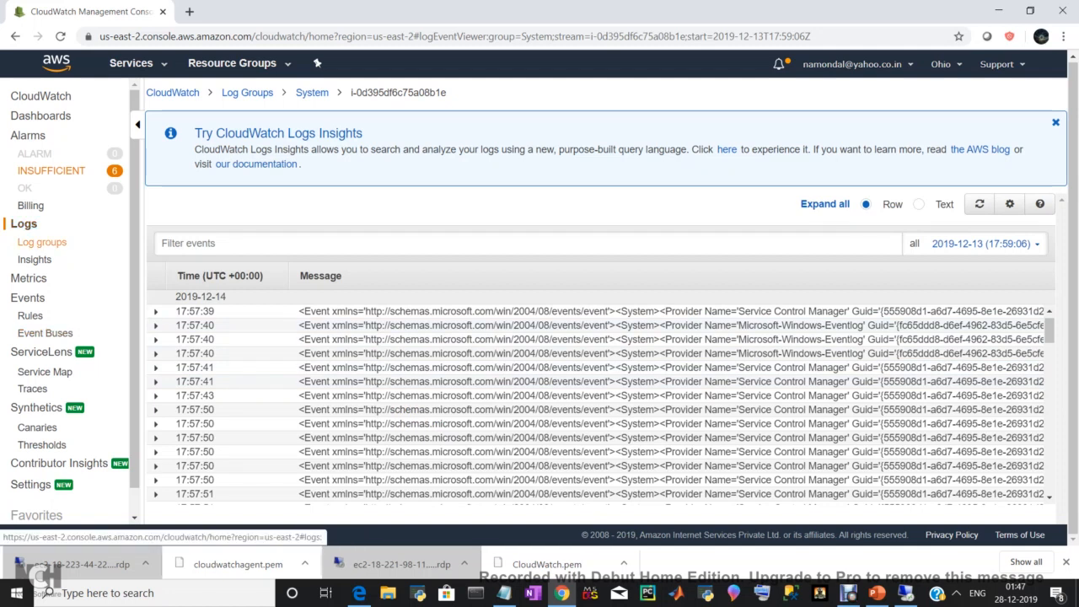
left_click(200, 279)
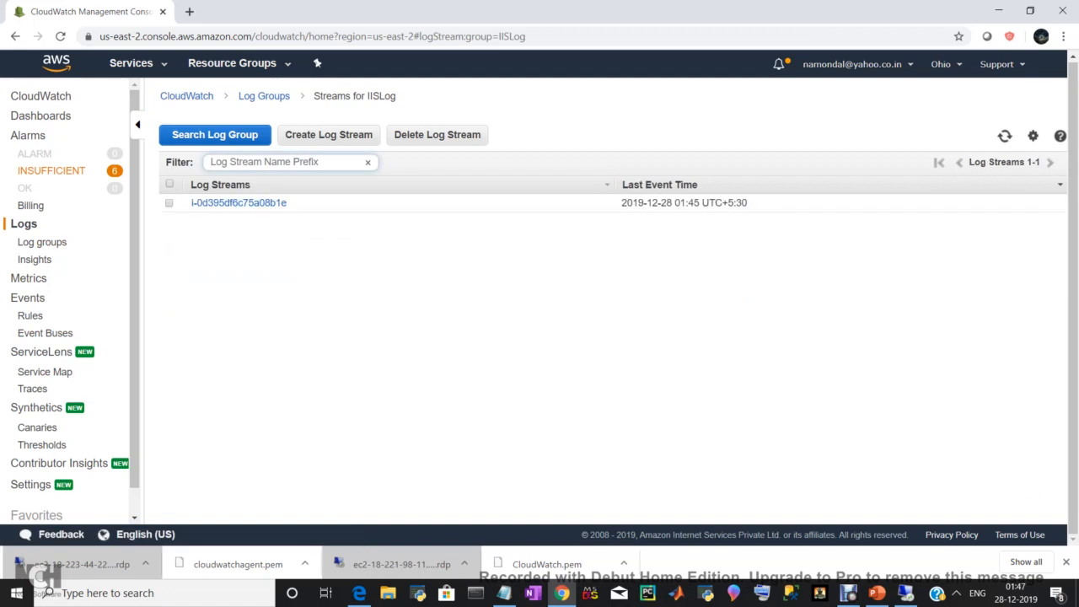
left_click(239, 203)
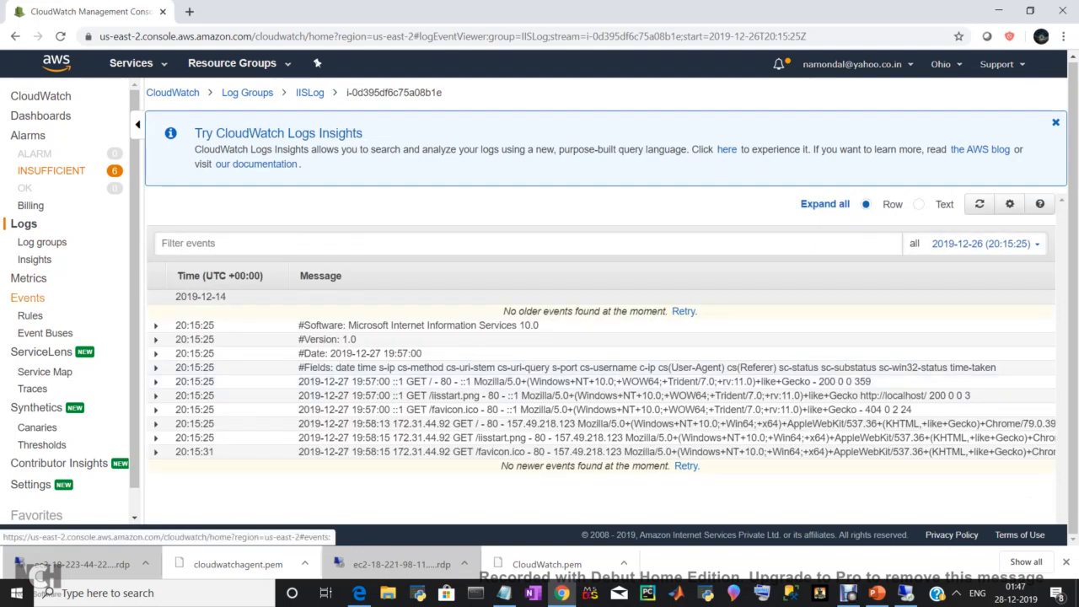
Step: Open the CloudWatch metrics and browse the metric categories of the EC2 namespace
left_click(29, 278)
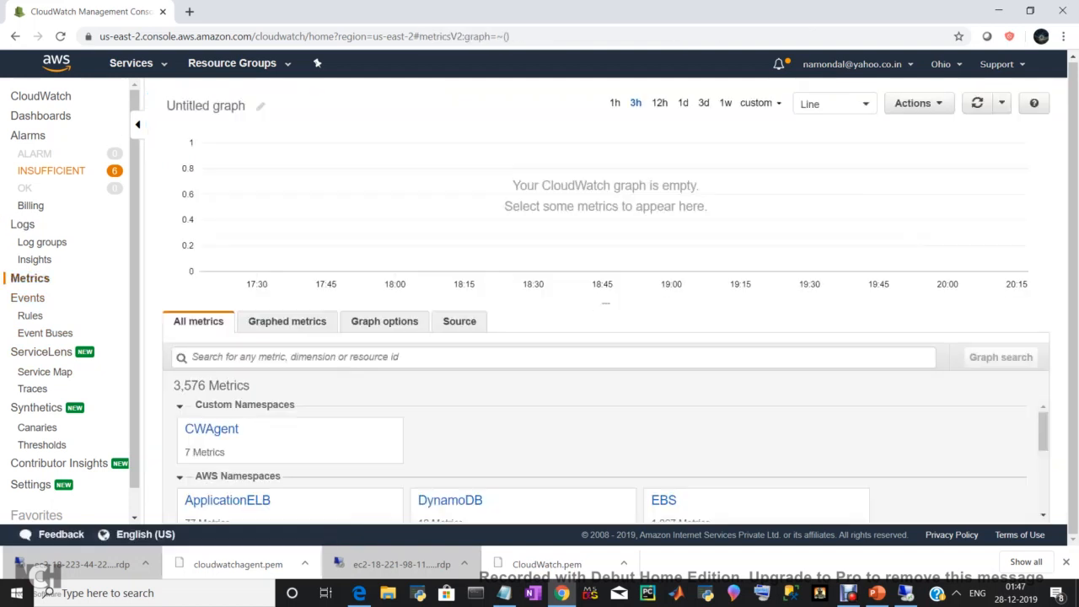
scroll(252, 455, "down", 1)
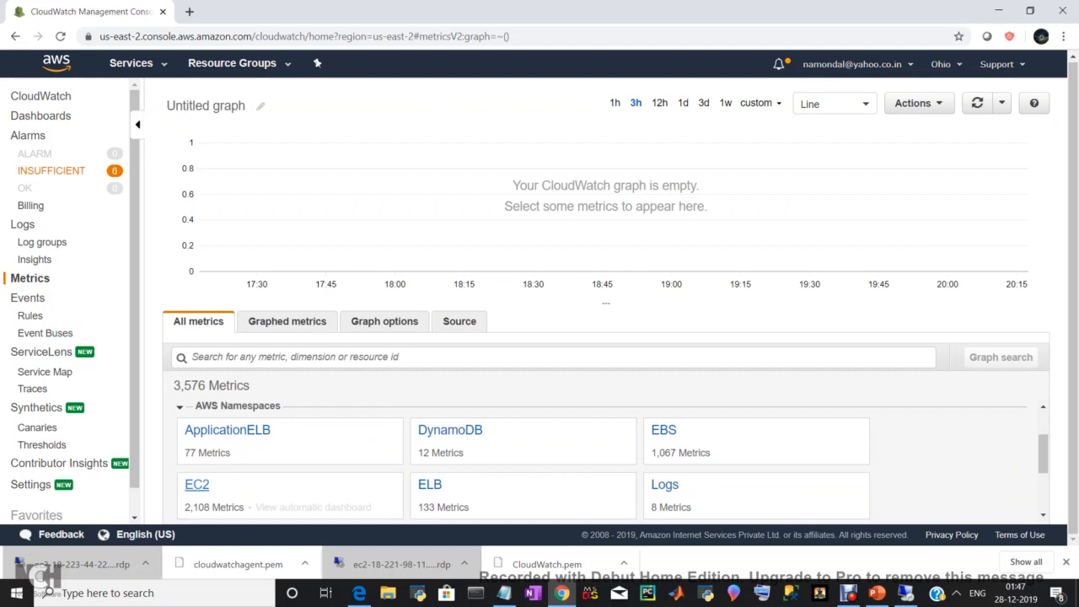
left_click(196, 484)
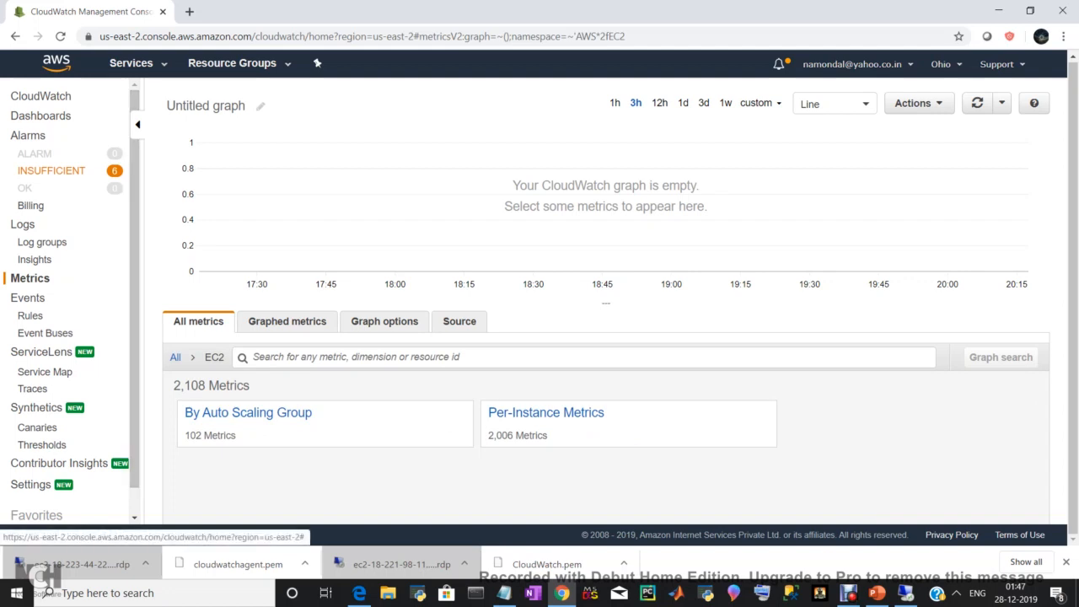
Step: Switch to the EC2 service, open its instances list and select the Windows Server1 instance
left_click(131, 62)
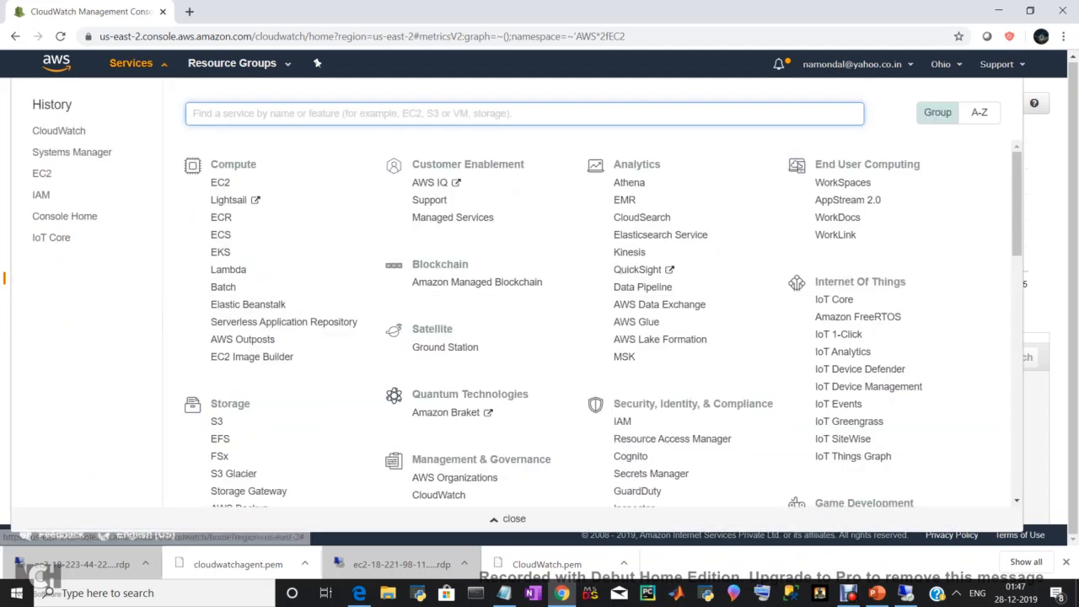
left_click(220, 183)
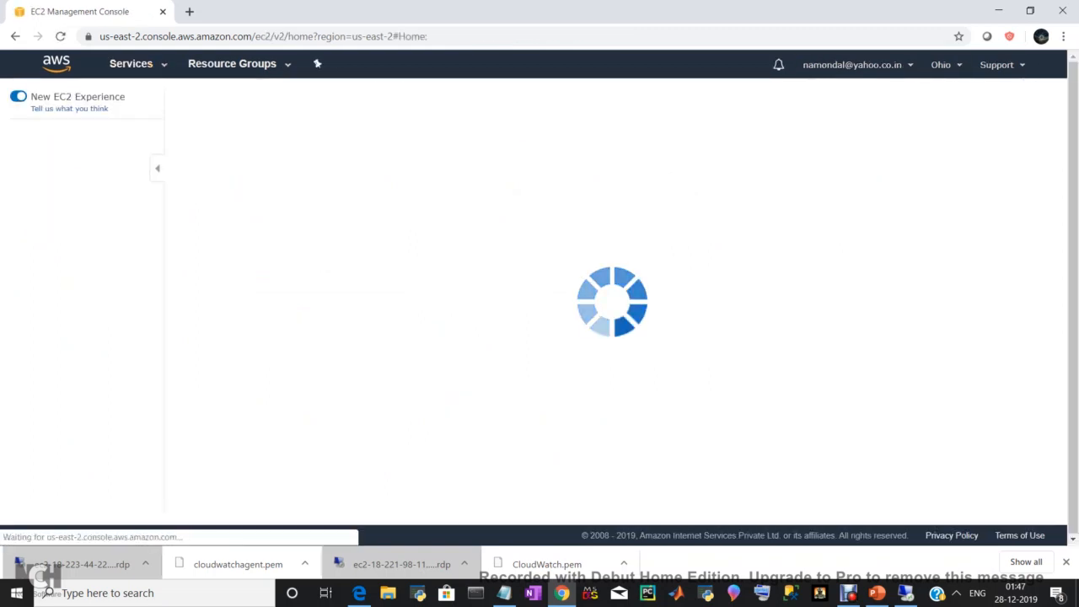
left_click(261, 220)
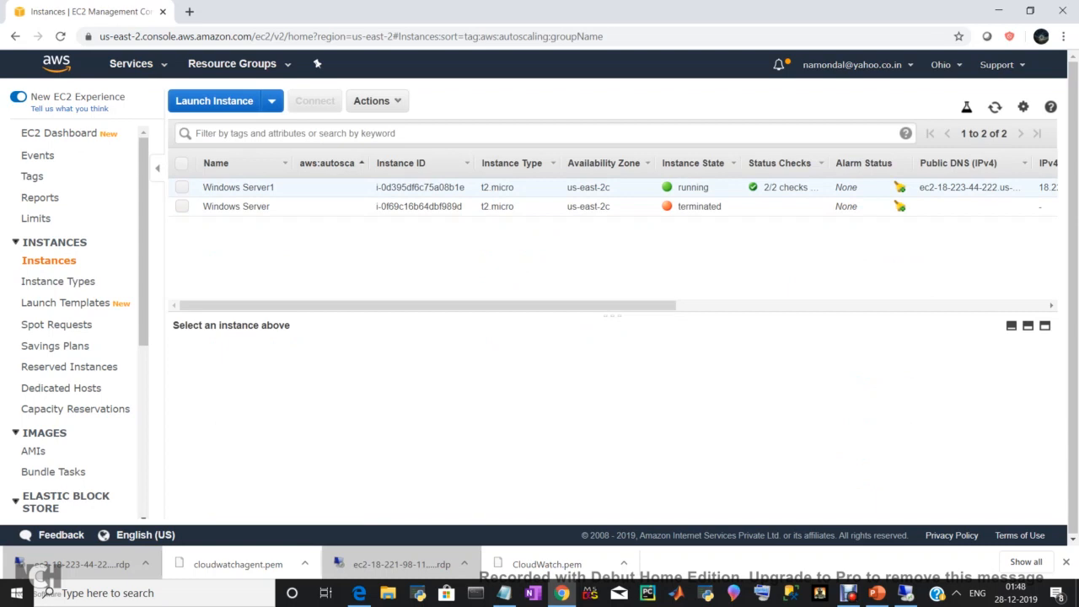
left_click_drag(443, 187, 466, 187)
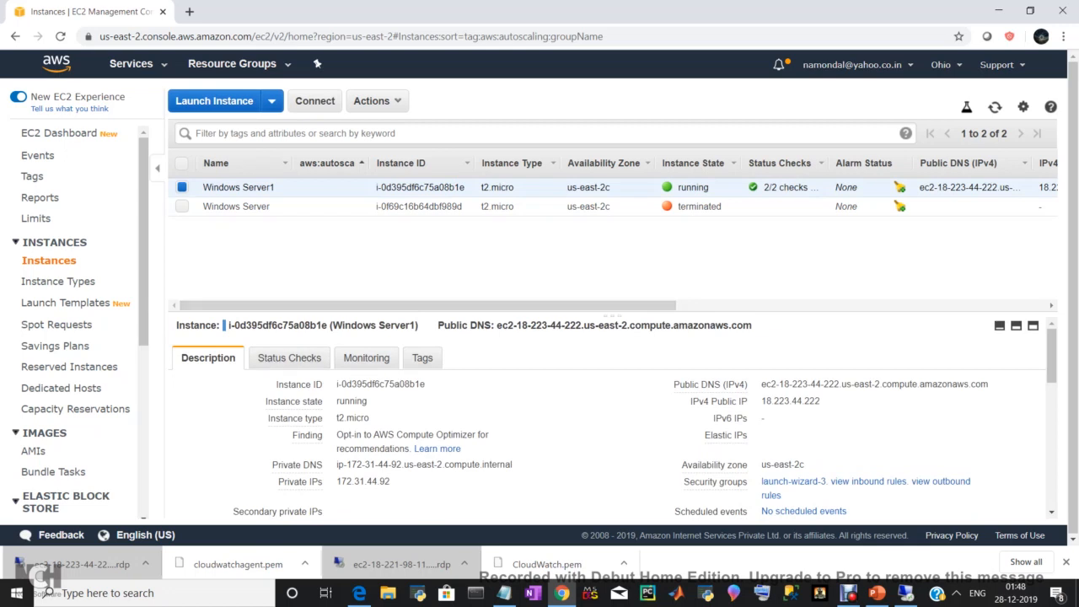
Step: Copy the last four characters, 8b1e, of the Windows Server1 instance ID
left_click_drag(304, 325, 327, 326)
key("ctrl+c")
right_click(311, 326)
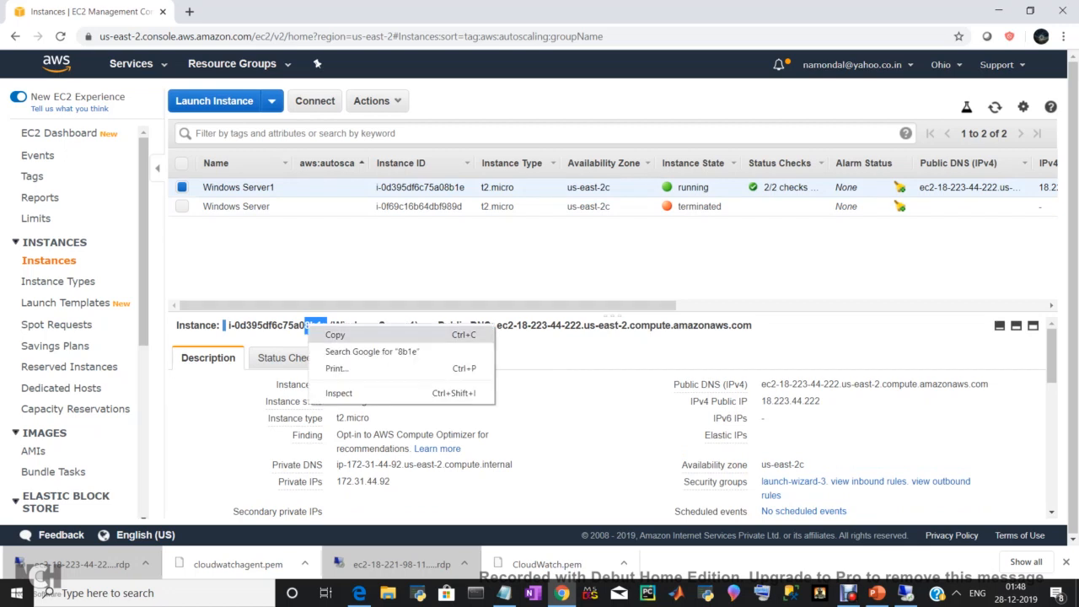
left_click(333, 331)
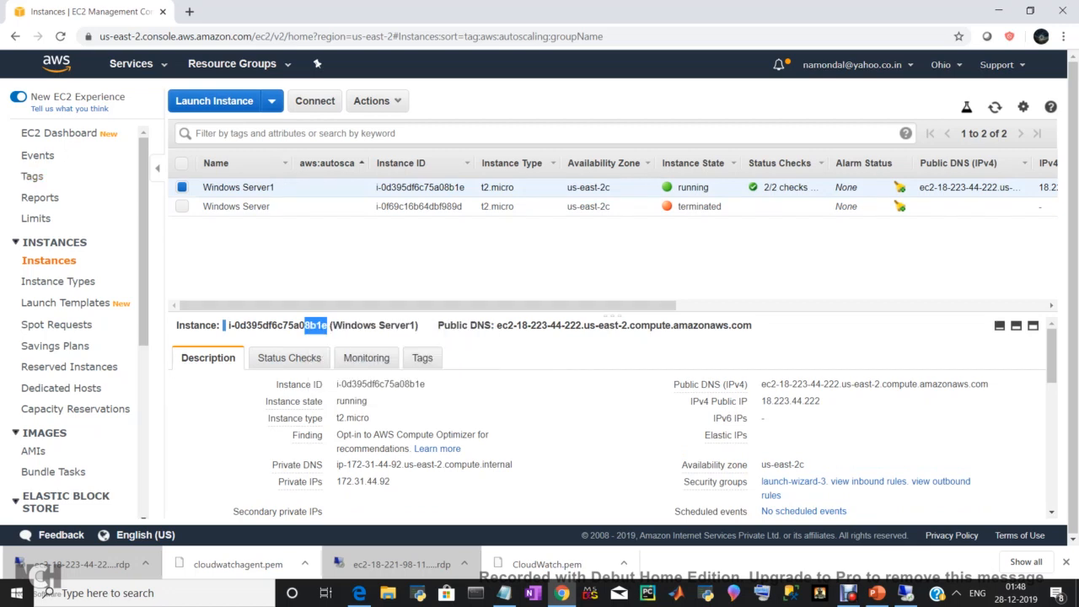
Step: Switch back to CloudWatch and open the EC2 namespace in its metrics
left_click(130, 63)
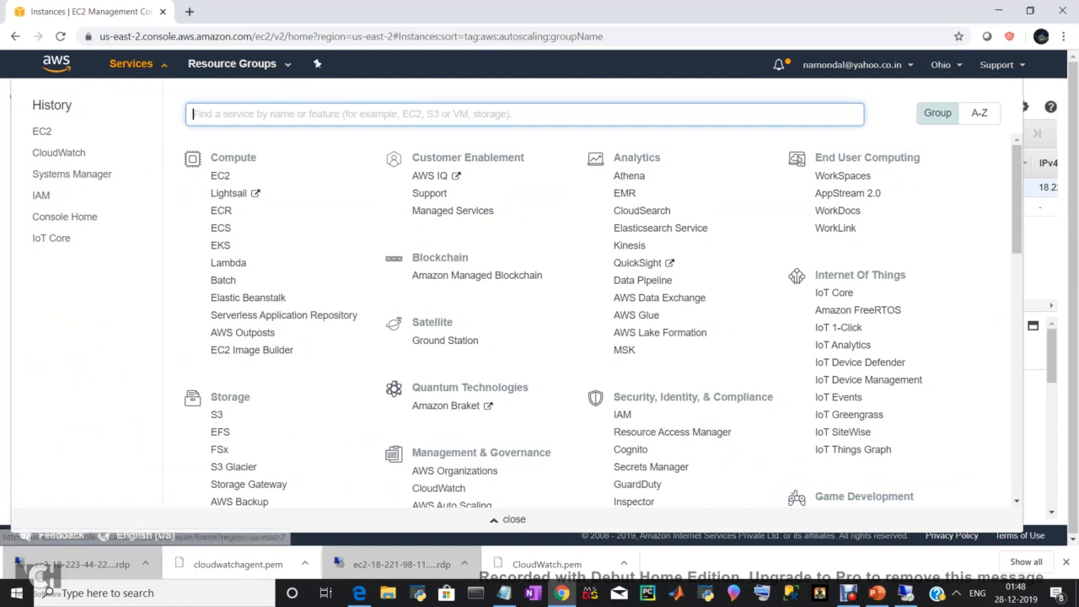
left_click(59, 153)
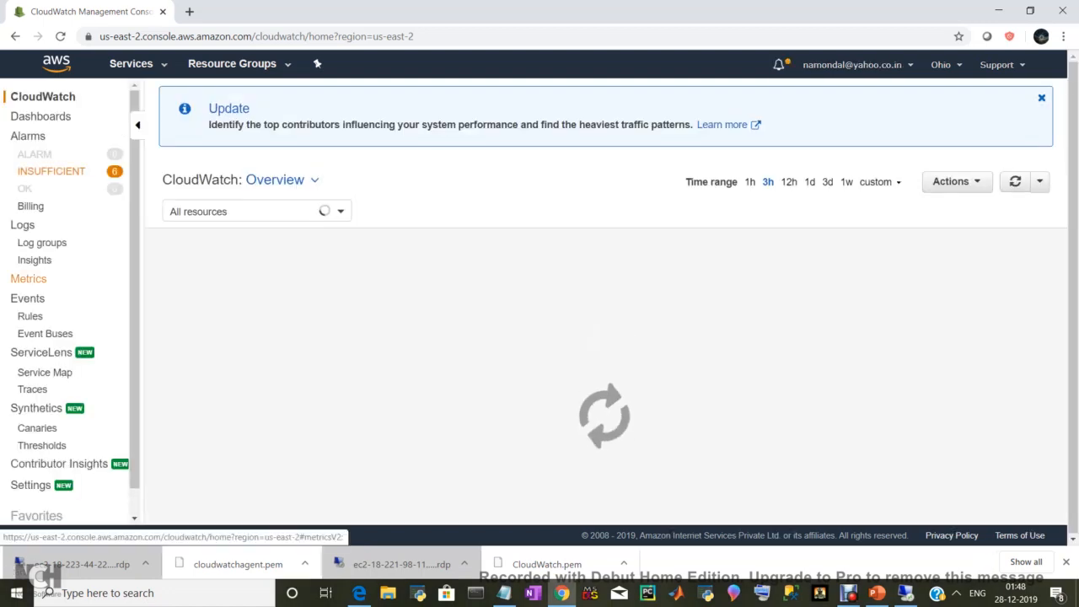
left_click(30, 279)
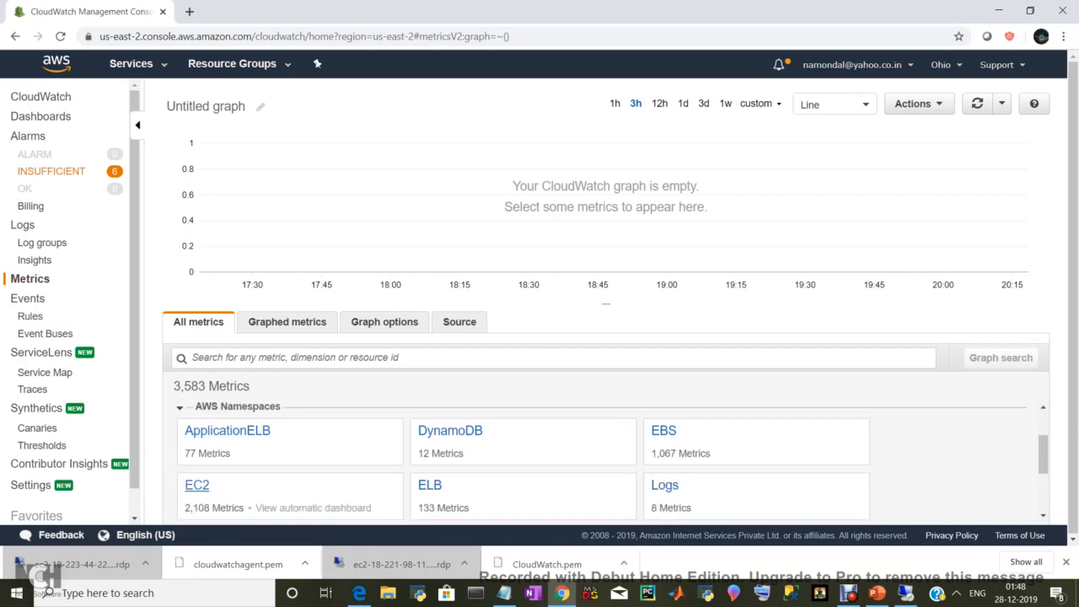
left_click(197, 484)
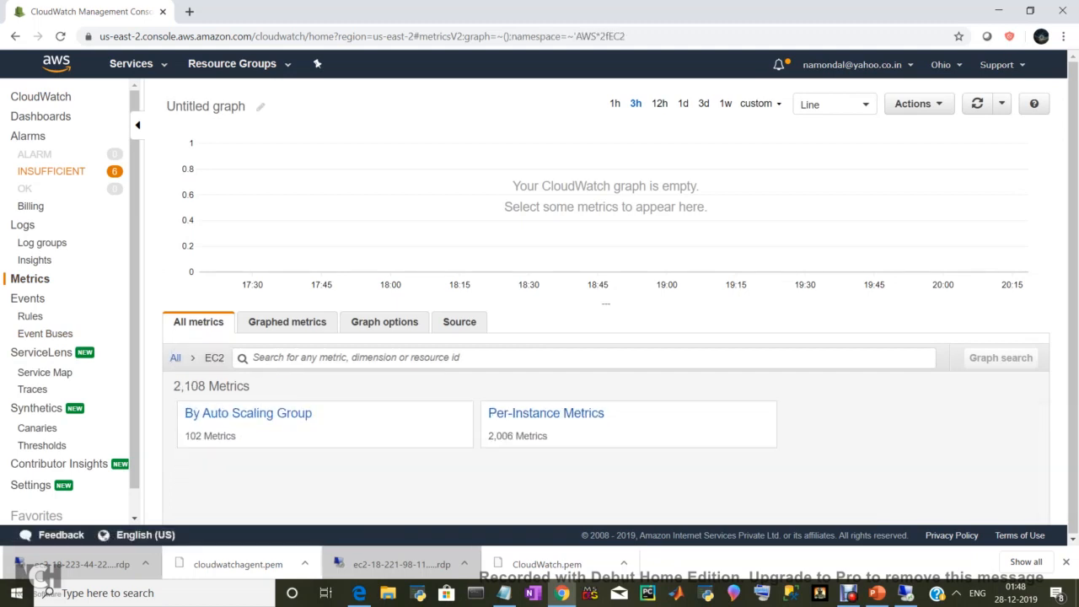
Step: Search the EC2 namespace metrics for the copied ID fragment 8b1e, and clear the search filter
right_click(259, 358)
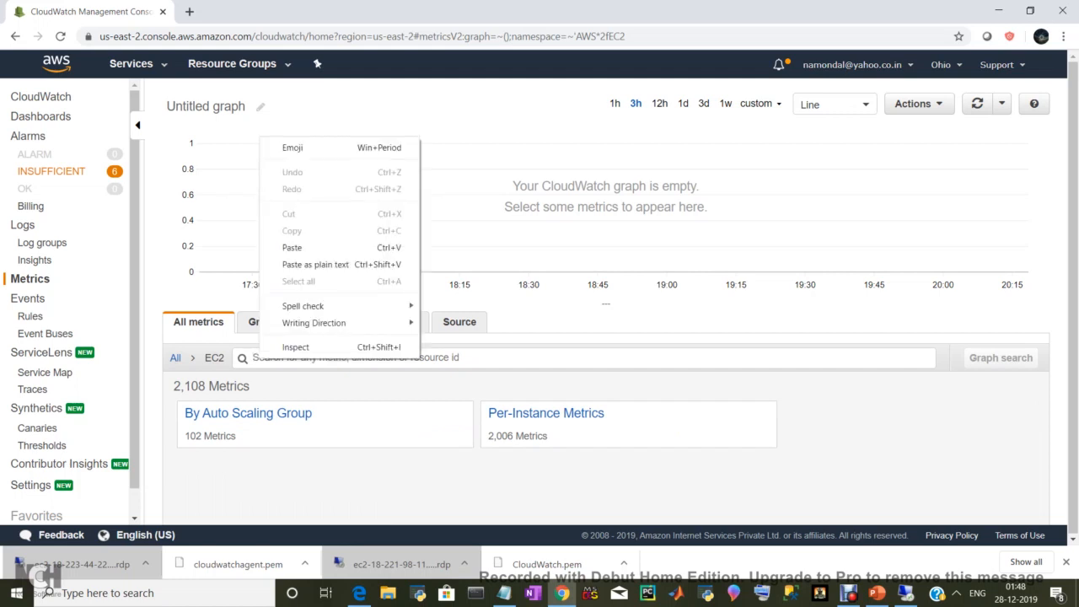
left_click(291, 247)
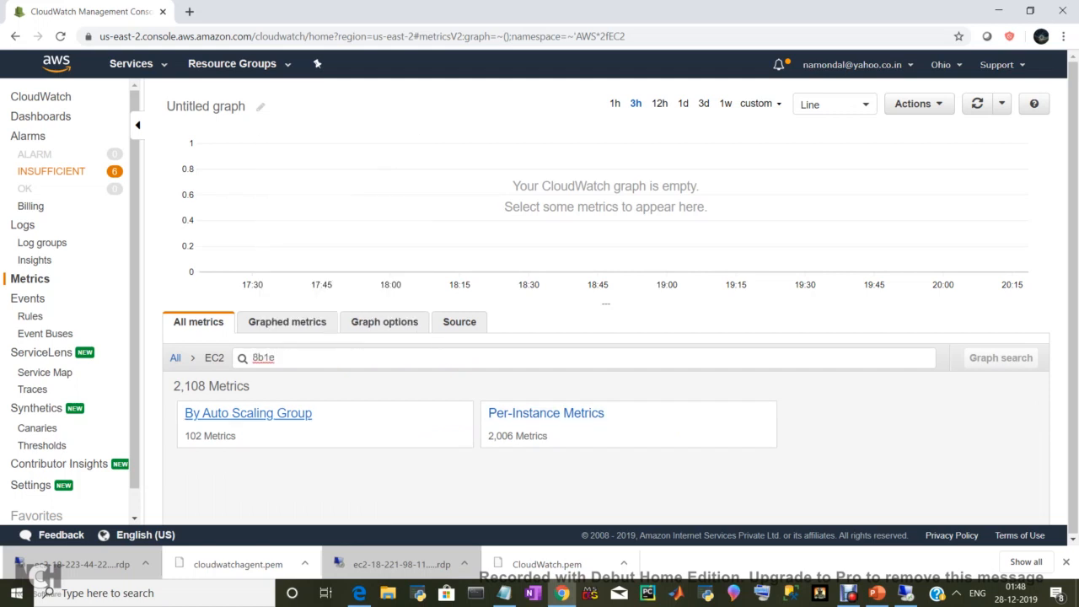
key("Return")
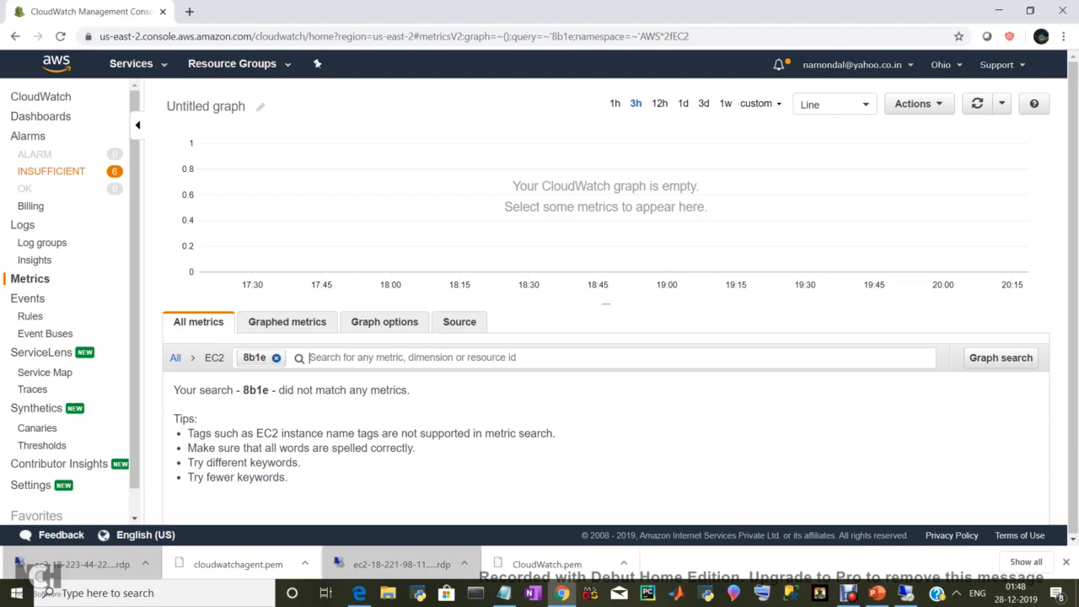
left_click(276, 357)
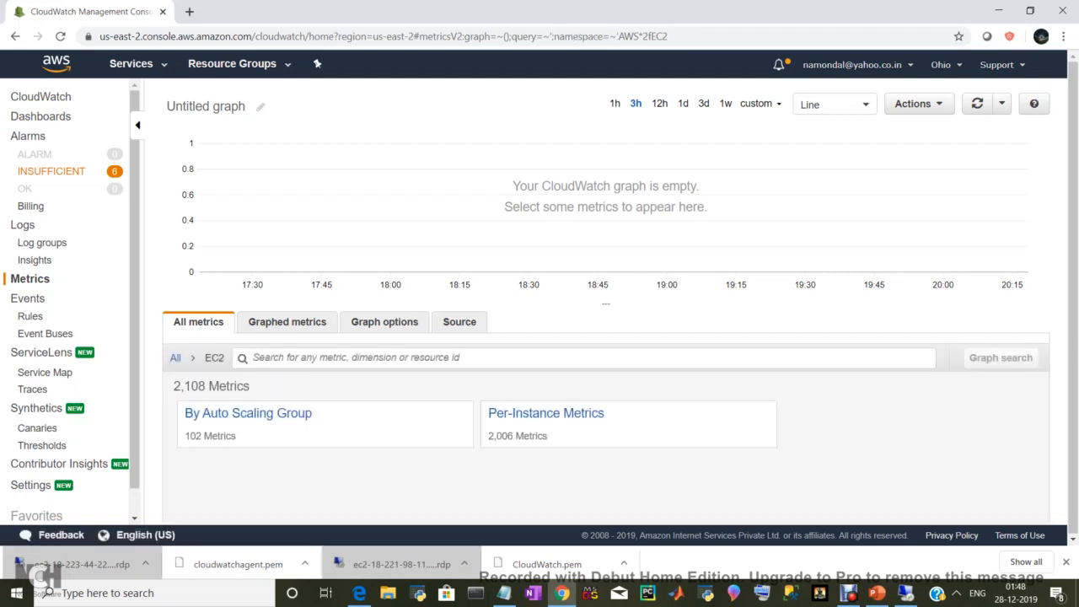
Step: Open the Per-Instance Metrics, search them for 8b1e, and remove the search filter
left_click(546, 413)
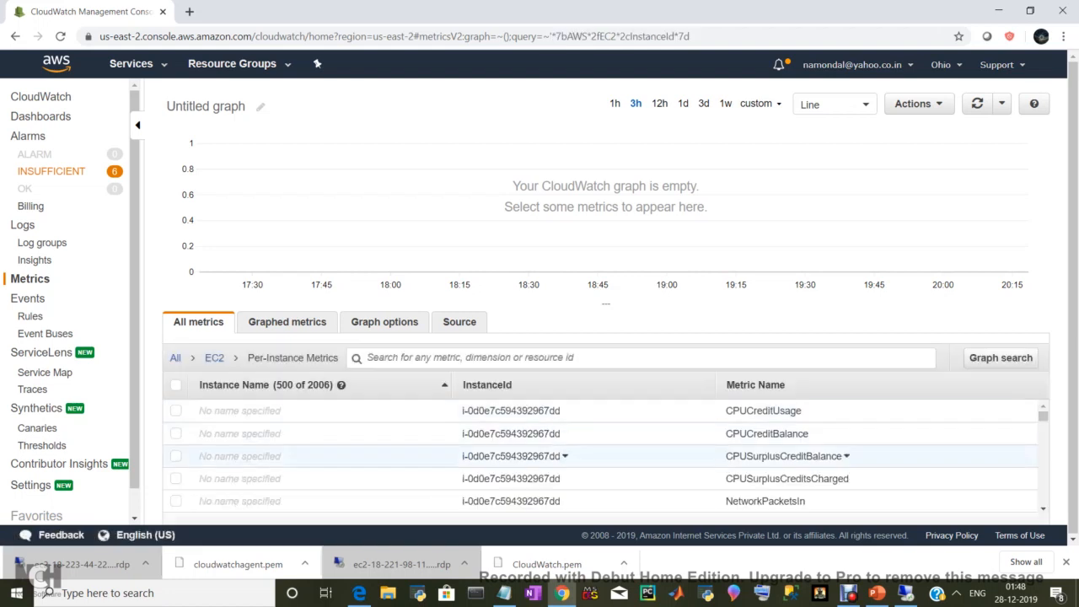
left_click(367, 357)
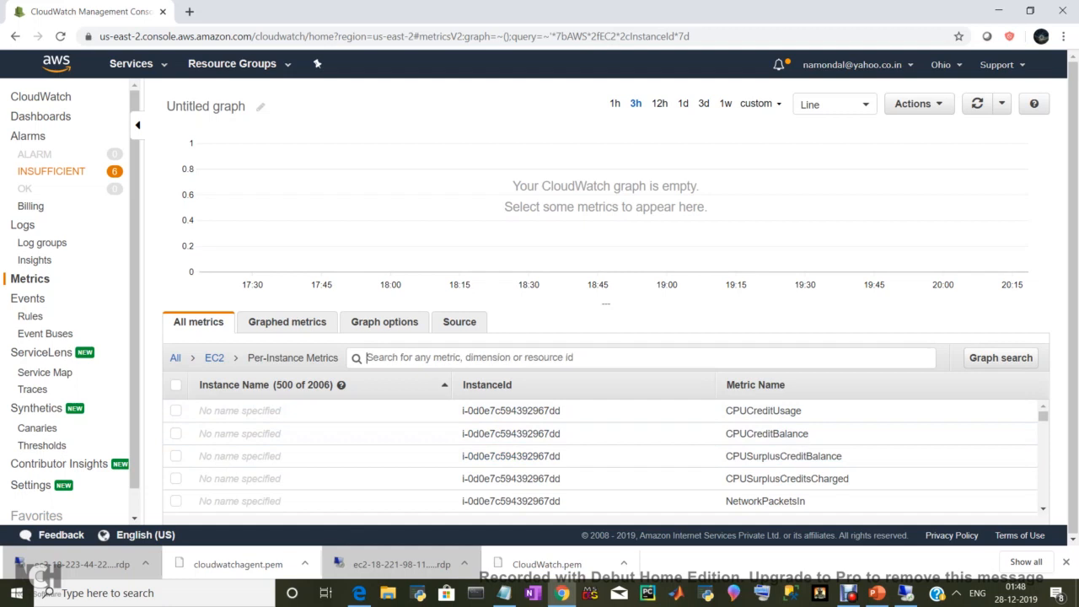
right_click(368, 357)
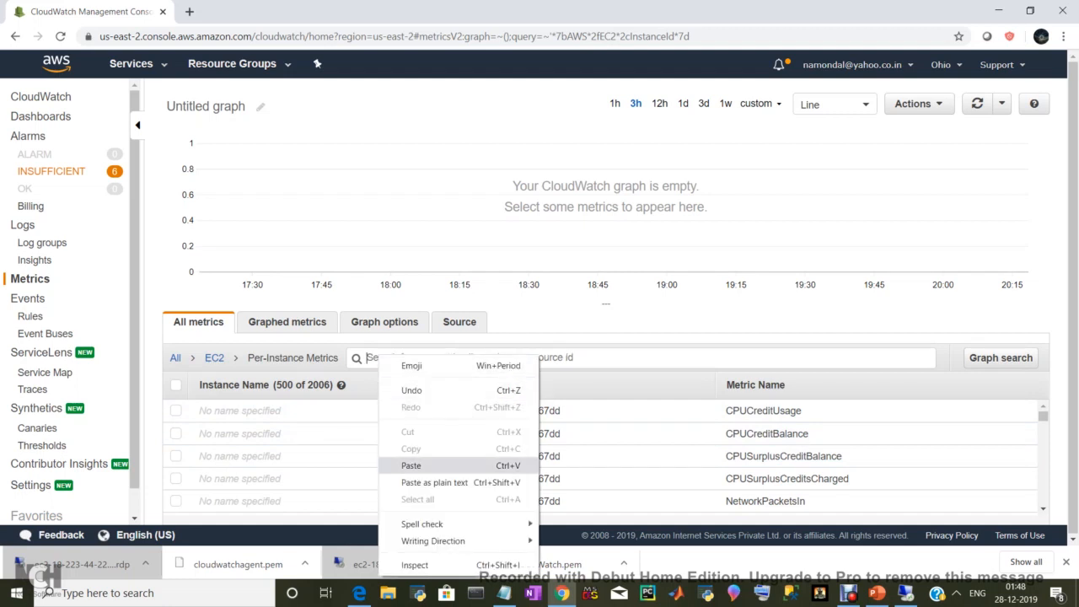
left_click(410, 464)
key("Return")
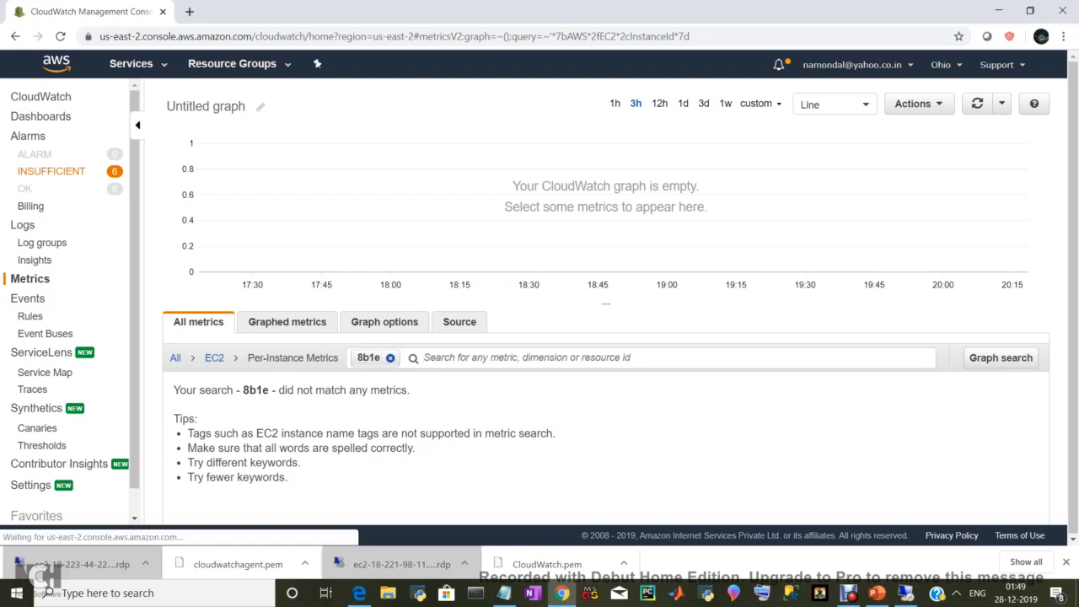
key("BackSpace")
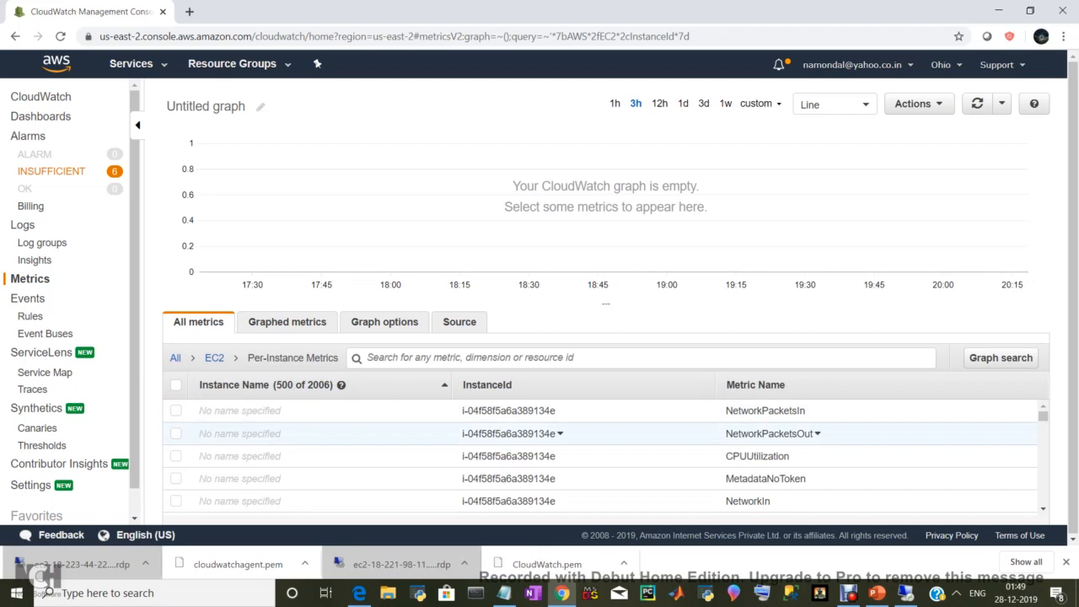
Step: Look through the unfiltered per-instance metrics list and view the graphed metrics
scroll(600, 455, "down", 2)
scroll(601, 455, "up", 2)
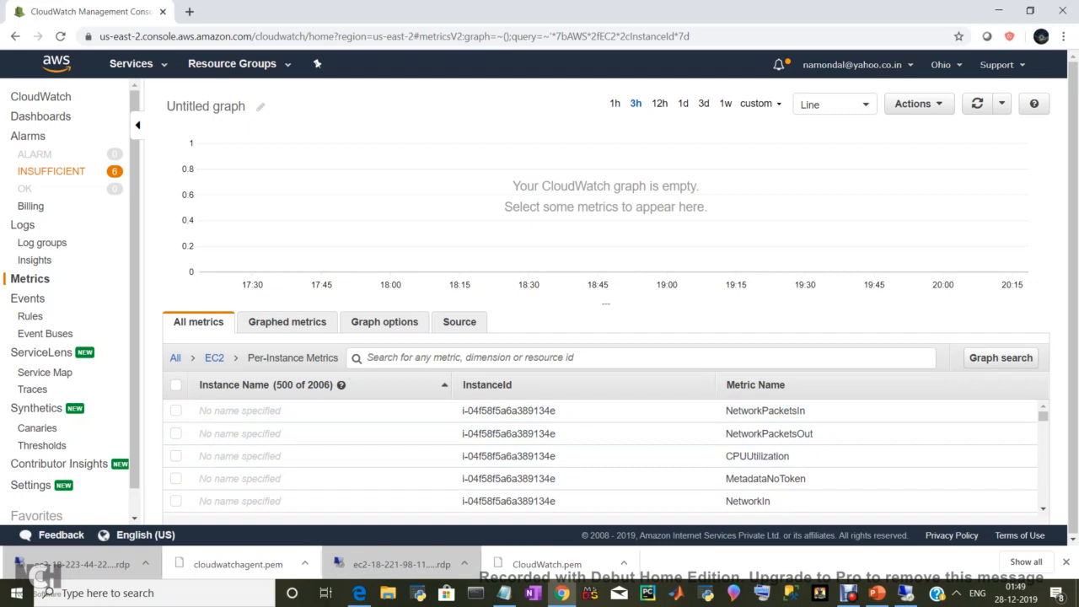
left_click(286, 322)
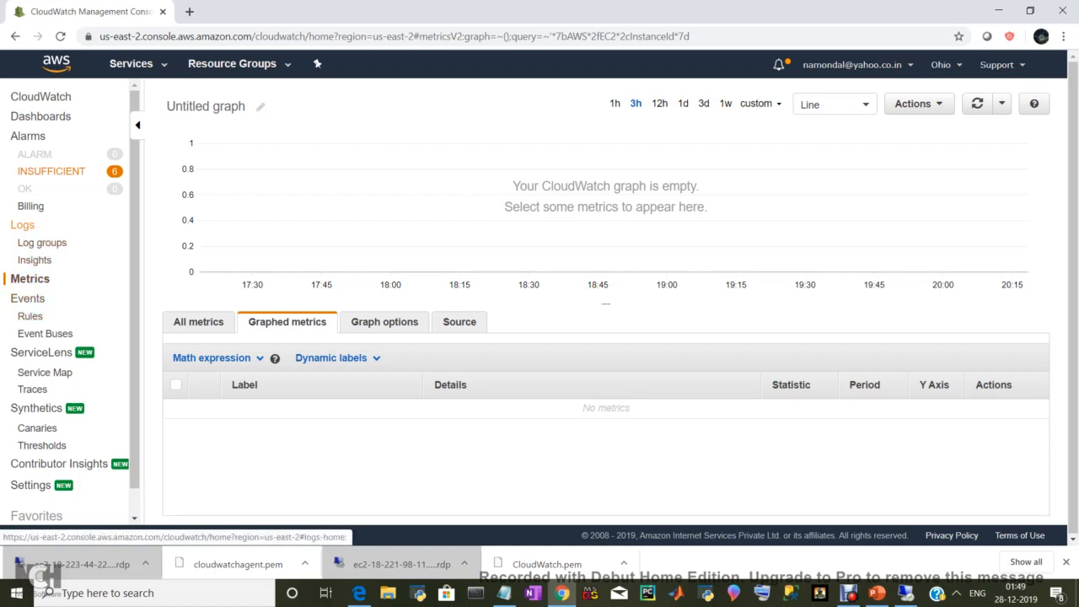
Step: Open the CloudWatch log groups and view the instance's log stream in the IISLog group
left_click(22, 225)
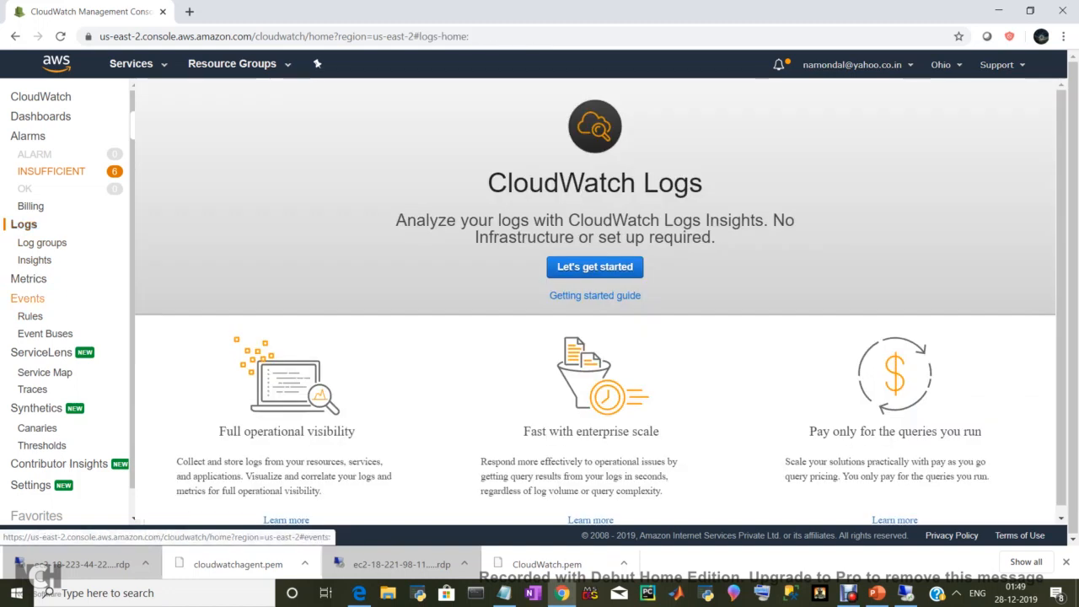
left_click(42, 243)
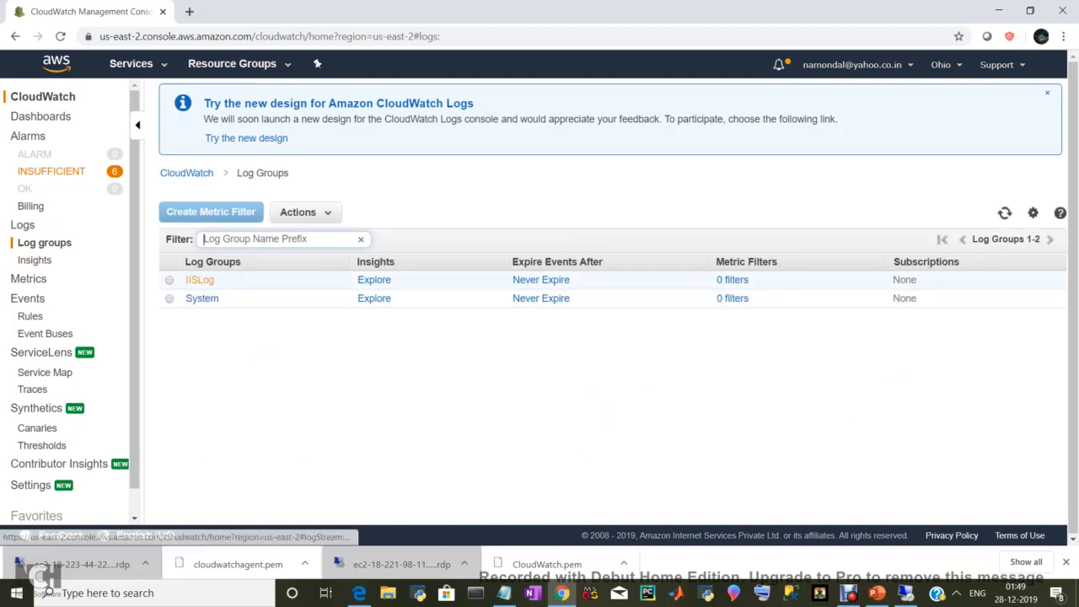
left_click(200, 280)
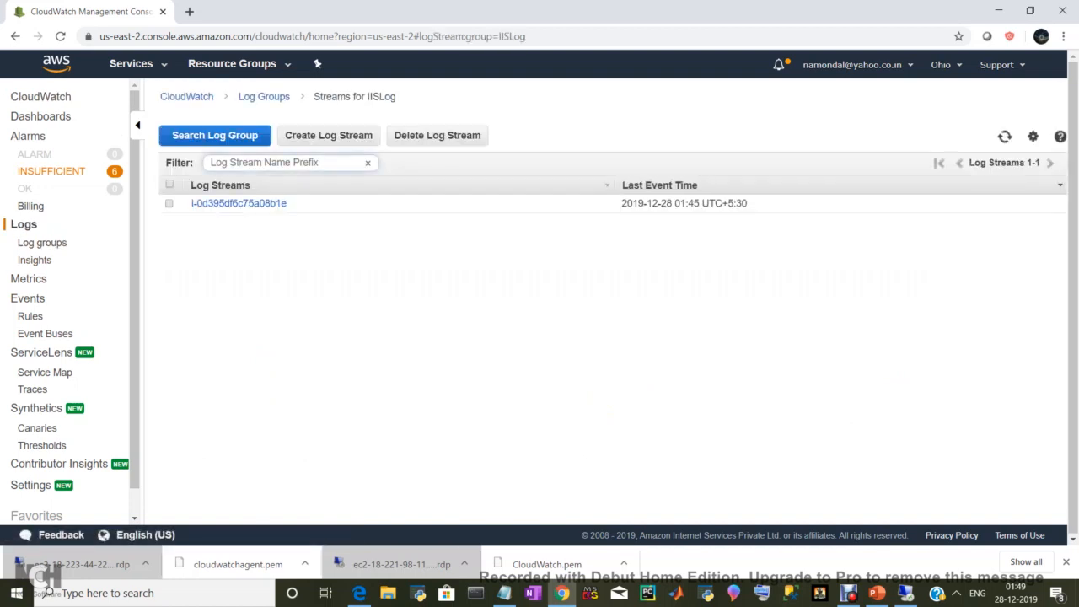
left_click(239, 203)
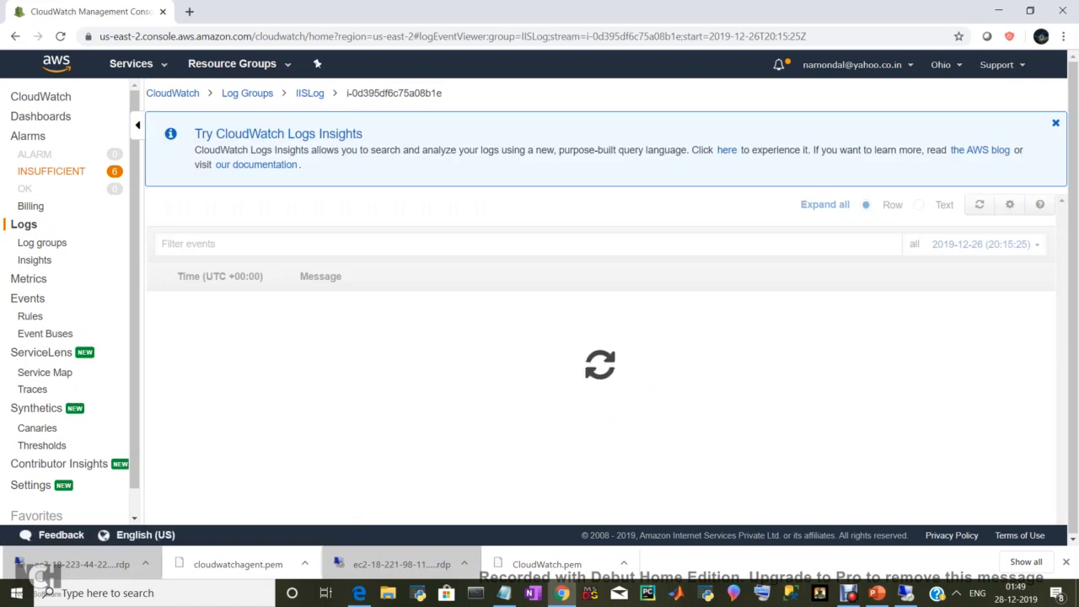